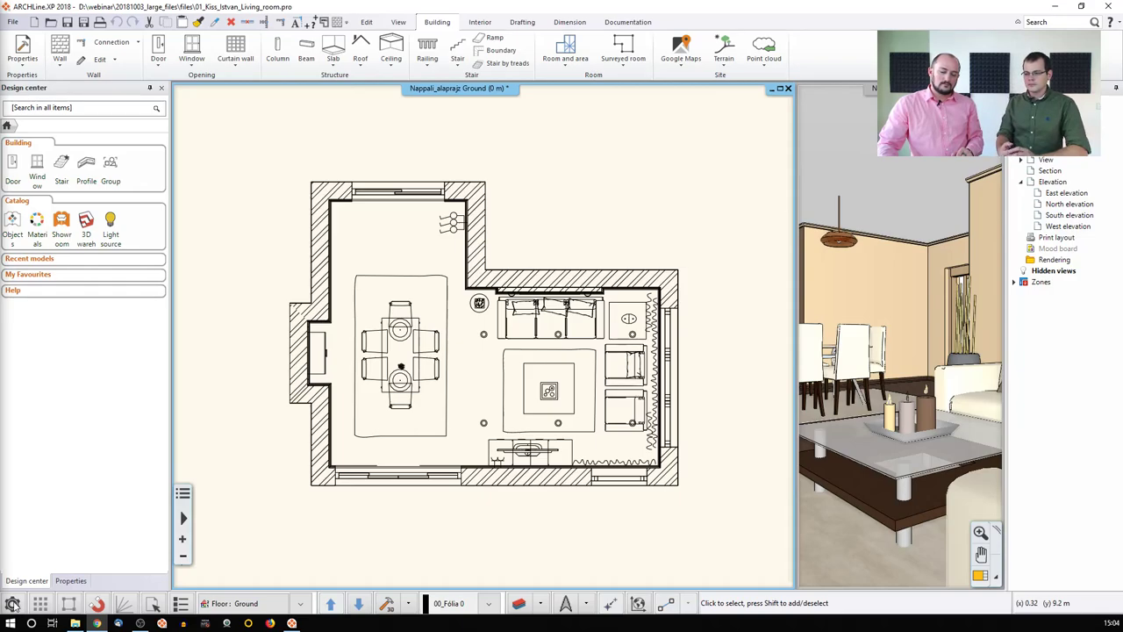
Show the Options dialog's Open and Save page, with backup archive and autorecover every 5 steps.
click(13, 603)
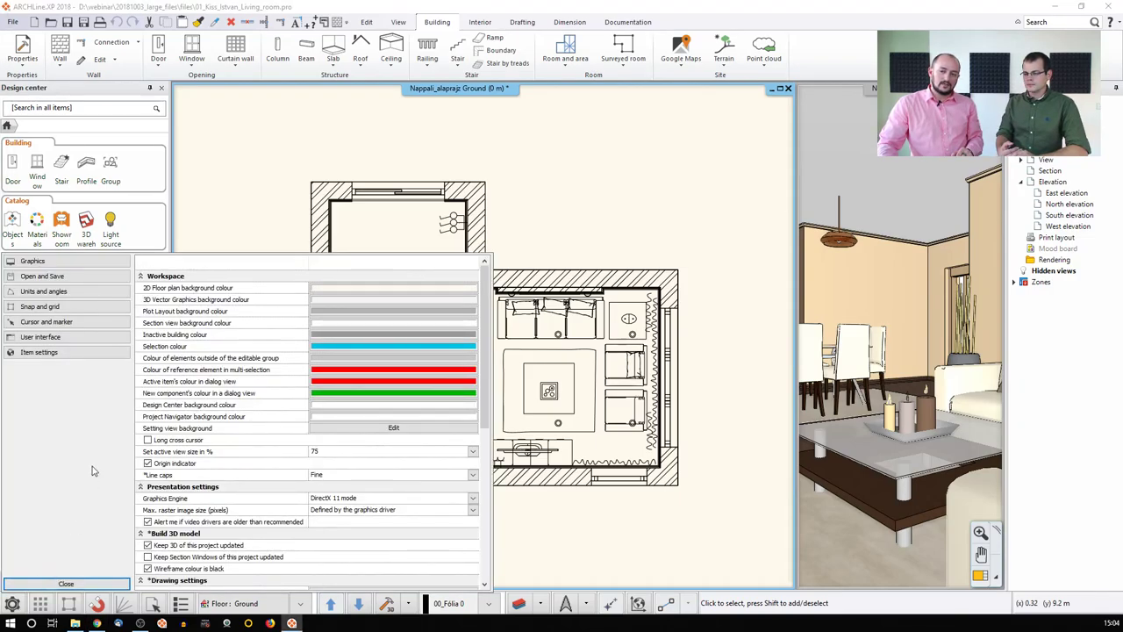
click(68, 278)
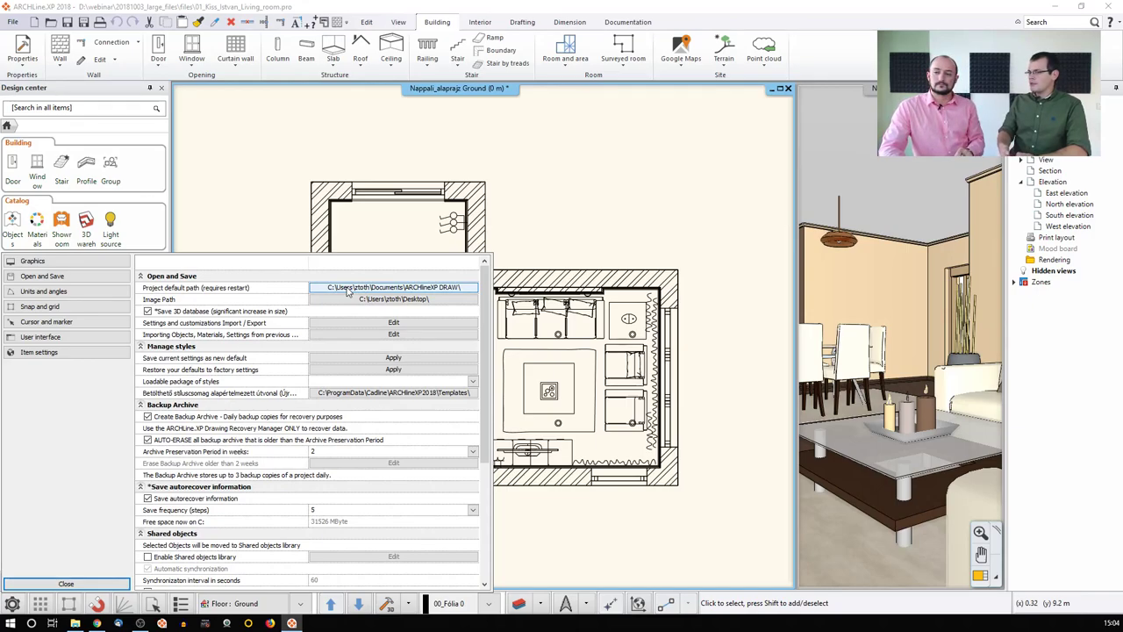
Close the Options dialog to get back to the living room ground floor plan and 3D view.
click(79, 584)
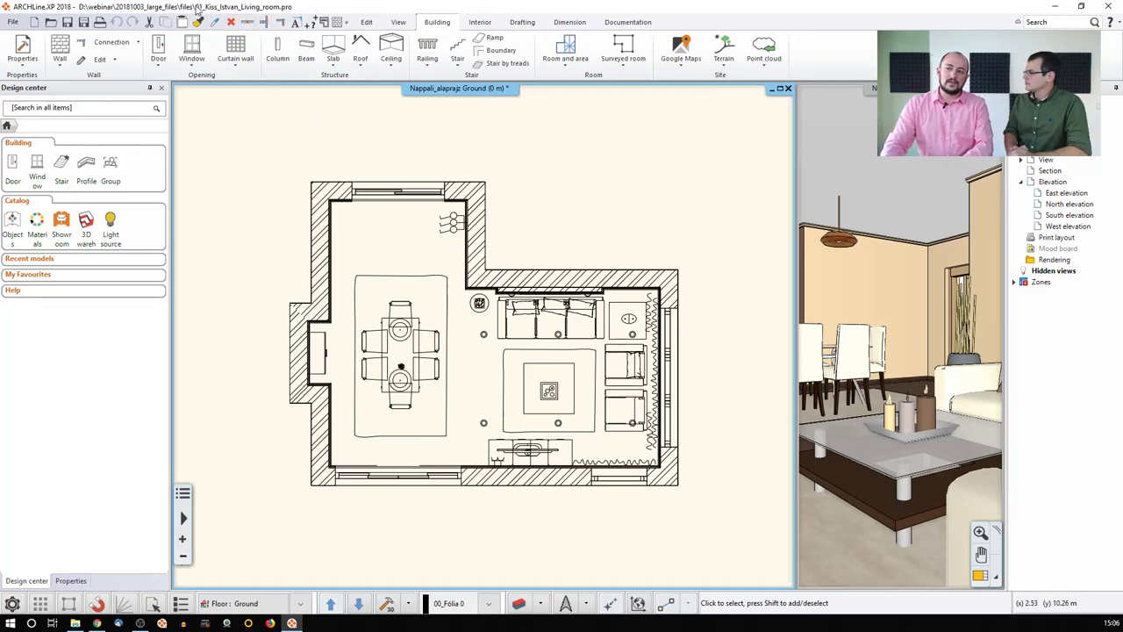
click(74, 623)
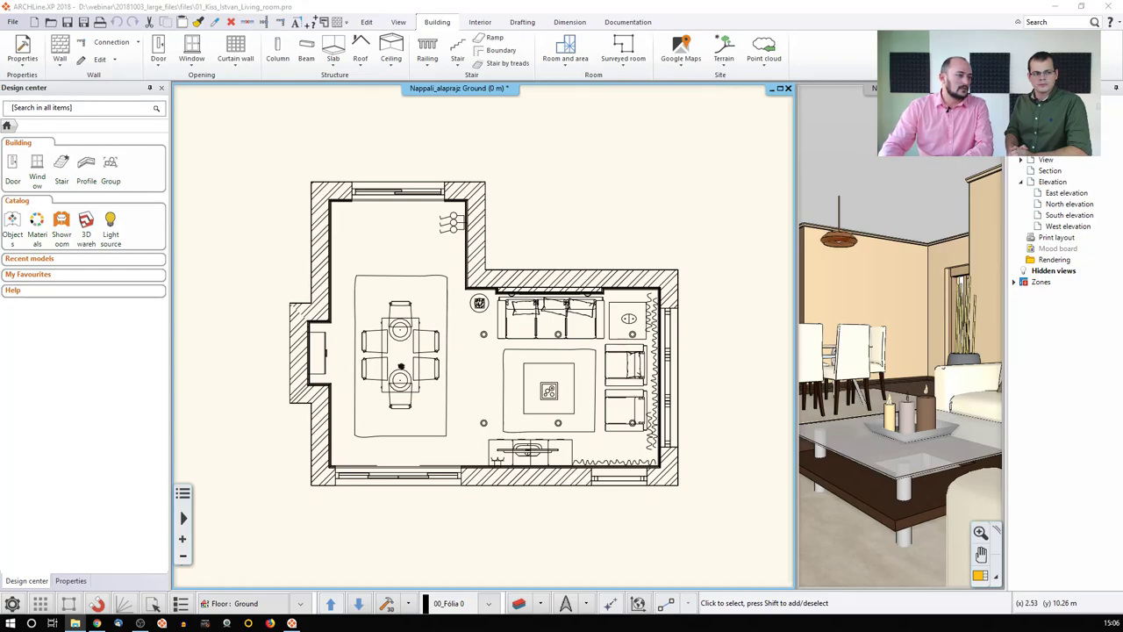
key(super+e)
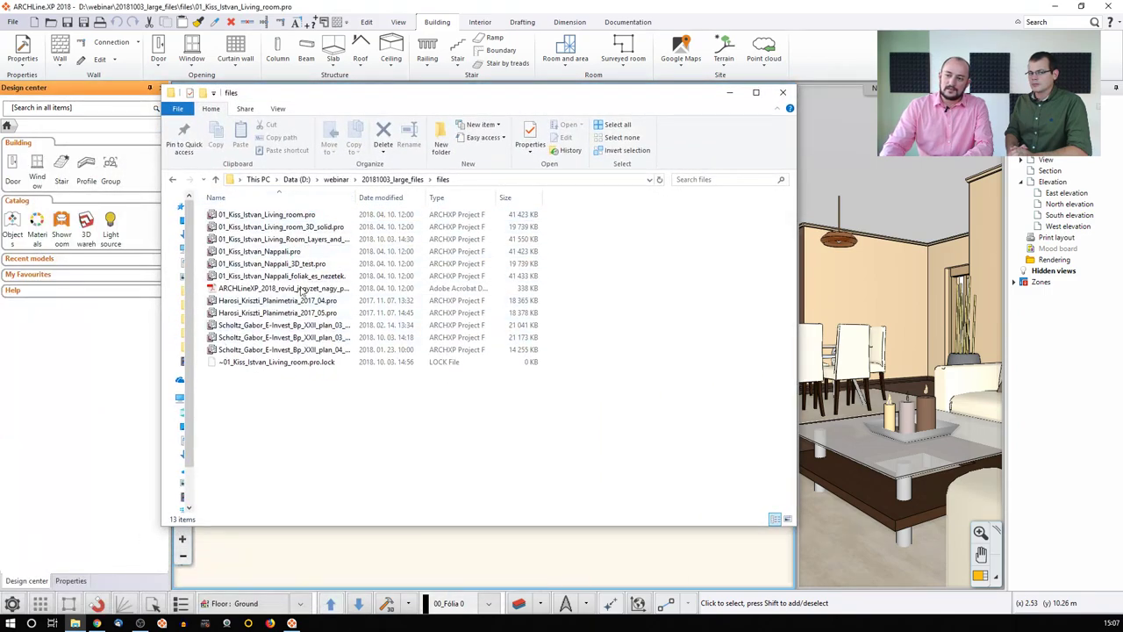
click(313, 216)
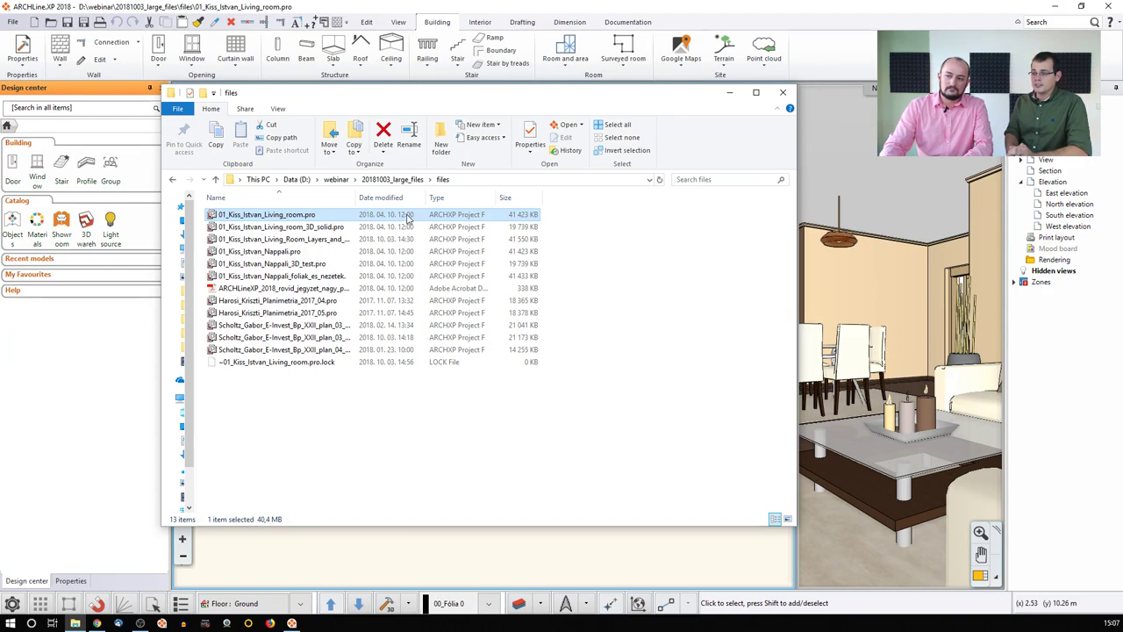
drag(418, 93, 515, 84)
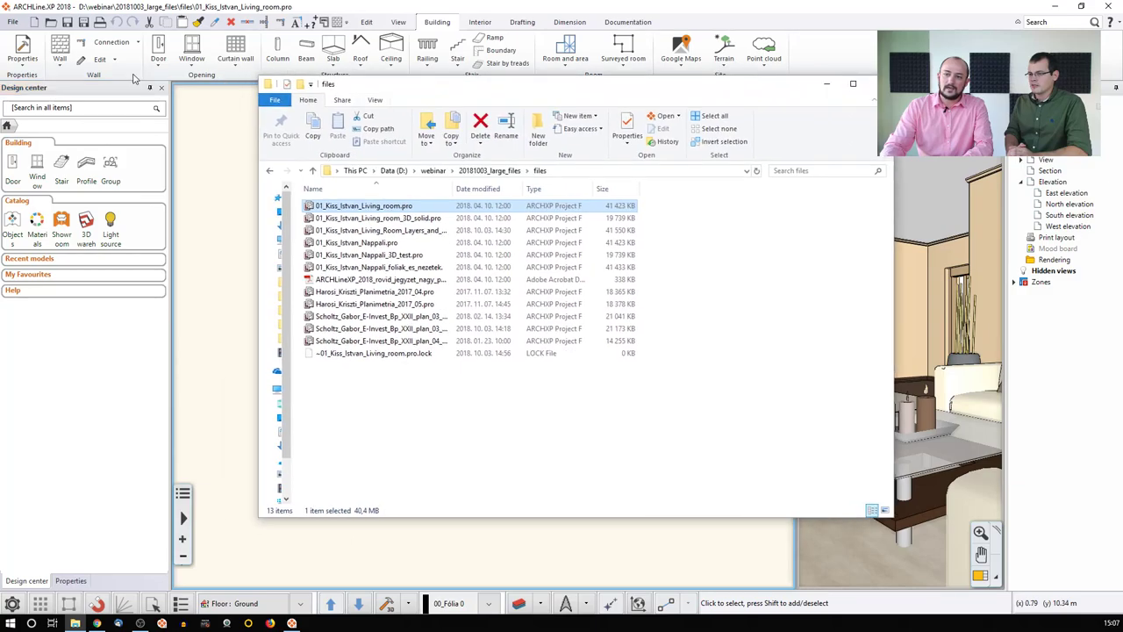
click(67, 22)
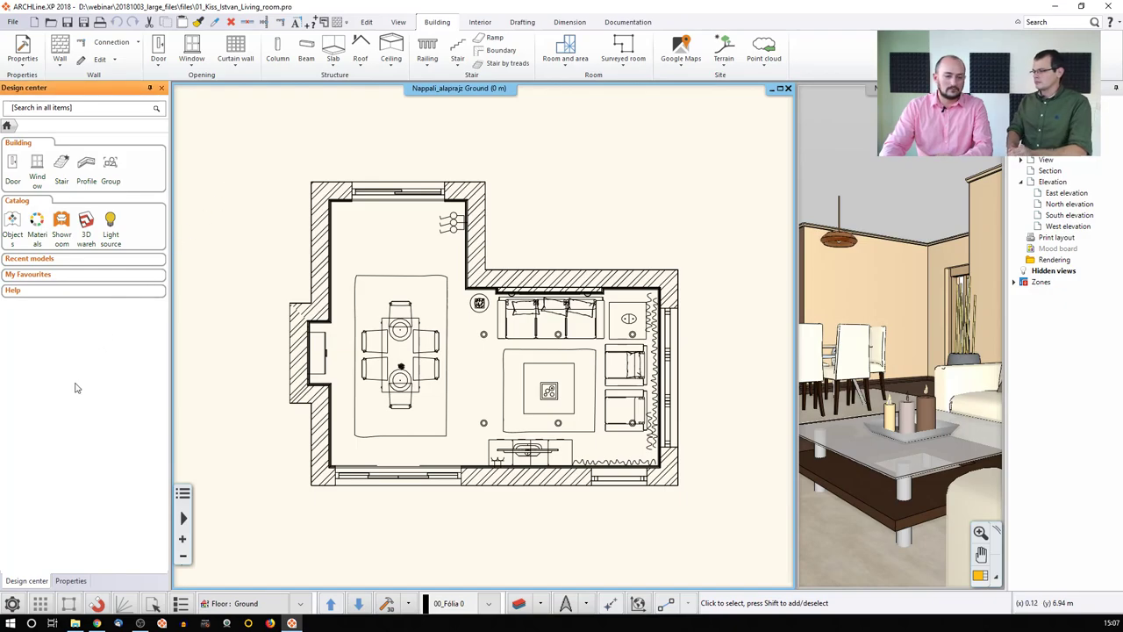
click(75, 623)
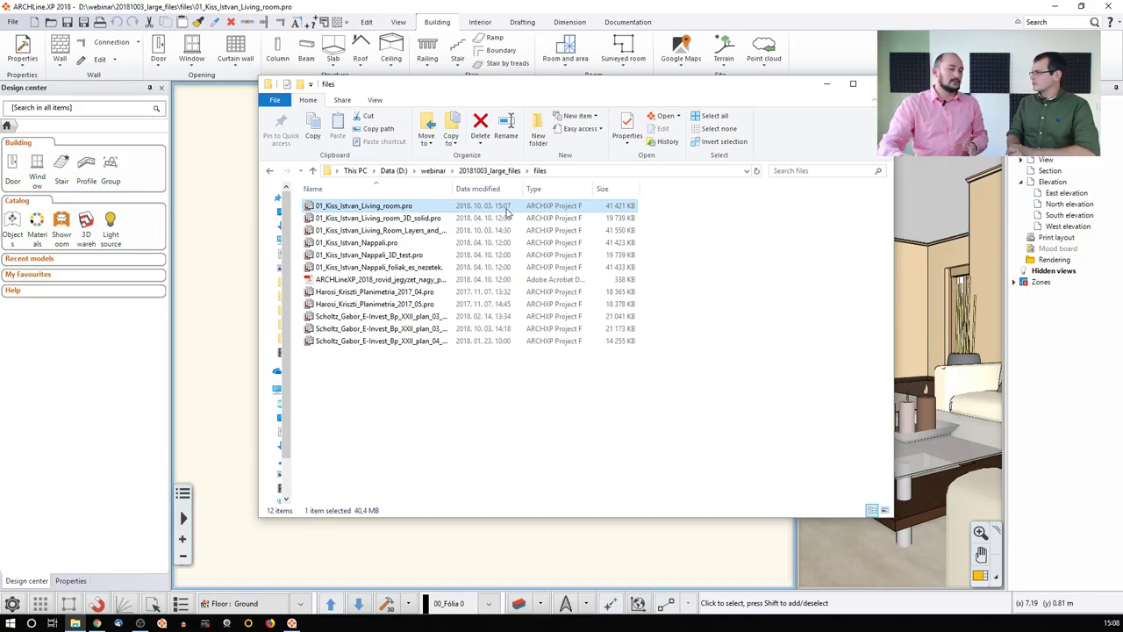
click(49, 10)
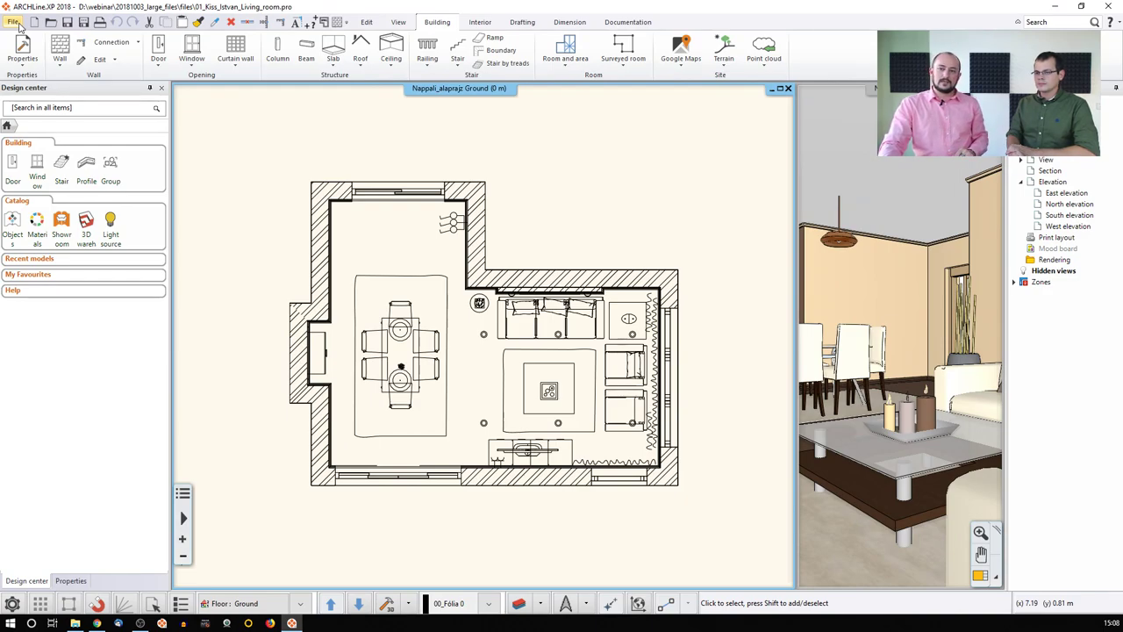
click(14, 22)
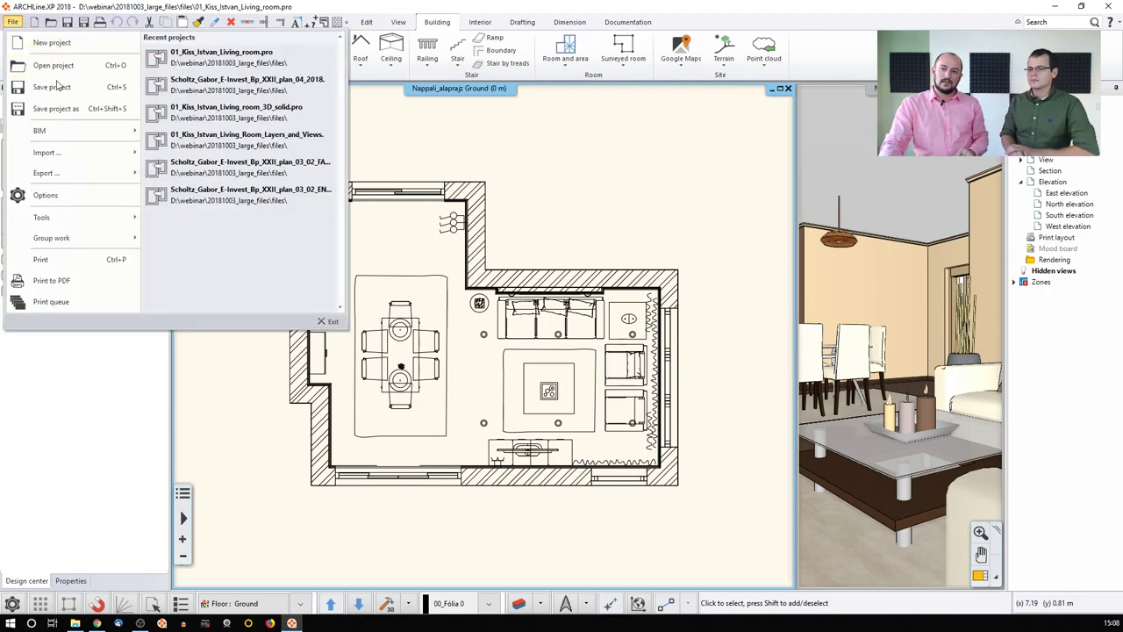
click(86, 111)
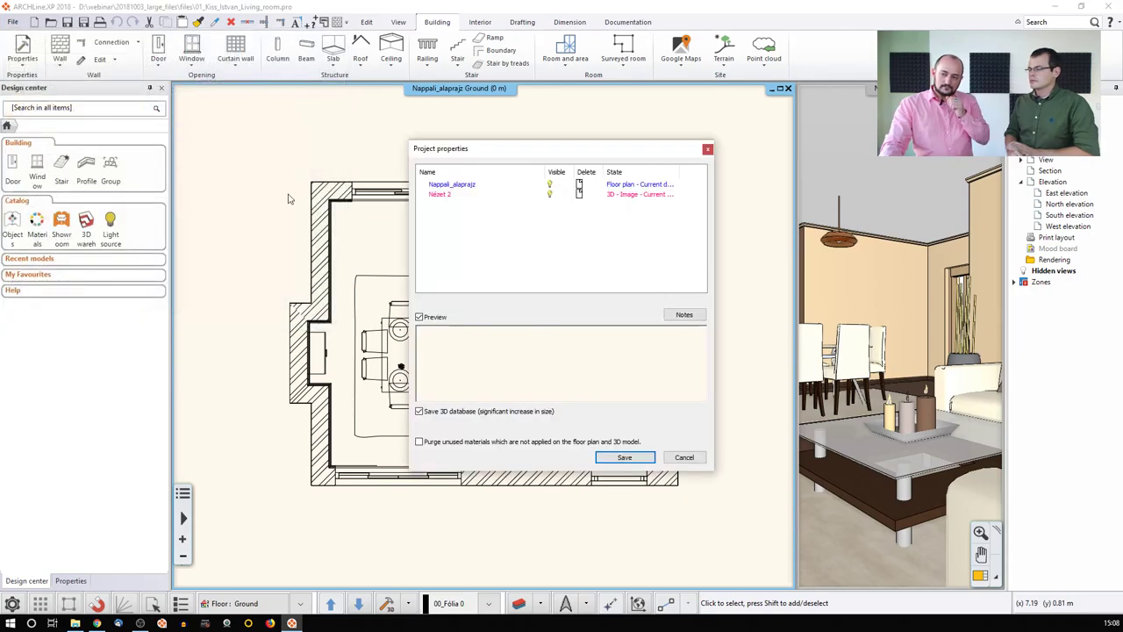
click(624, 457)
click(561, 415)
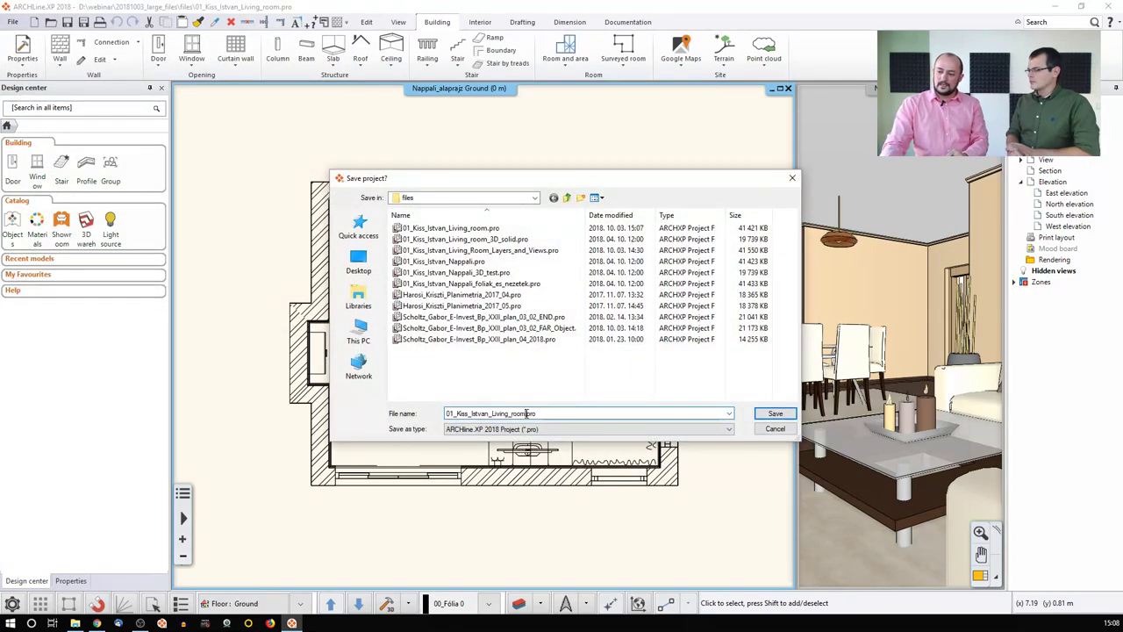
text(_02)
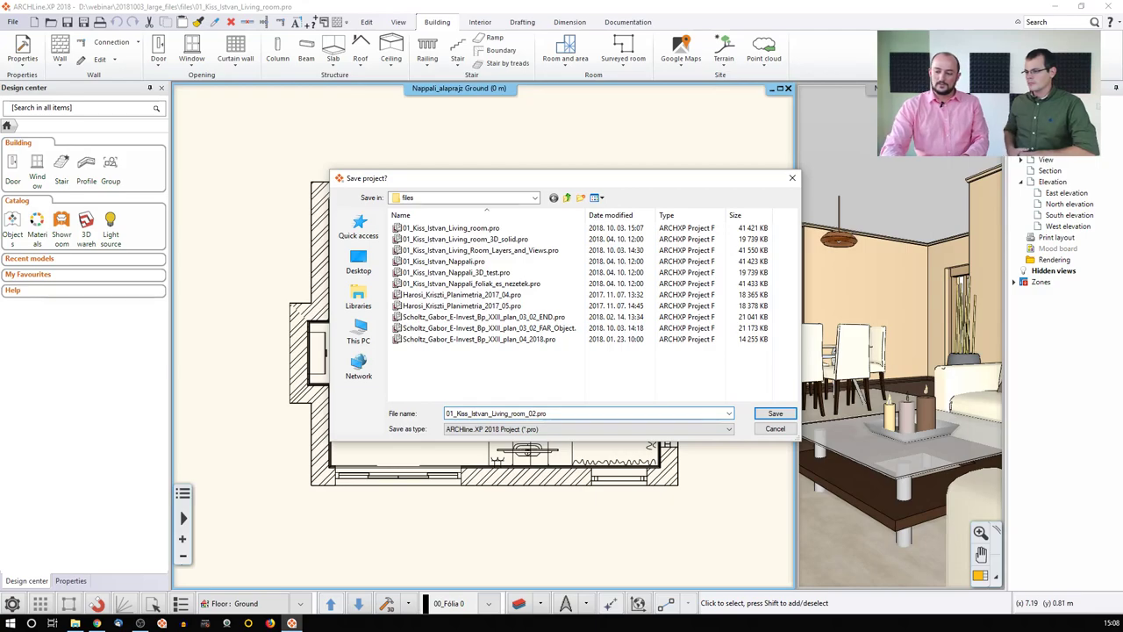
key(Return)
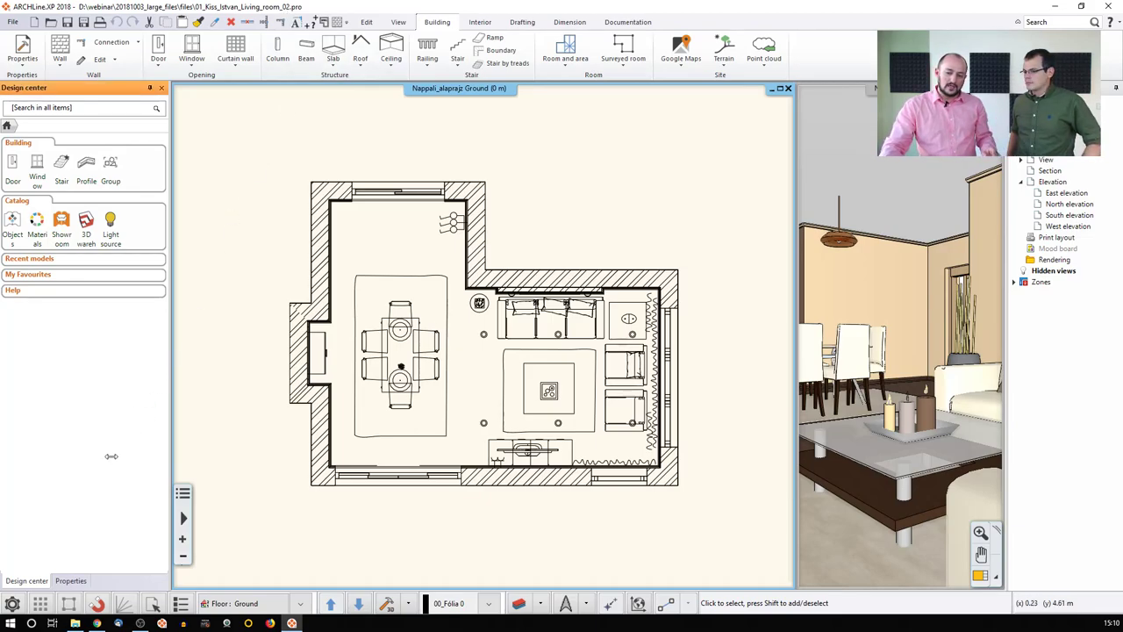
click(12, 604)
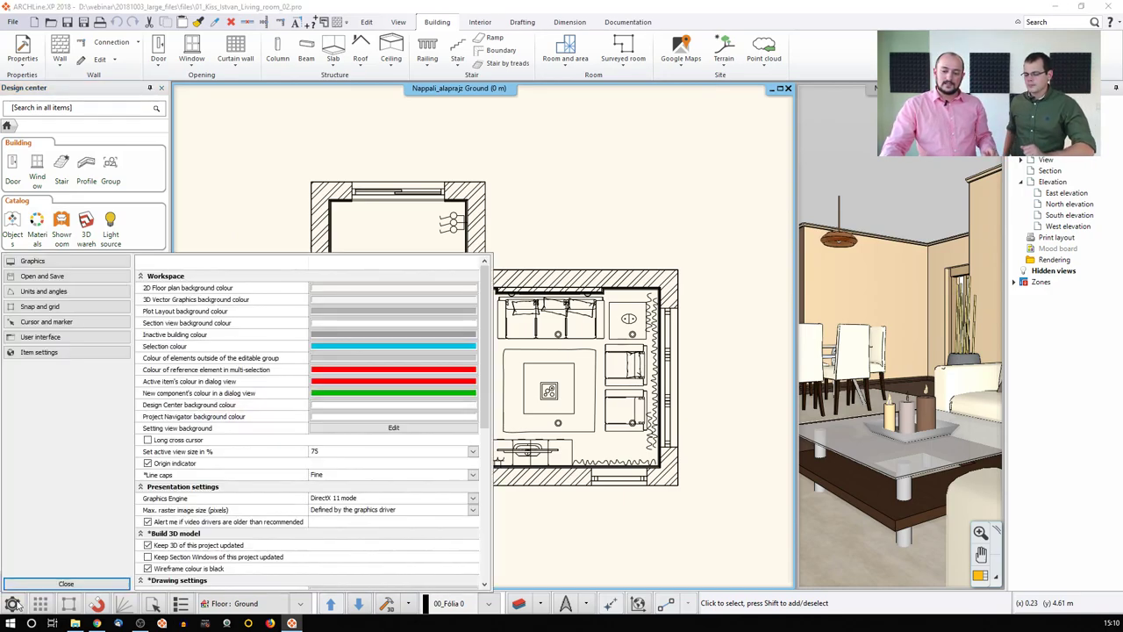
click(69, 277)
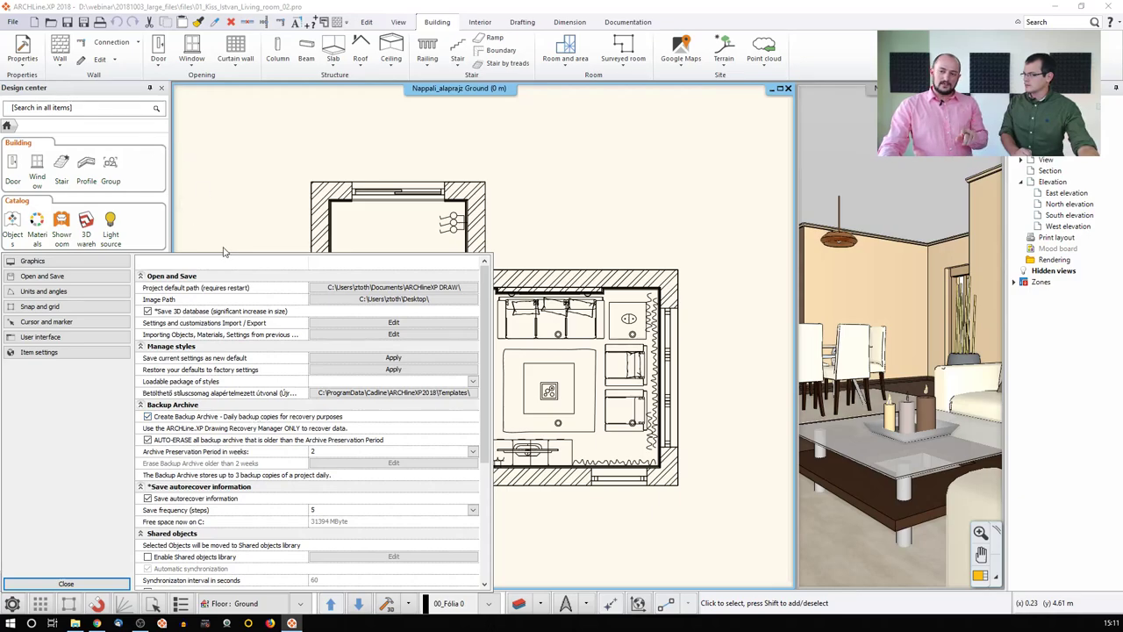
click(66, 586)
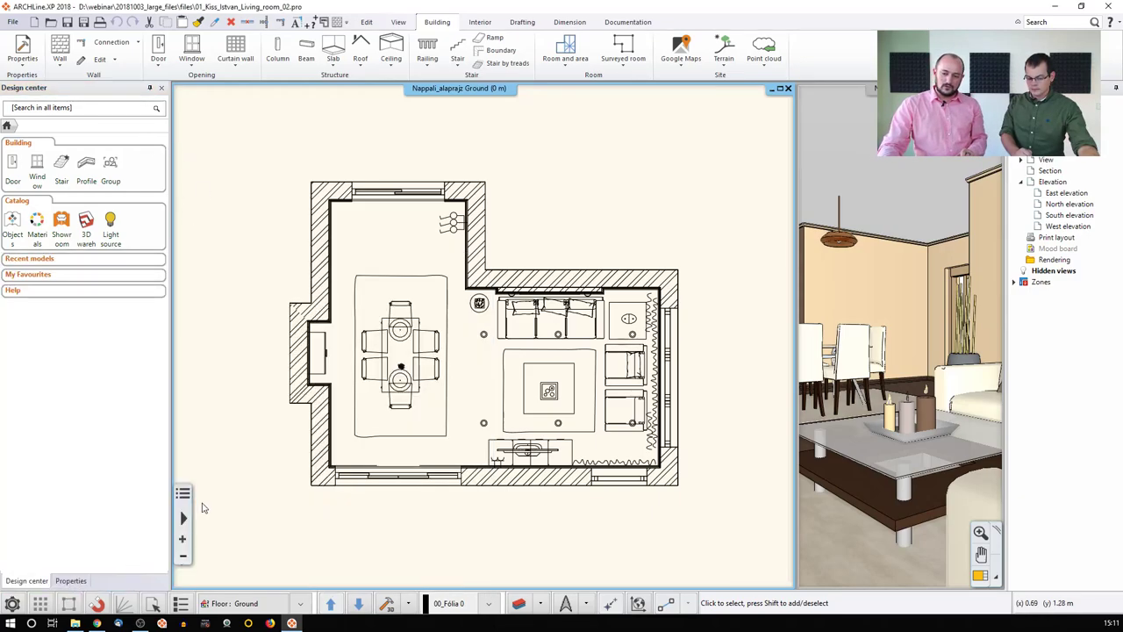
Open File Explorer on the files folder, show the View ribbon, and widen the navigation pane.
click(75, 622)
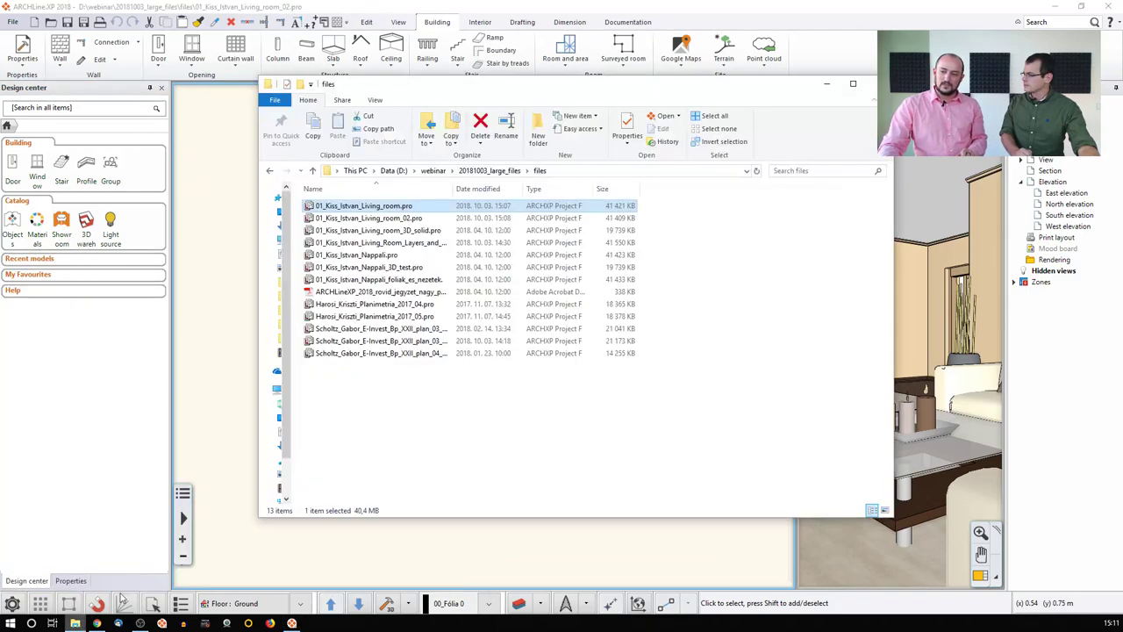
click(426, 408)
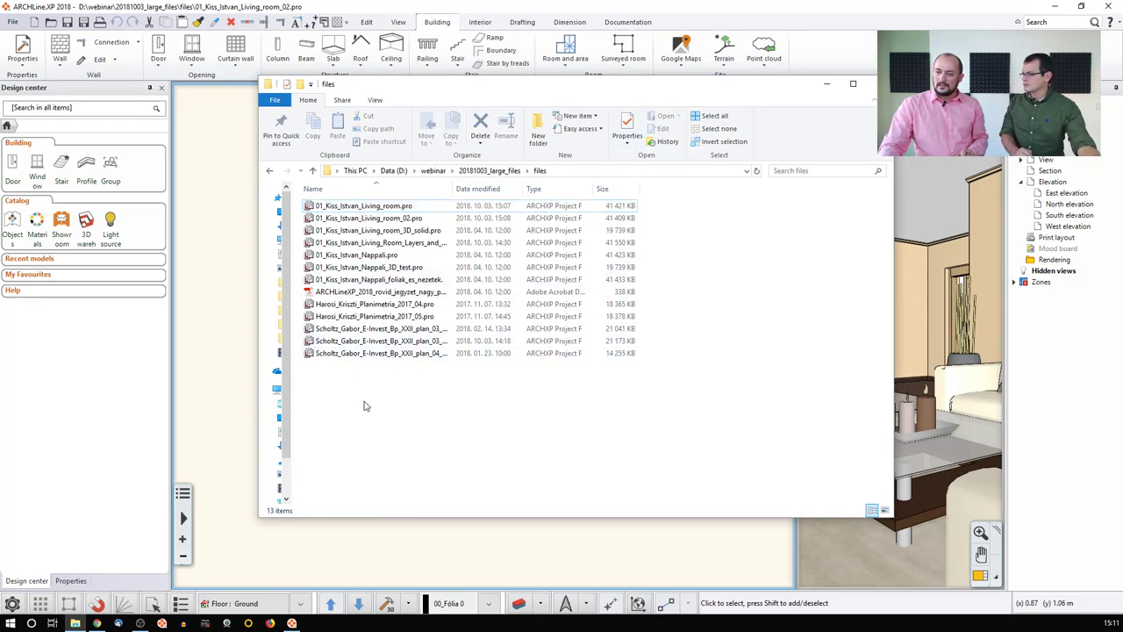
click(344, 100)
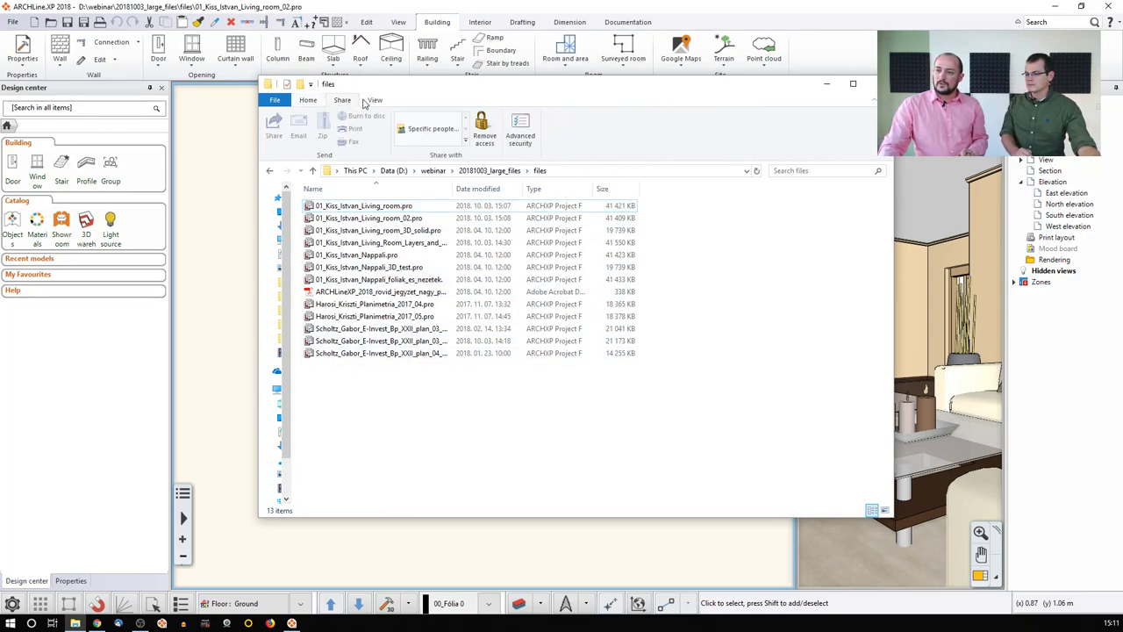
click(374, 100)
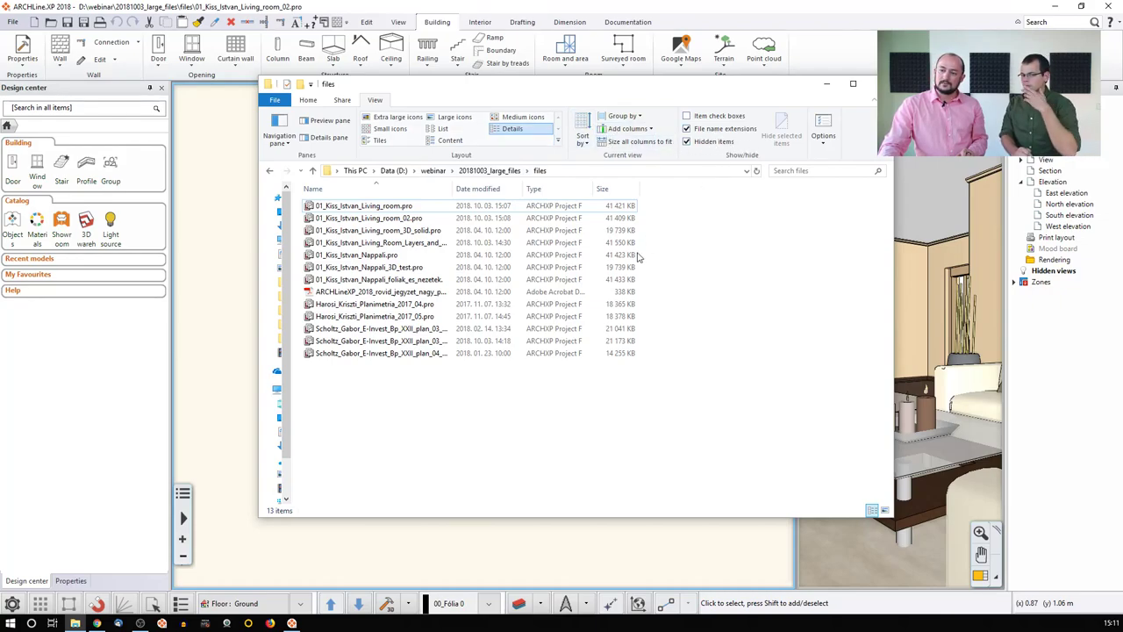
click(556, 354)
click(545, 409)
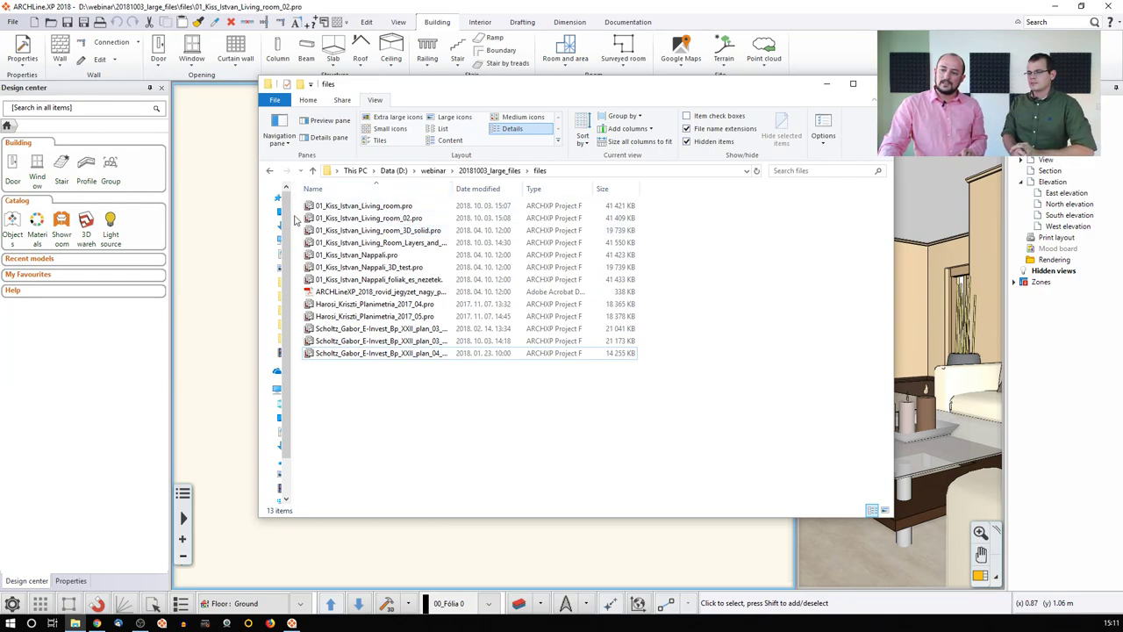
drag(294, 218, 389, 219)
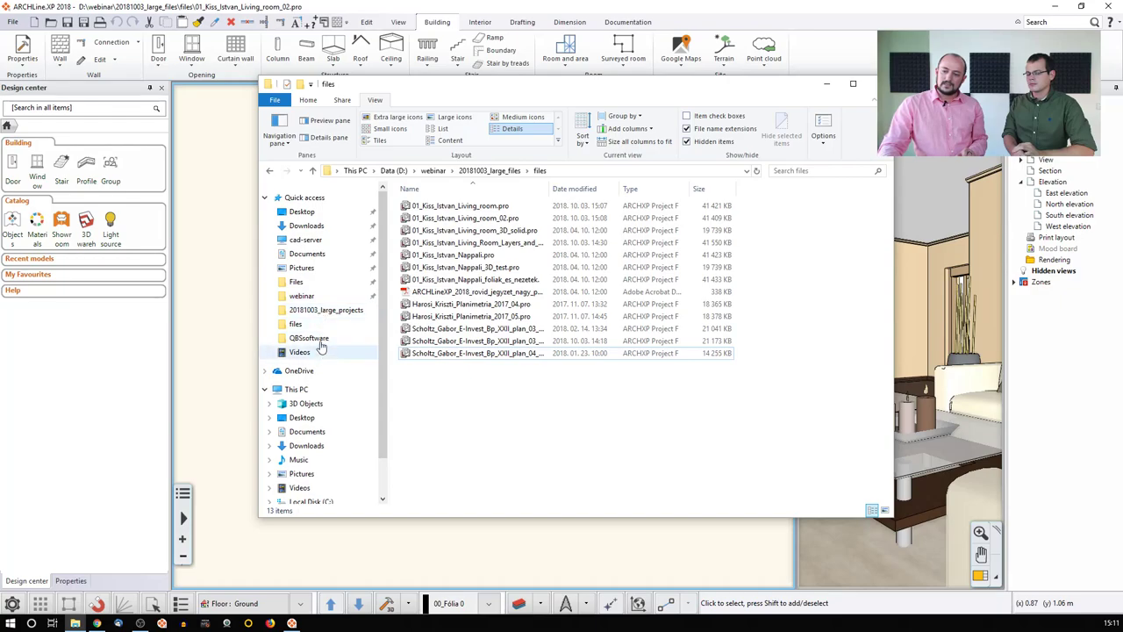
Browse to Documents > ARCHlineXP Draw > 2018, then close File Explorer.
click(307, 254)
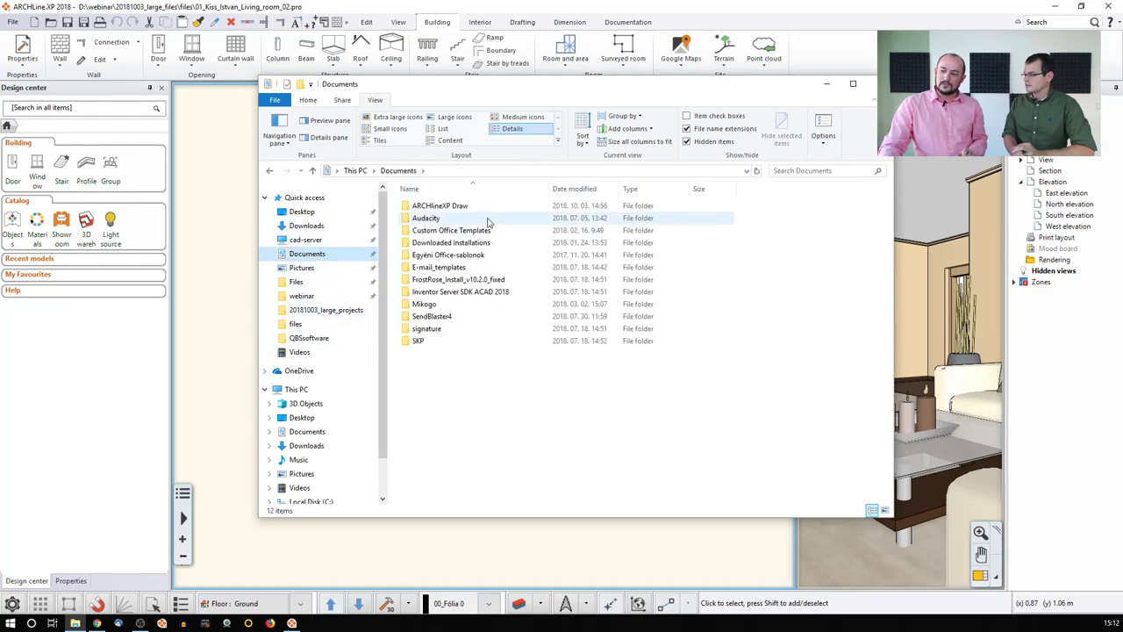
double_click(430, 207)
double_click(438, 234)
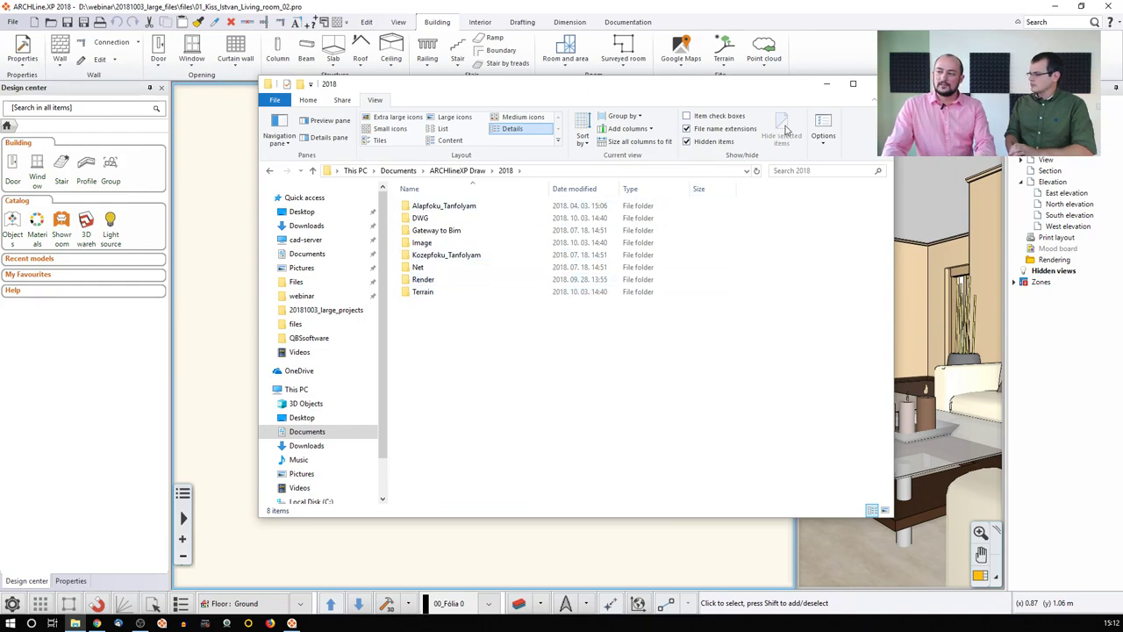
click(825, 85)
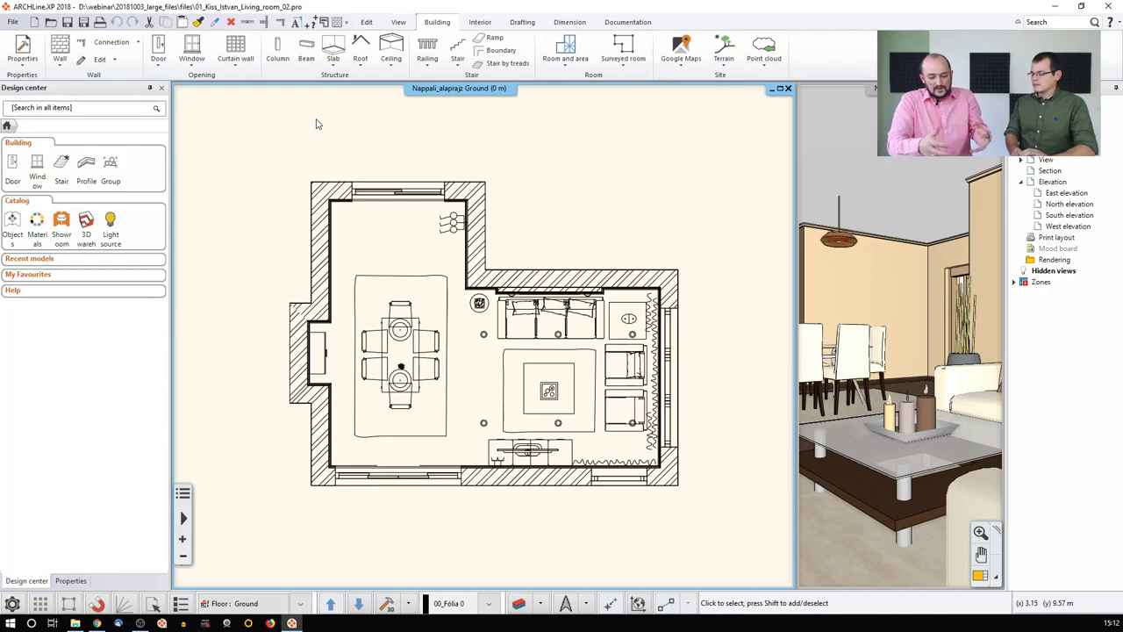
Open the Drawing recovery manager from File > Tools to reach Find projects and drawings.
click(13, 22)
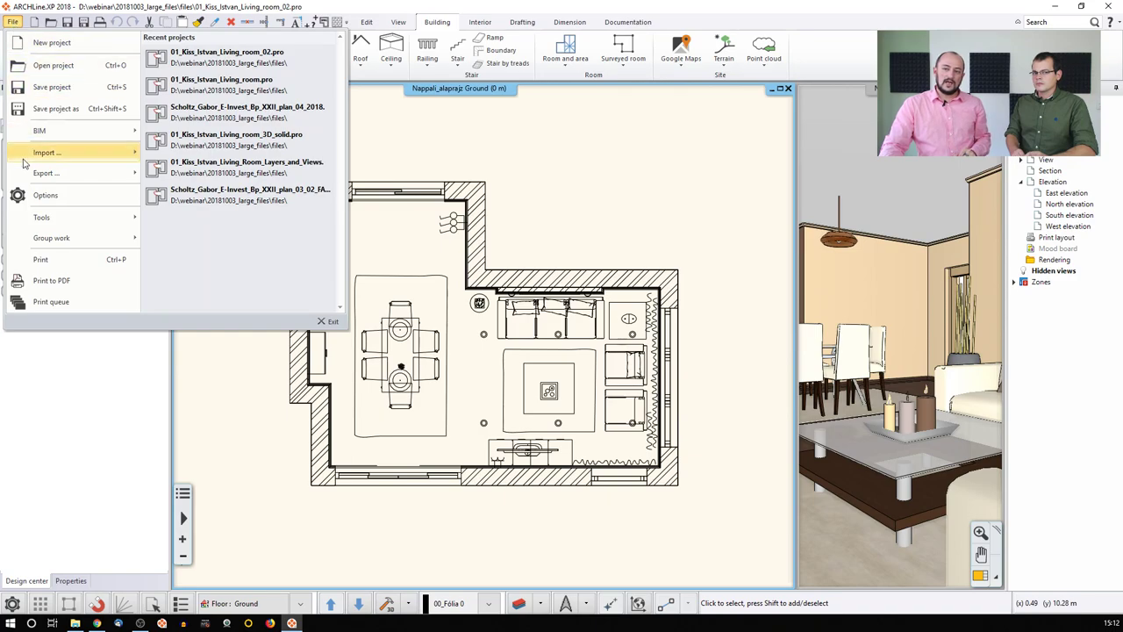
mouse_move(61, 226)
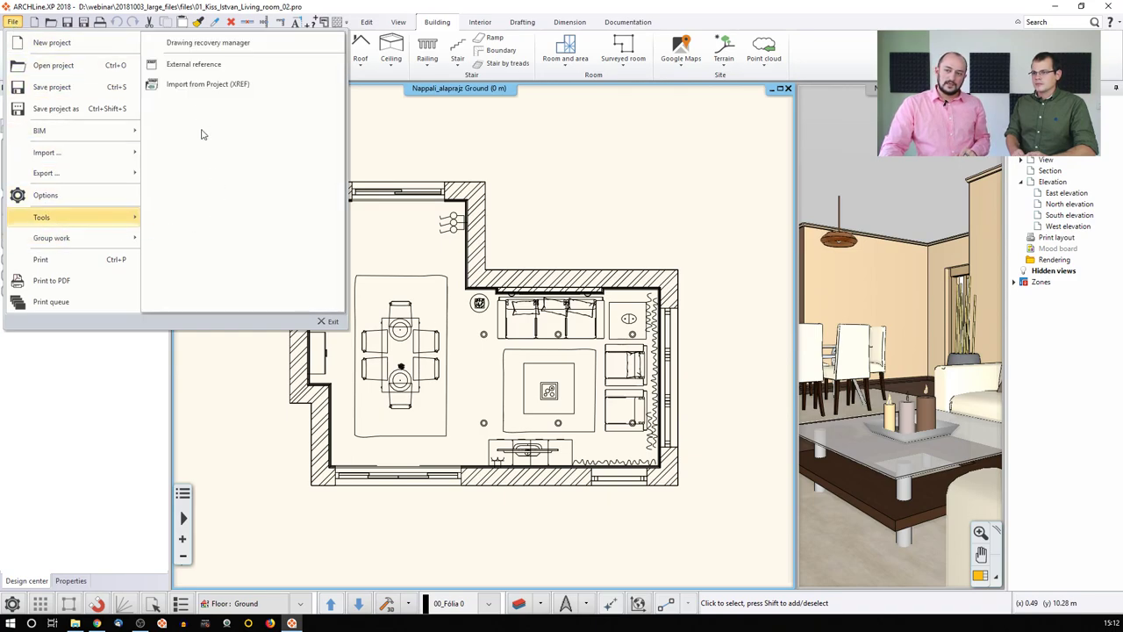
click(259, 52)
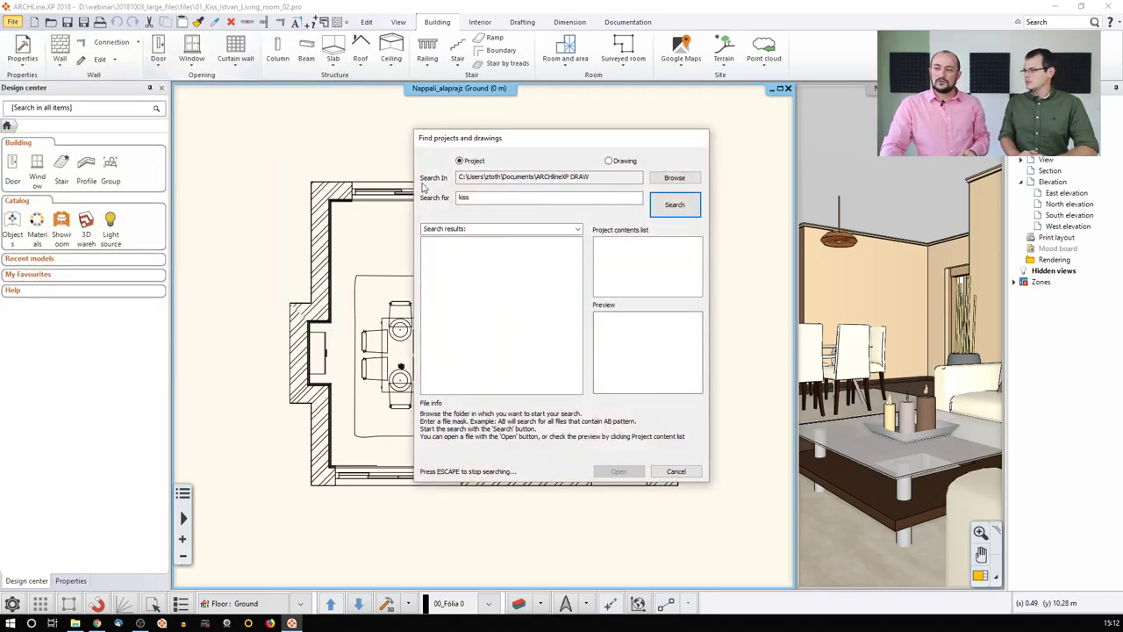
Search for 'living' projects with results taken from the archive directory.
drag(479, 142, 447, 138)
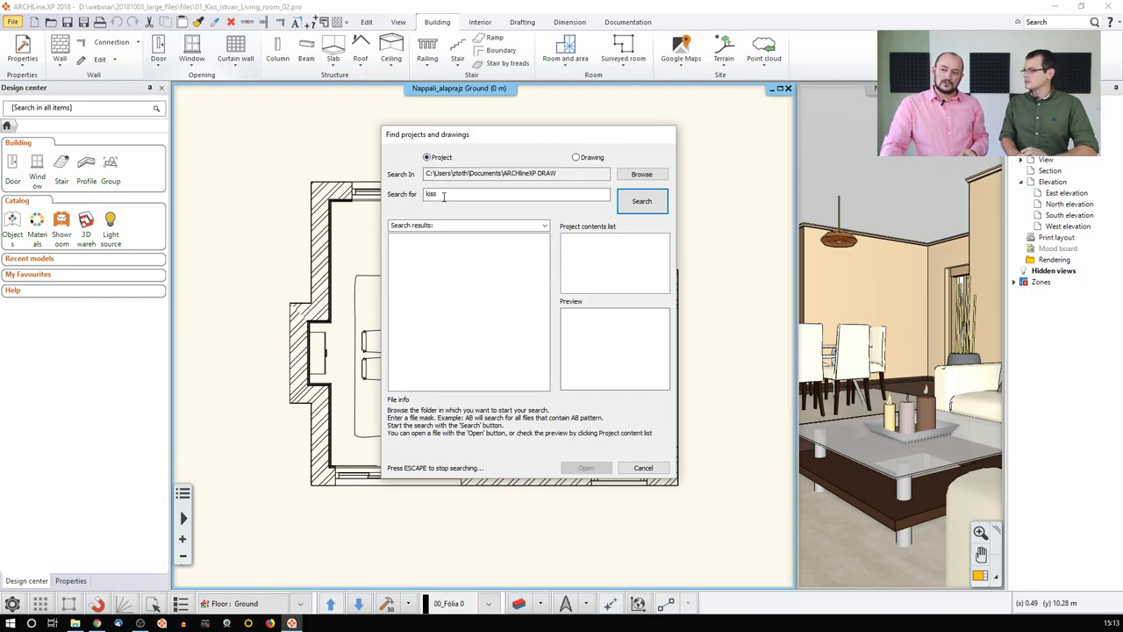
click(395, 195)
text(k)
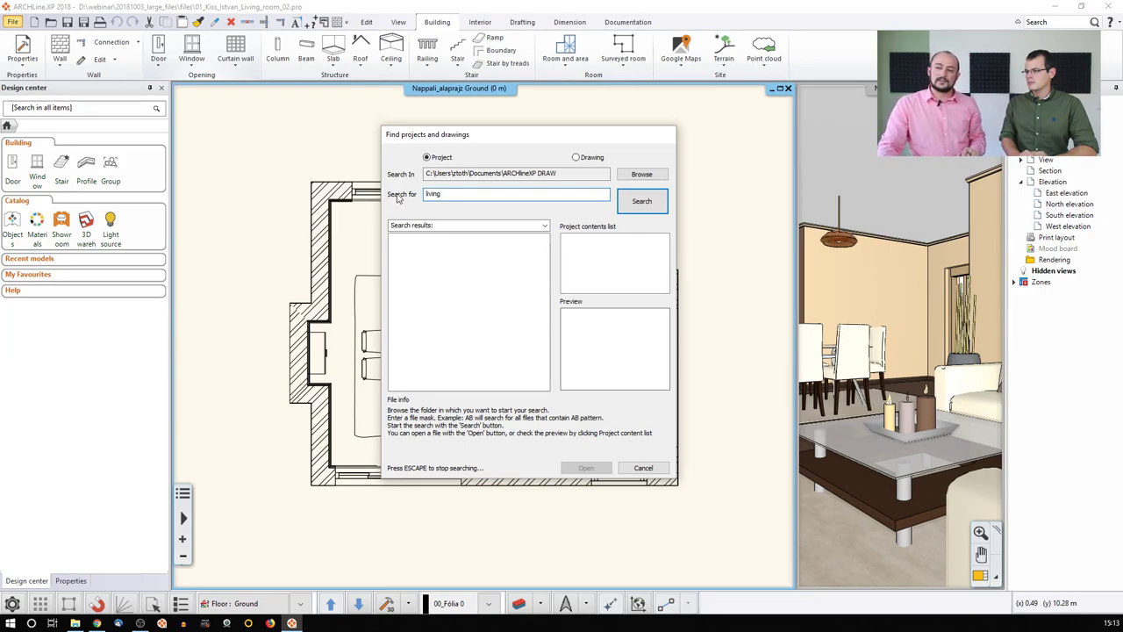
click(639, 203)
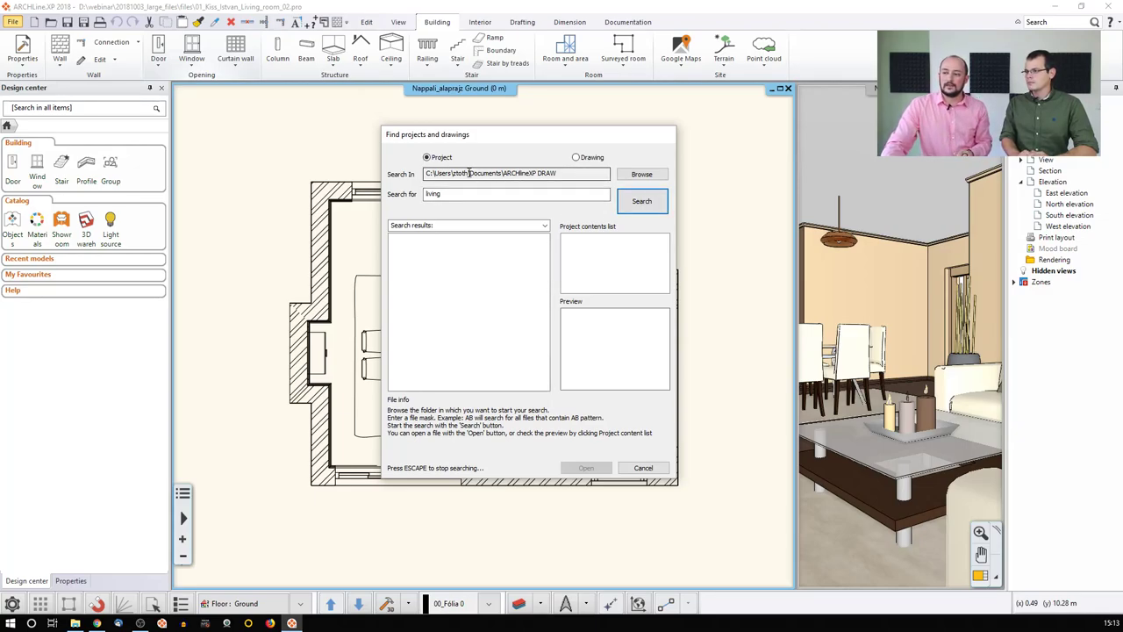
click(545, 226)
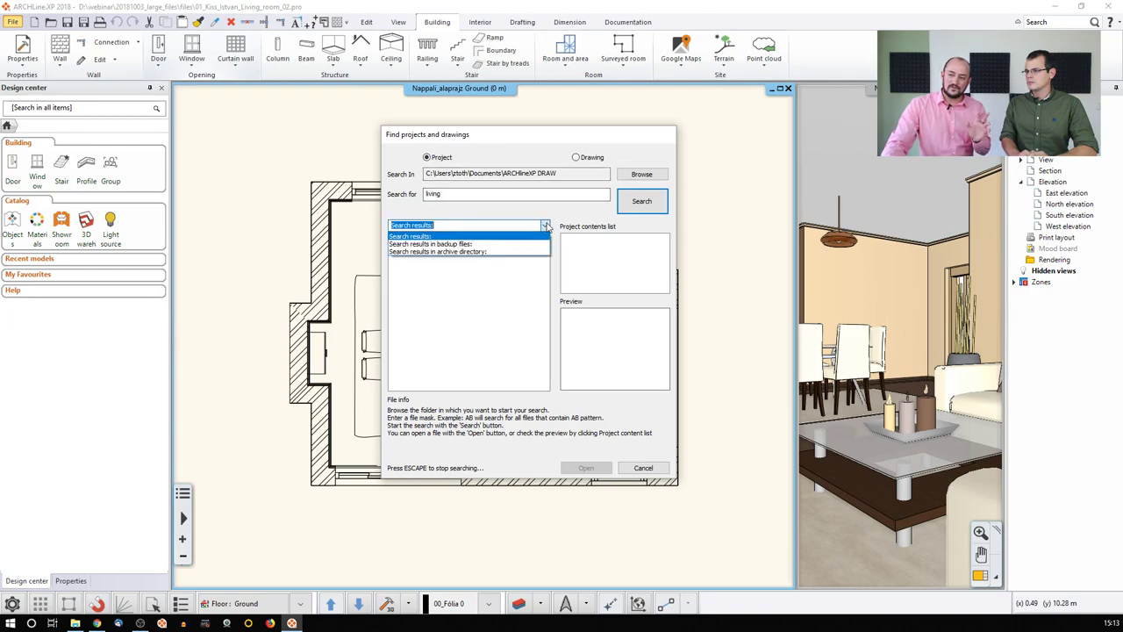
click(496, 252)
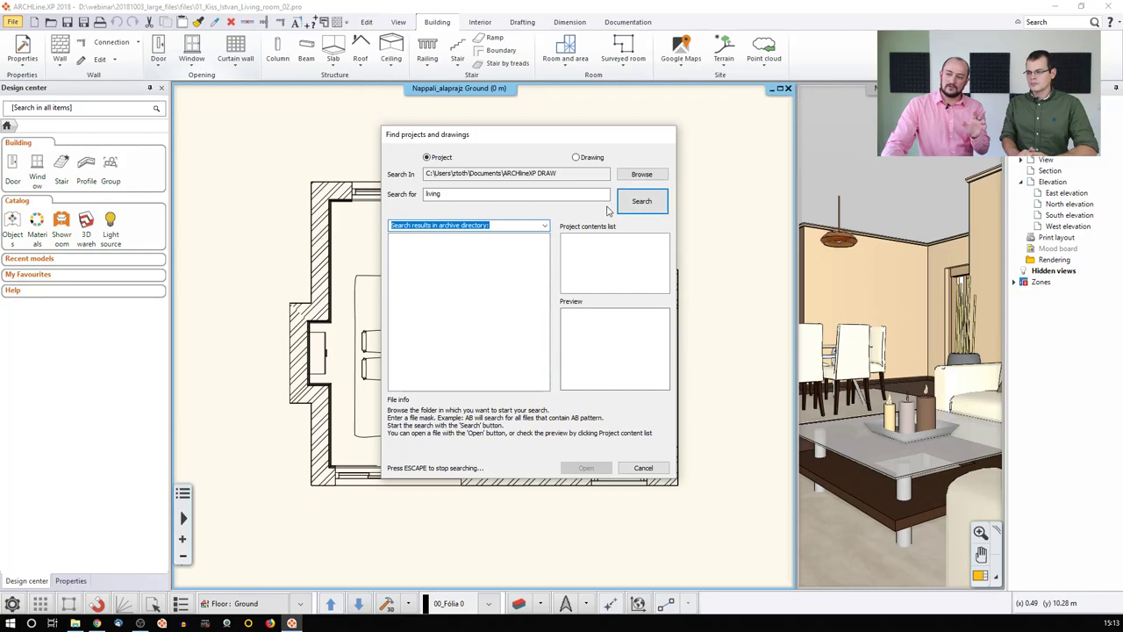
click(641, 207)
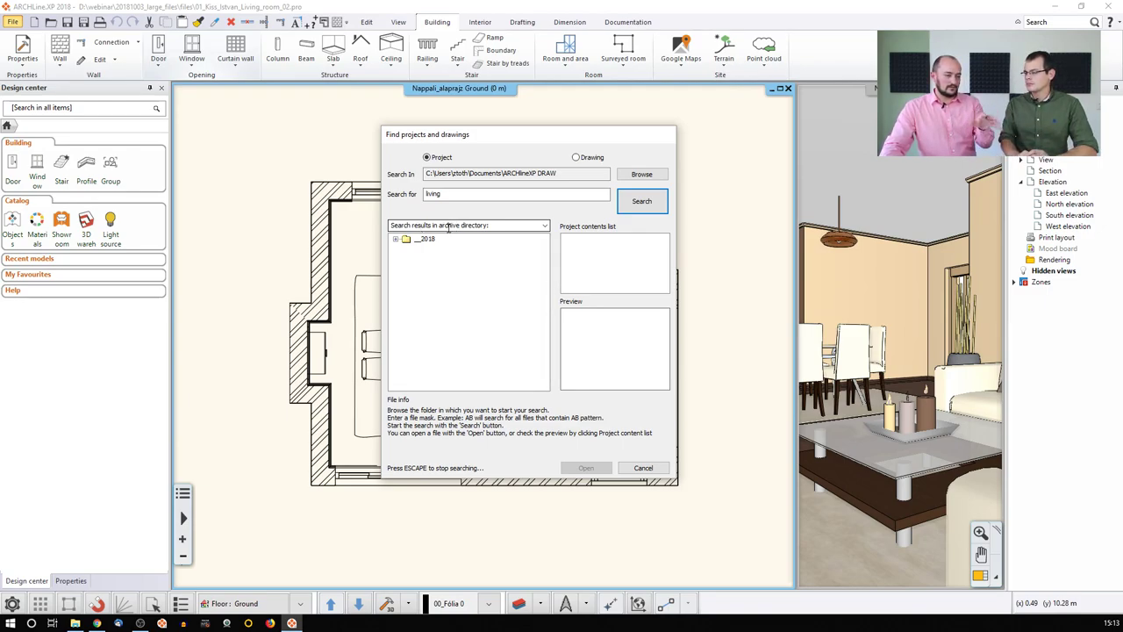
Expand the 2018_10_3 results and compare the two archived living room projects' file info.
click(396, 240)
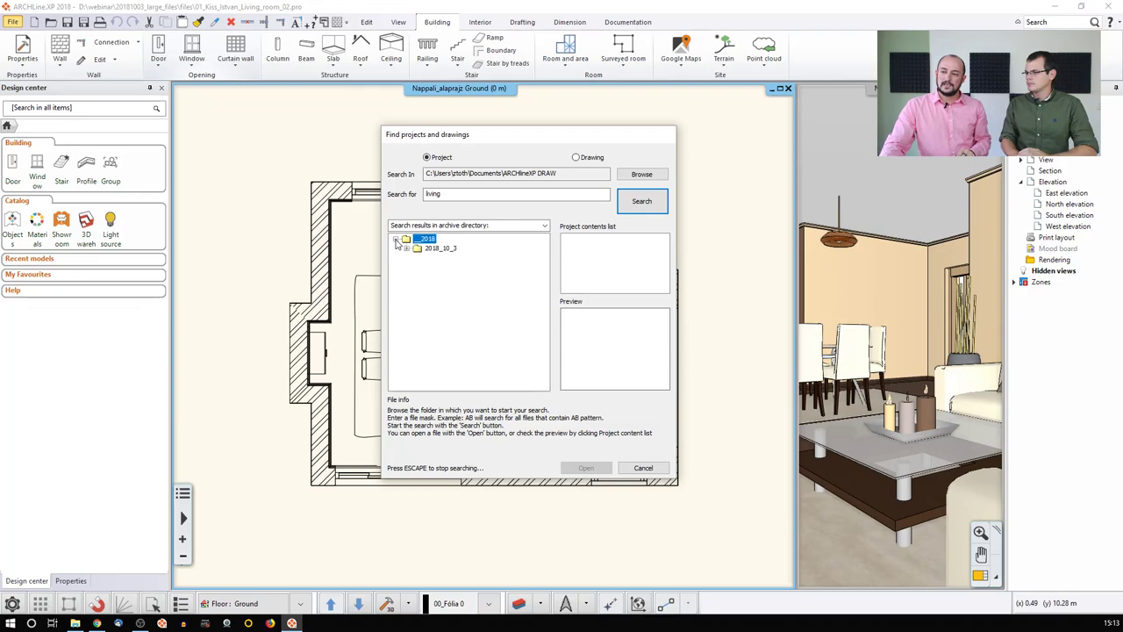
click(407, 249)
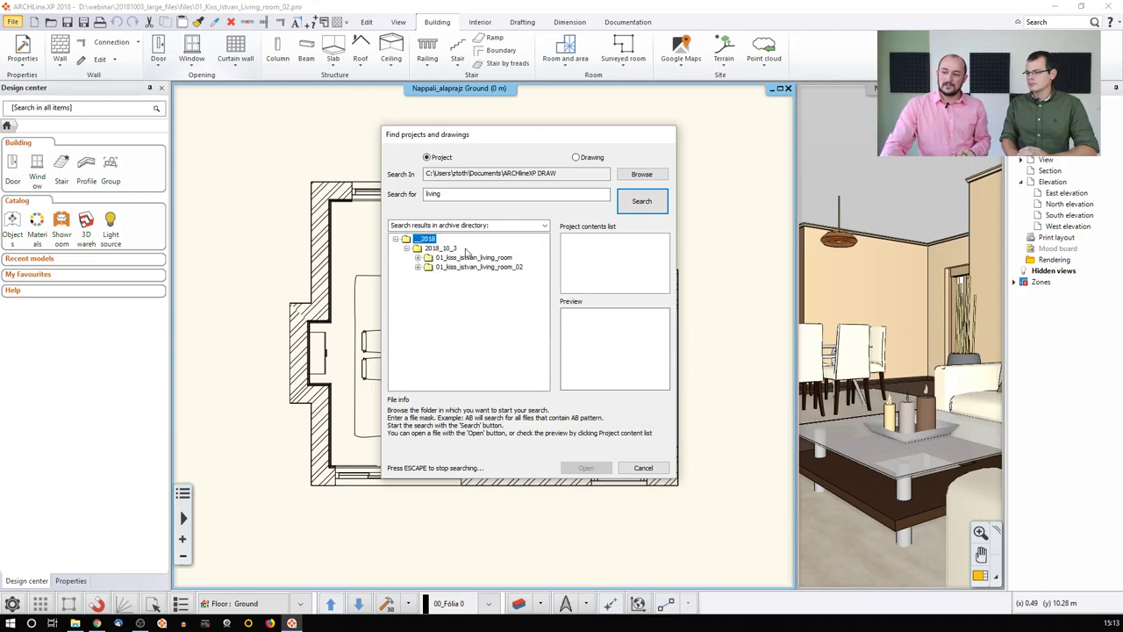
click(417, 258)
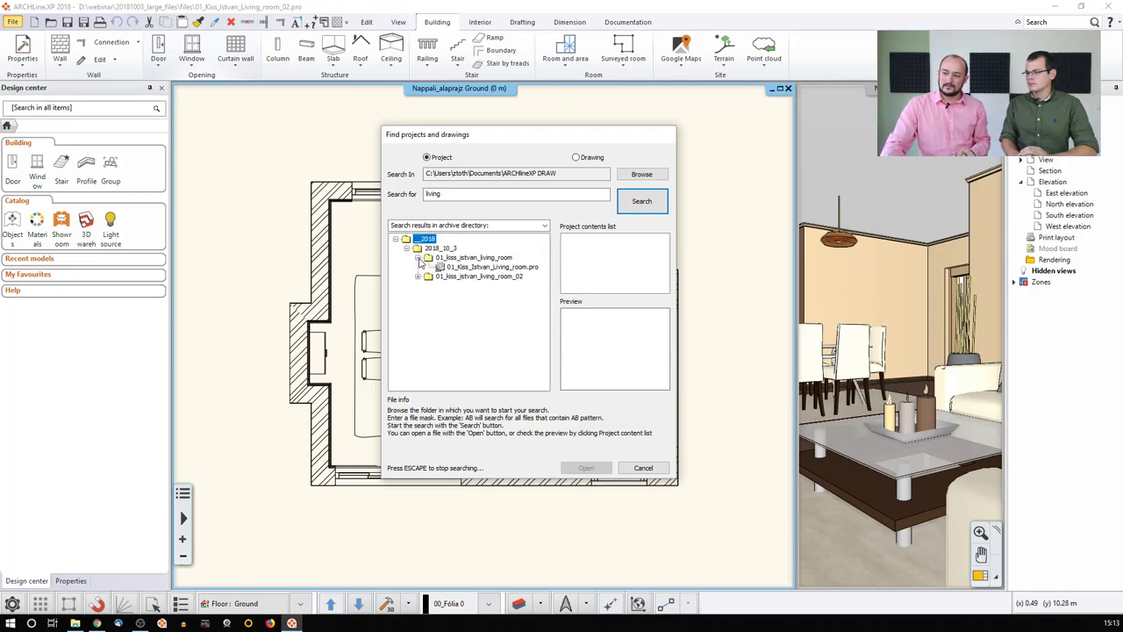
click(517, 270)
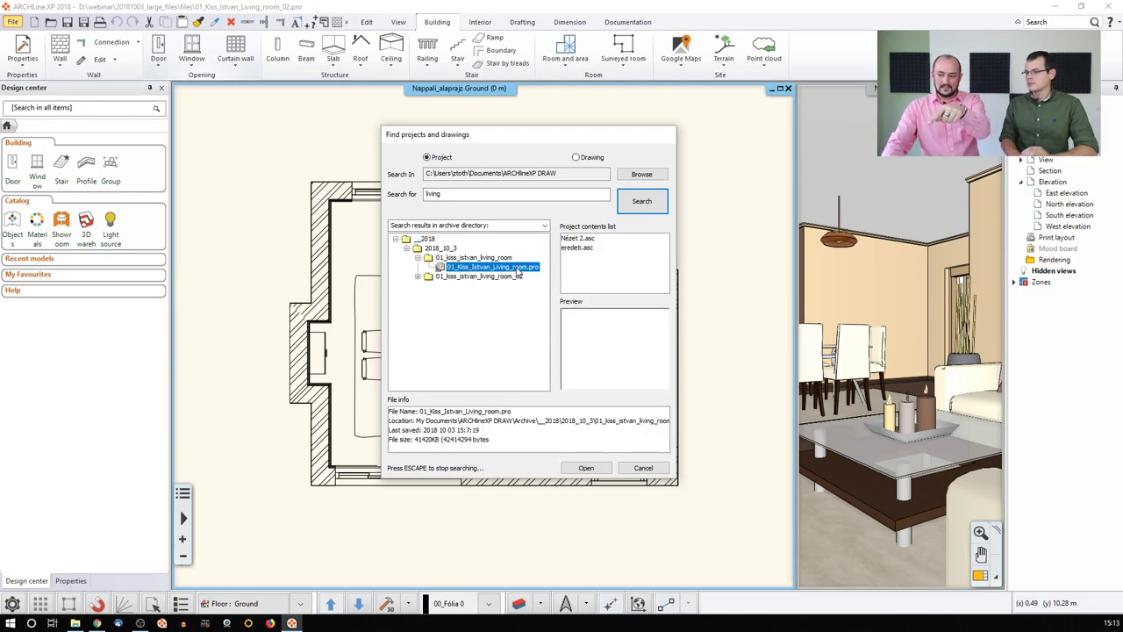
click(418, 276)
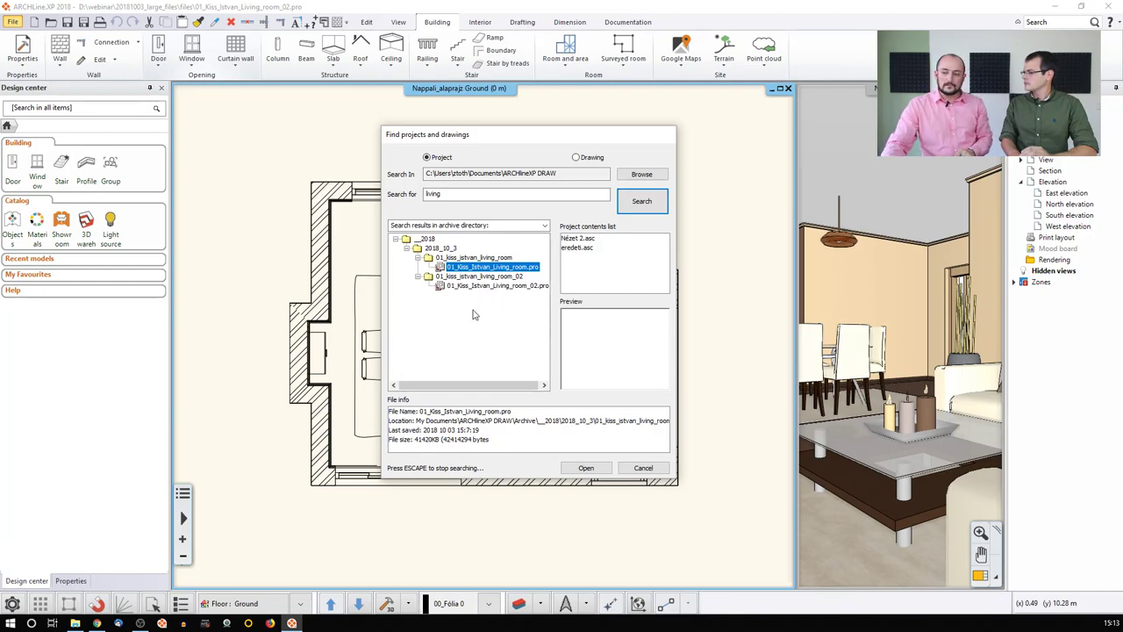
click(488, 287)
click(491, 268)
click(489, 287)
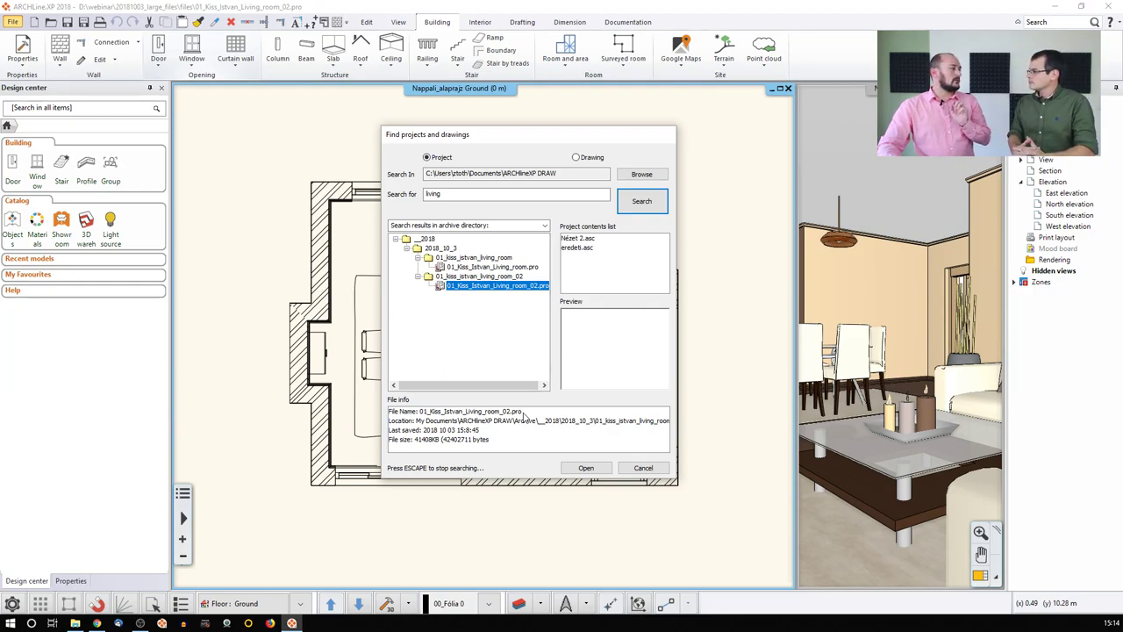
Keep archive directory as the results source and cancel the search without opening anything.
click(544, 225)
click(495, 325)
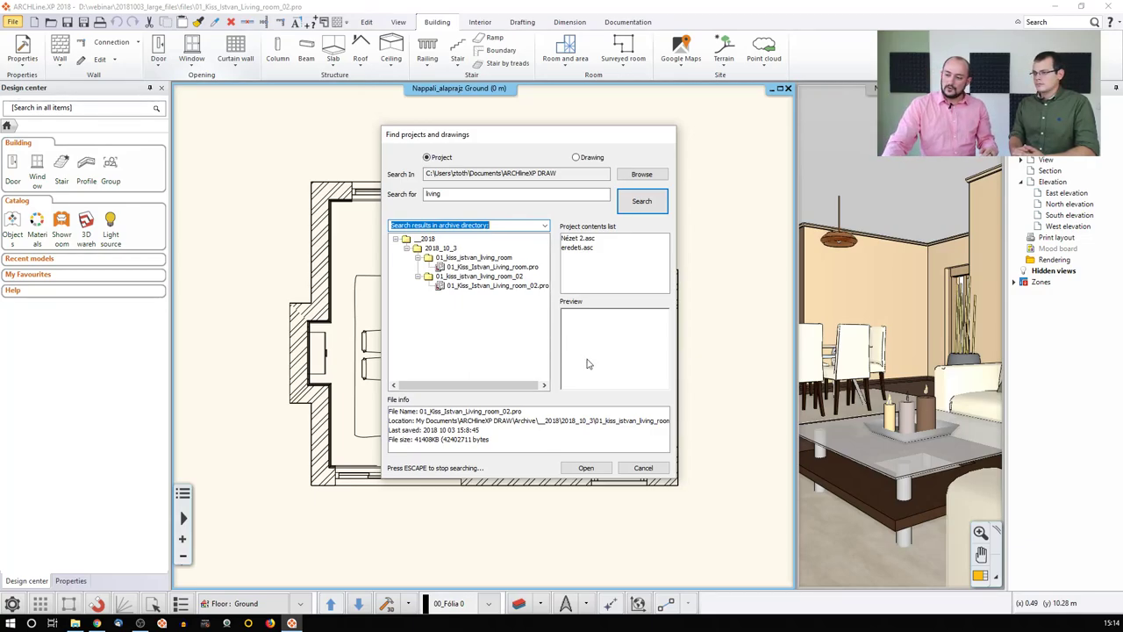
click(639, 469)
Reopen Options on Open and Save and list the archive preservation period choices, currently 2 weeks.
click(12, 603)
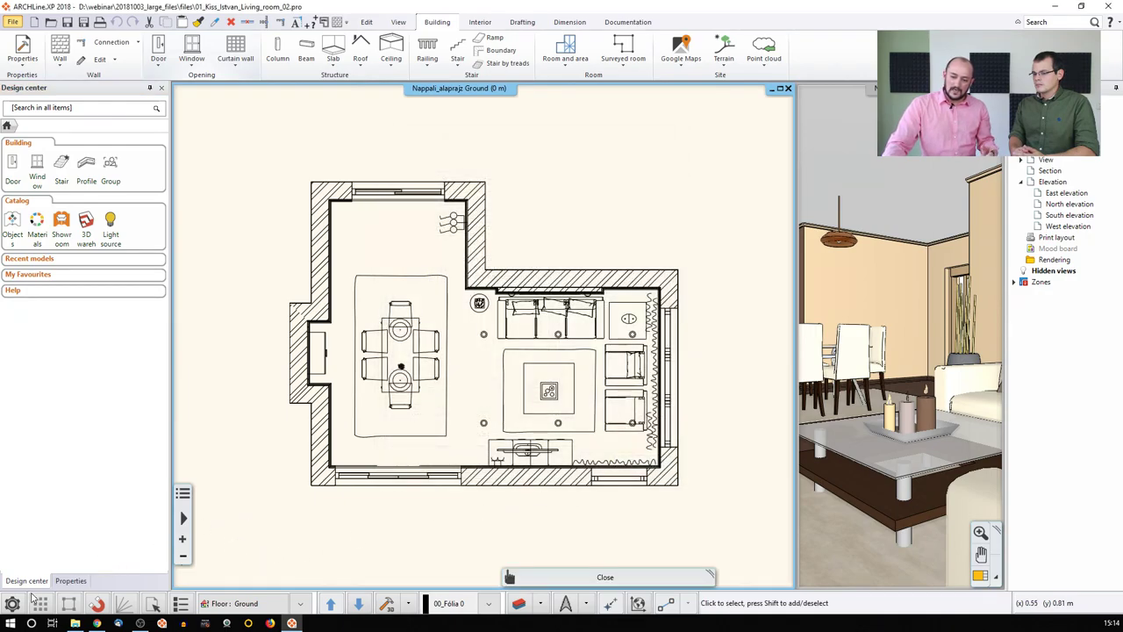
click(60, 277)
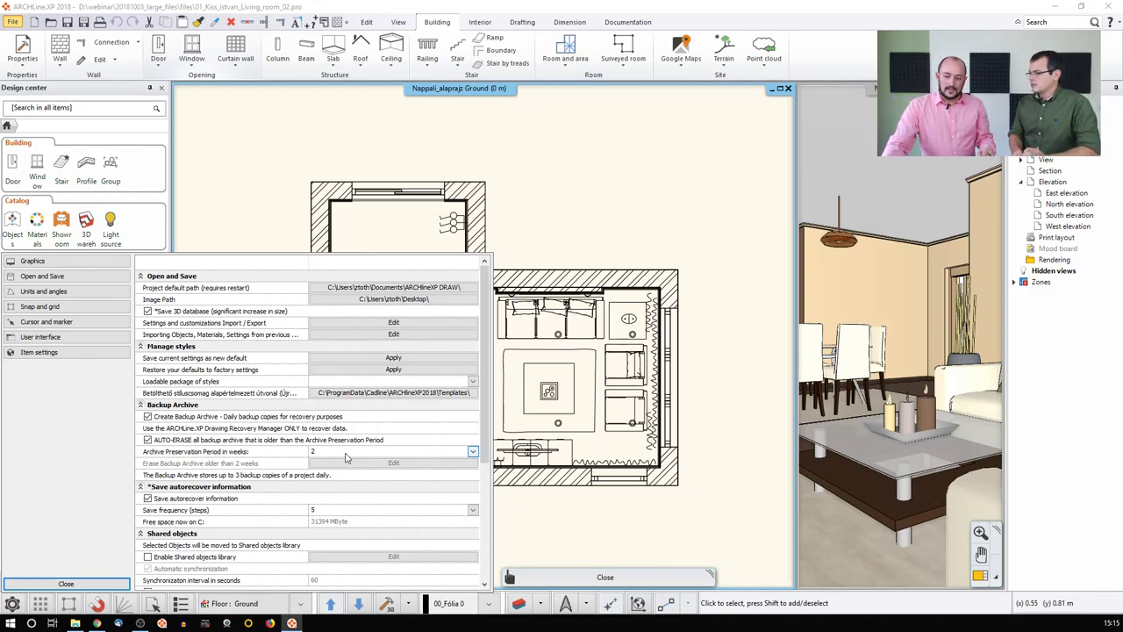
click(346, 455)
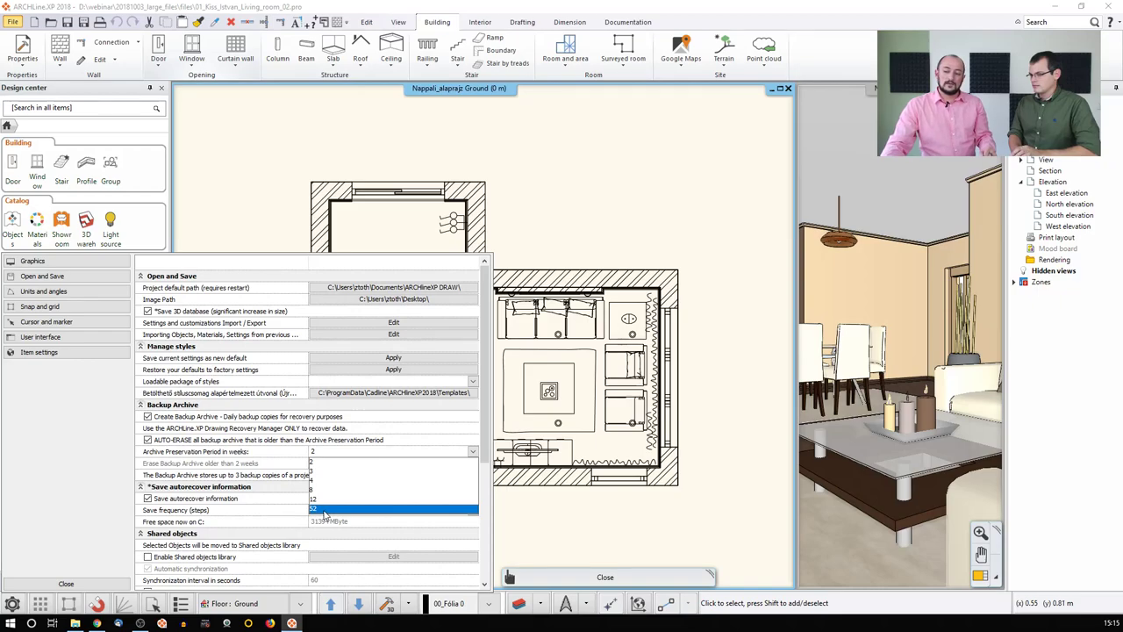
Leave the archive preservation period at 2 weeks and close the Options panel.
click(344, 461)
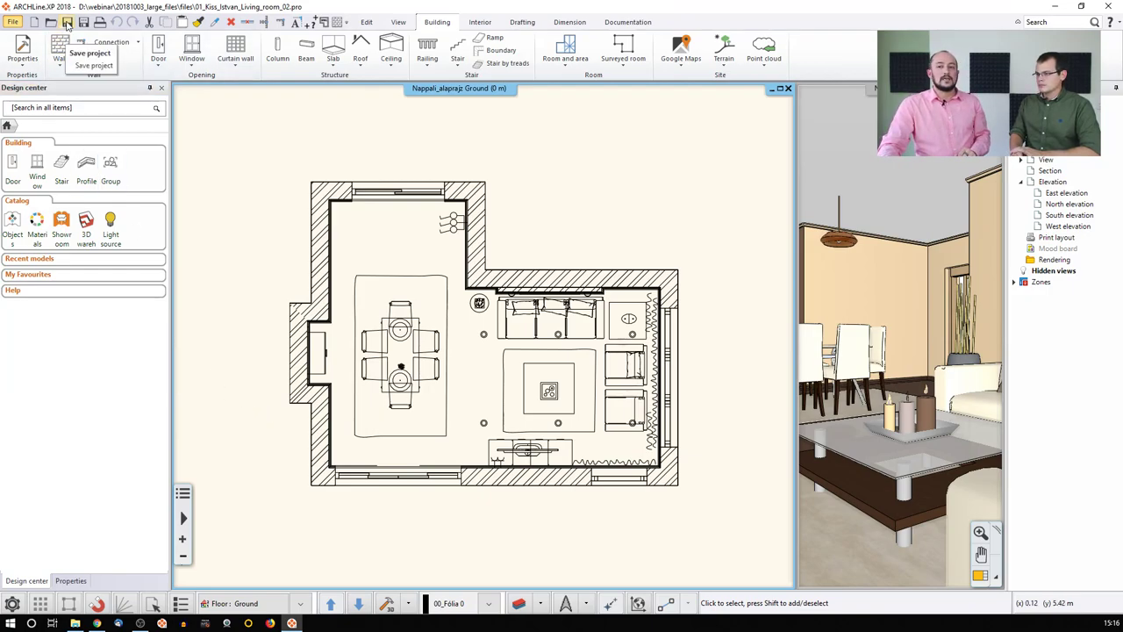
click(12, 604)
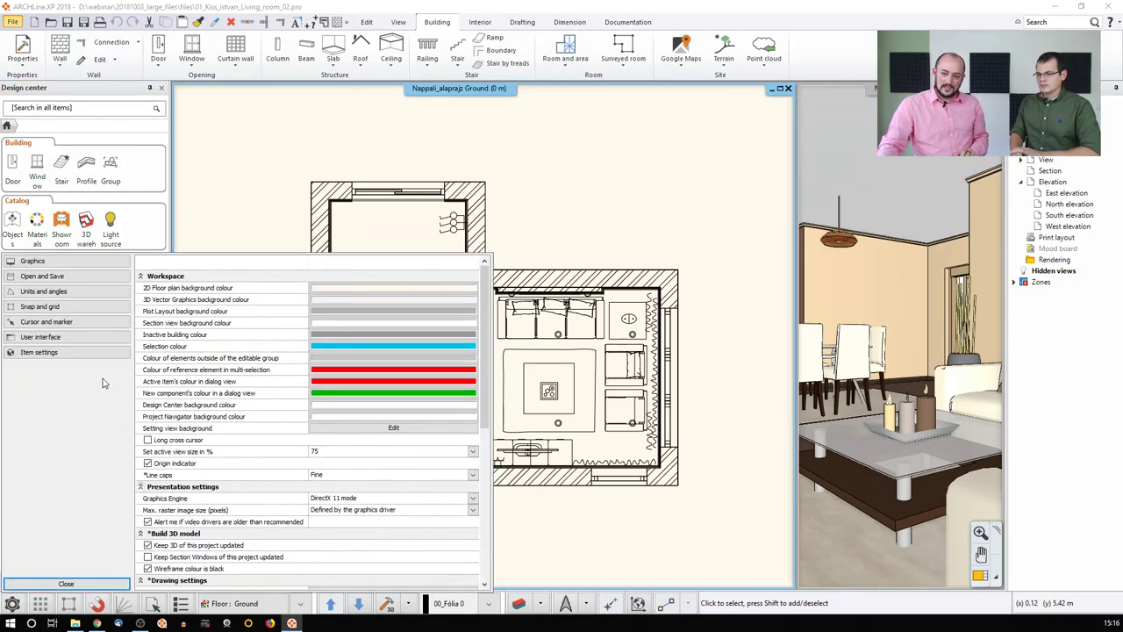
click(44, 276)
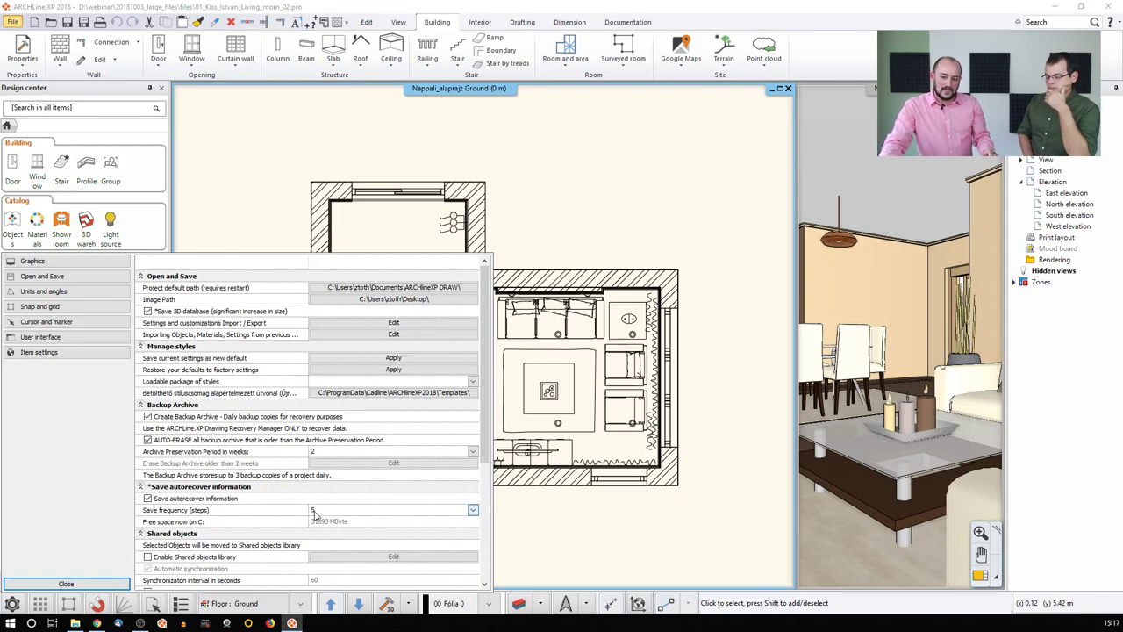
click(66, 583)
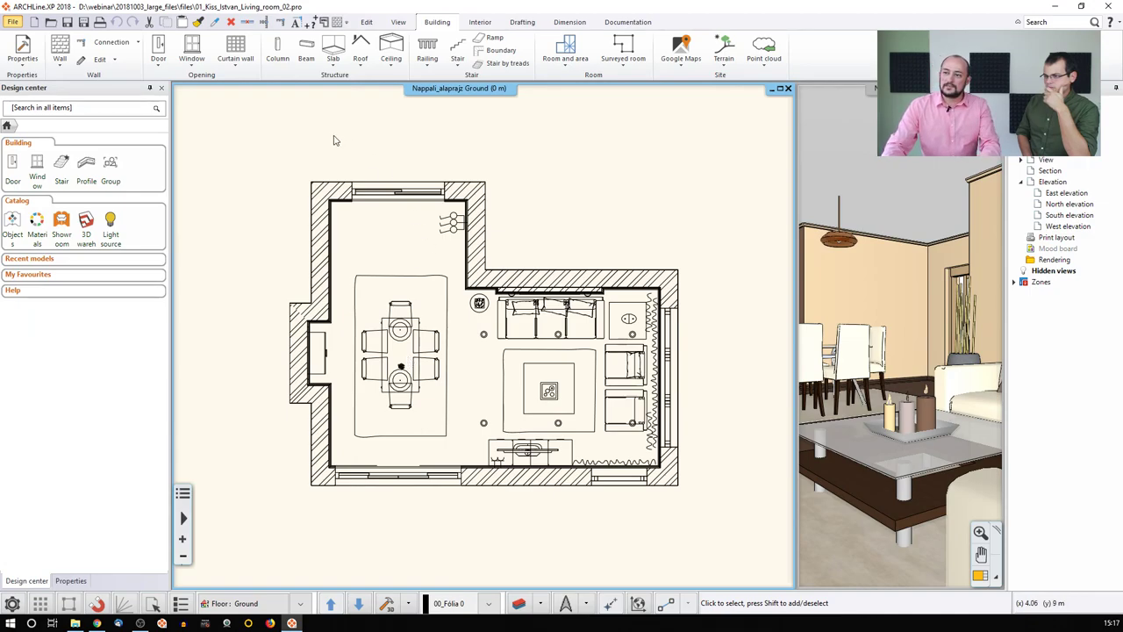
Draw 90mm Stud + 75mm Foam Render walls along the yellow outline right of the room.
click(61, 51)
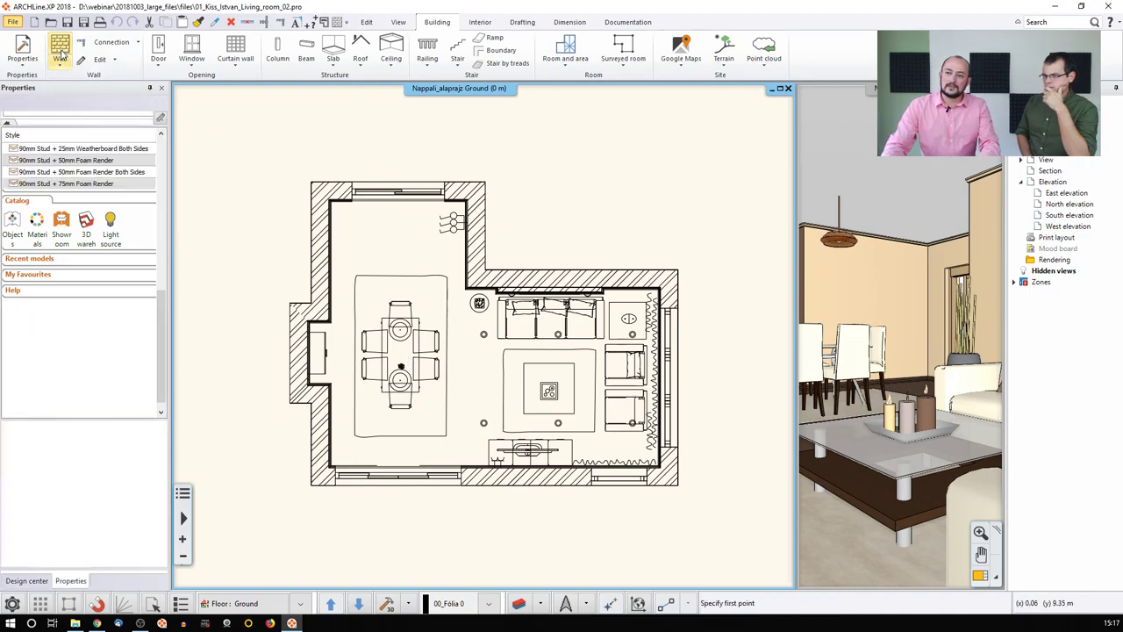
click(60, 184)
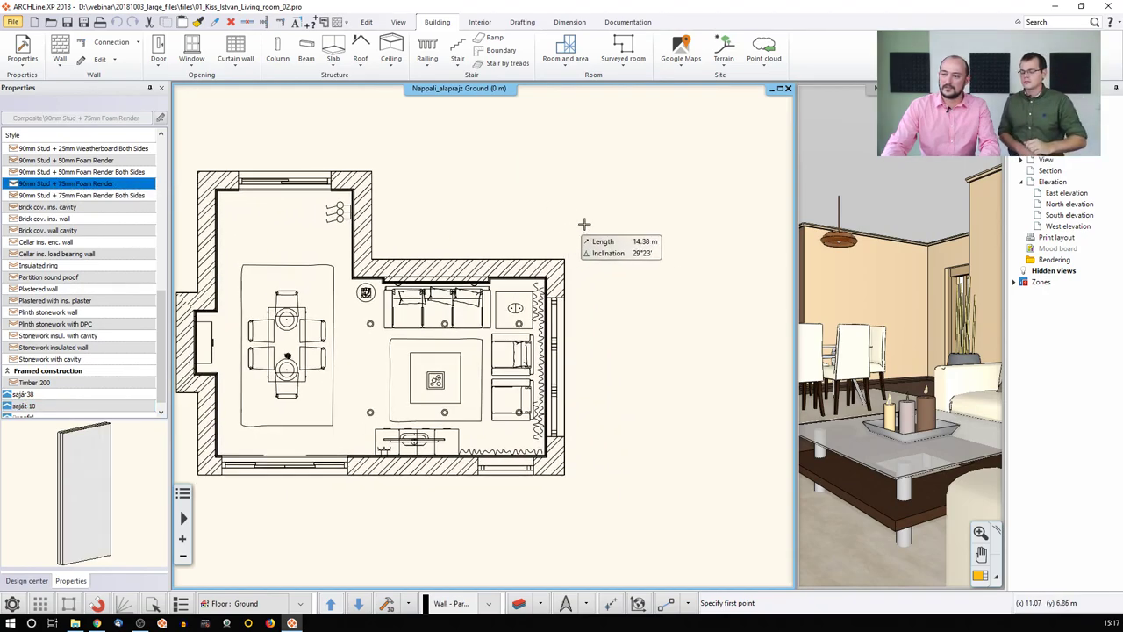
click(643, 261)
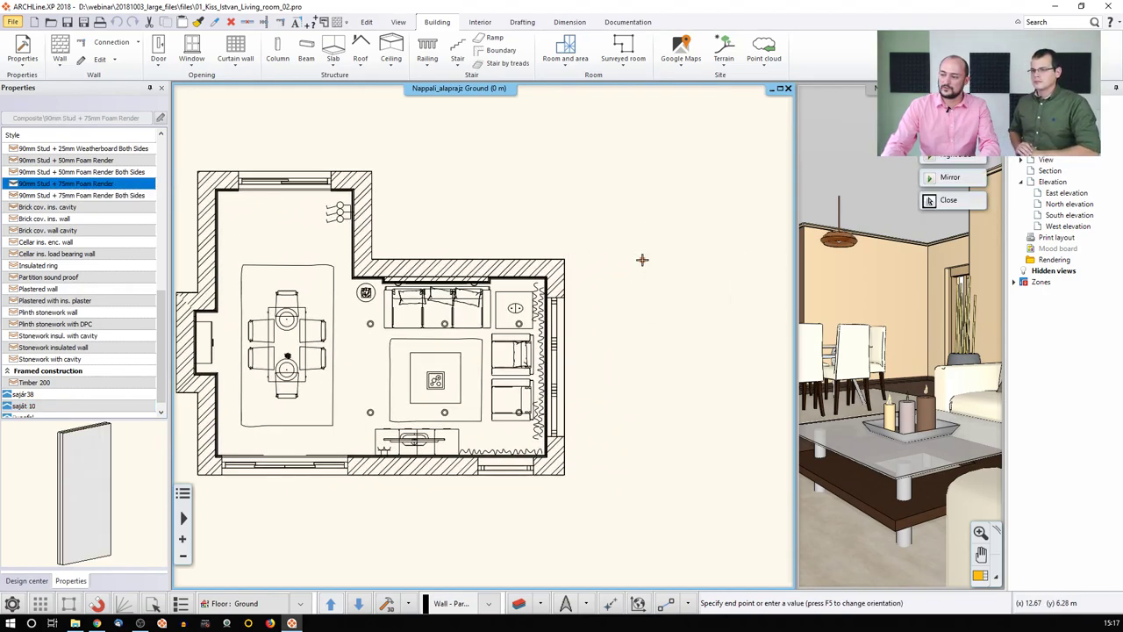
click(643, 440)
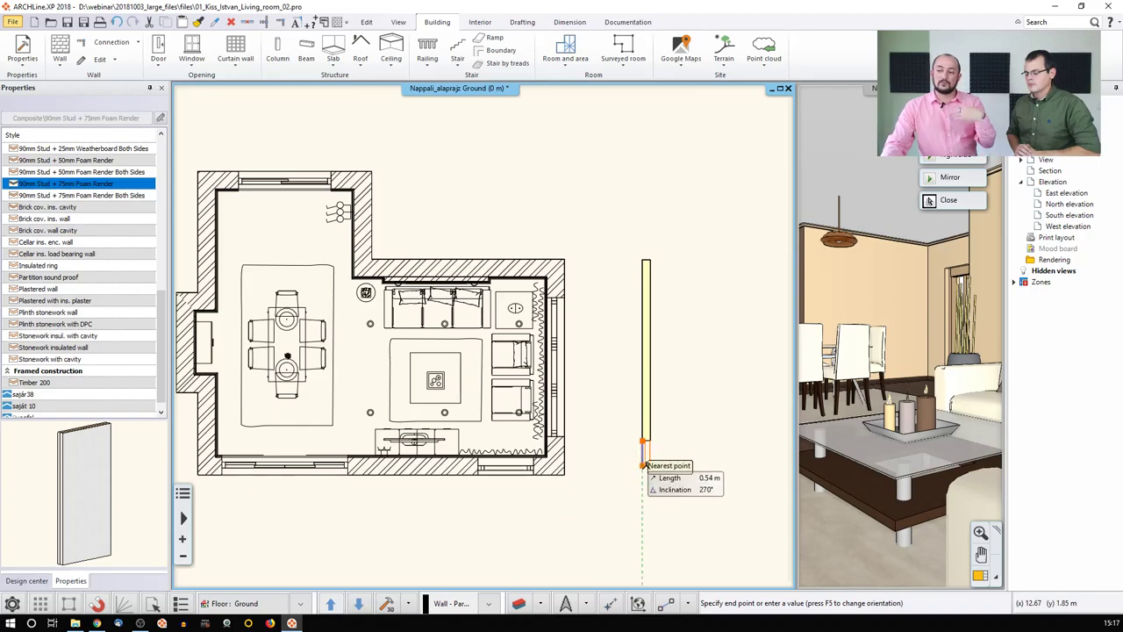
middle_drag(661, 439, 601, 450)
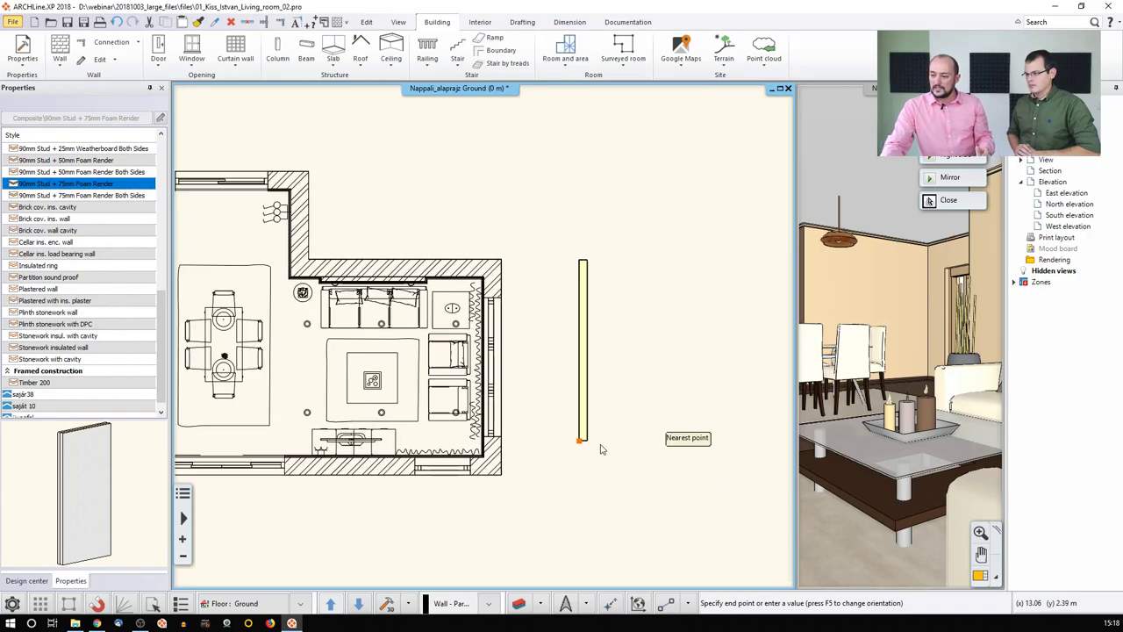
click(687, 439)
click(687, 367)
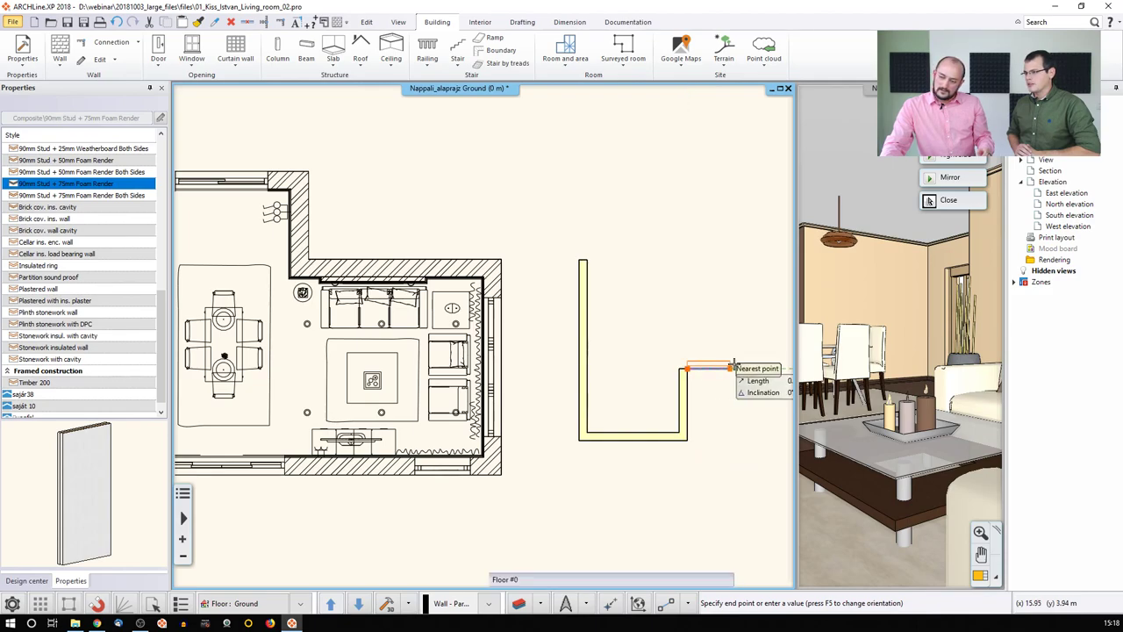
click(730, 367)
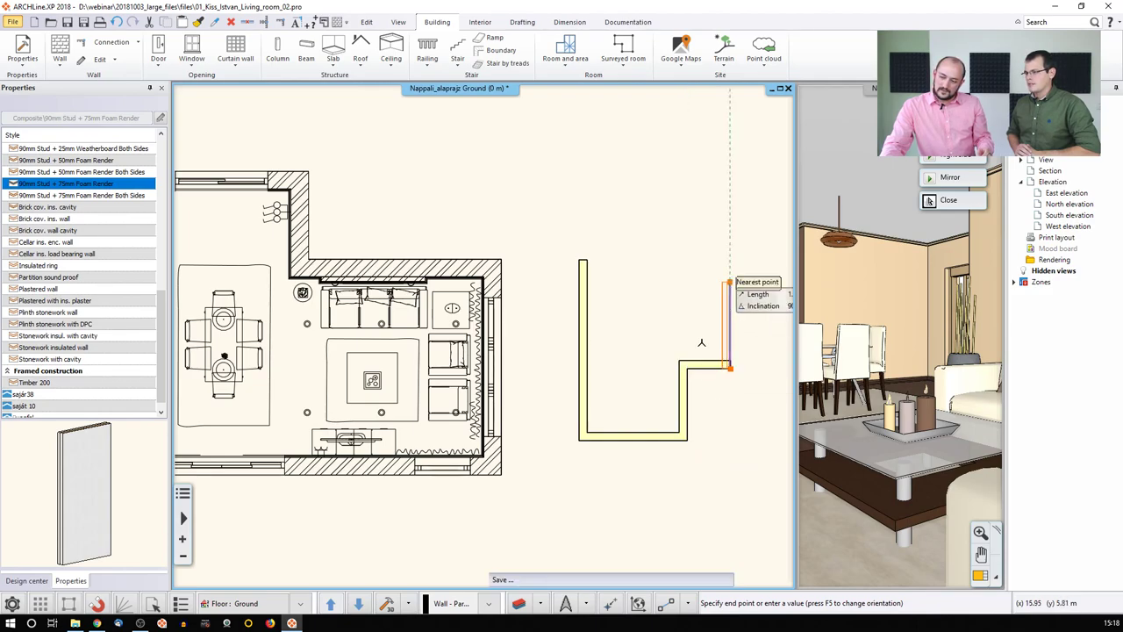
click(714, 322)
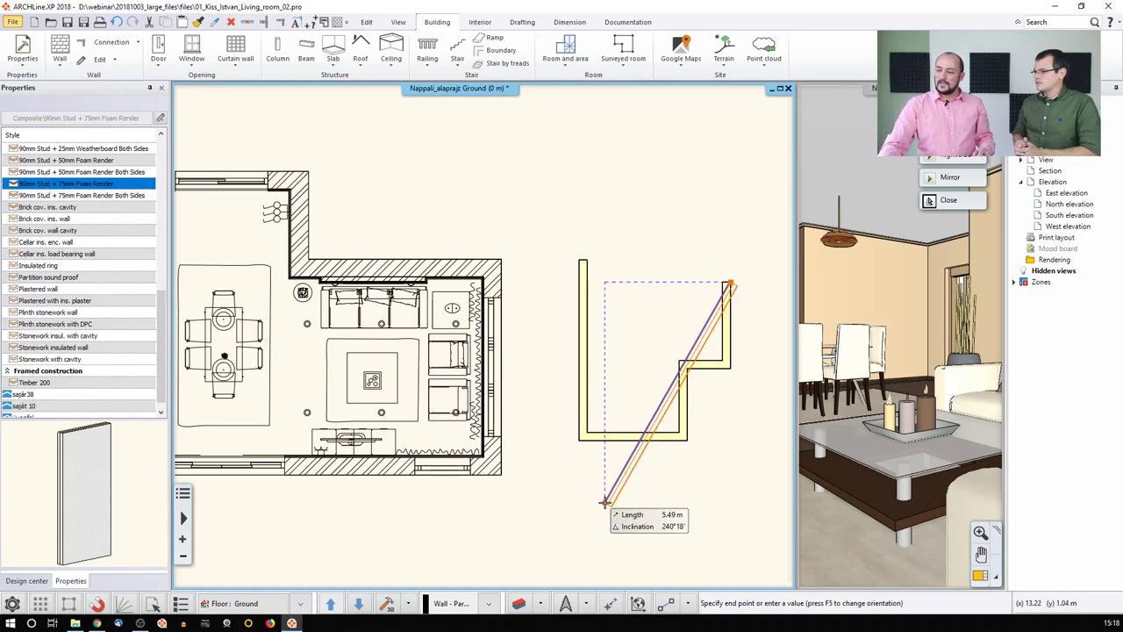
click(638, 285)
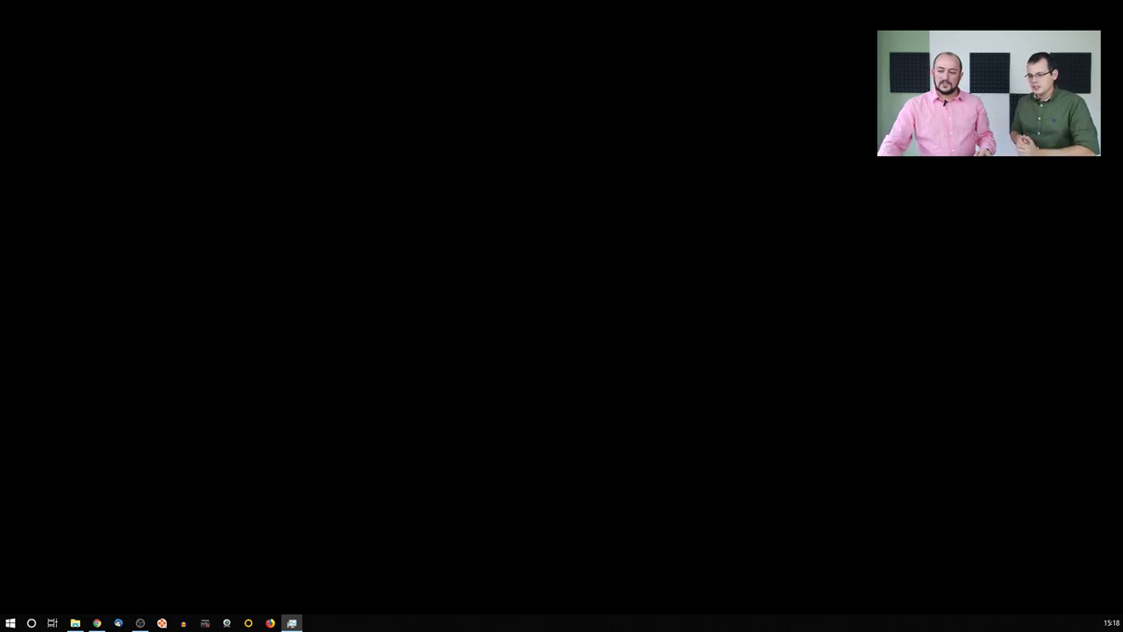
Relaunch ARCHLine.XP, dismissing the developer notice and the abnormal-termination warning.
click(161, 623)
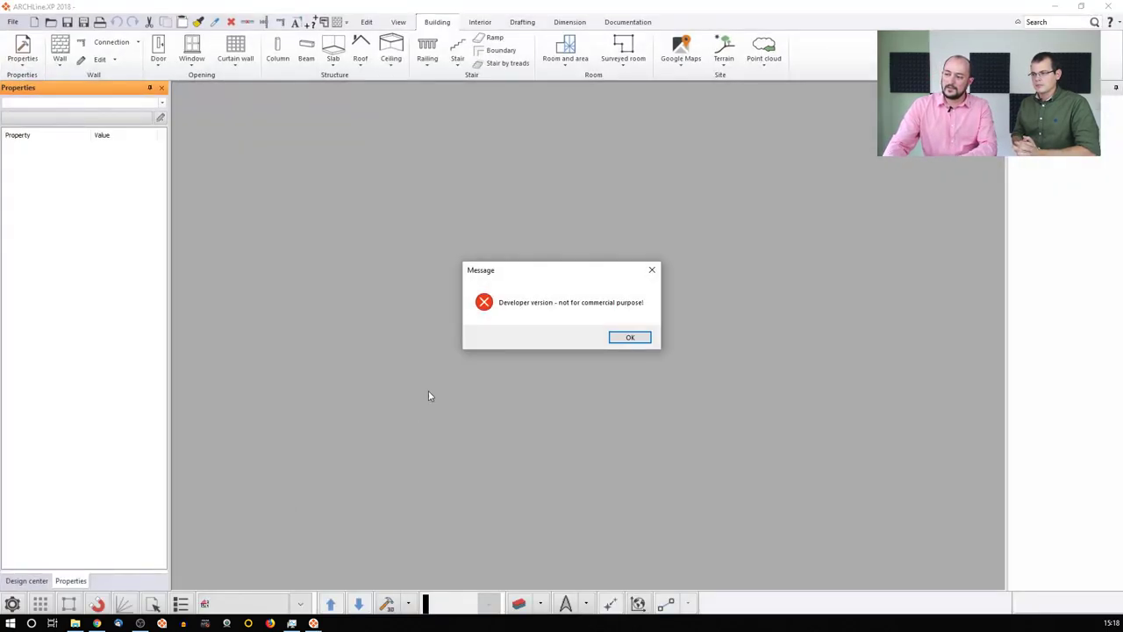
click(619, 340)
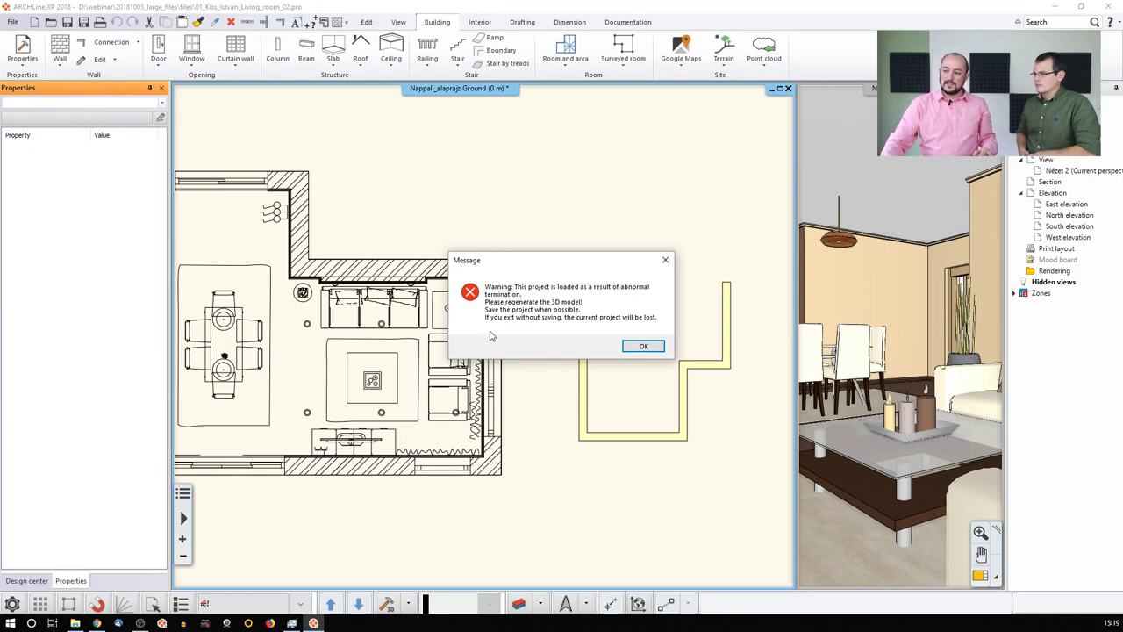
click(633, 347)
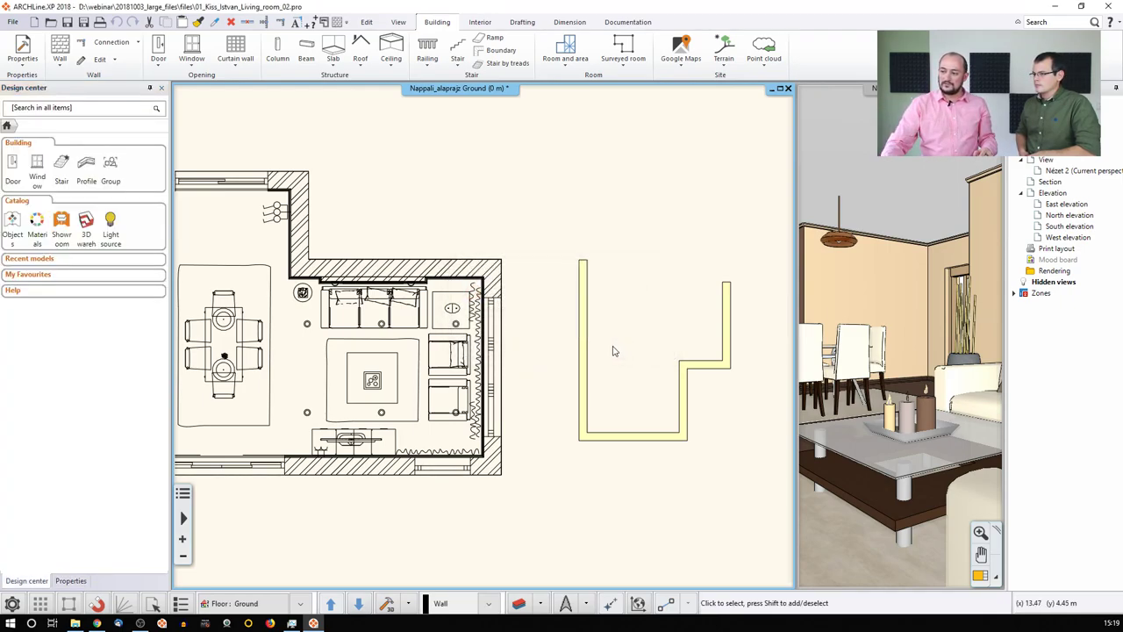
Save the recovered project as a copy, changing the file name ending to 03.
click(12, 21)
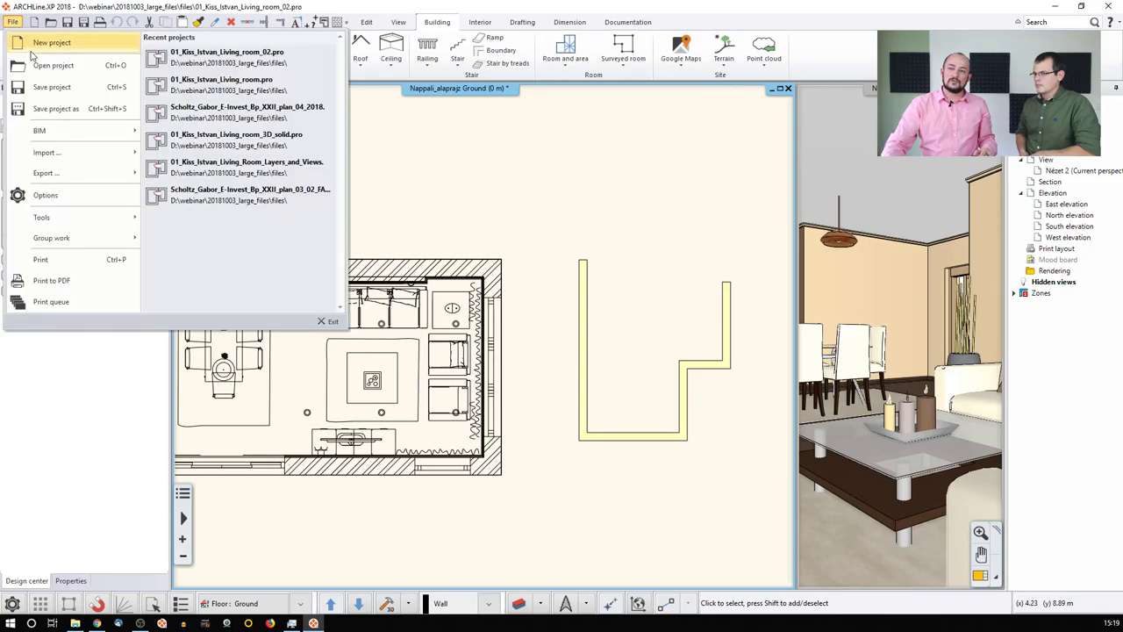
click(72, 109)
click(623, 457)
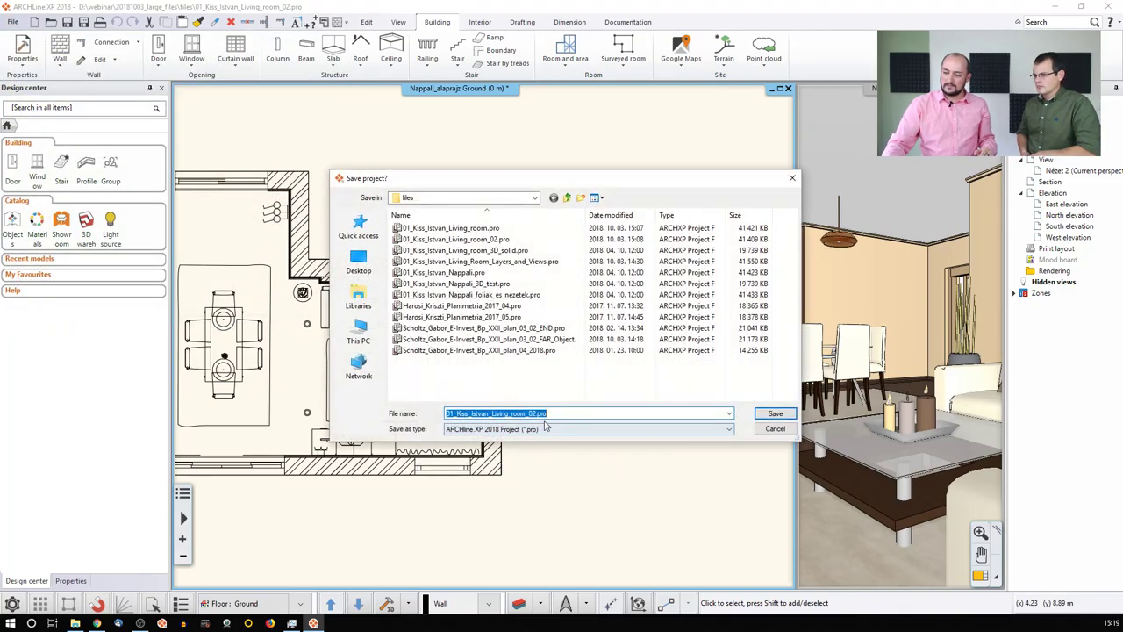
click(536, 413)
key(BackSpace)
key(BackSpace)
key(BackSpace)
key(BackSpace)
key(BackSpace)
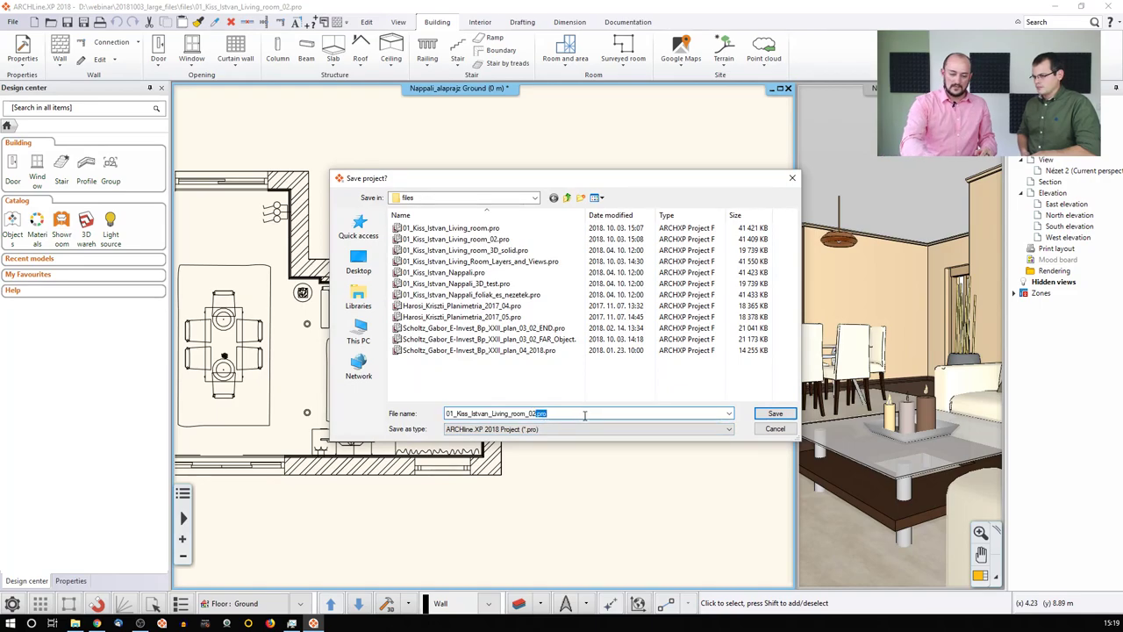
text(3)
key(Return)
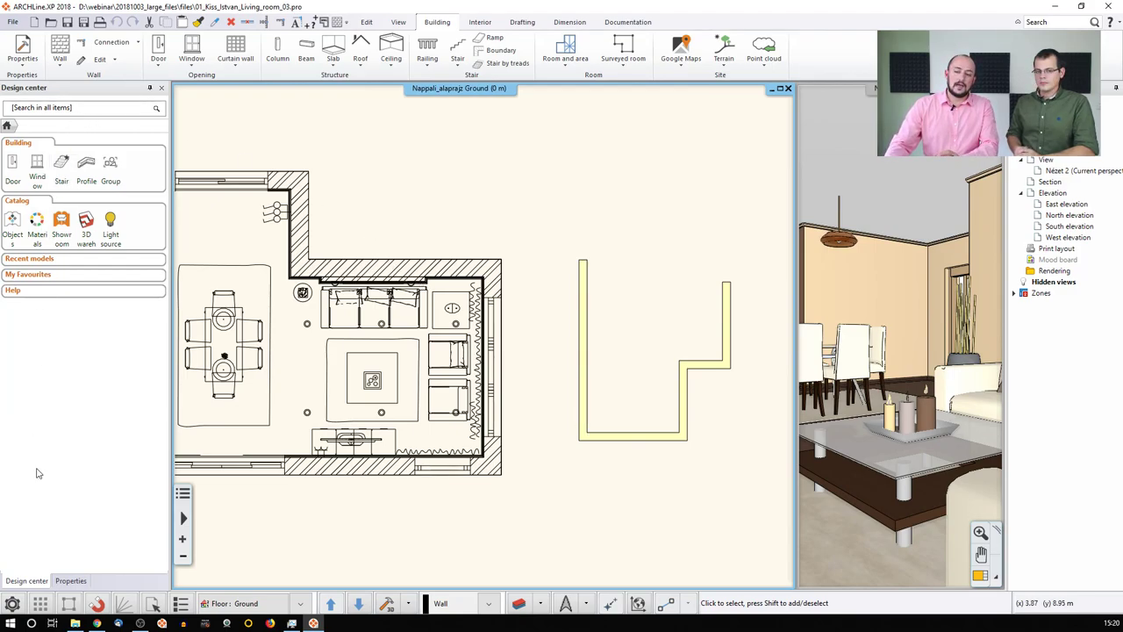
click(16, 605)
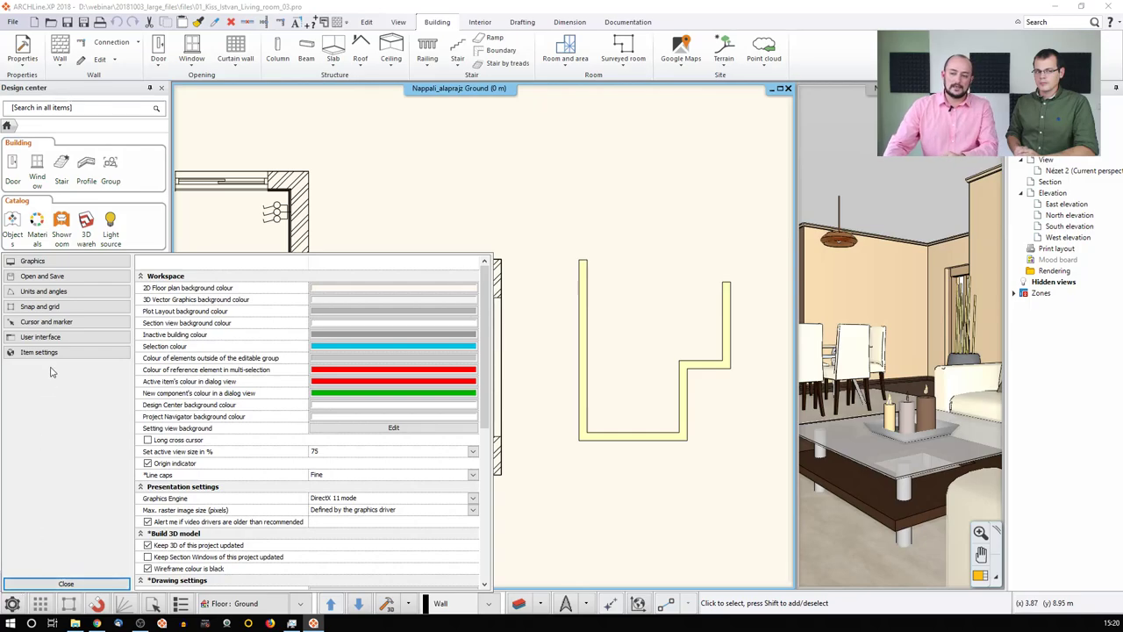
click(60, 278)
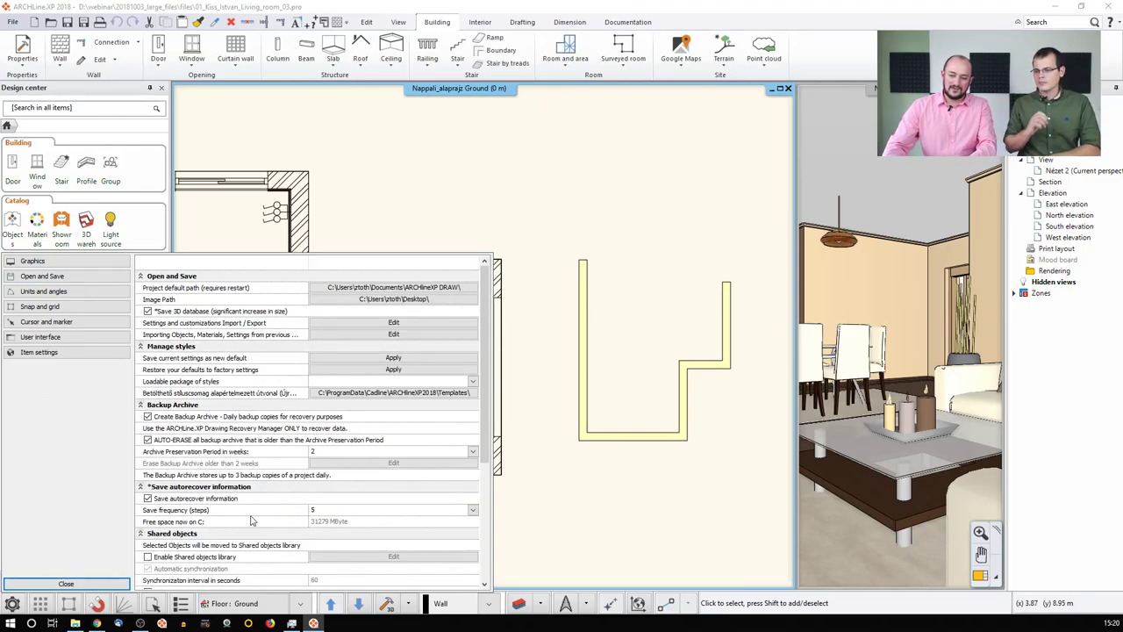
click(370, 512)
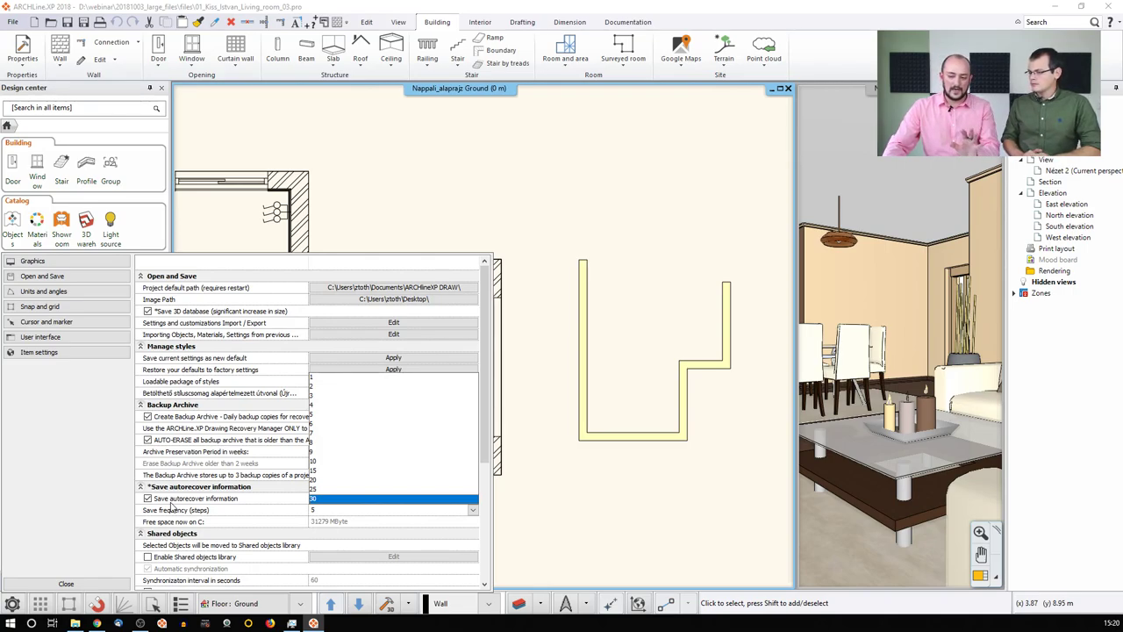
click(326, 500)
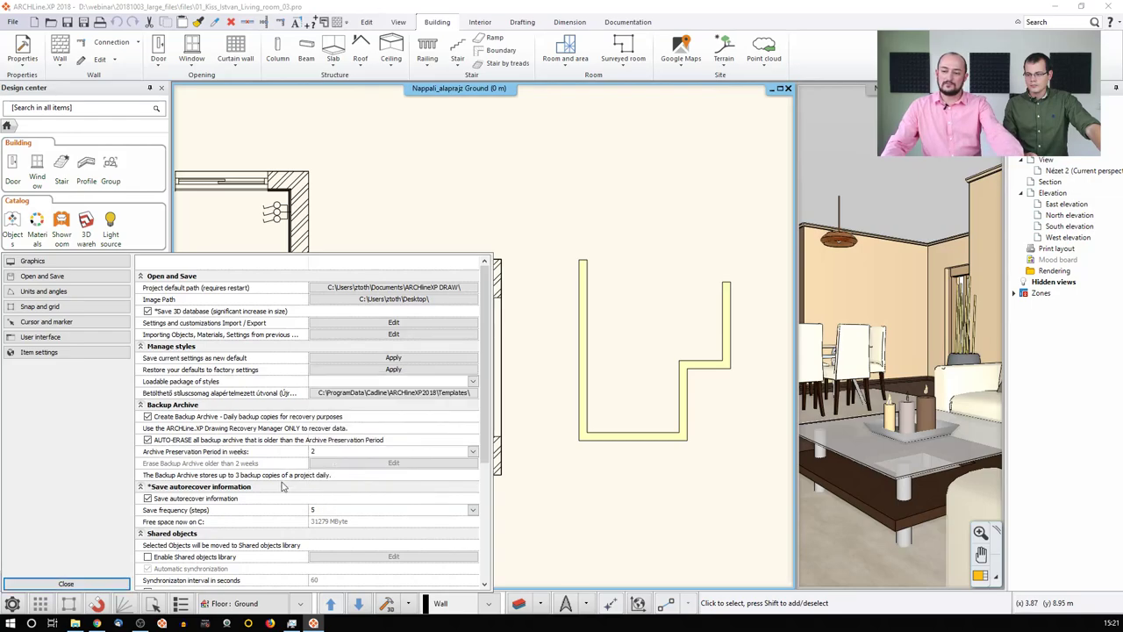
click(119, 577)
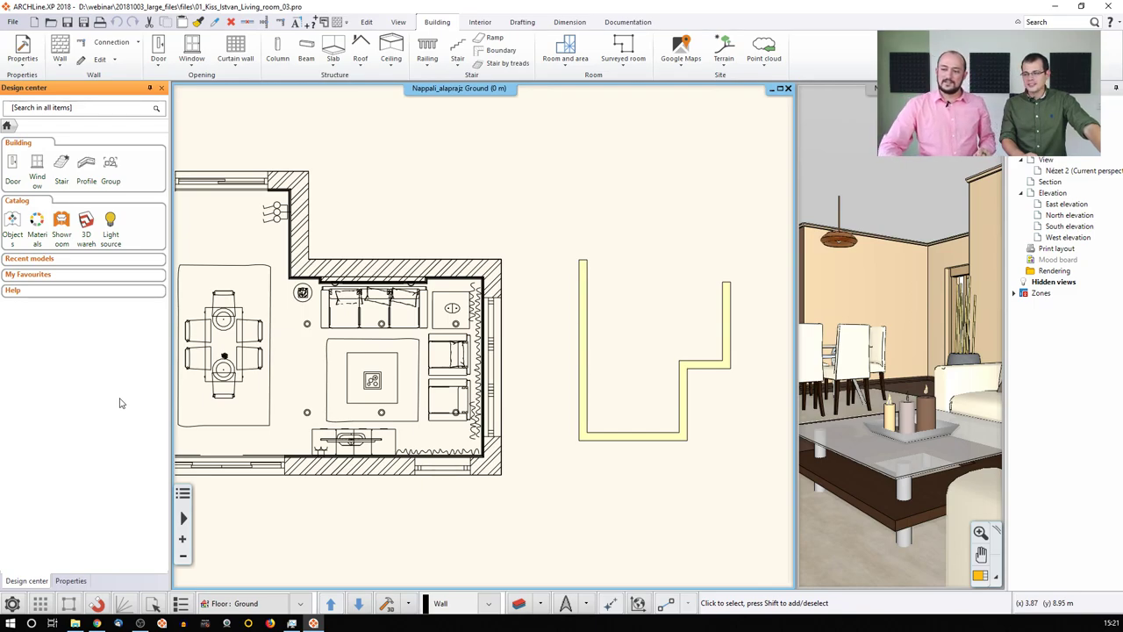
Zoom to extents, then zoom in so the furnished plan and U-shaped walls are centred.
middle_click(239, 375)
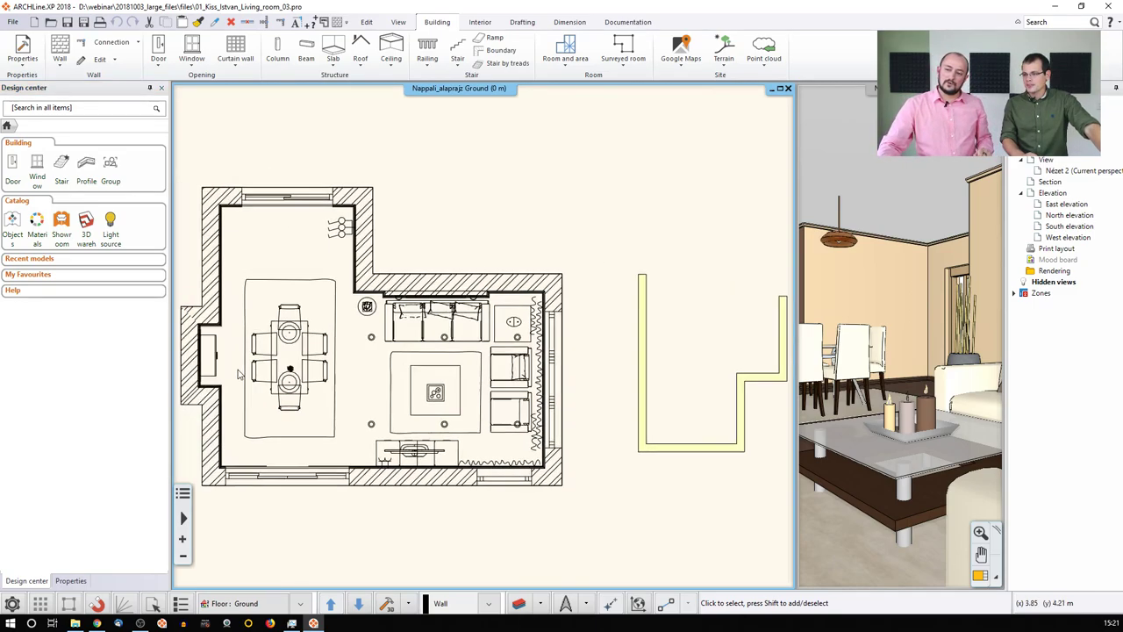
middle_click(239, 377)
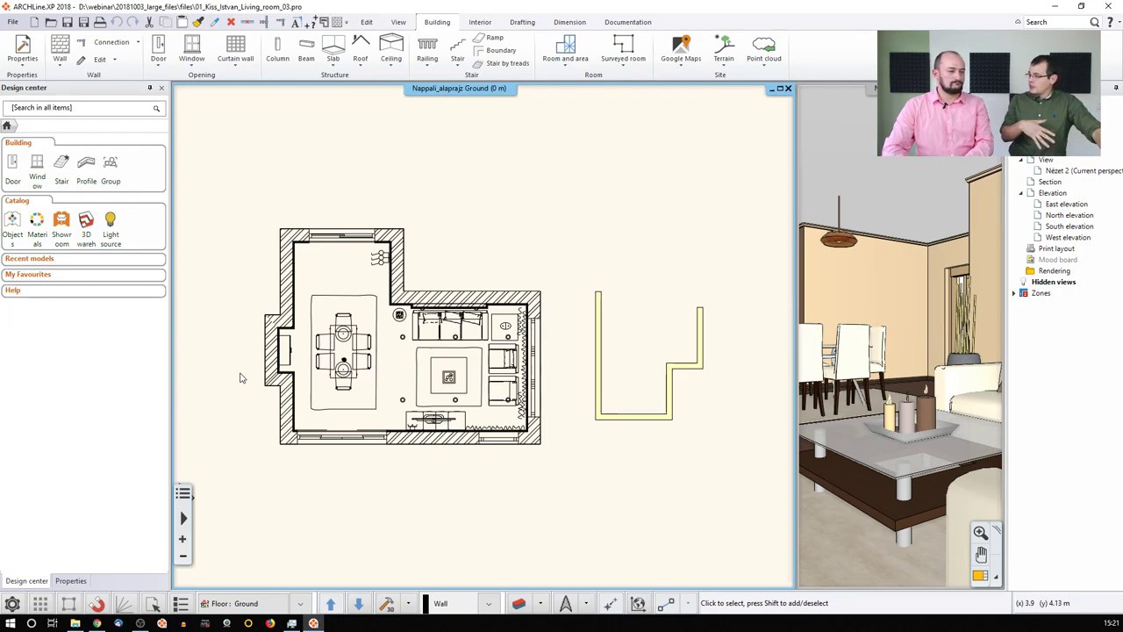
scroll(241, 377, up, 1)
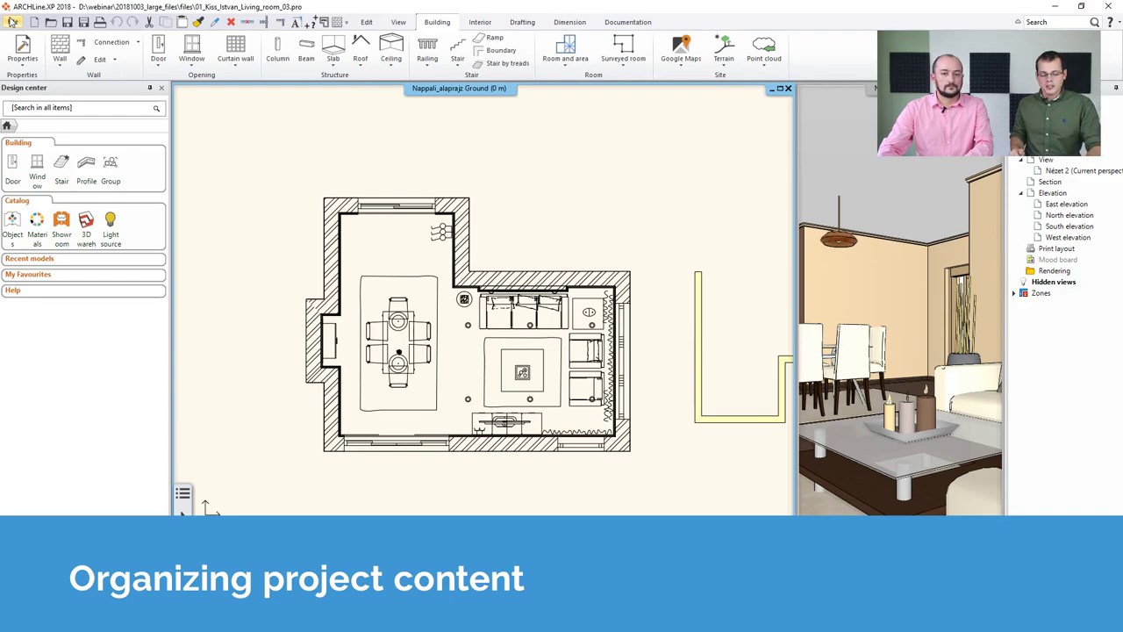
Open recent project 01_Kiss_Istvan_Living_Room_Layers_and_Views, closing the current one without saving.
click(12, 21)
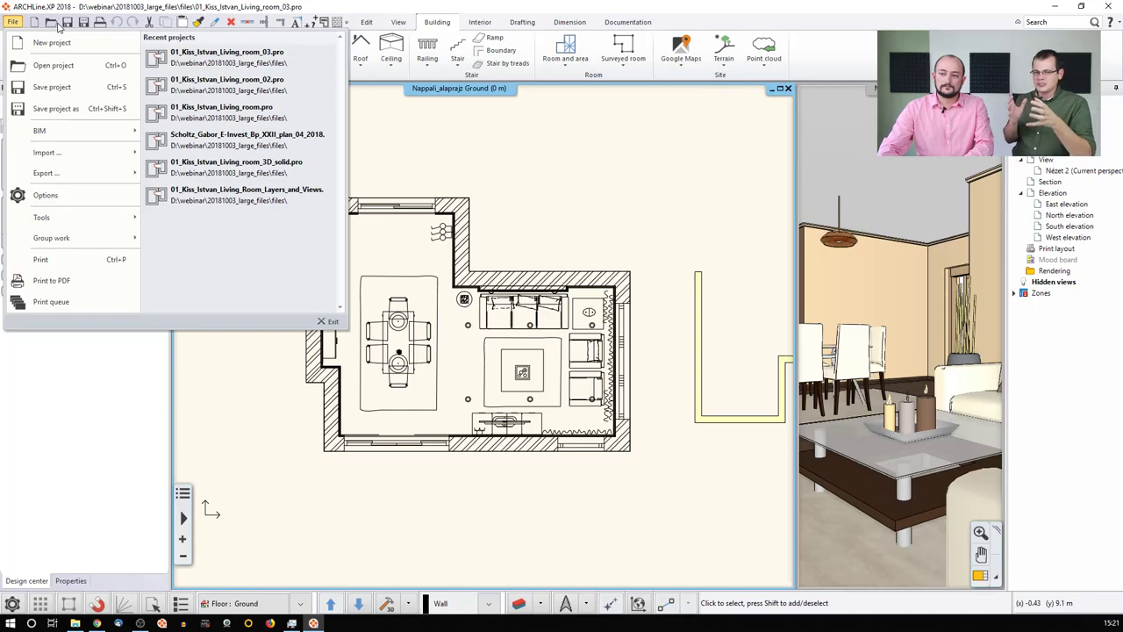
click(236, 194)
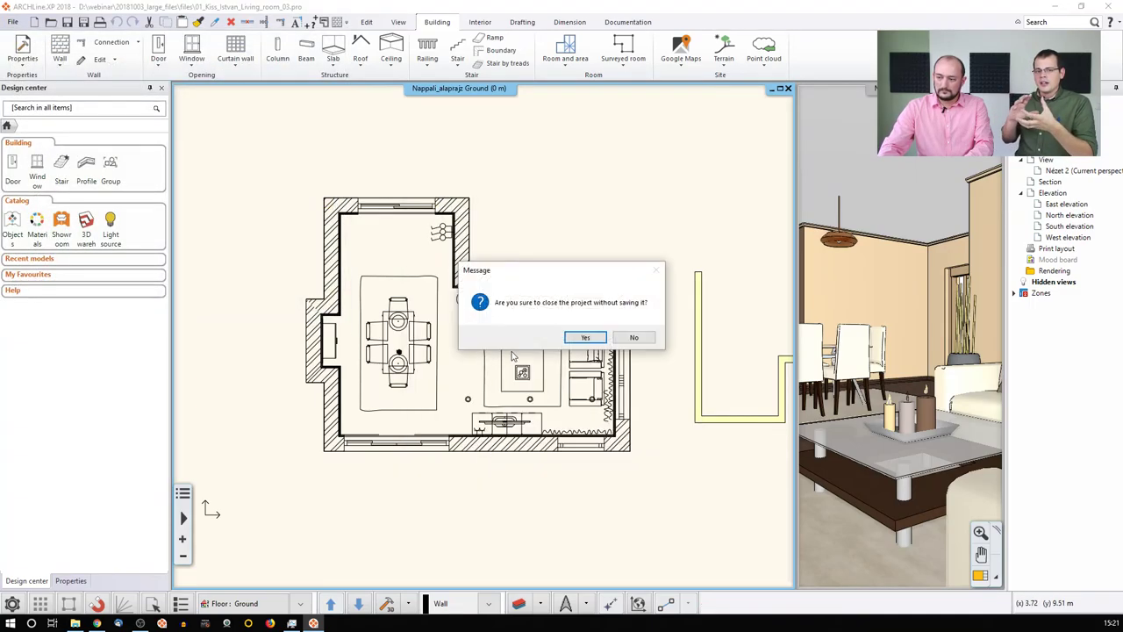
click(585, 338)
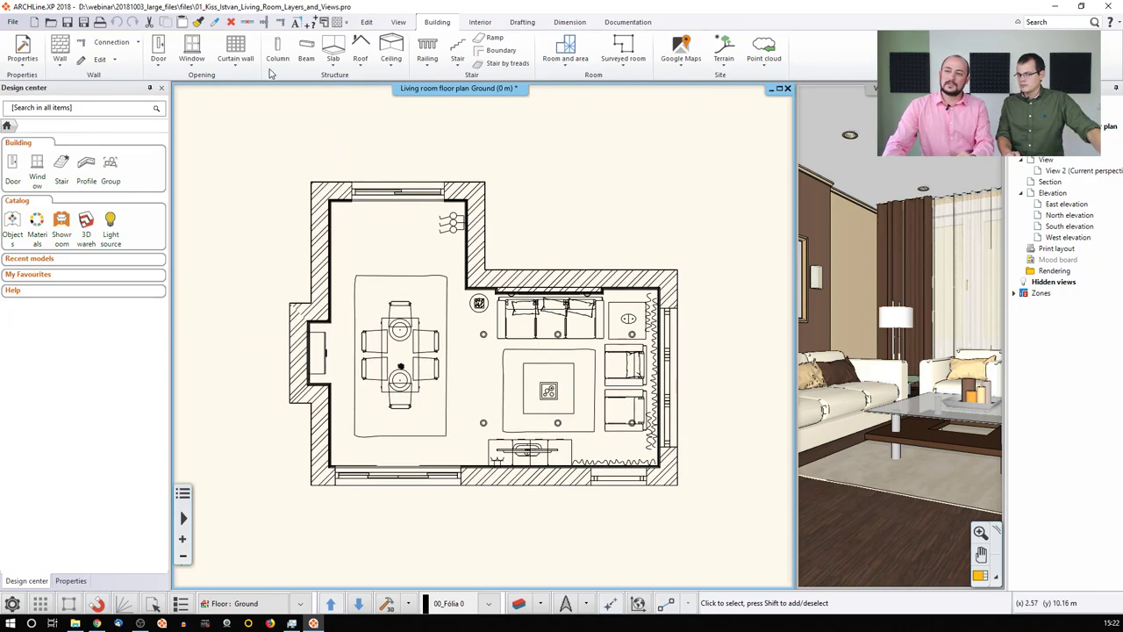
click(520, 603)
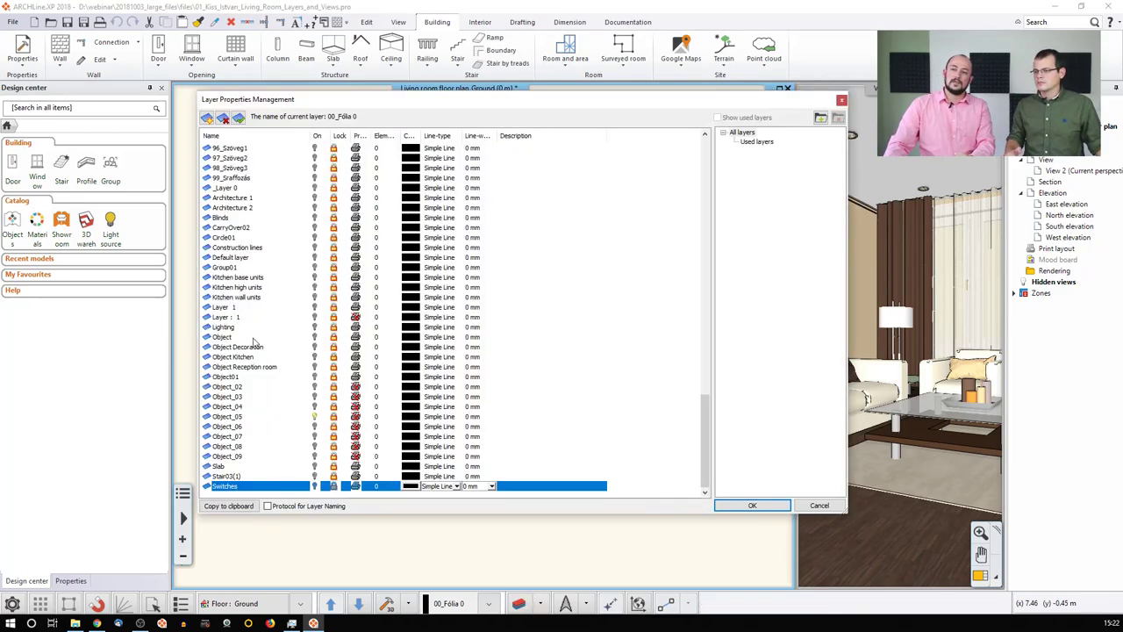
drag(702, 430, 686, 399)
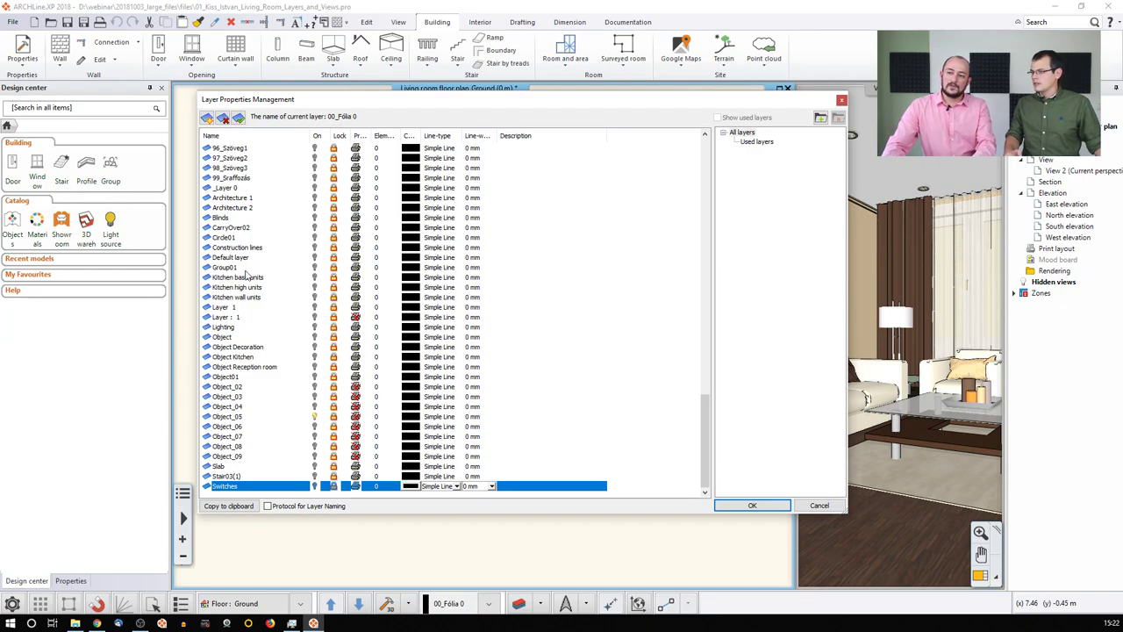
click(817, 505)
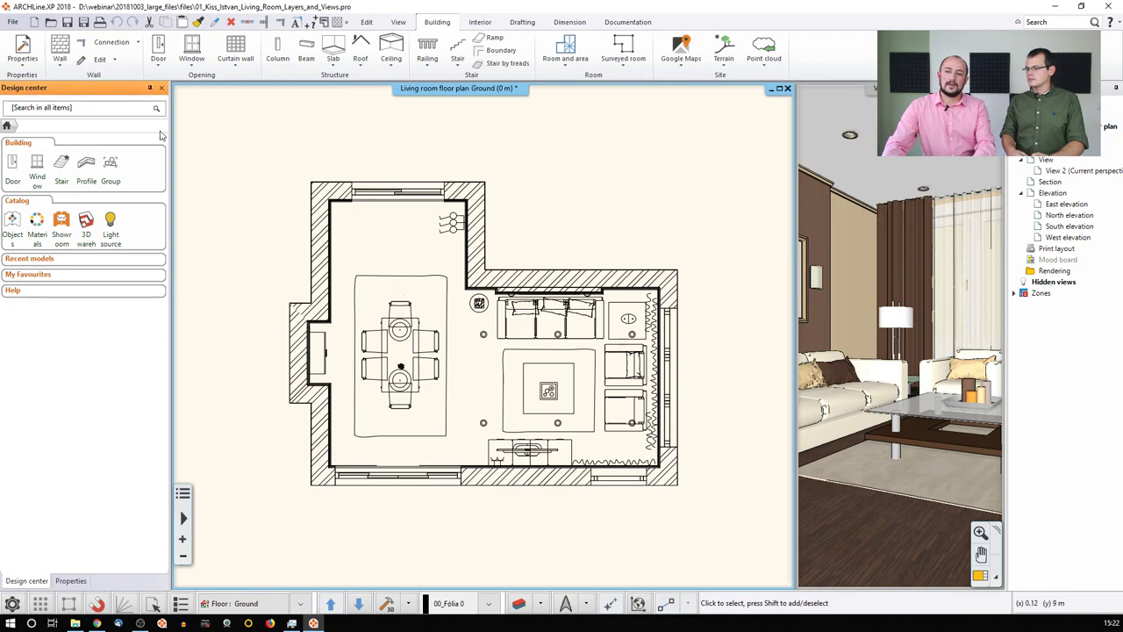
click(60, 51)
click(92, 79)
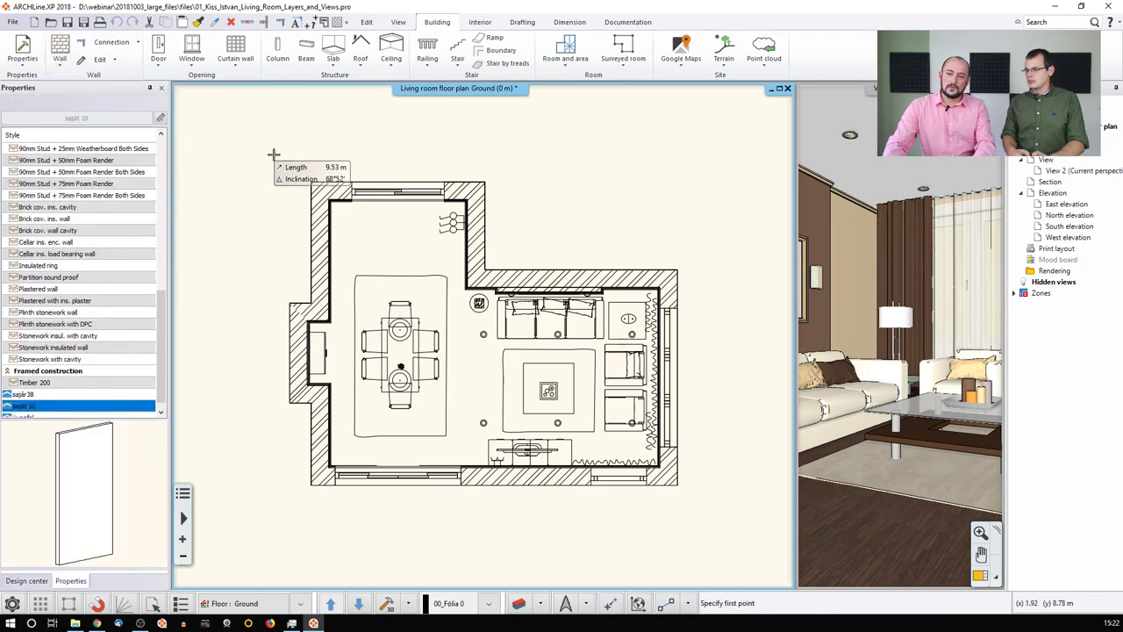
click(49, 220)
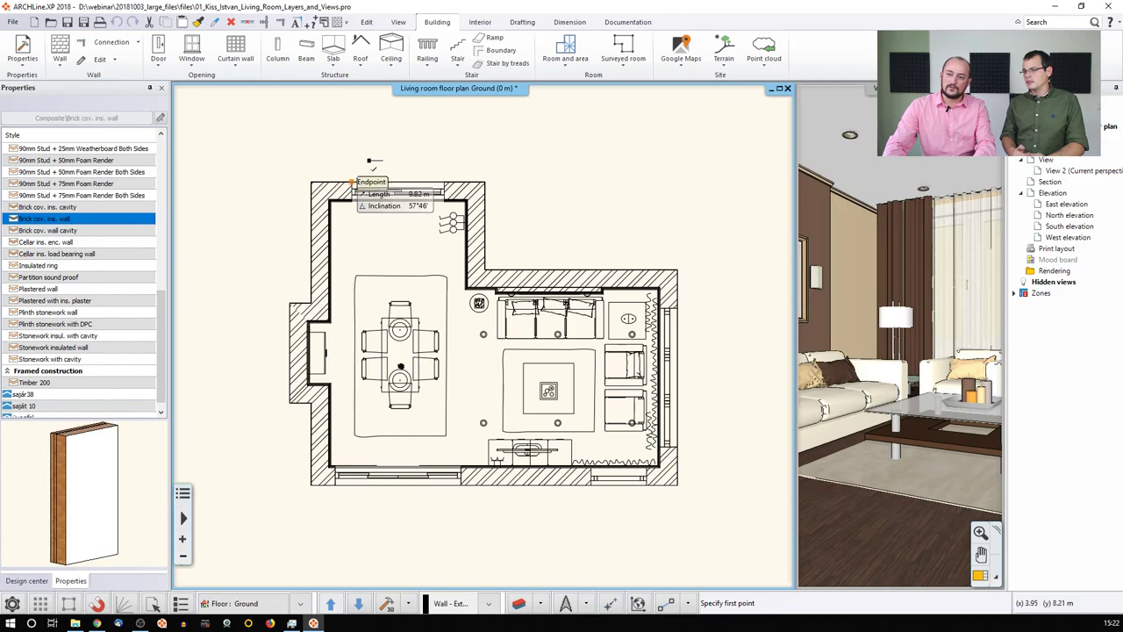
click(435, 152)
click(584, 172)
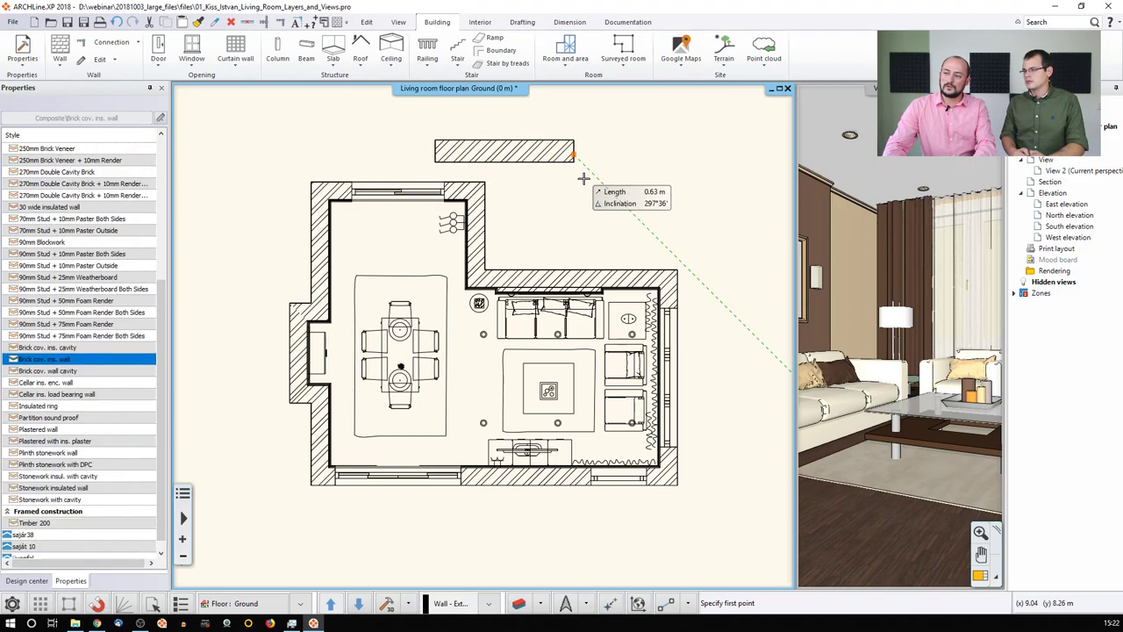
key(Escape)
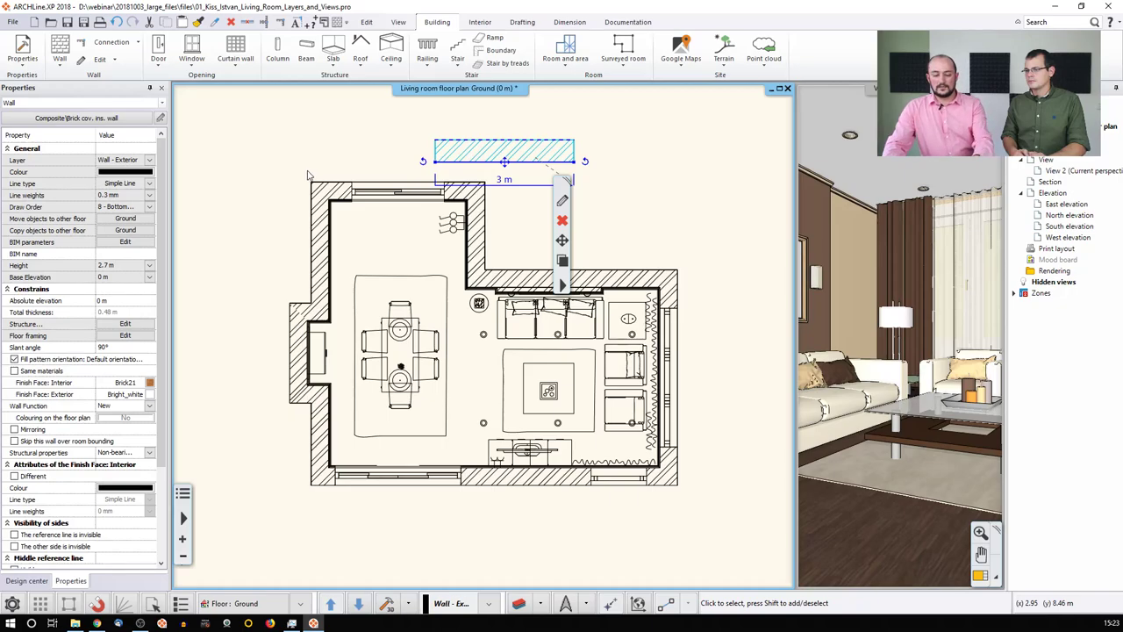
key(Escape)
click(467, 161)
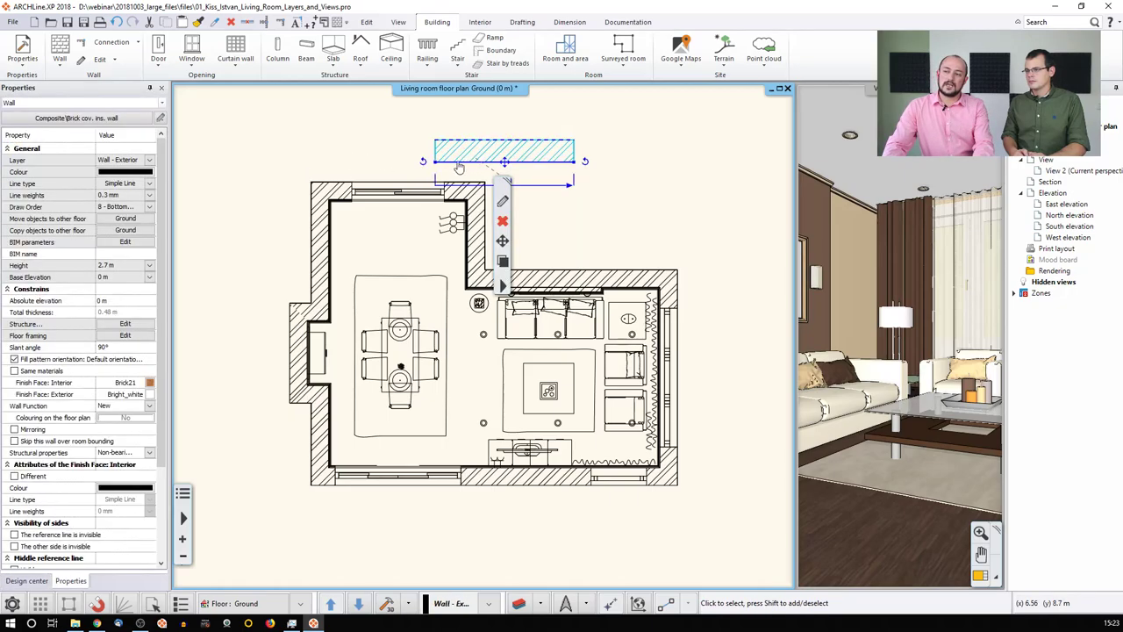
key(Delete)
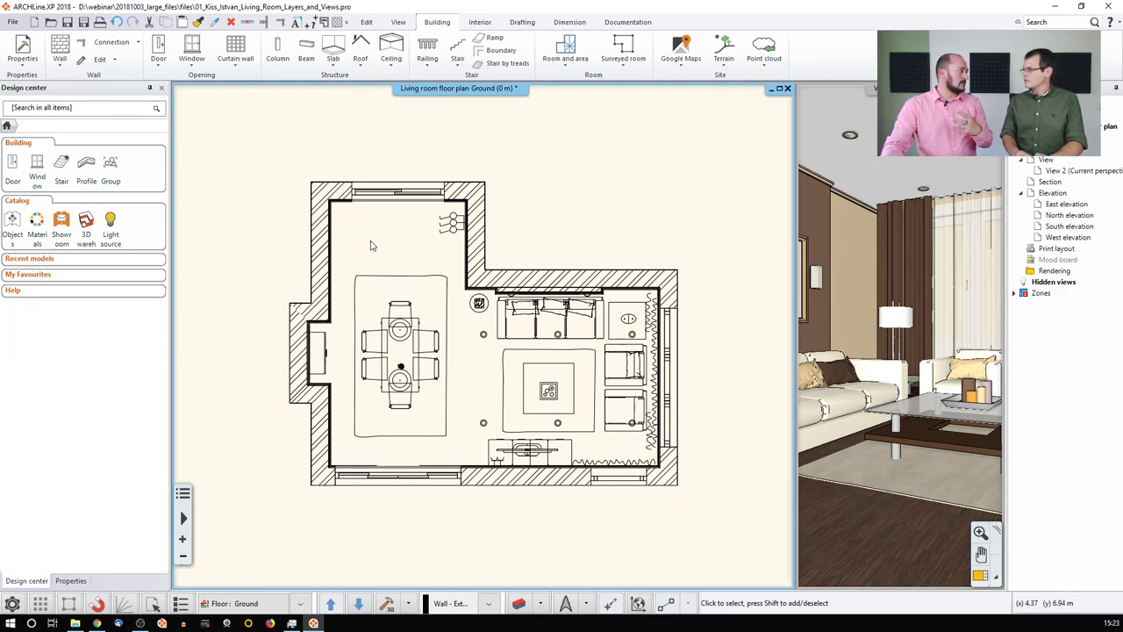
middle_drag(377, 248, 401, 271)
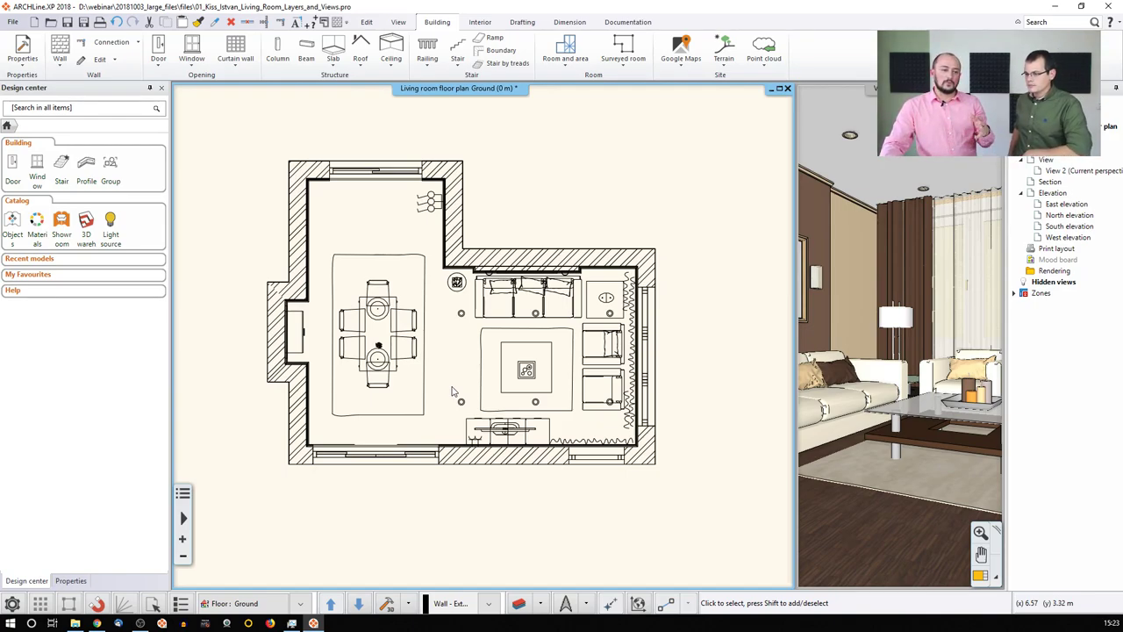
click(425, 267)
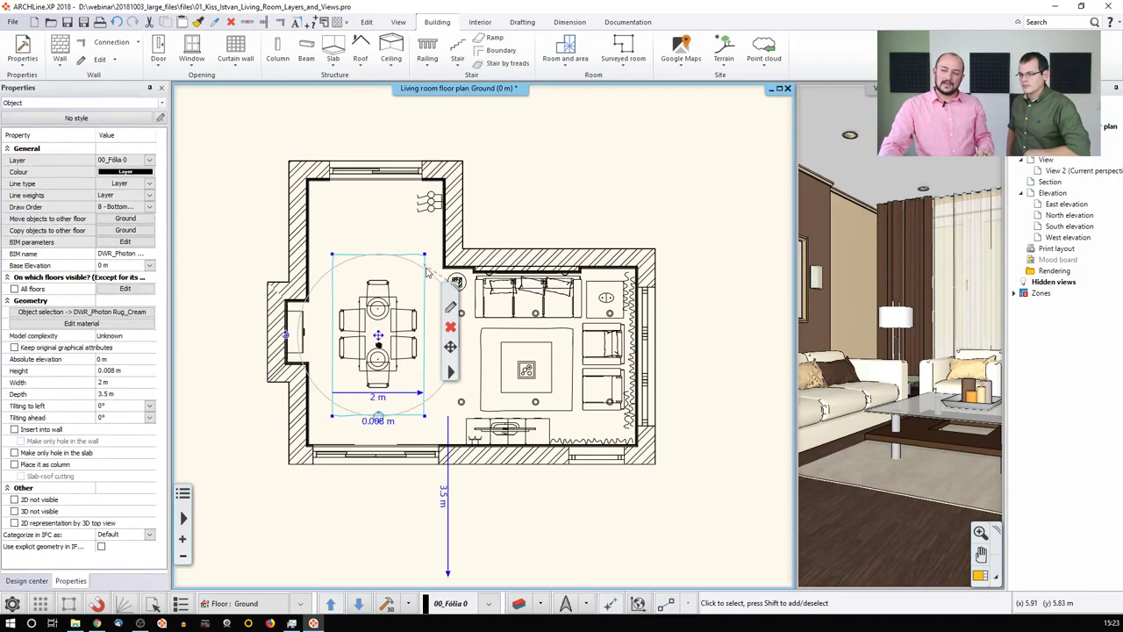
click(150, 161)
drag(179, 232, 184, 509)
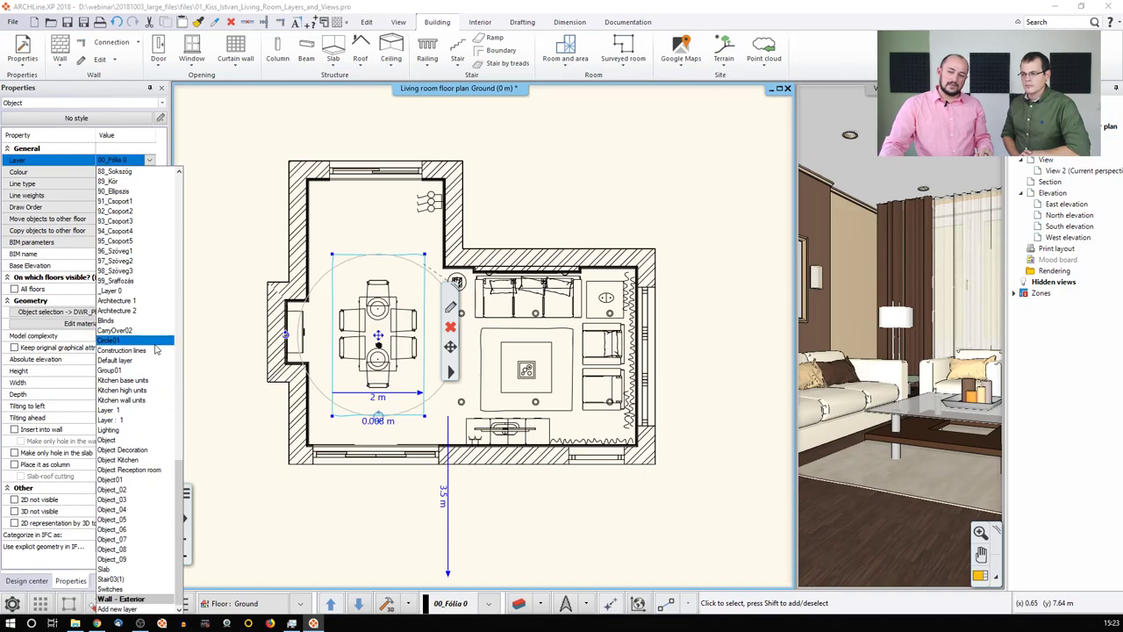
click(221, 331)
click(219, 353)
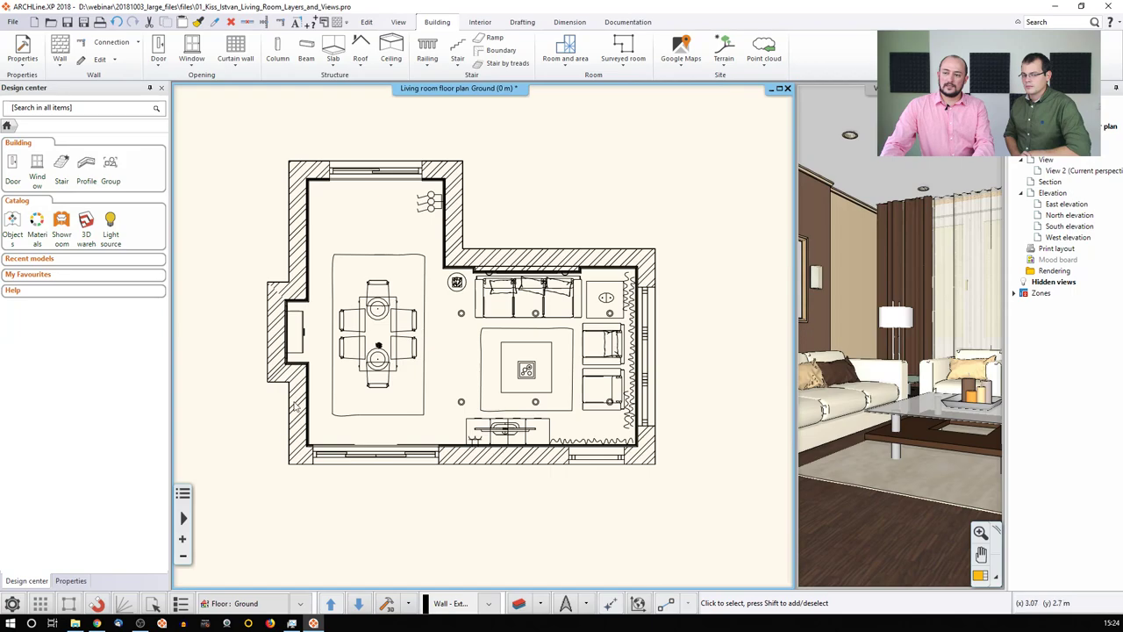
Zoom and pan until the living room plan fills most of the drawing window.
scroll(298, 411, down, 5)
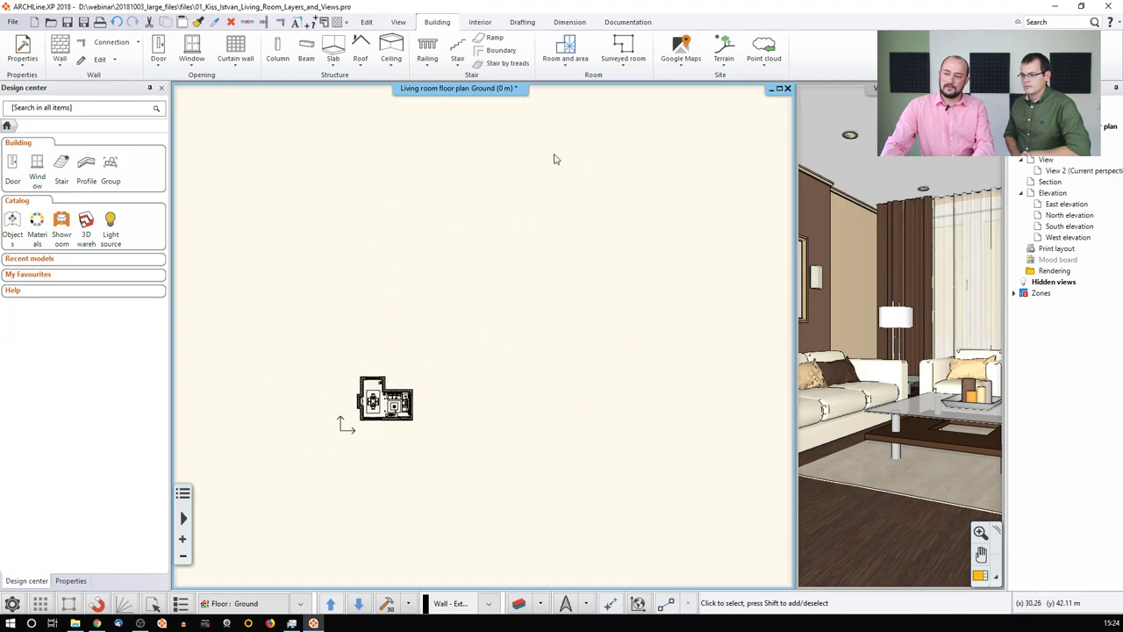
scroll(396, 416, up, 1)
scroll(397, 416, up, 5)
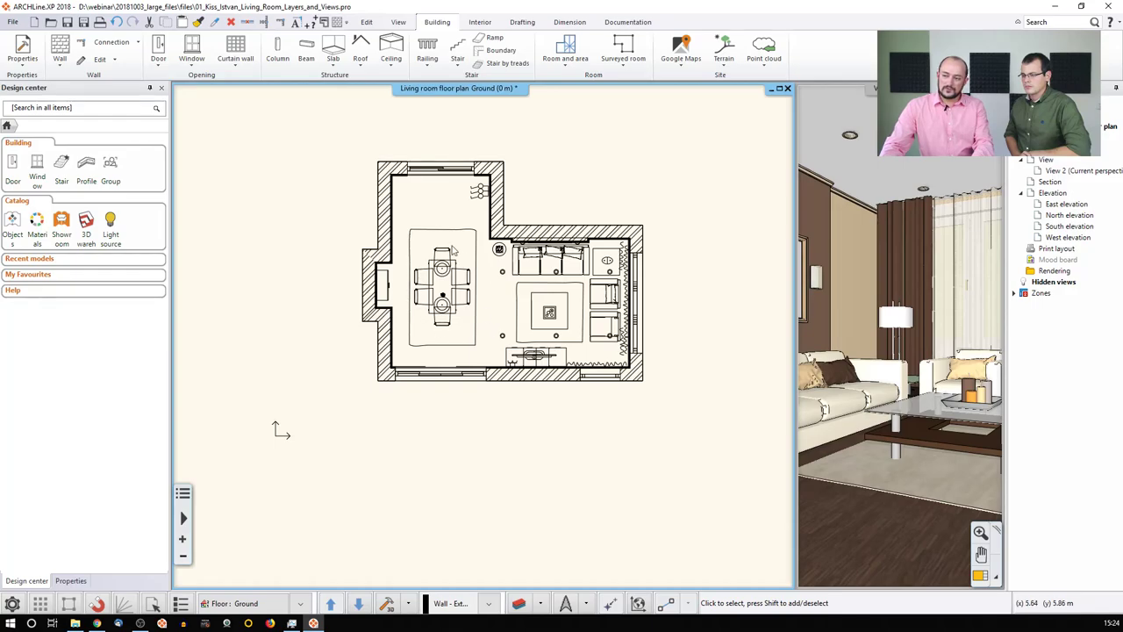
middle_drag(574, 185, 494, 246)
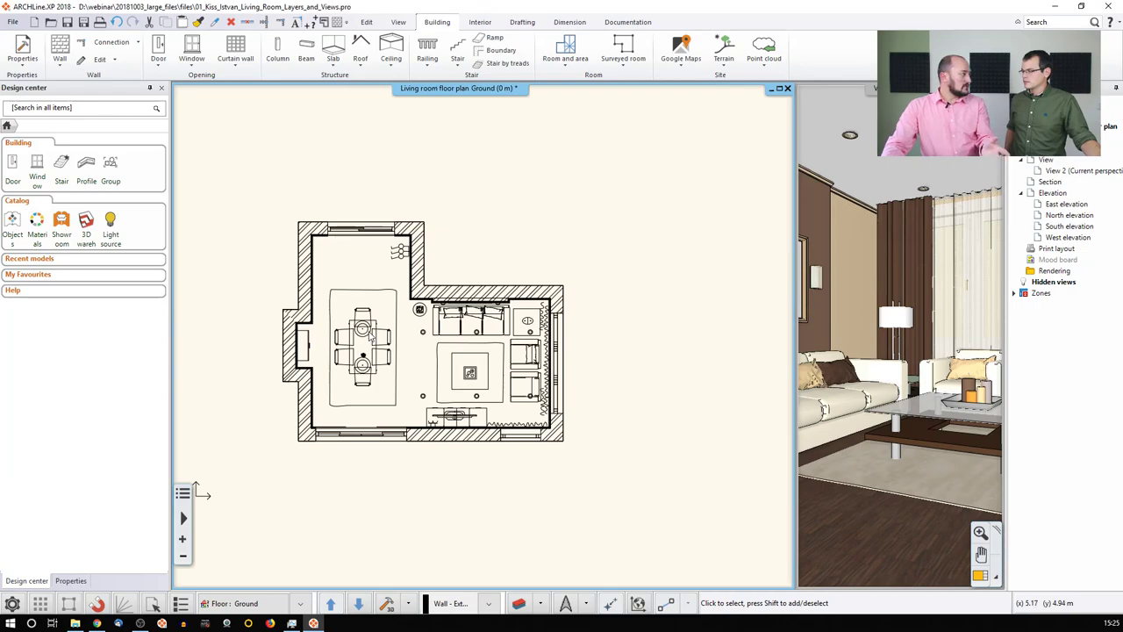
scroll(386, 338, up, 5)
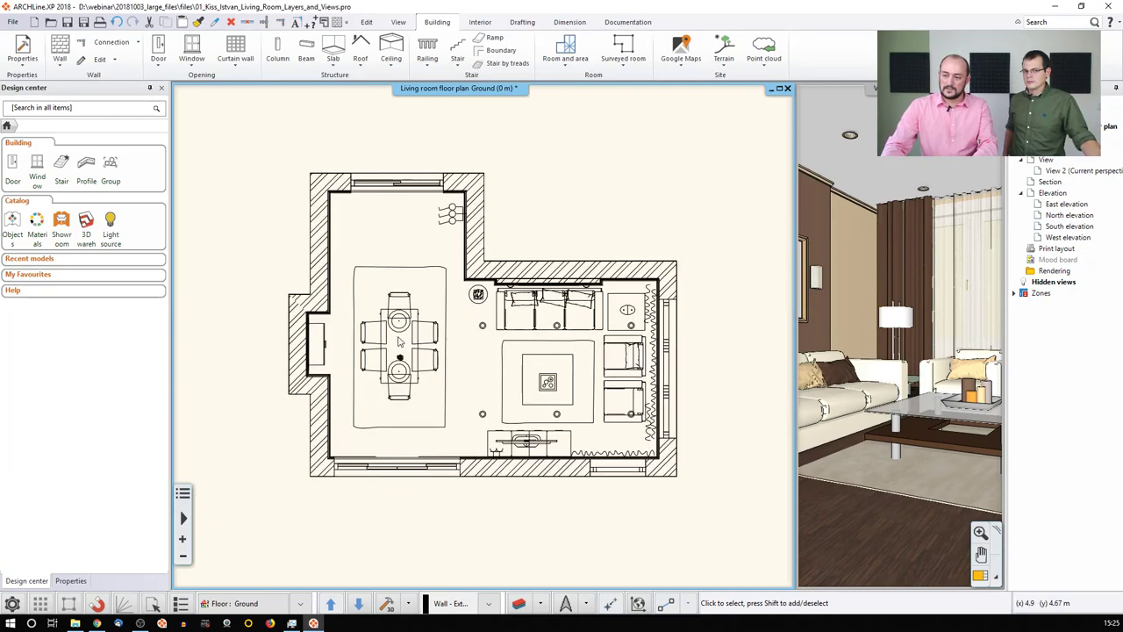
middle_drag(491, 421, 443, 437)
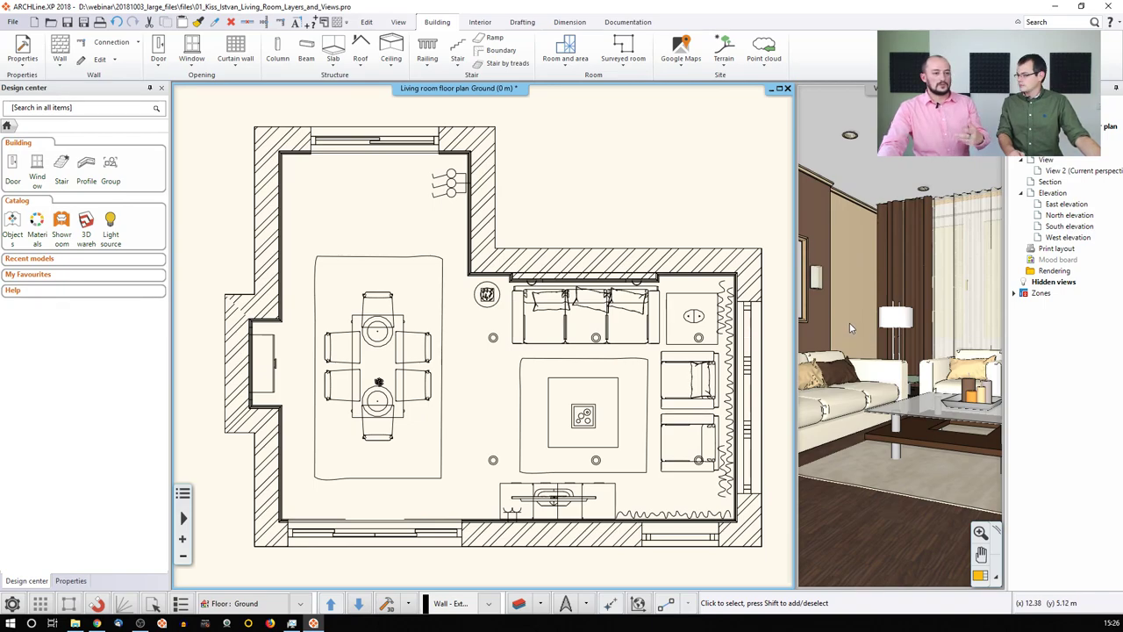
Open Layer Properties Management showing all layers and add two new layers.
click(518, 603)
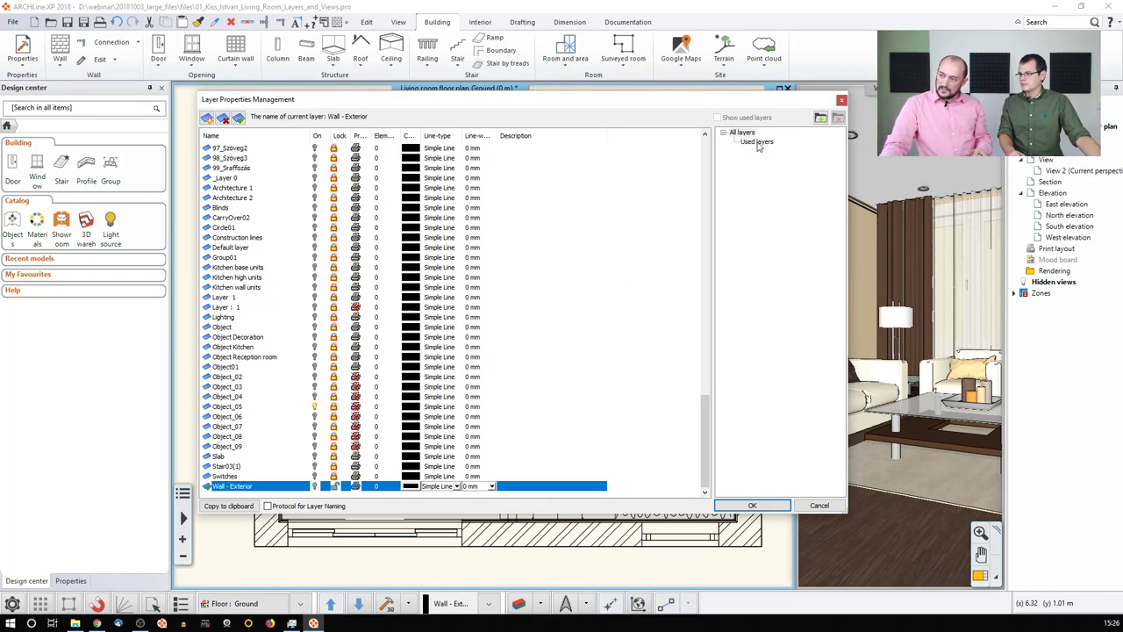
click(751, 143)
click(741, 133)
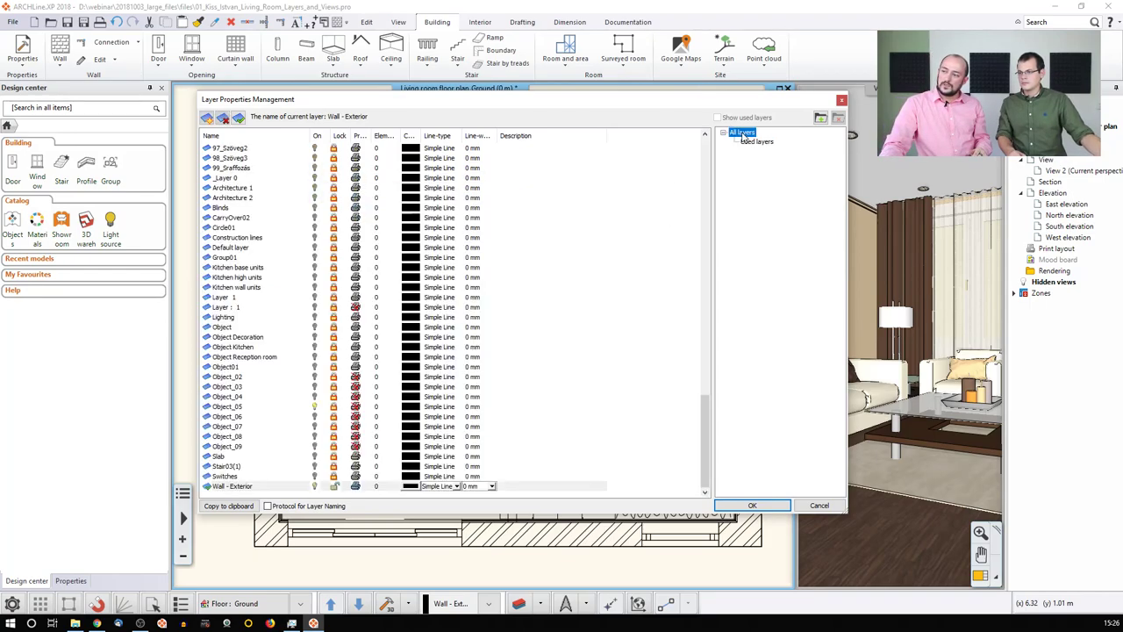
click(207, 119)
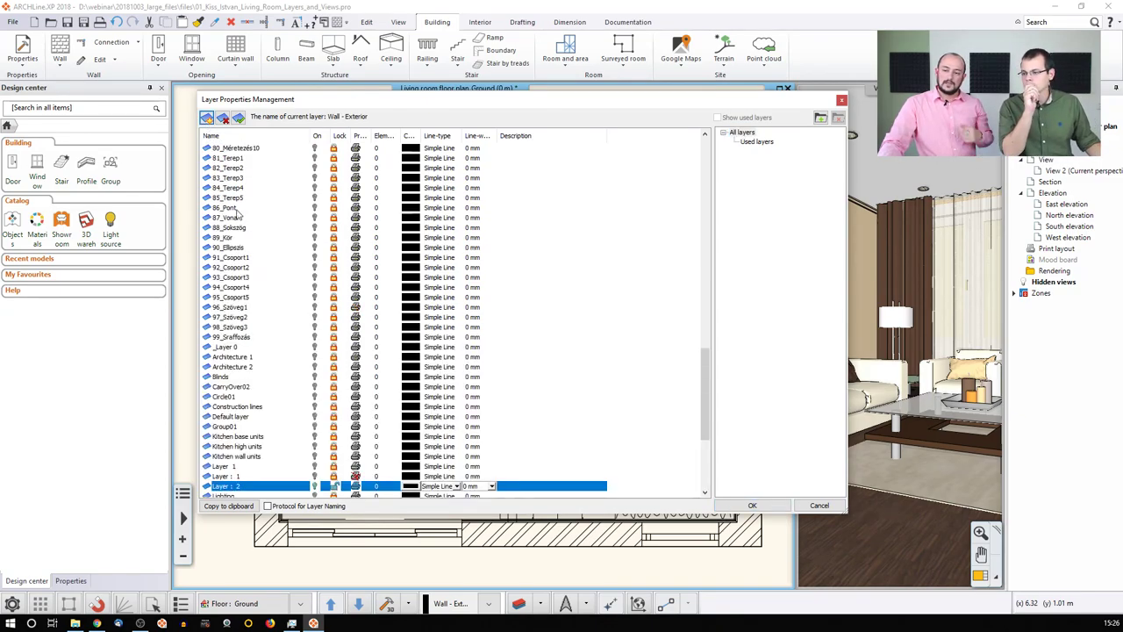
click(207, 120)
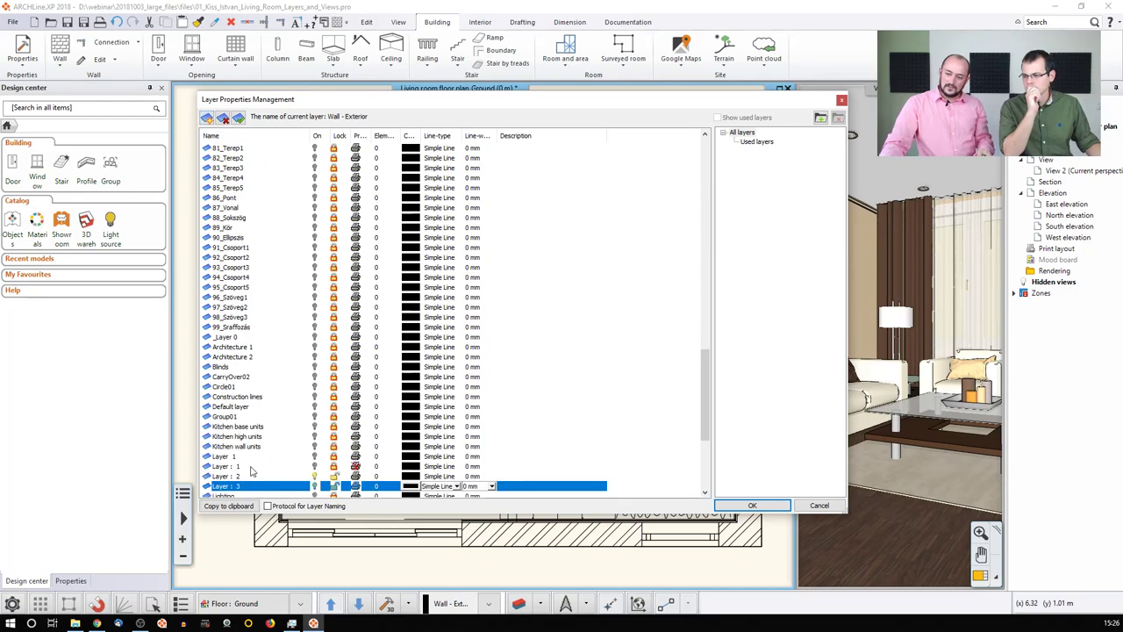
Unlock Layer : 1 and begin editing its name.
click(251, 468)
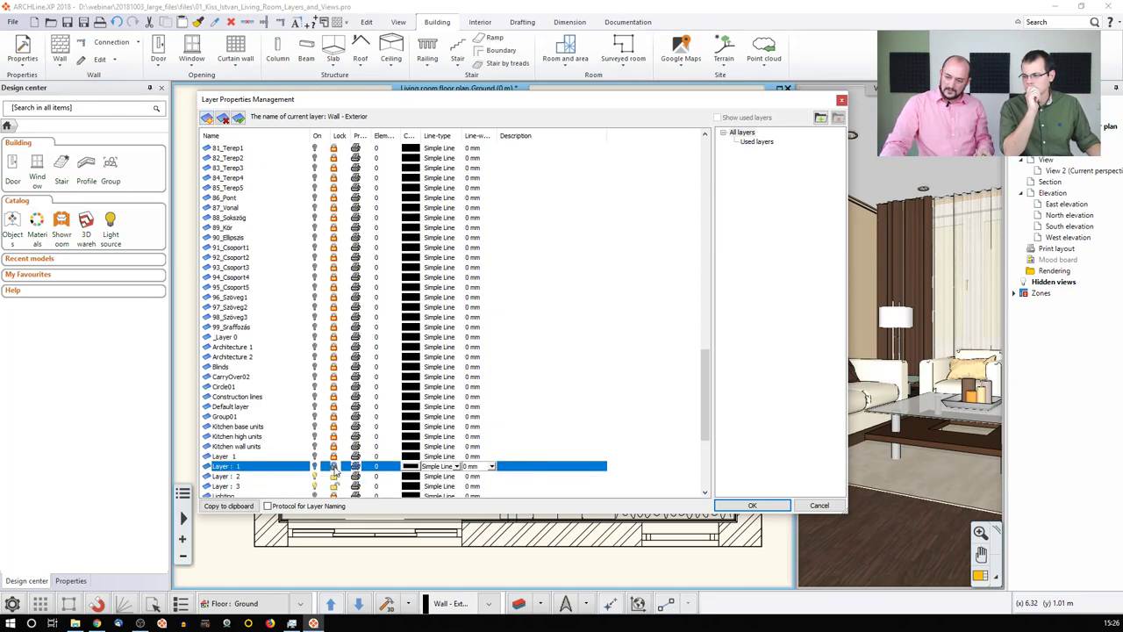
click(334, 468)
click(230, 475)
double_click(226, 465)
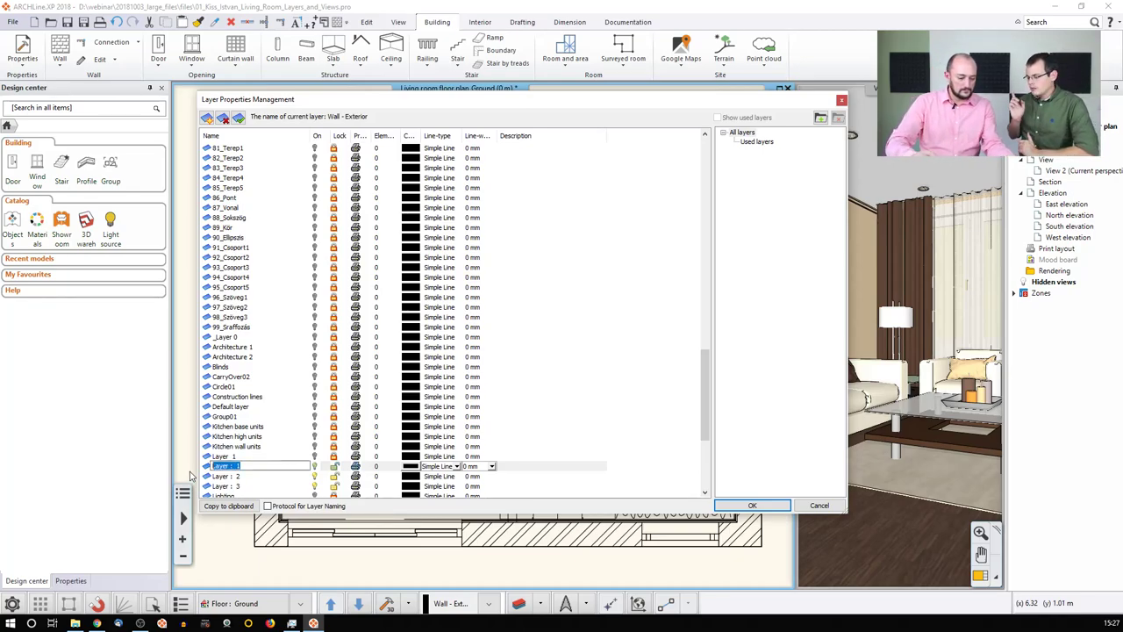
Name the new layers Living room - Furniture, Living room - Decor and Living room - Lamps.
text(L)
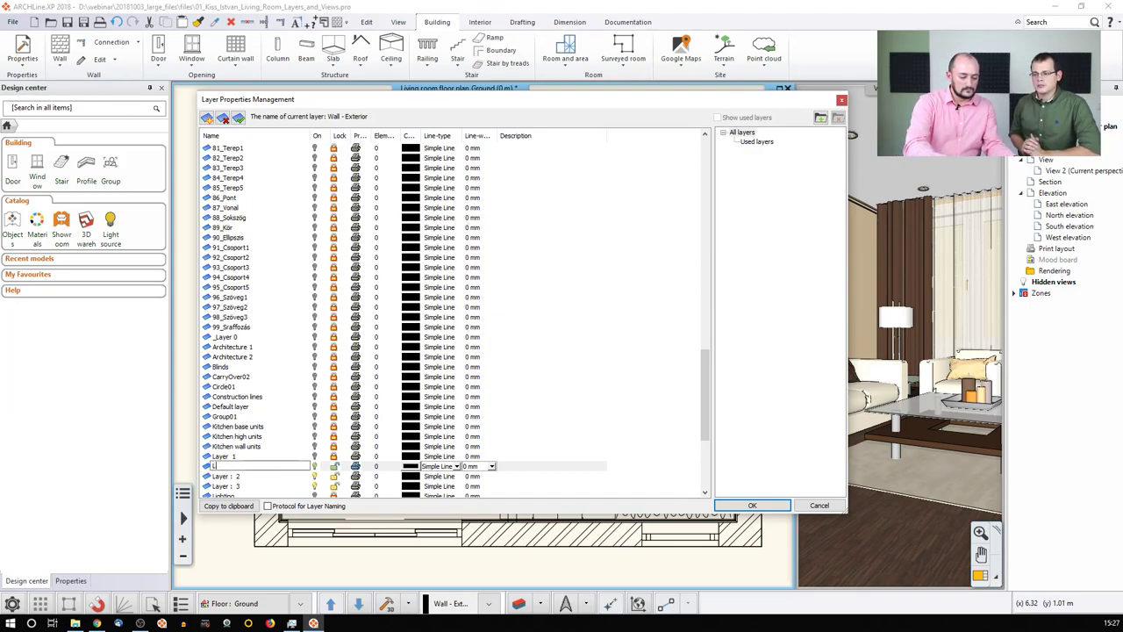
text(iving room - Furniture)
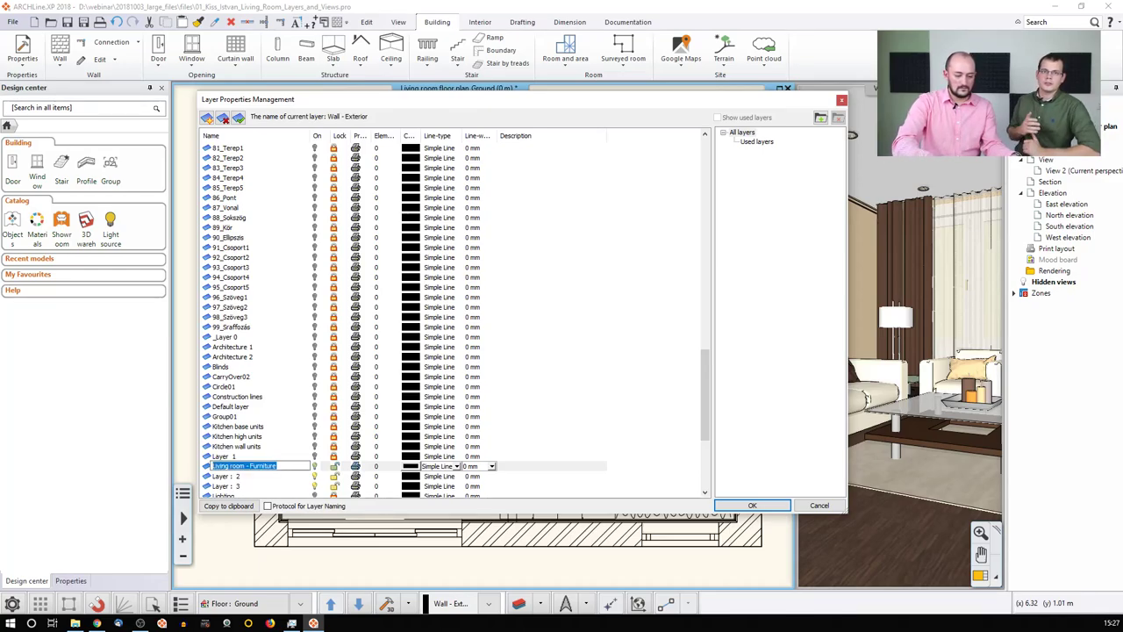
key(Return)
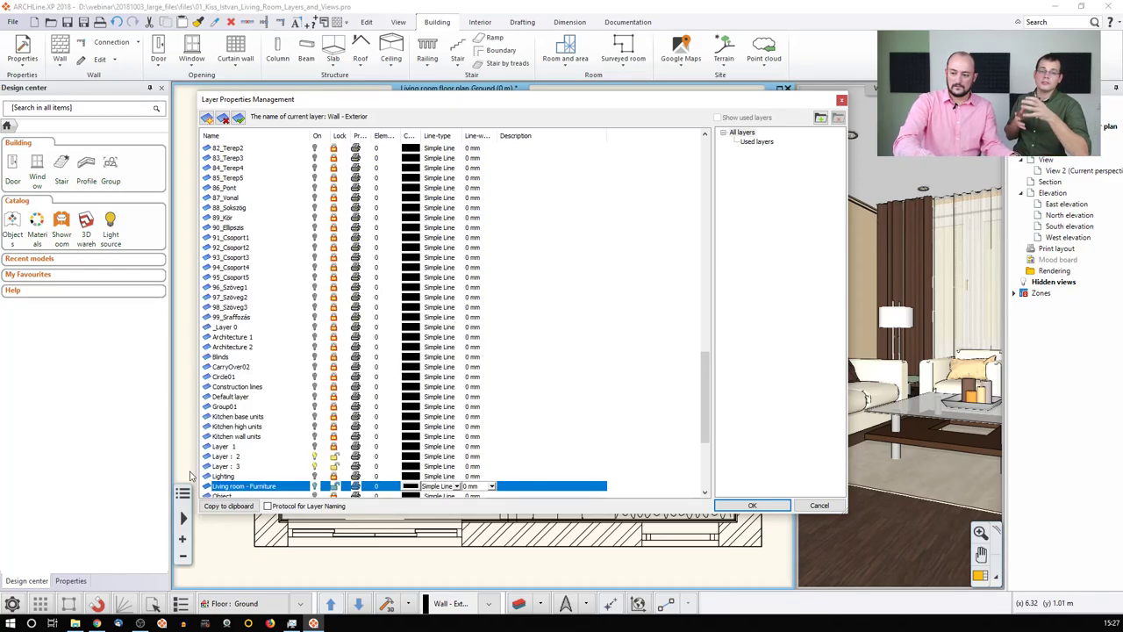
double_click(235, 458)
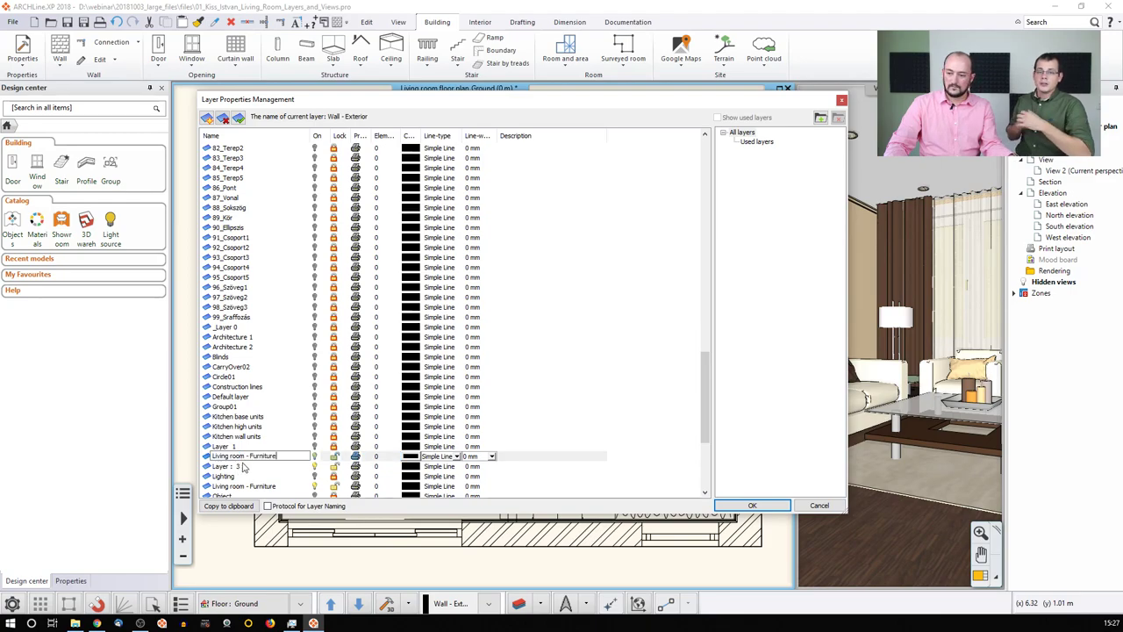
double_click(263, 455)
text(Deco)
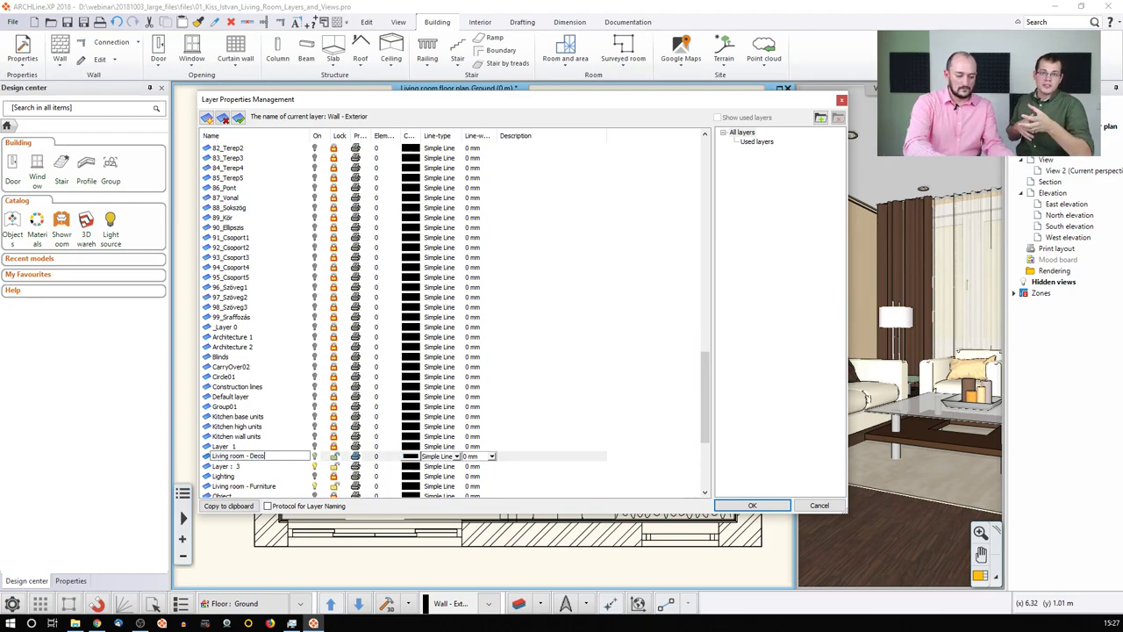
key(Return)
double_click(251, 466)
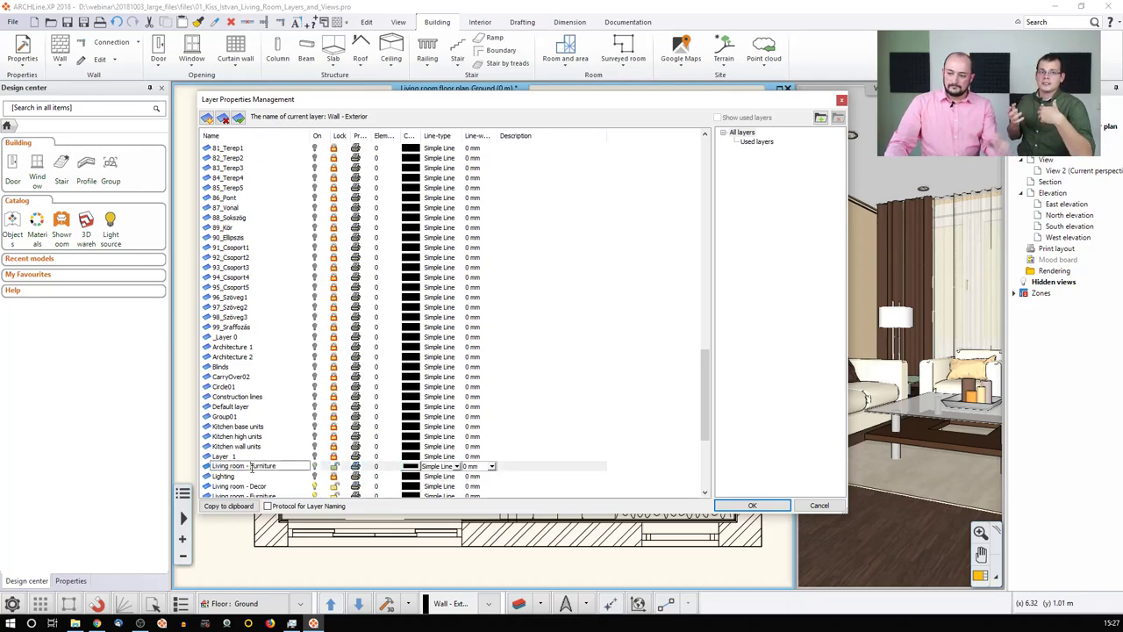
drag(251, 467, 293, 465)
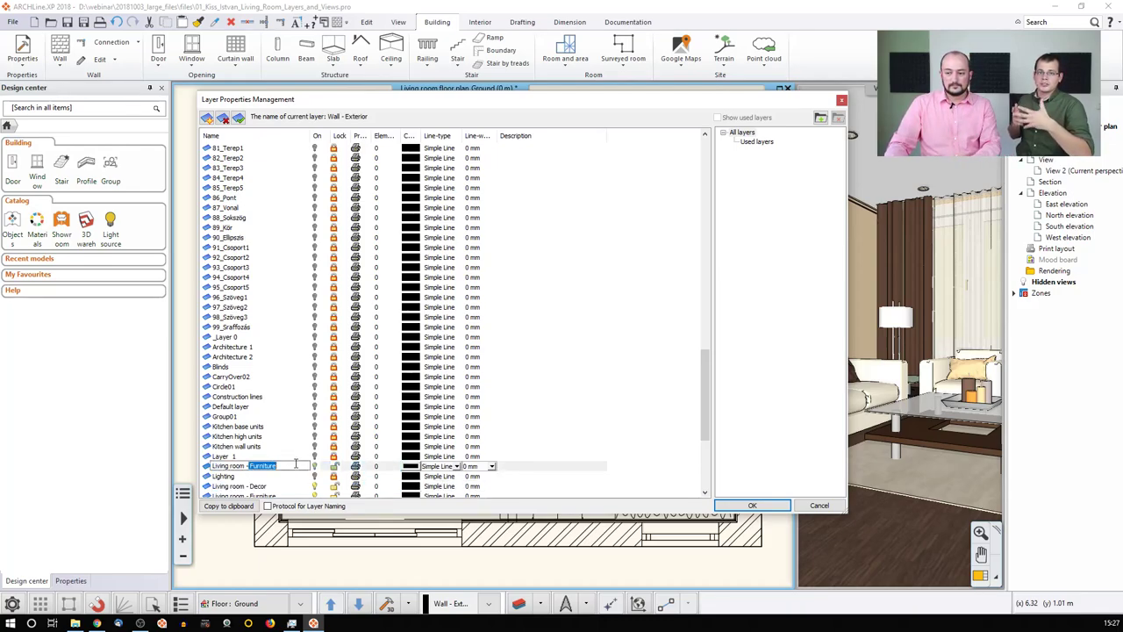
key(BackSpace)
text(Lamps)
key(Return)
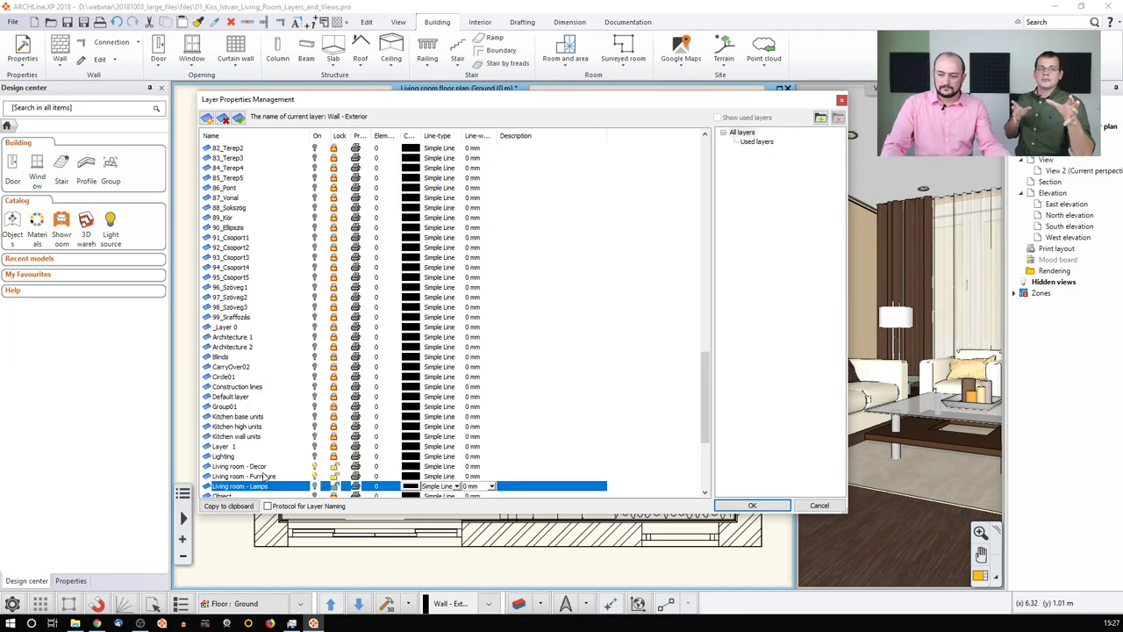
Add three more layers and name the first one Dining - Furniture.
click(207, 117)
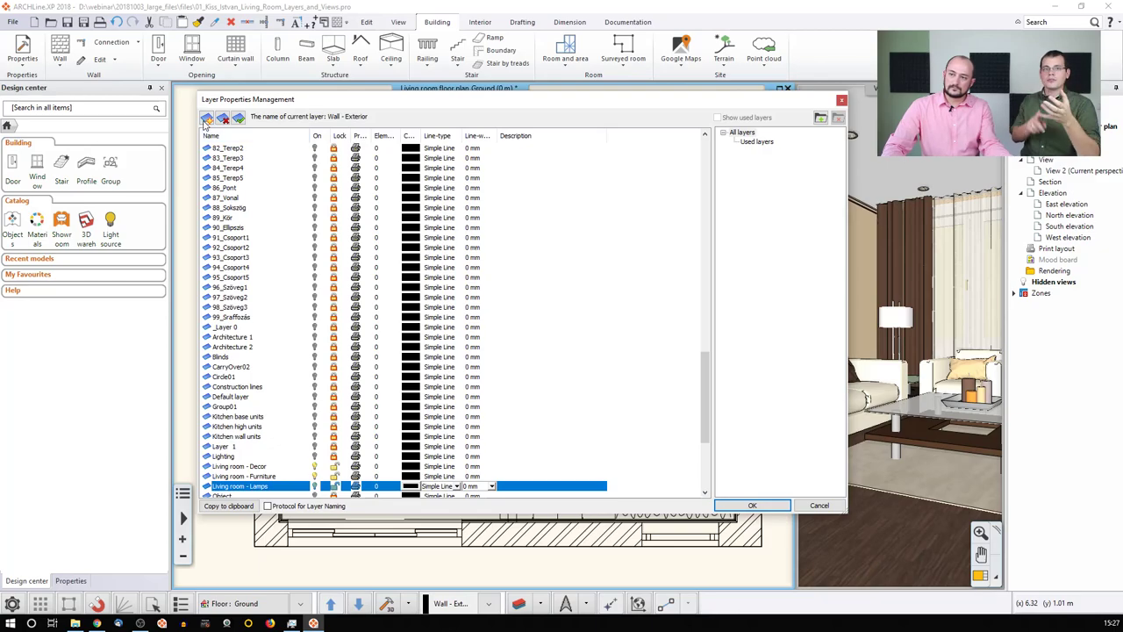
click(206, 118)
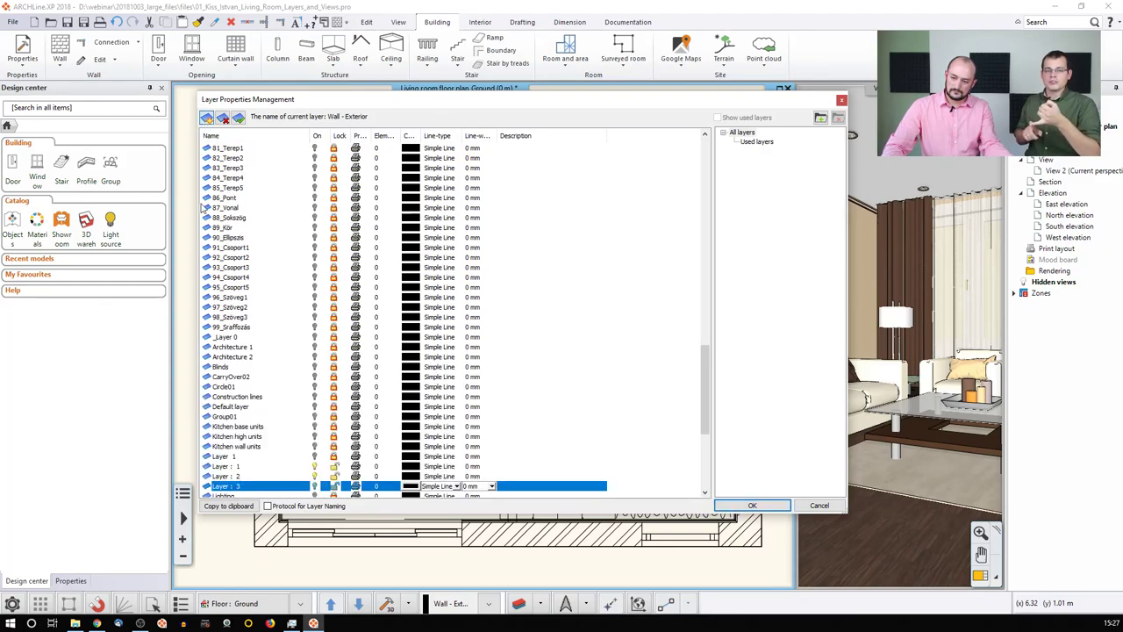
click(248, 466)
click(250, 466)
text(Di)
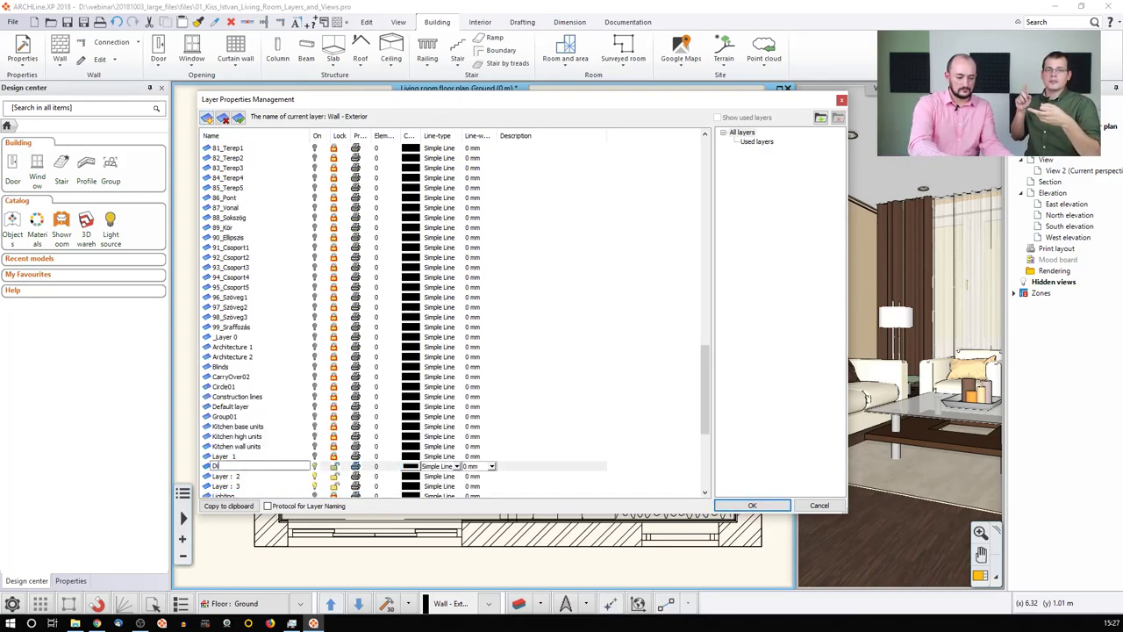
text(ning)
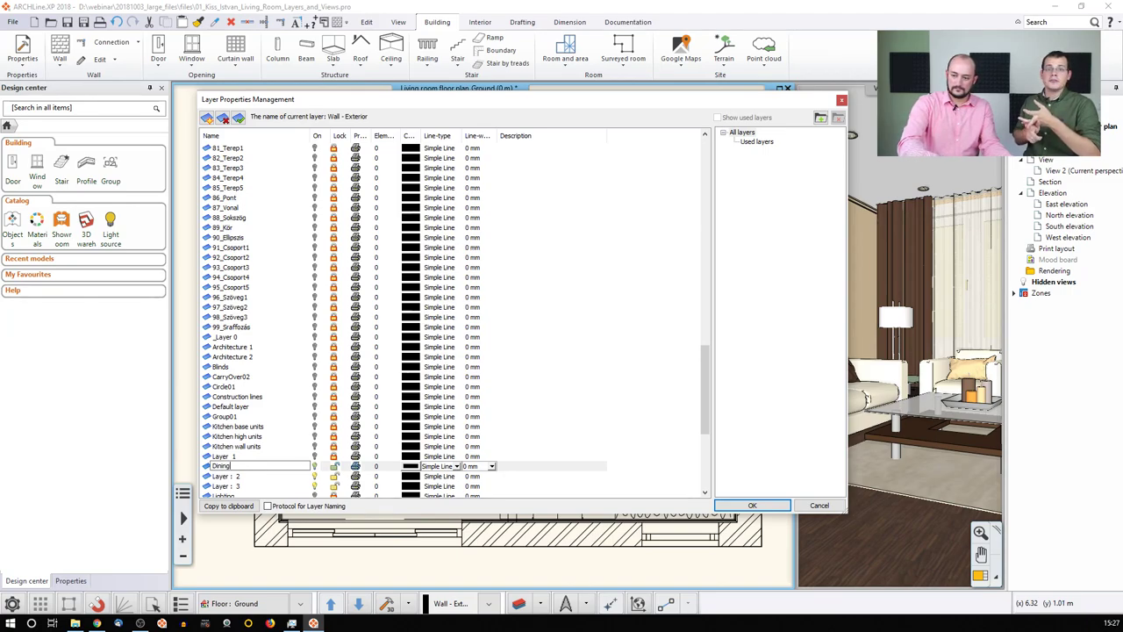
text( - Furniture)
key(Return)
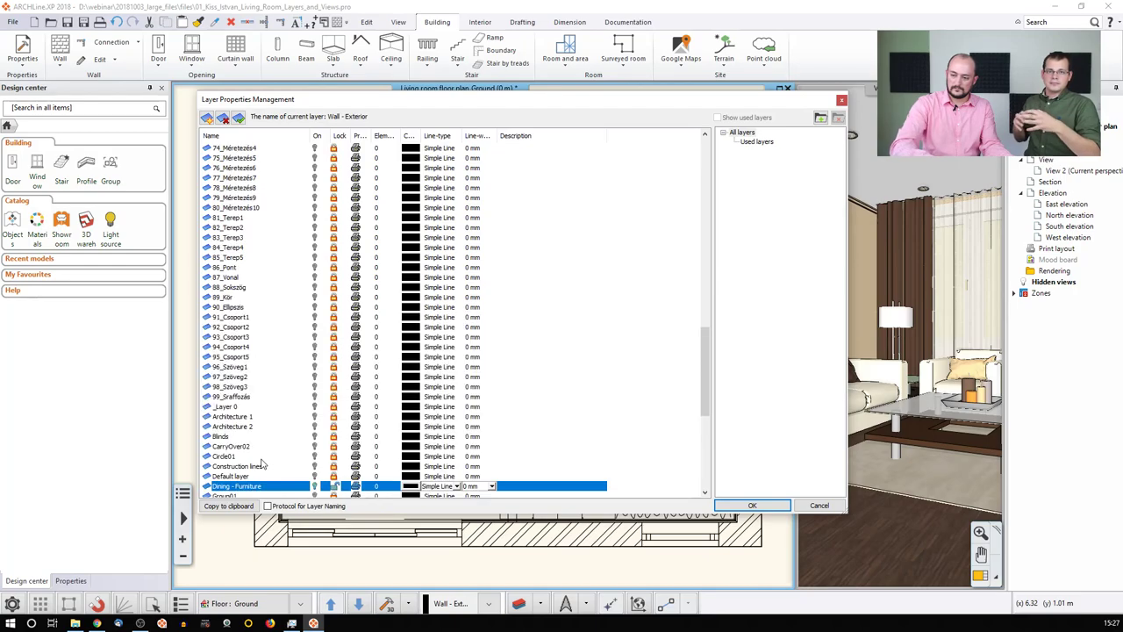
Rename Layer : 2 to Dining - Decor and Layer : 3 to Dining - Lamps.
scroll(261, 465, down, 9)
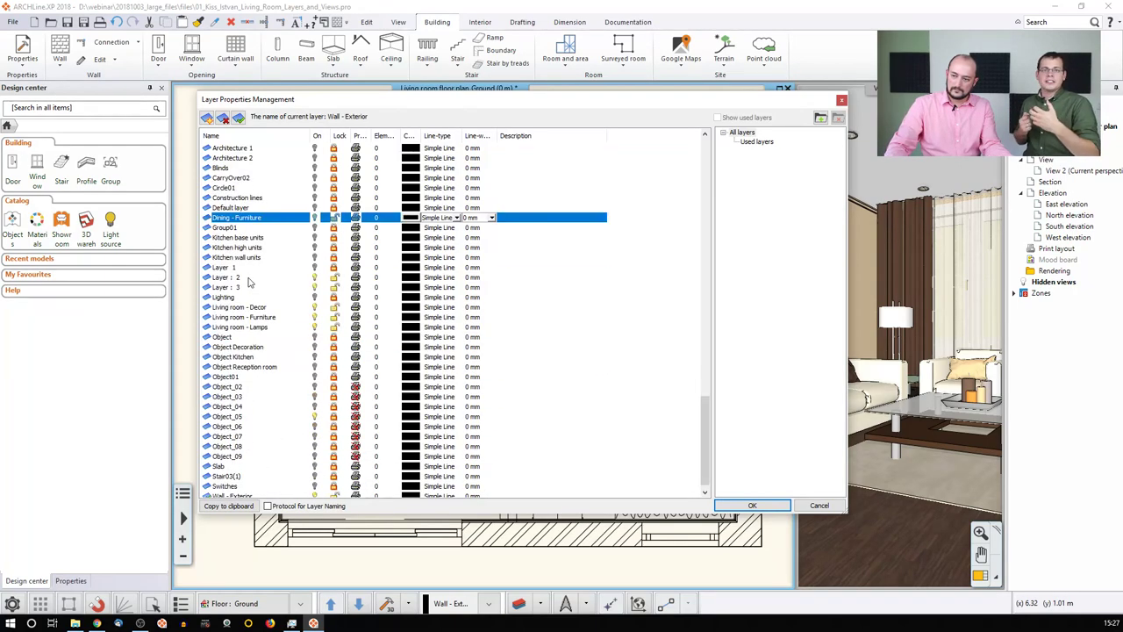
double_click(237, 277)
text(D)
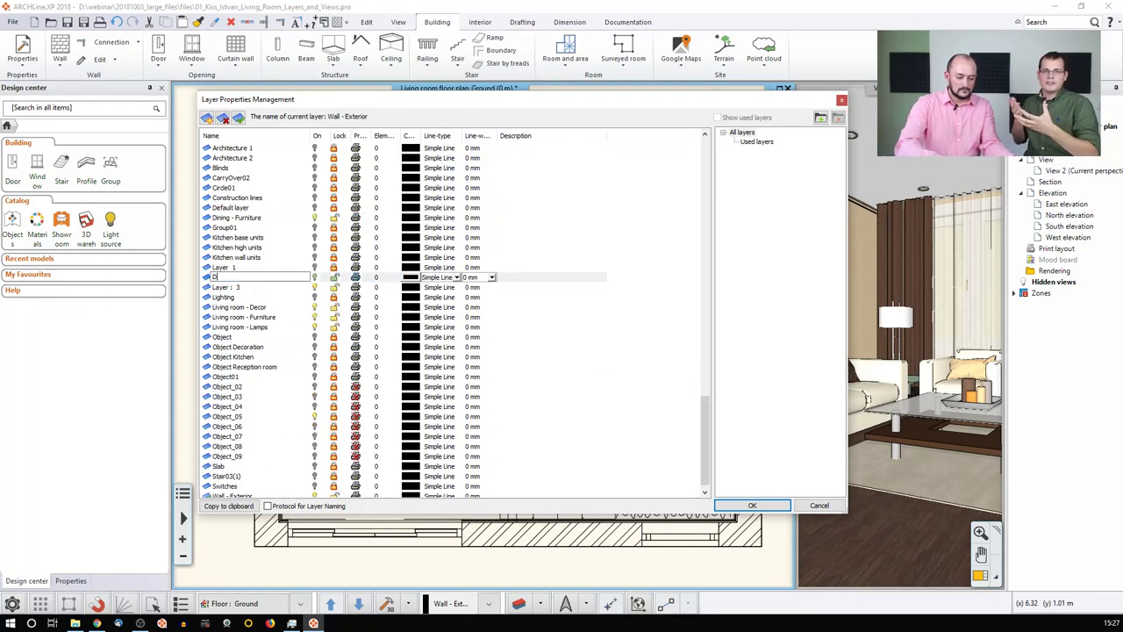
text(ining - Decor)
key(Return)
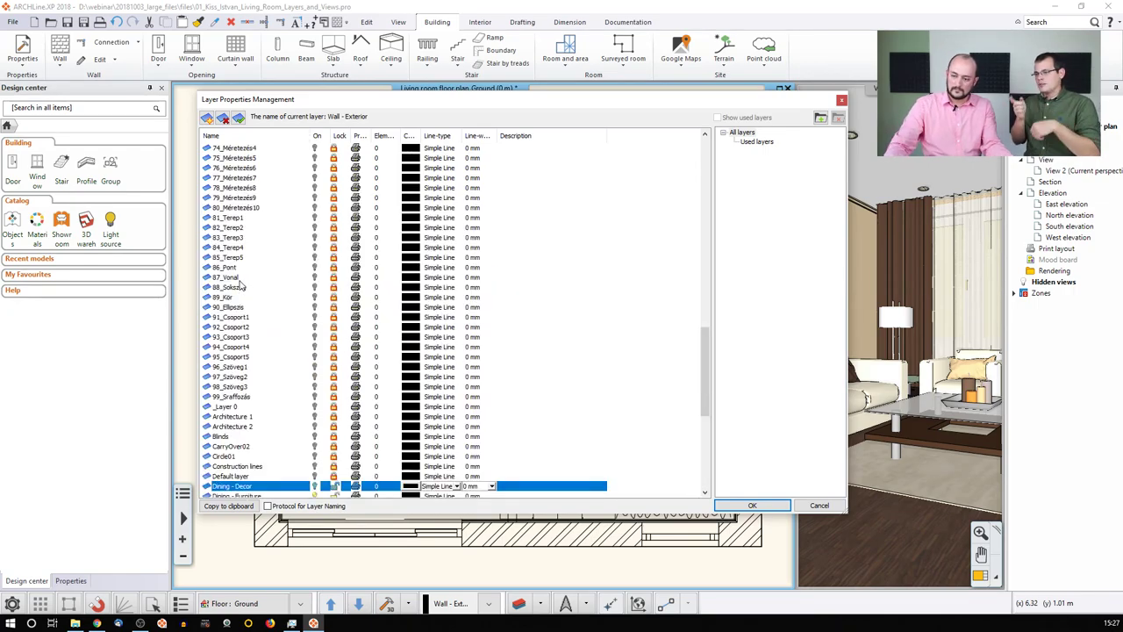
scroll(244, 333, down, 5)
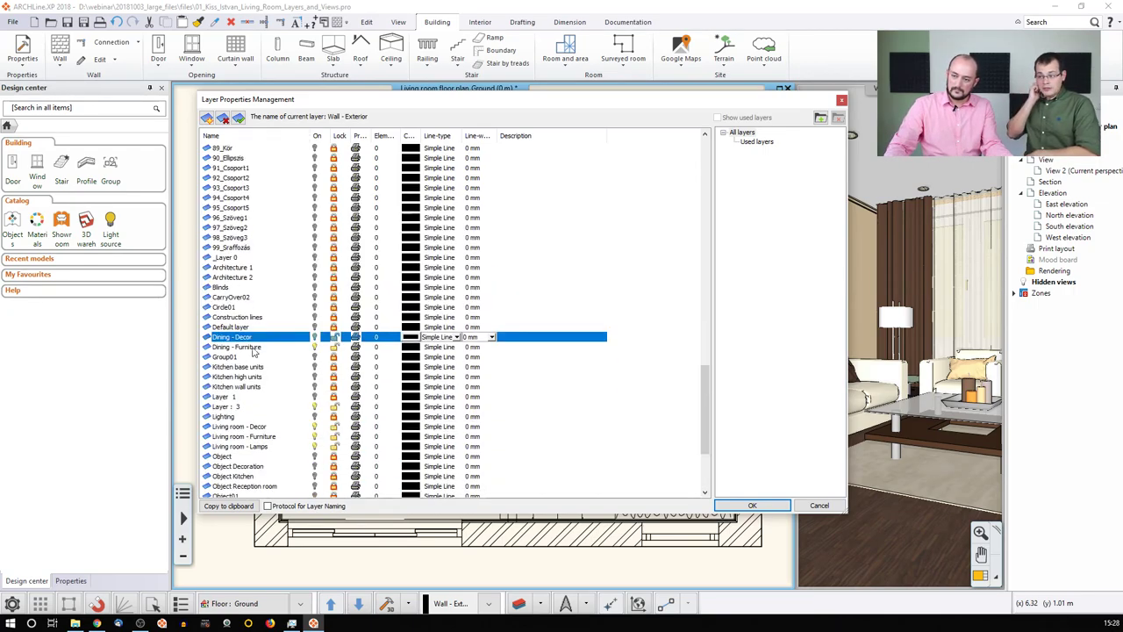
double_click(242, 406)
text(Dining - Lamps)
key(Return)
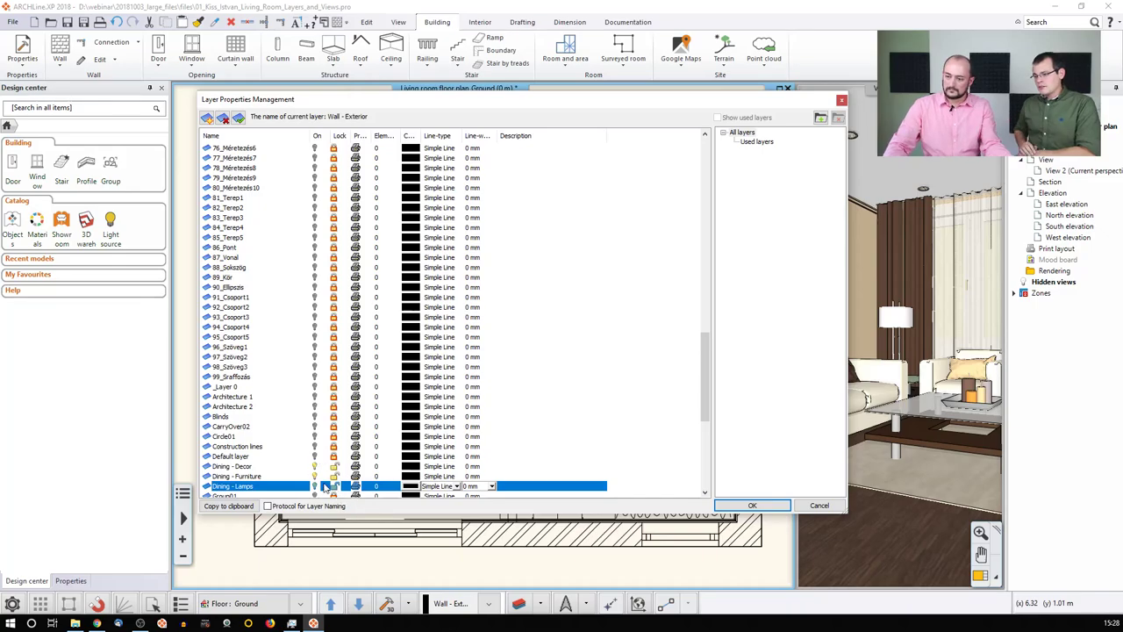
scroll(323, 474, down, 3)
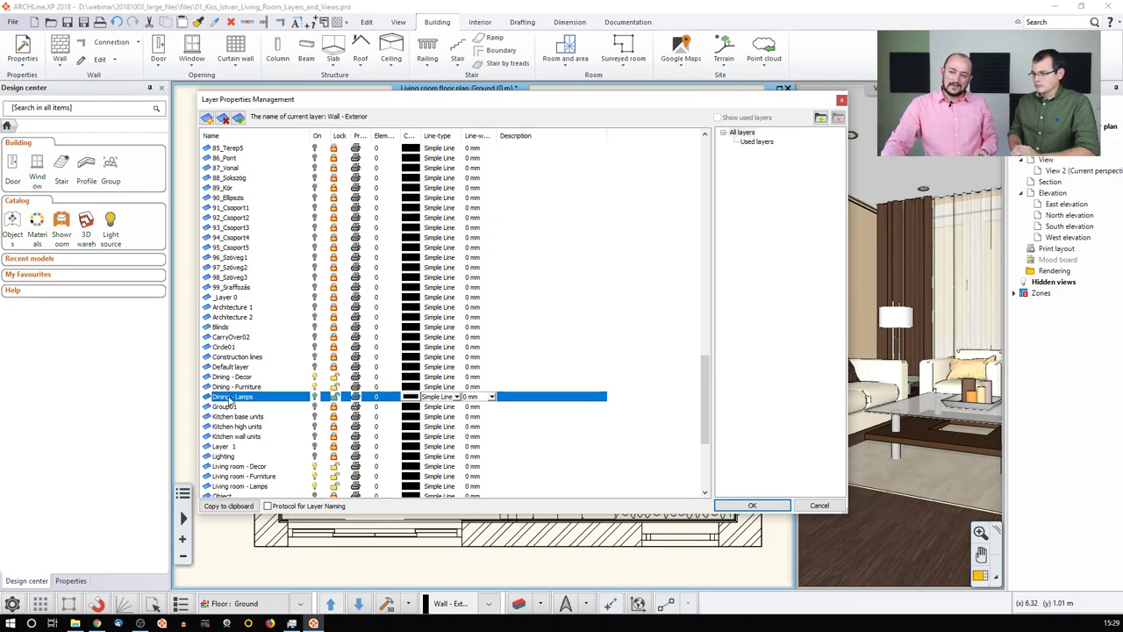
Close the layer dialog and select the dining table, chairs and the left-wall element.
click(756, 506)
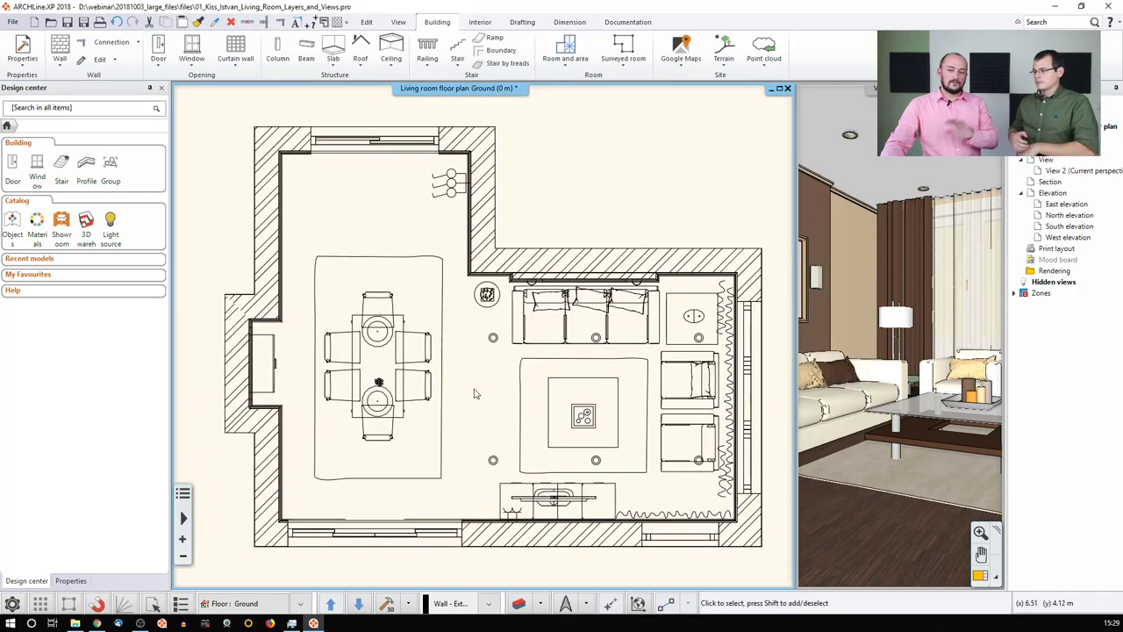
scroll(396, 335, up, 2)
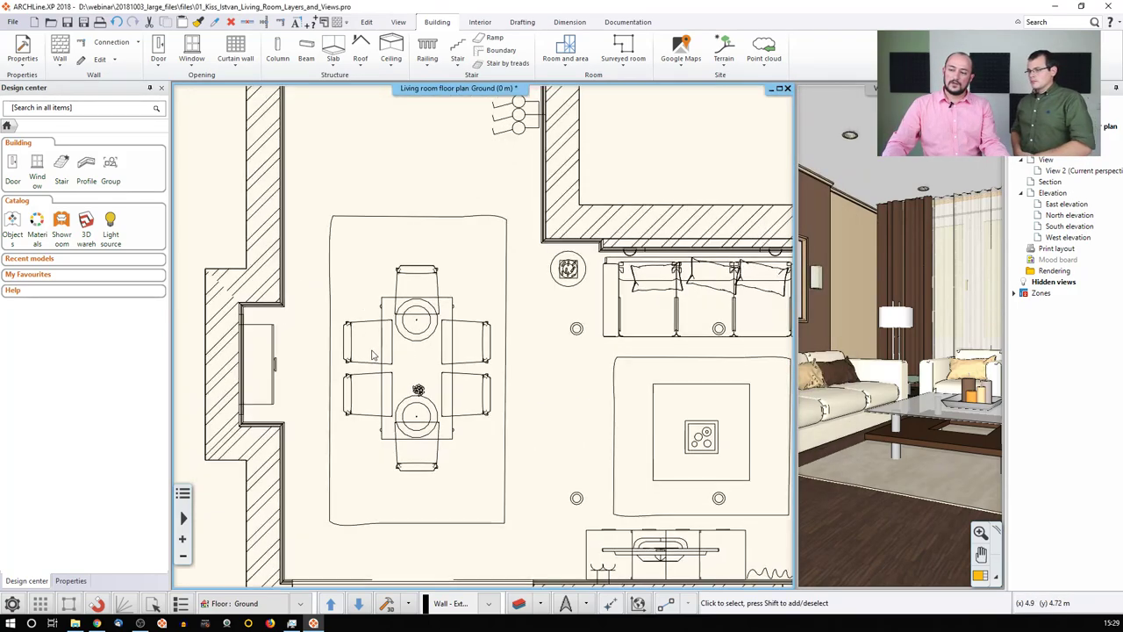
click(353, 336)
shift+click(393, 318)
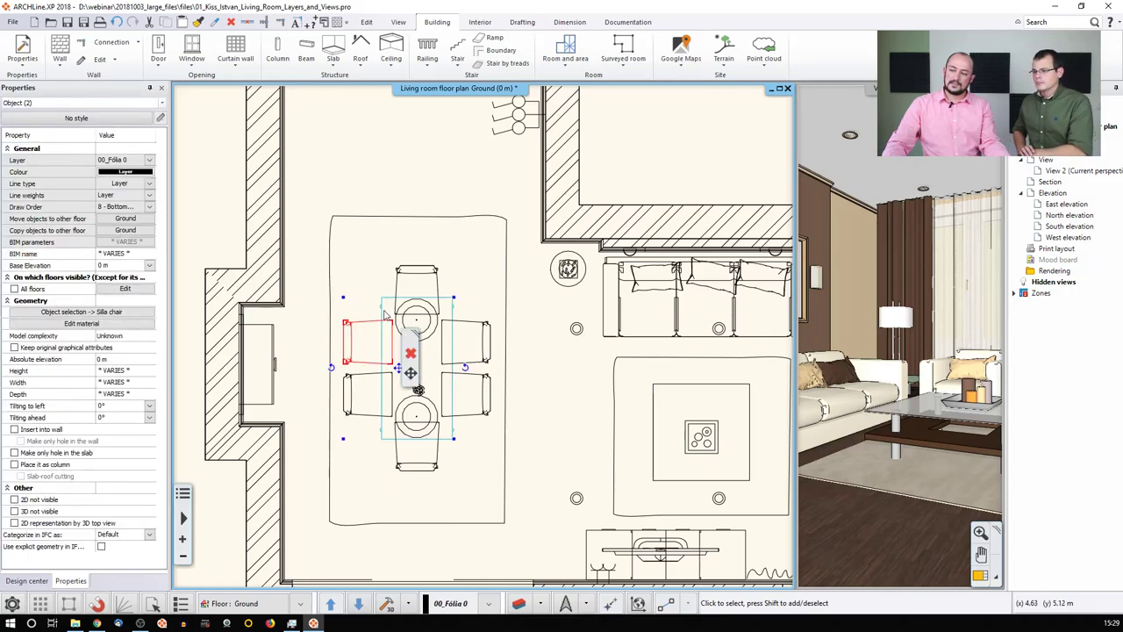
shift+click(417, 282)
shift+click(465, 343)
shift+click(468, 377)
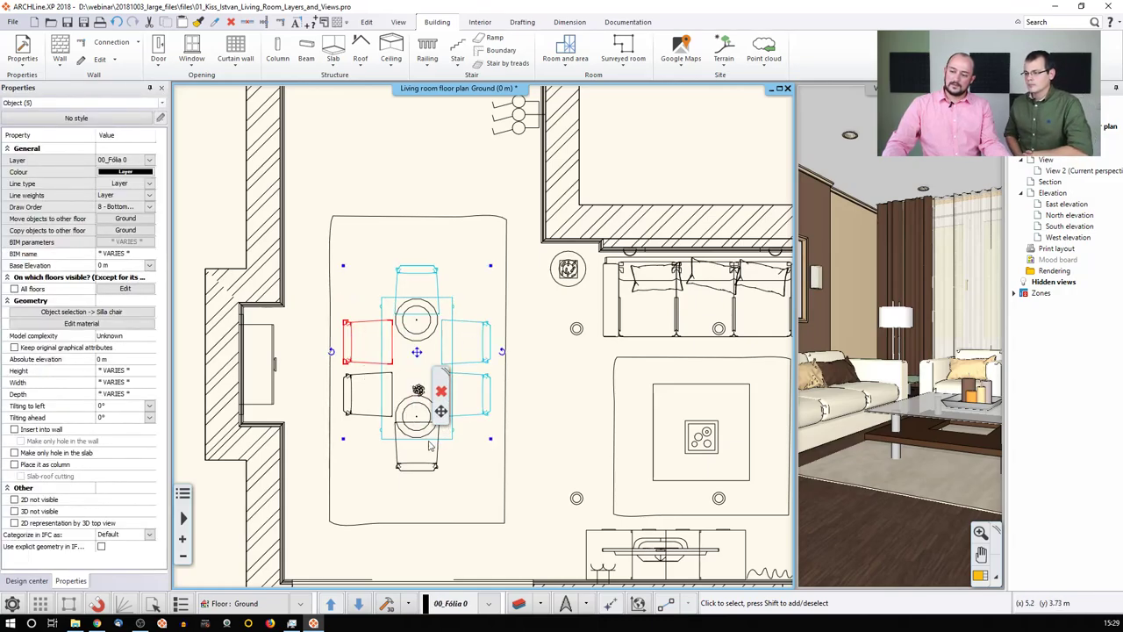
shift+click(430, 459)
middle_drag(445, 383, 457, 389)
shift+click(272, 354)
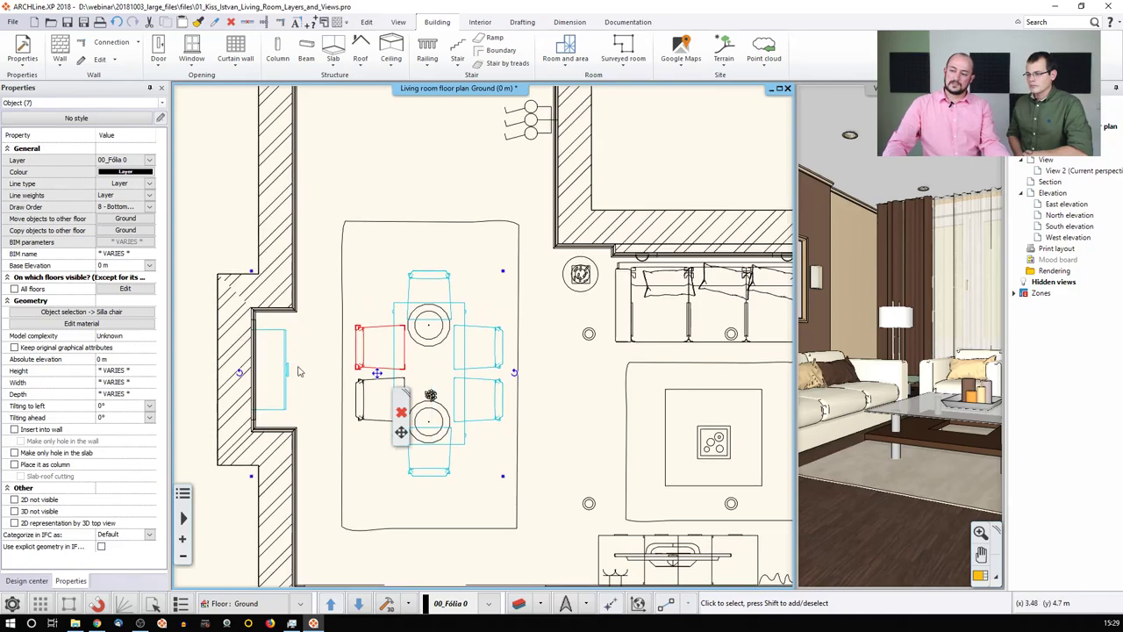
shift+click(393, 386)
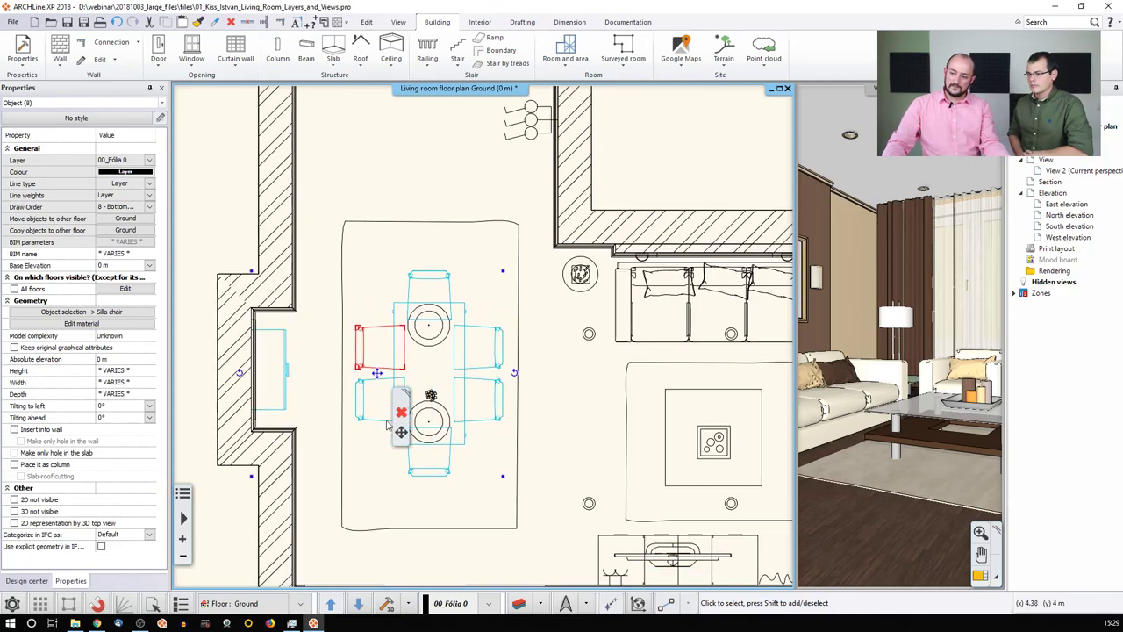
Assign the selected items to the Dining - Furniture layer and clear the selection.
click(149, 160)
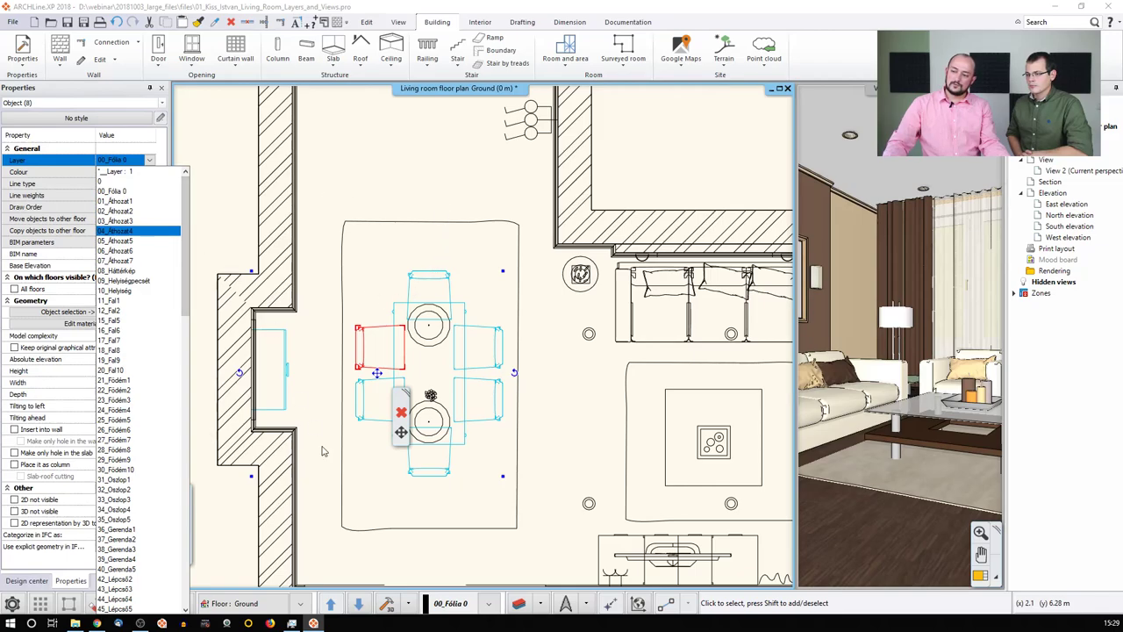
drag(185, 221, 204, 502)
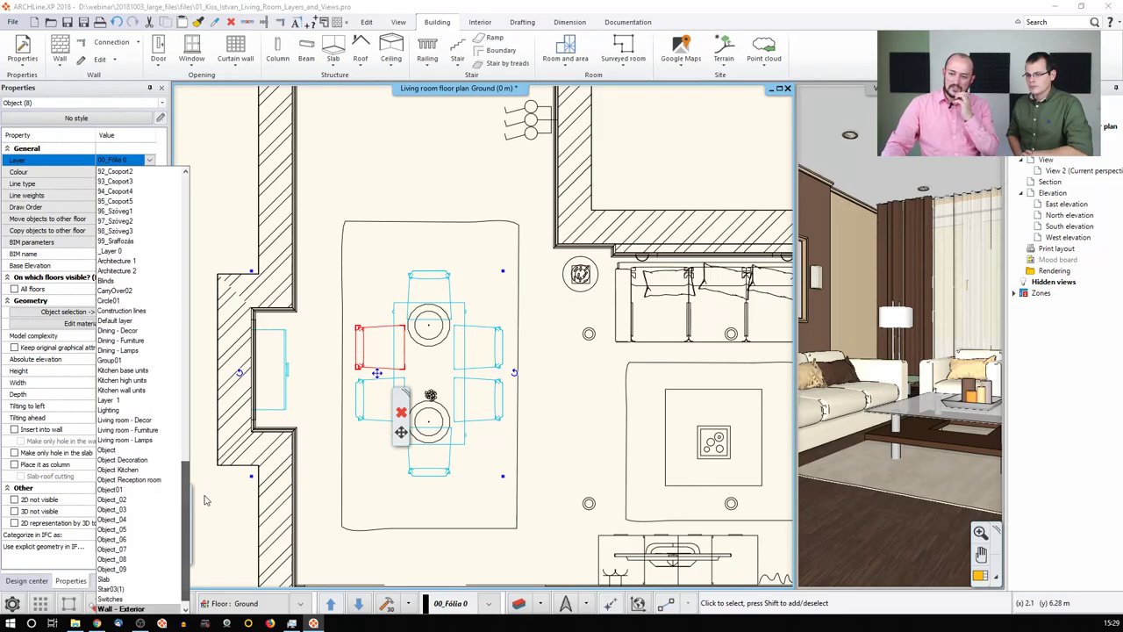
click(126, 345)
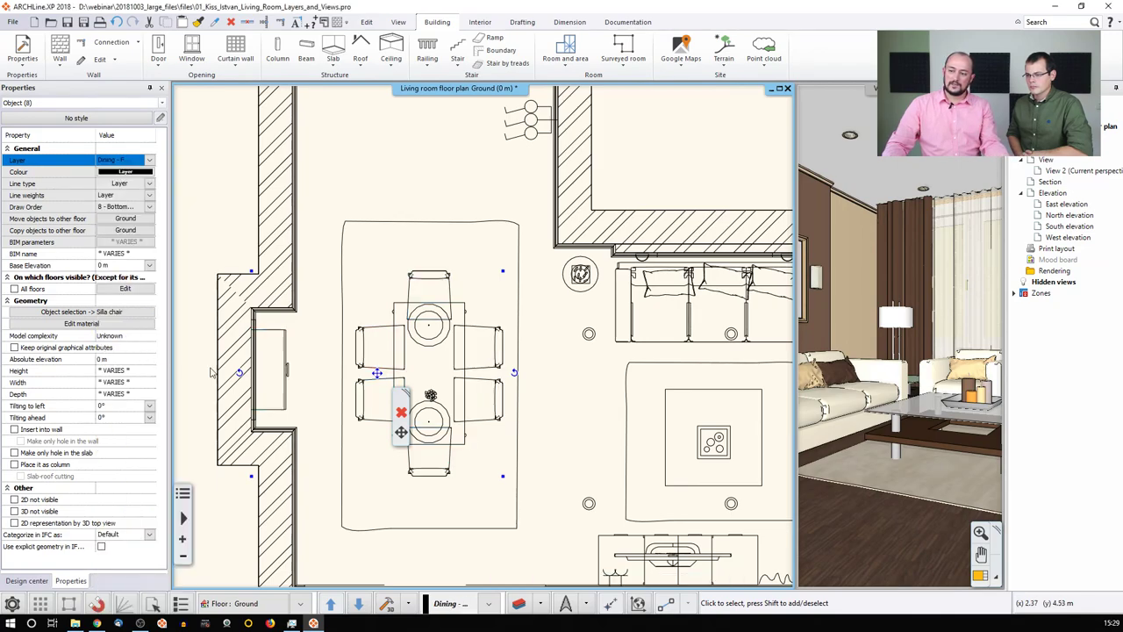
click(370, 265)
click(374, 270)
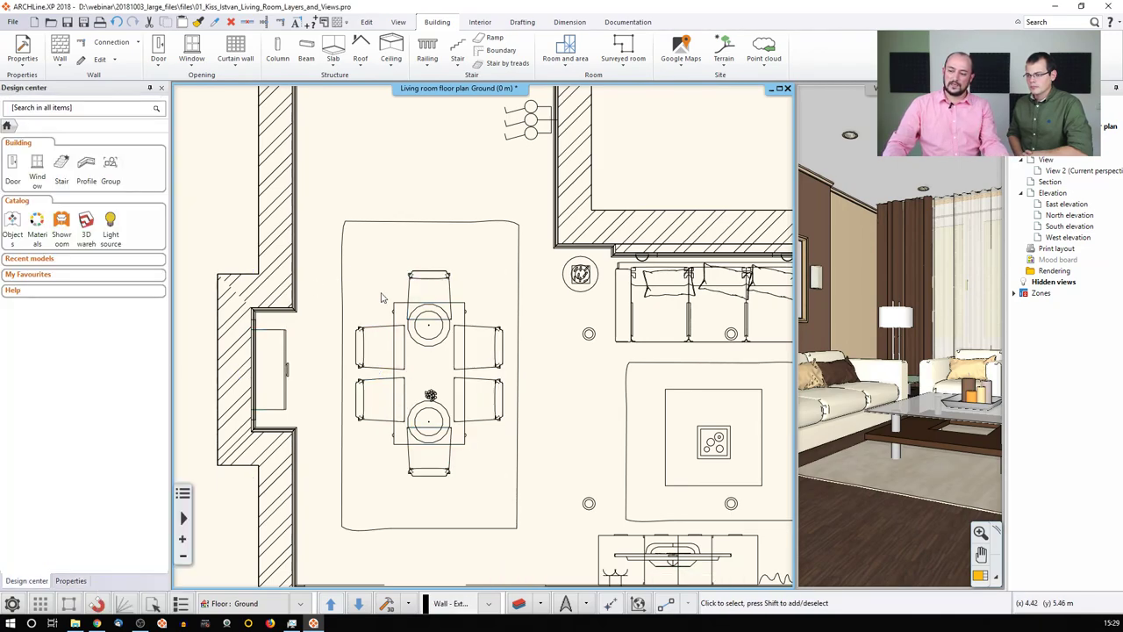
Select the upper and lower pendant lamps and assign them to the Dining - Lamps layer.
click(399, 307)
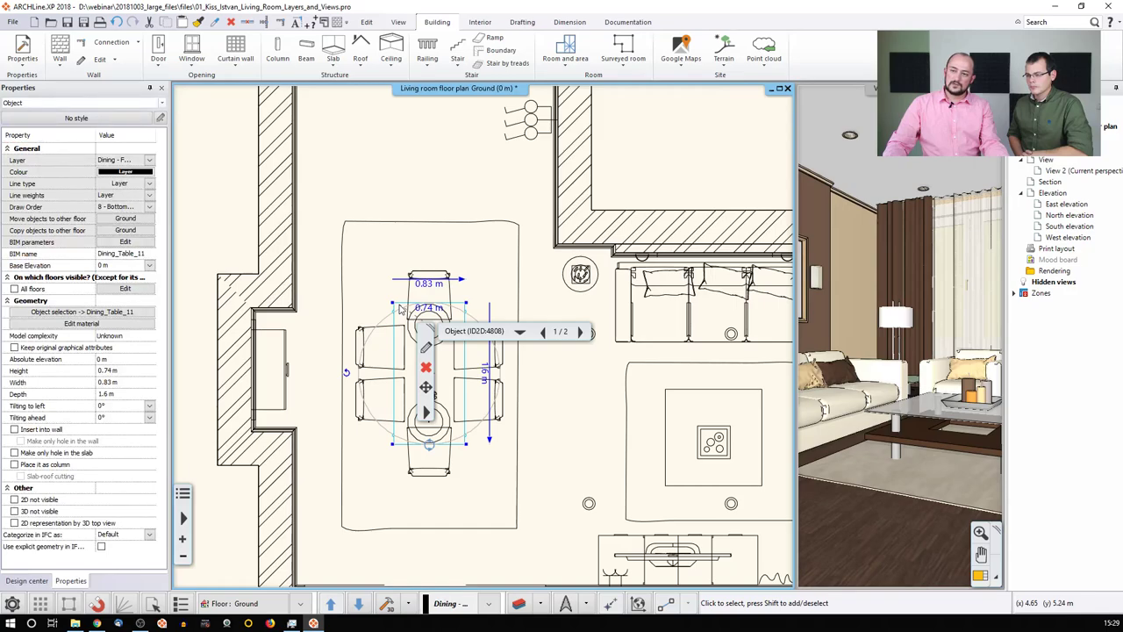
click(371, 158)
click(388, 285)
click(416, 342)
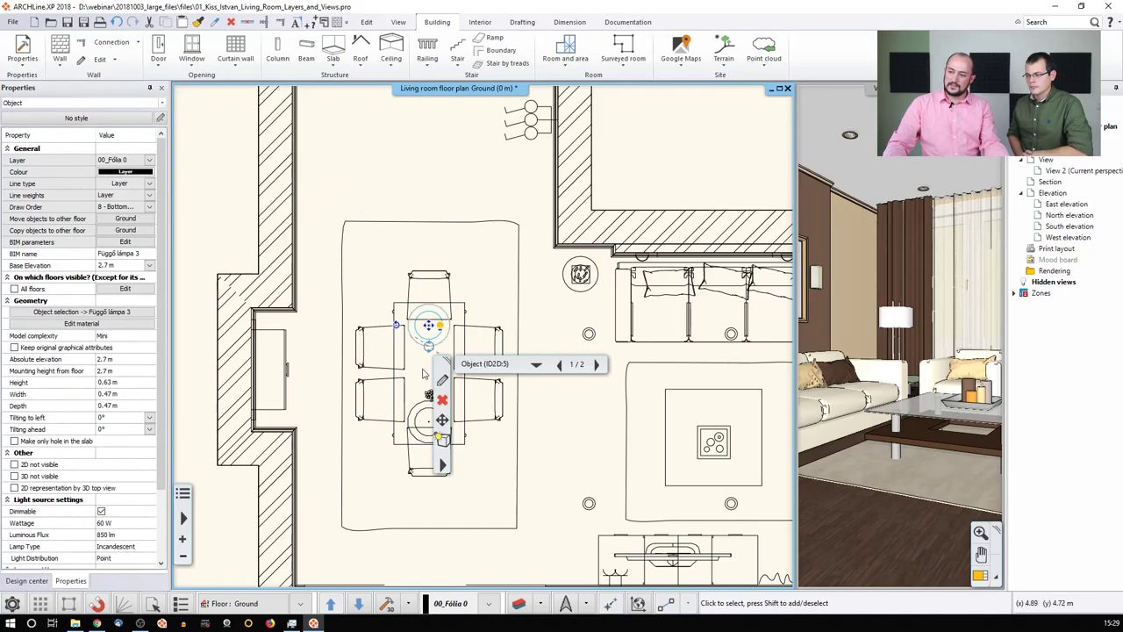
shift+click(422, 417)
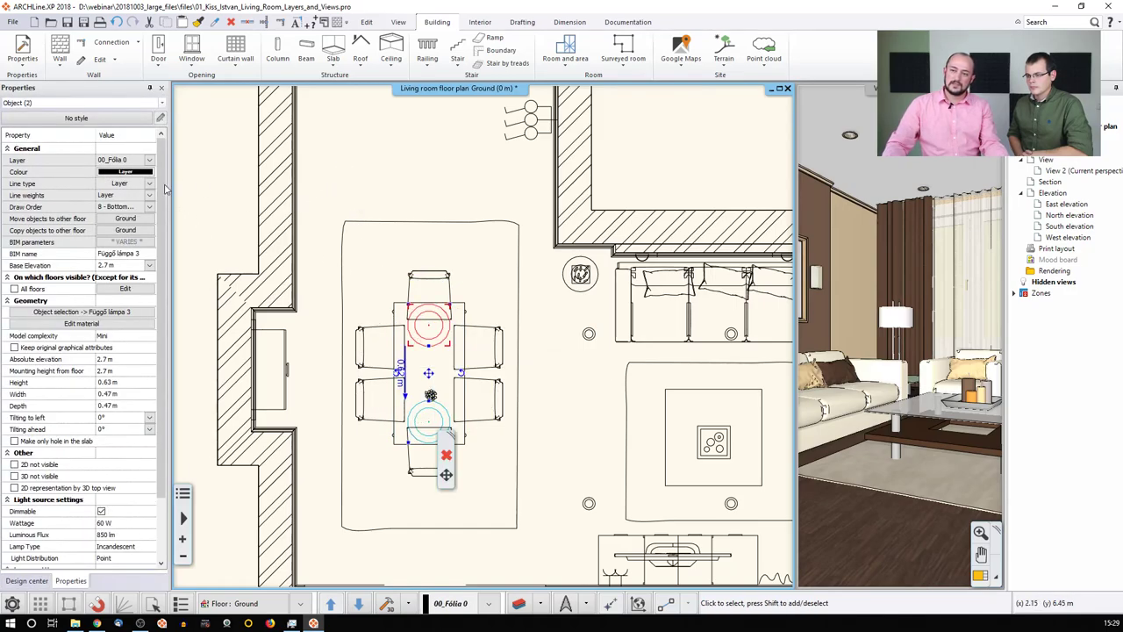
click(150, 160)
drag(185, 206, 193, 457)
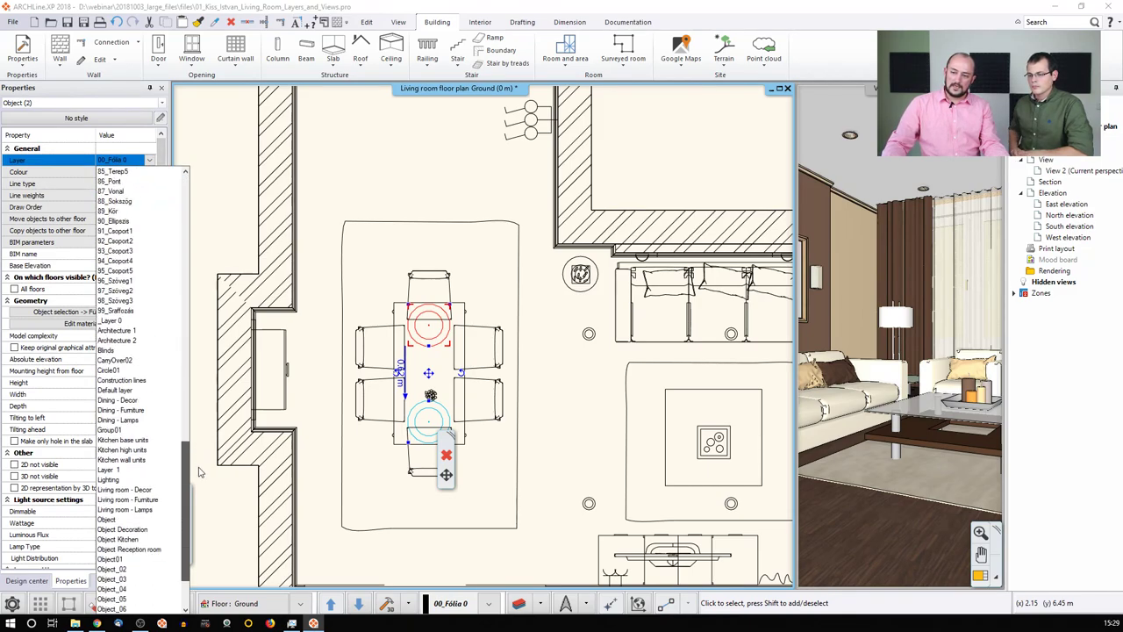
click(149, 422)
Select the table flower and wall lamp fixture and put them on Dining - Decor.
click(430, 396)
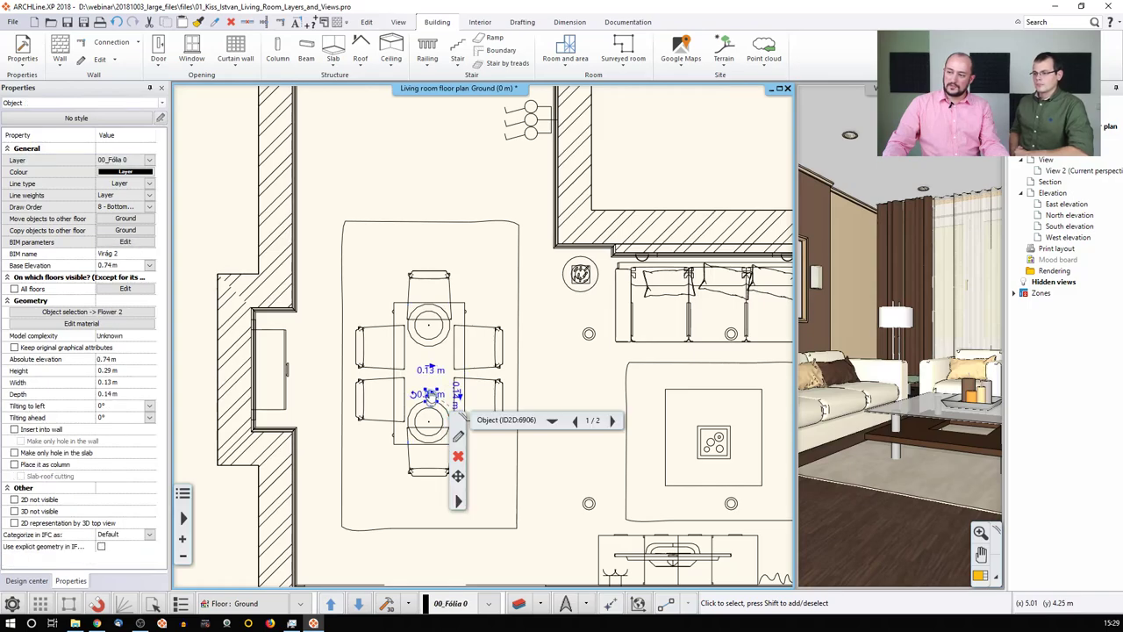
middle_drag(527, 132, 520, 159)
shift+click(524, 162)
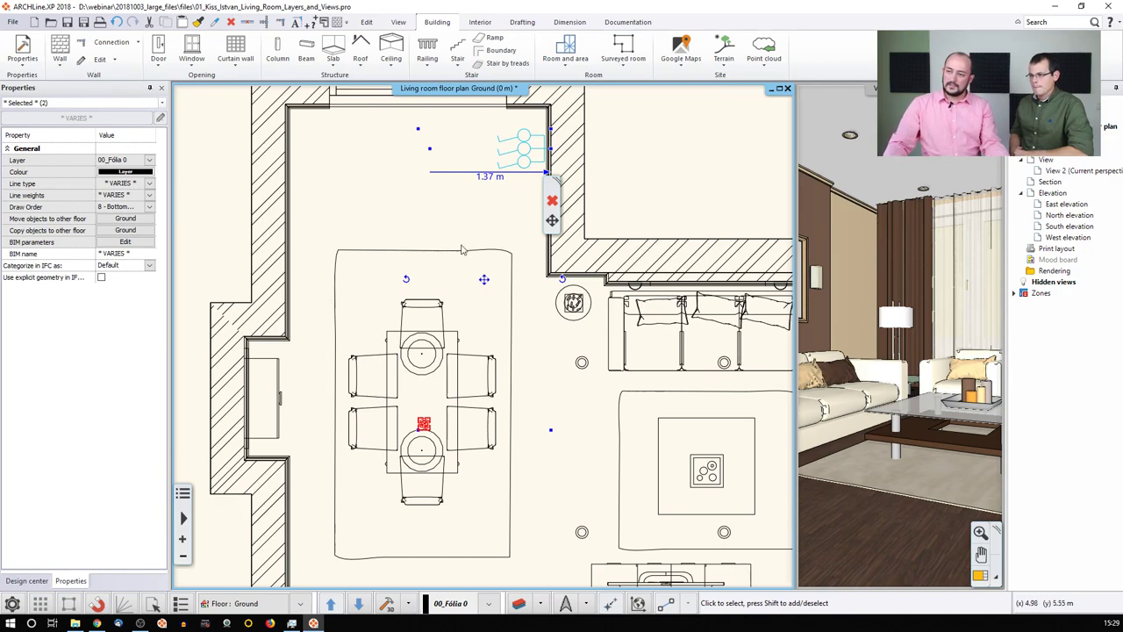
click(149, 160)
drag(186, 228, 188, 485)
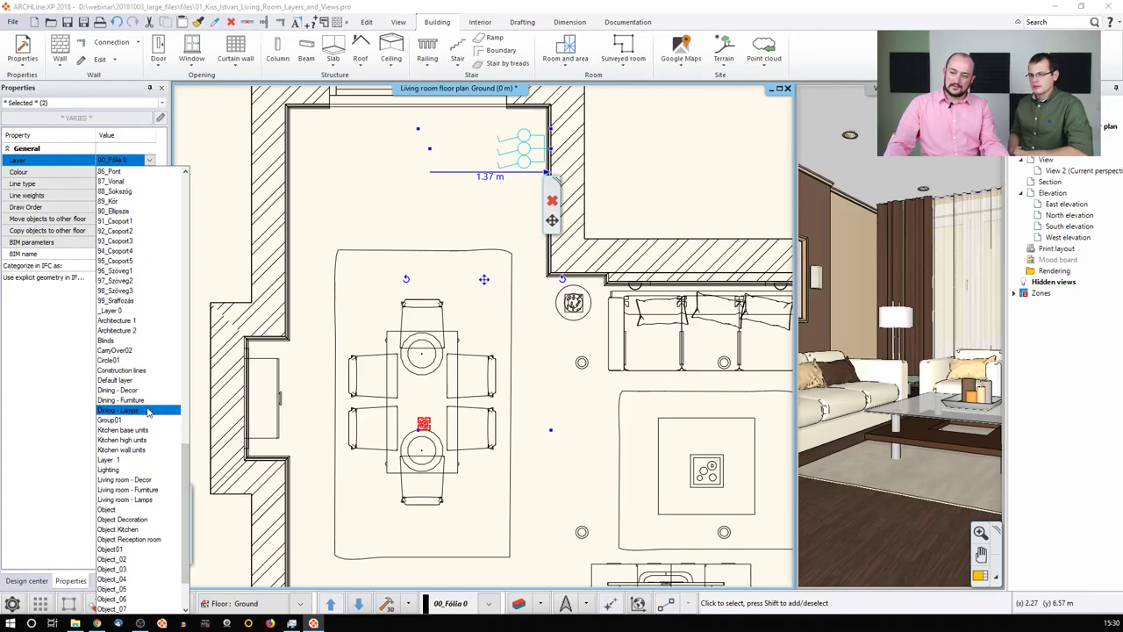
click(363, 230)
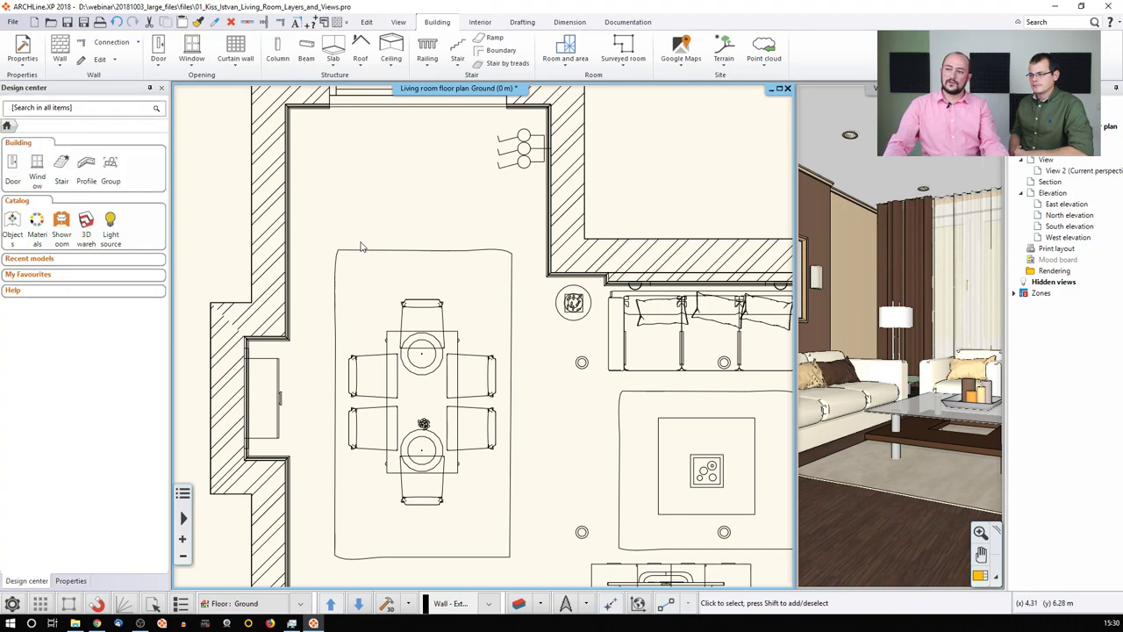
In the Layer Manager, turn off Dining - Decor and Dining - Lamps, then recentre the dining table.
click(520, 603)
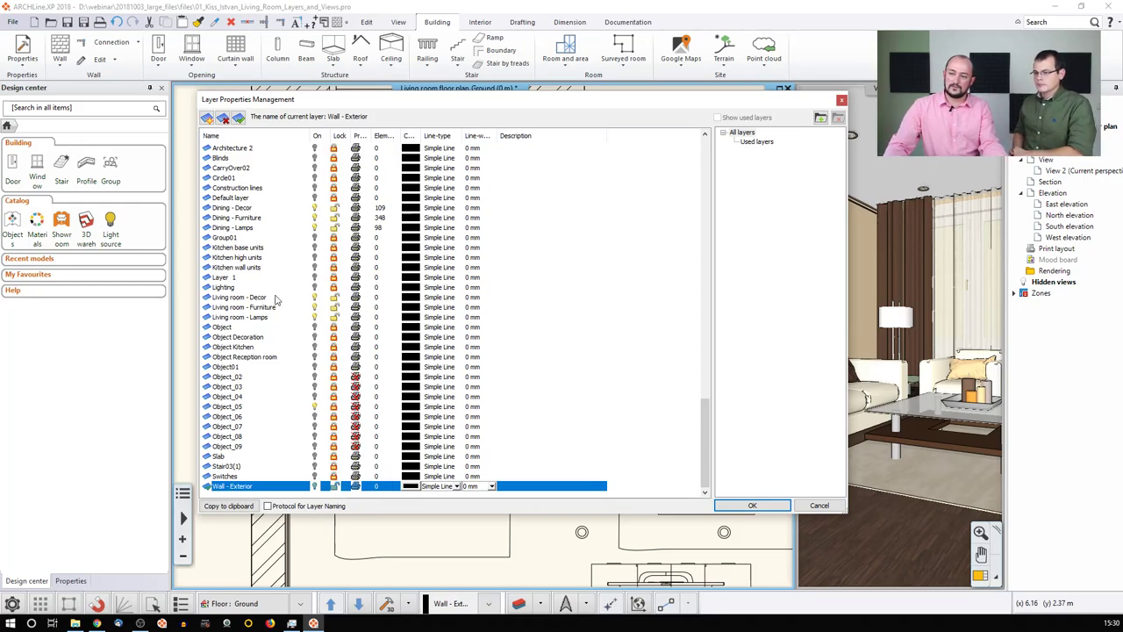
scroll(281, 289, up, 3)
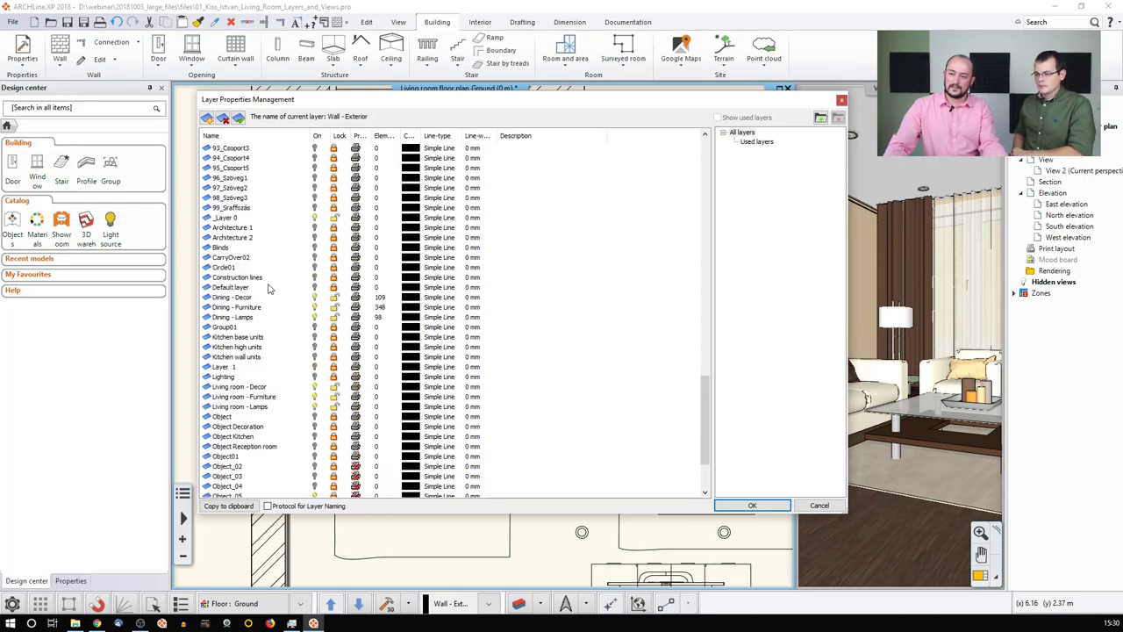
click(315, 299)
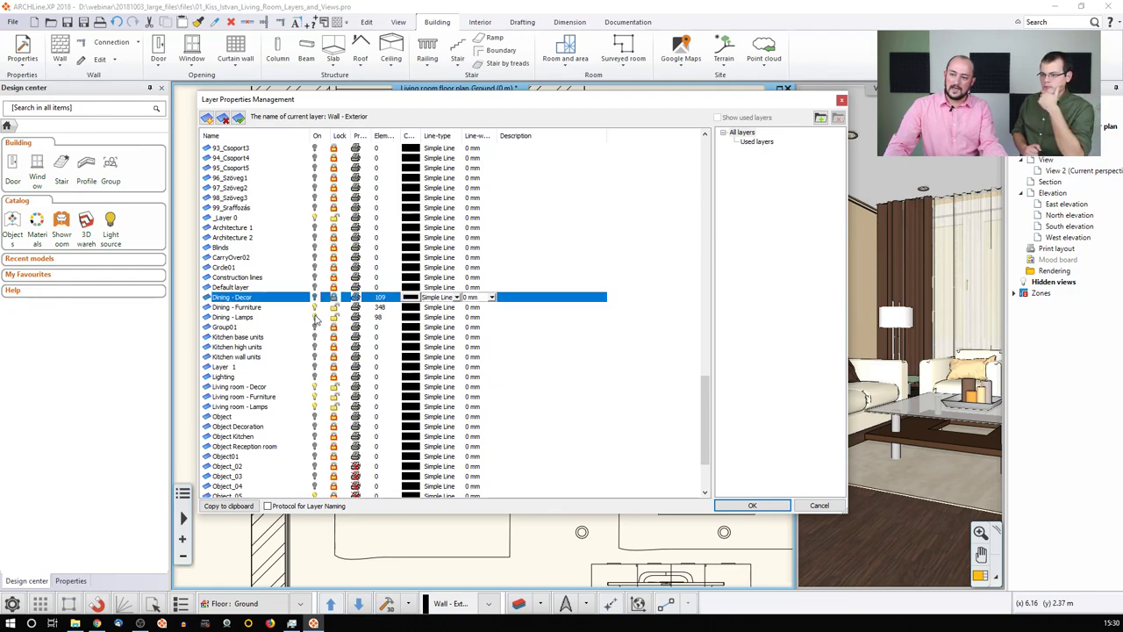
click(315, 318)
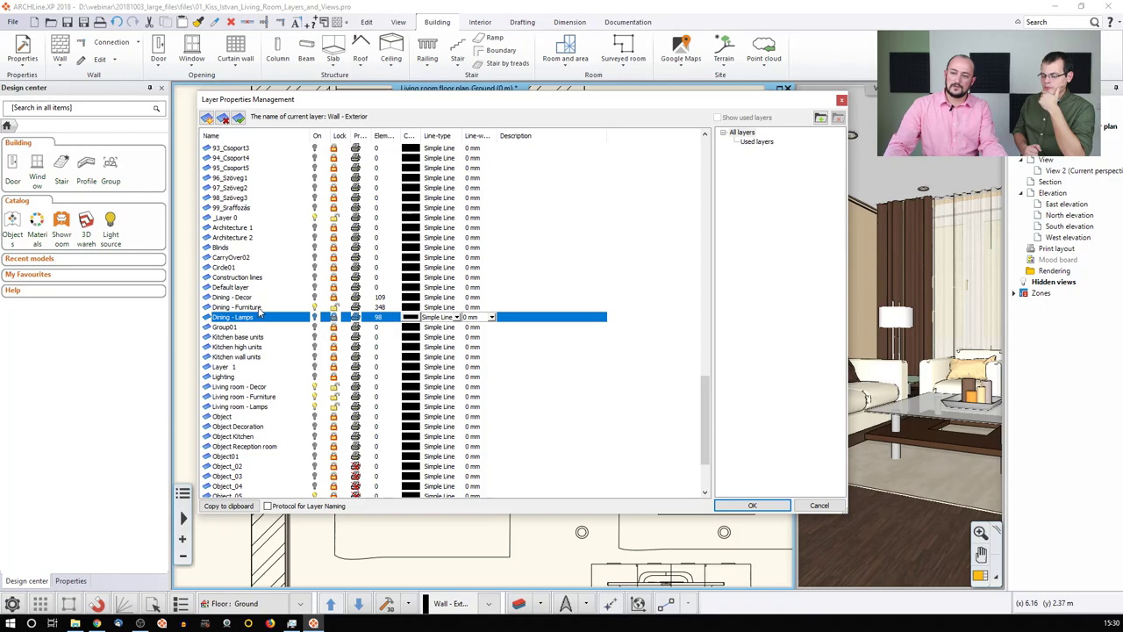
click(752, 505)
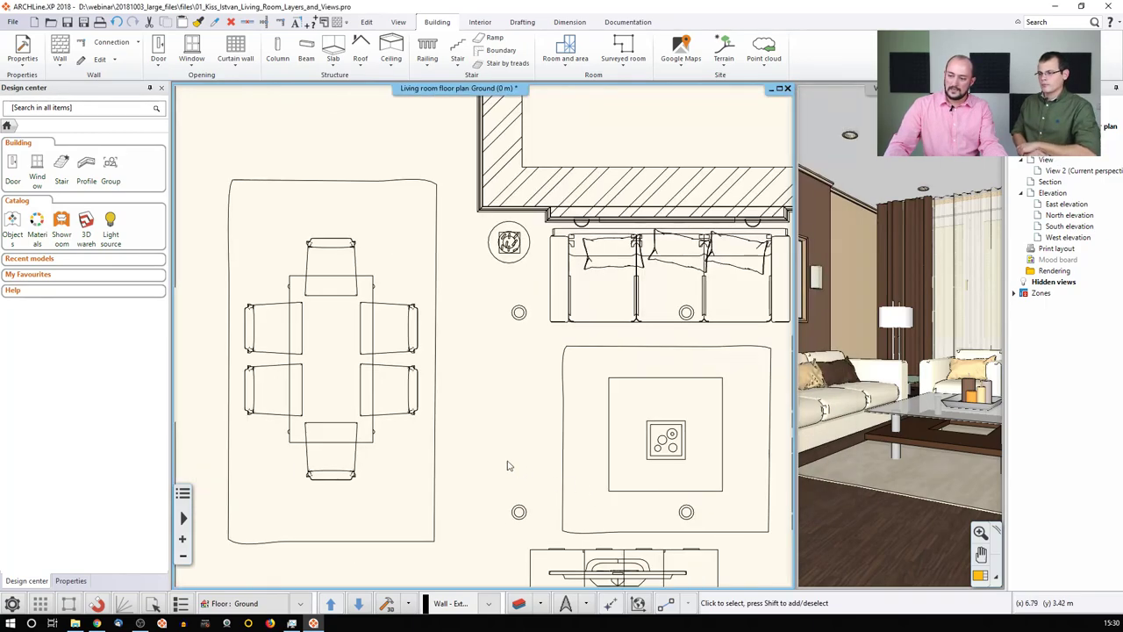
middle_drag(280, 310, 424, 328)
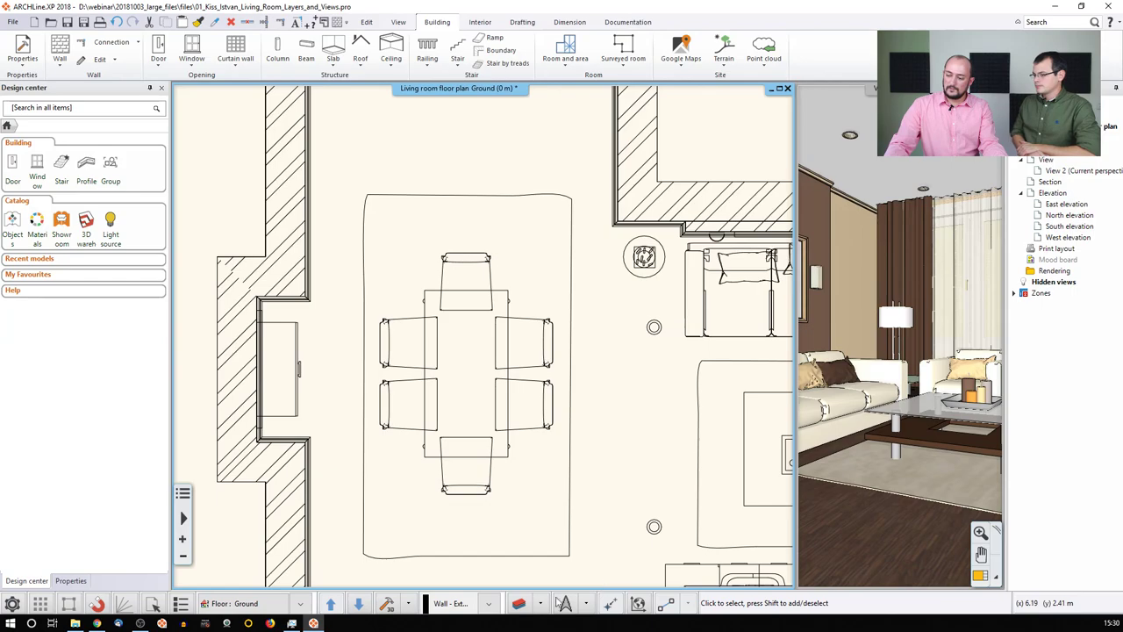
click(541, 603)
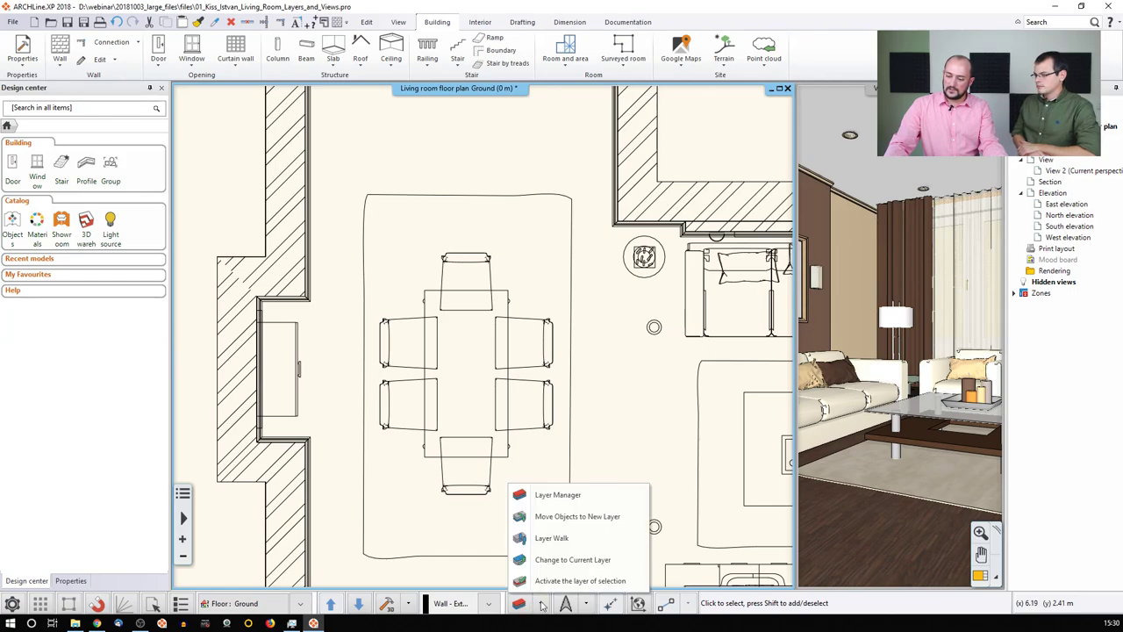
Start Layer Walk, isolate Dining - Decor and then Dining - Lamps, showing all six layers between.
click(552, 543)
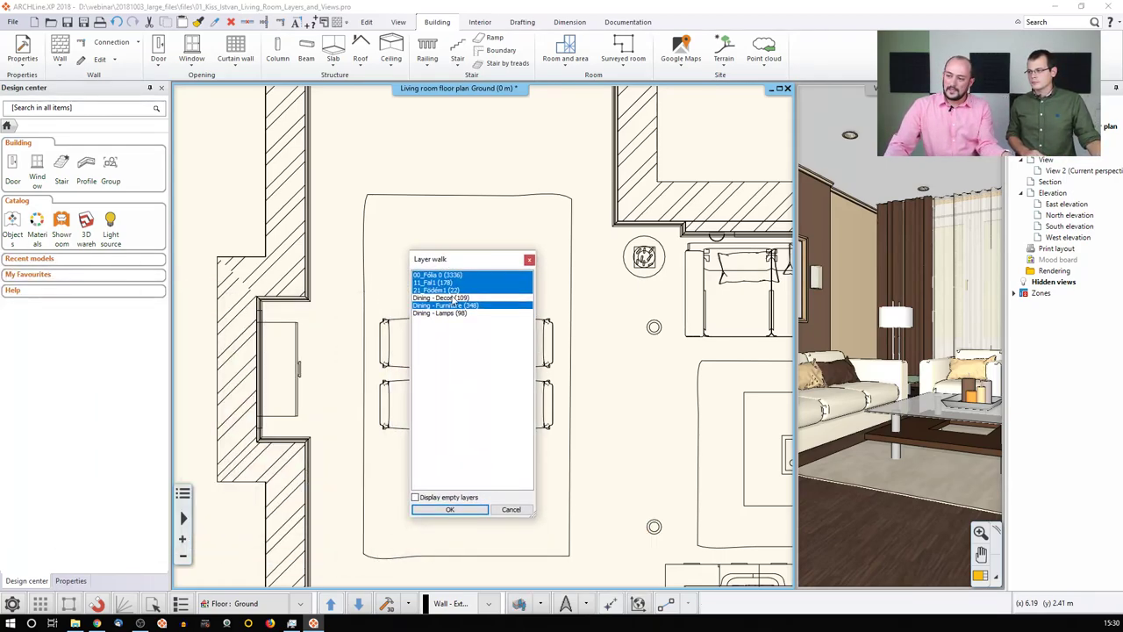
click(454, 298)
click(455, 305)
click(456, 312)
drag(449, 276, 447, 335)
ctrl+click(452, 298)
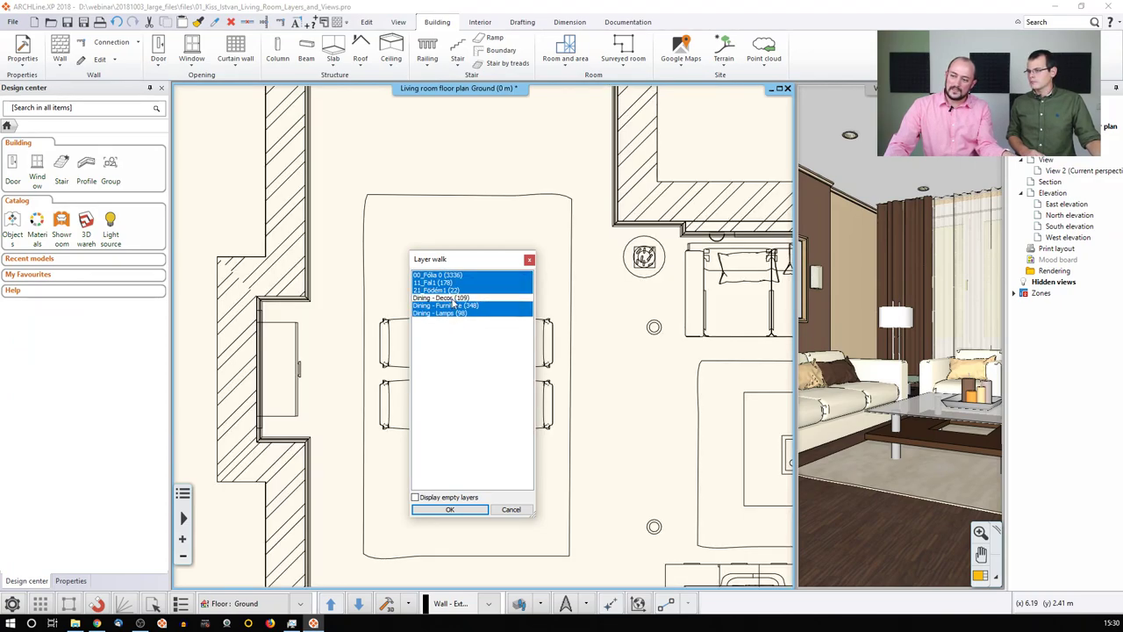
ctrl+click(452, 299)
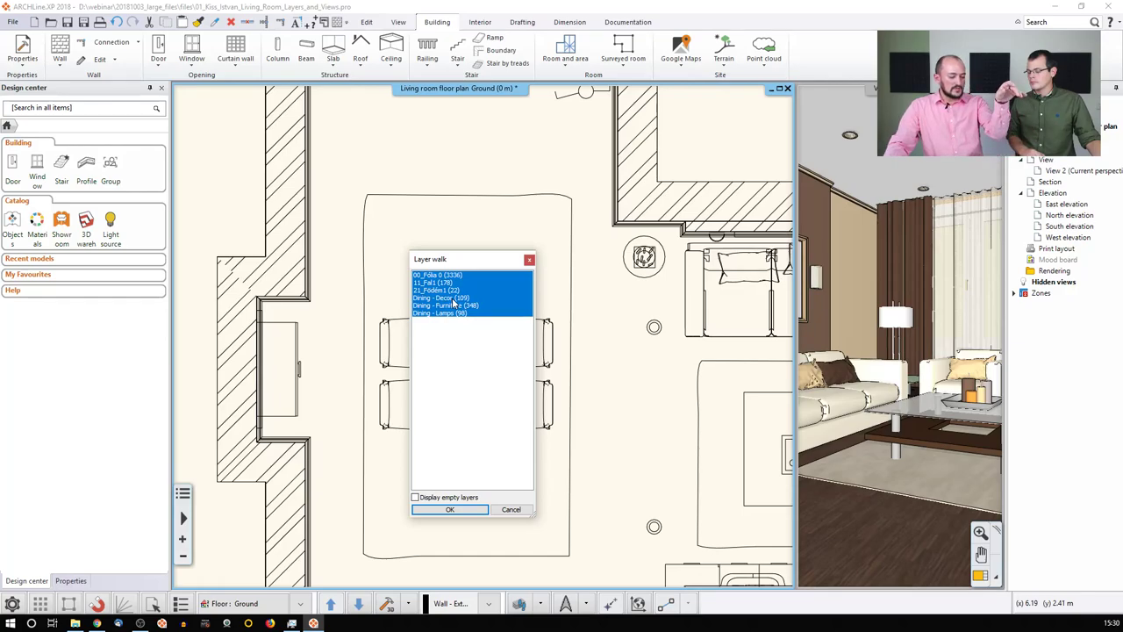
click(456, 313)
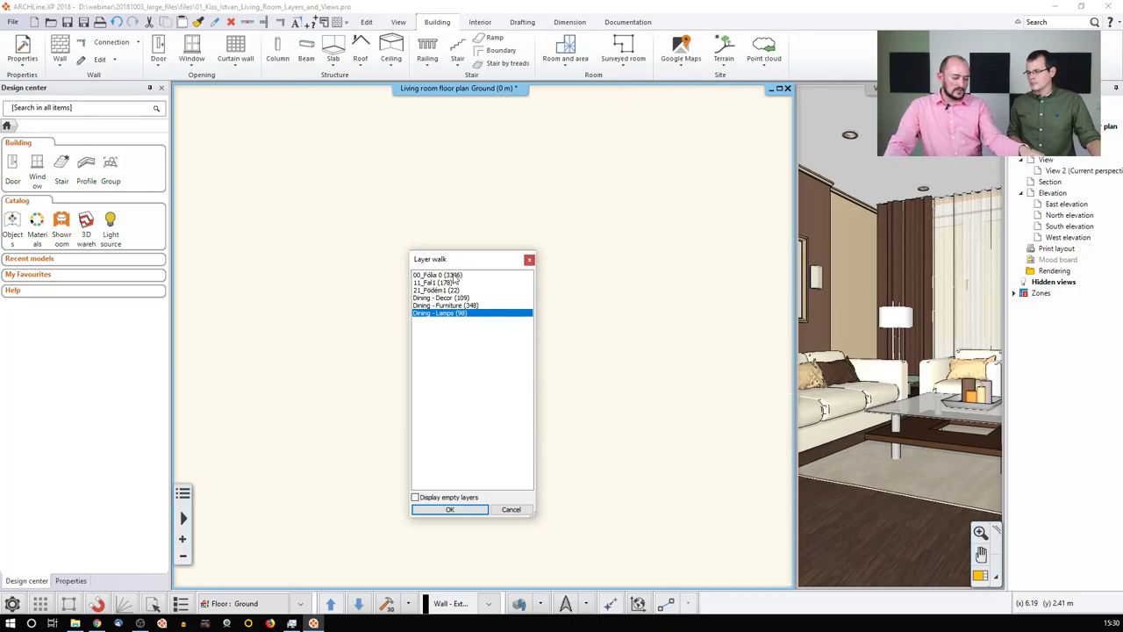
shift+click(455, 276)
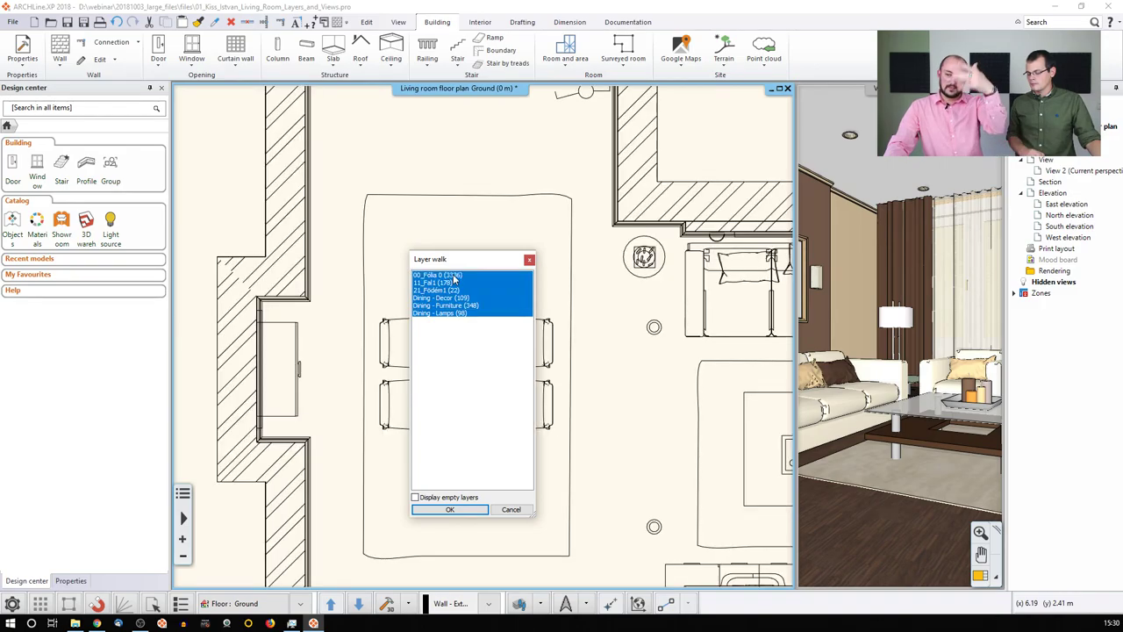
Hide and reshow 21_Födém1, Dining - Decor and Dining - Furniture to compare their contents.
ctrl+click(452, 289)
ctrl+click(450, 297)
ctrl+click(448, 305)
ctrl+click(450, 289)
ctrl+click(448, 297)
ctrl+click(447, 305)
ctrl+click(447, 306)
ctrl+click(447, 305)
Move the walk list off the table and toggle Dining - Furniture and Dining - Decor again.
drag(445, 309, 826, 244)
ctrl+click(826, 239)
ctrl+click(822, 231)
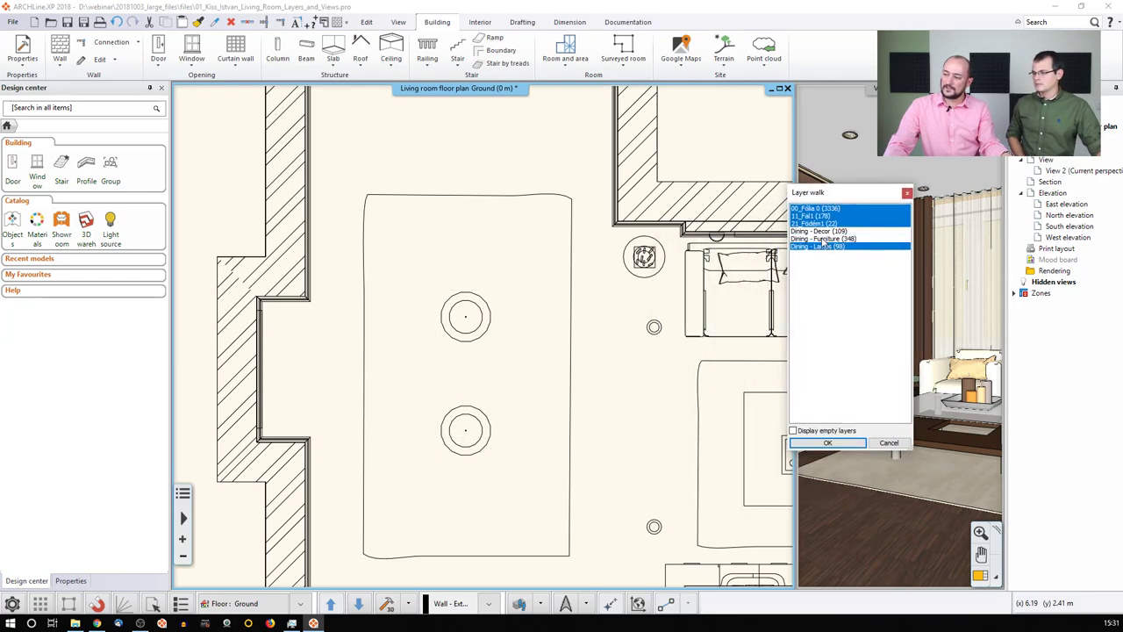
ctrl+click(825, 239)
ctrl+click(821, 231)
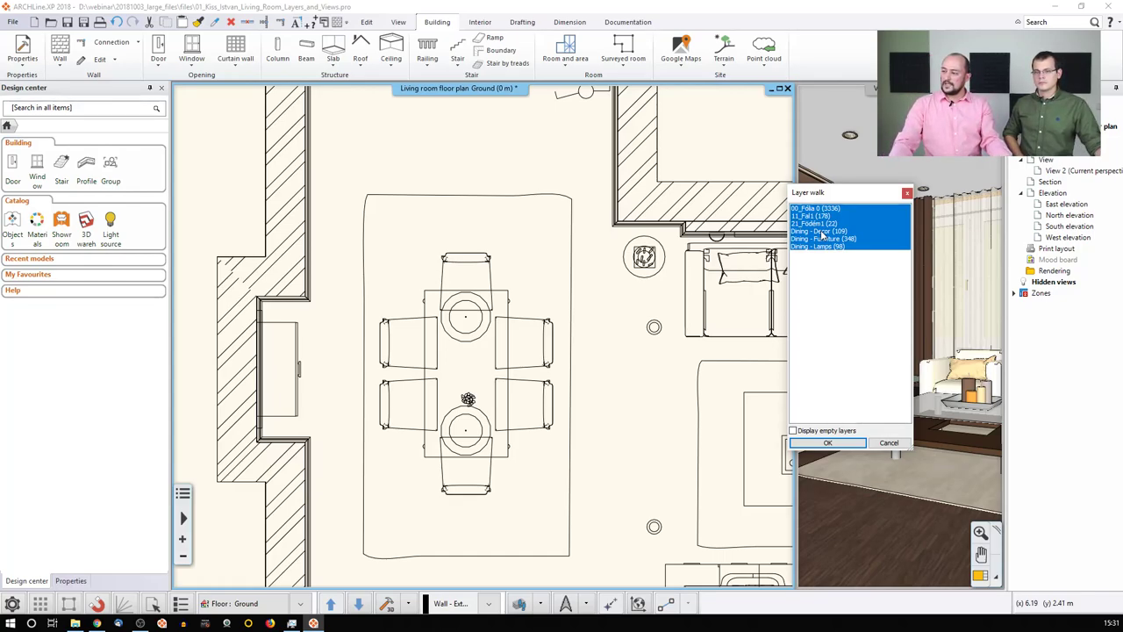
Show the first three layers plus Dining - Decor, Furniture and Lamps, and finish the walk.
shift+click(816, 224)
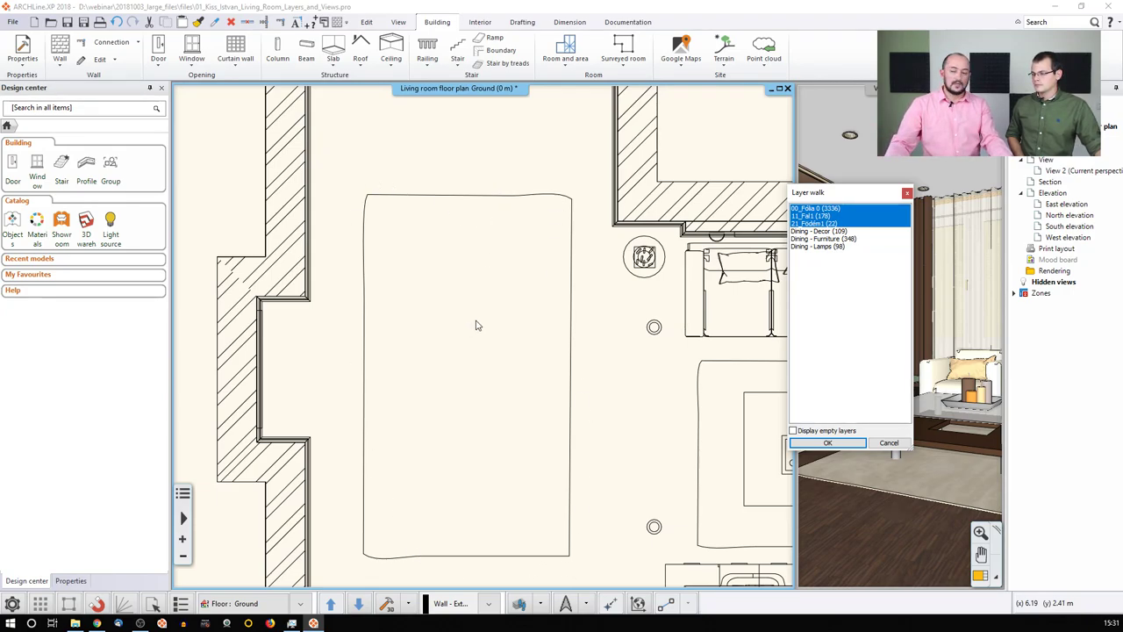
shift+click(825, 231)
shift+click(825, 240)
shift+click(825, 247)
click(827, 442)
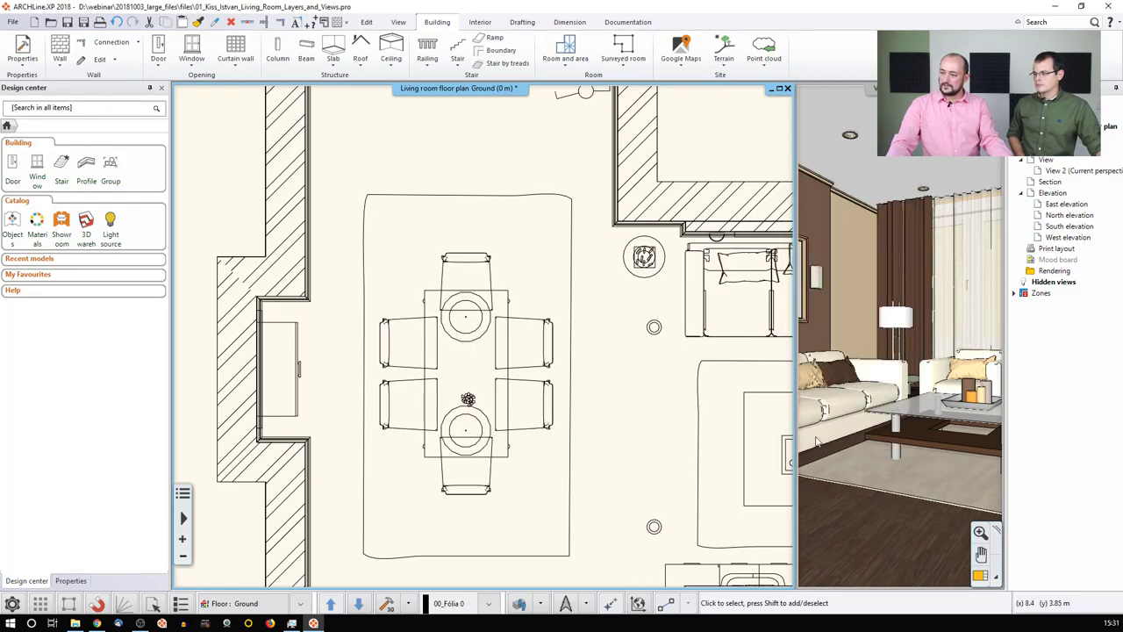
click(572, 271)
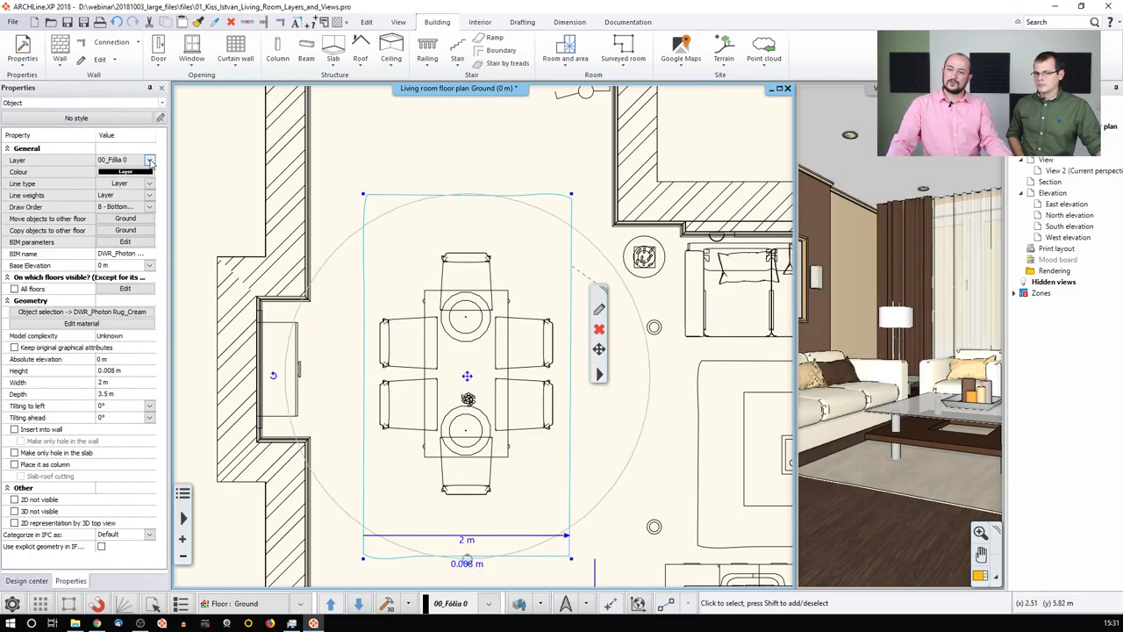
Assign the selected rug under the dining table to Dining - Decor, then deselect it.
click(131, 159)
scroll(177, 340, down, 15)
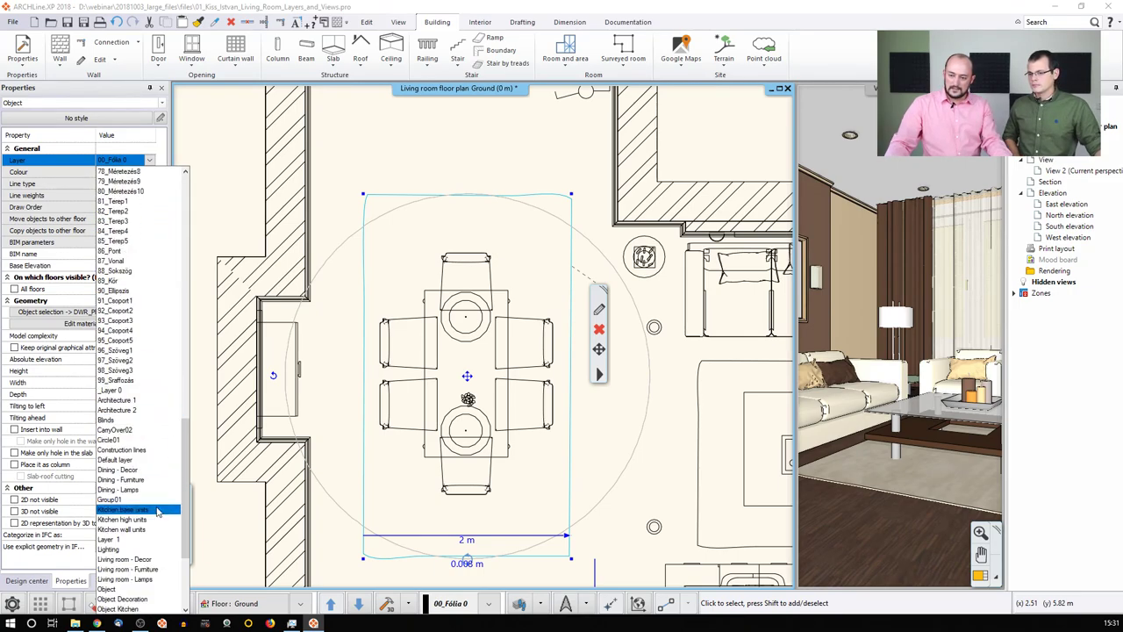
click(123, 470)
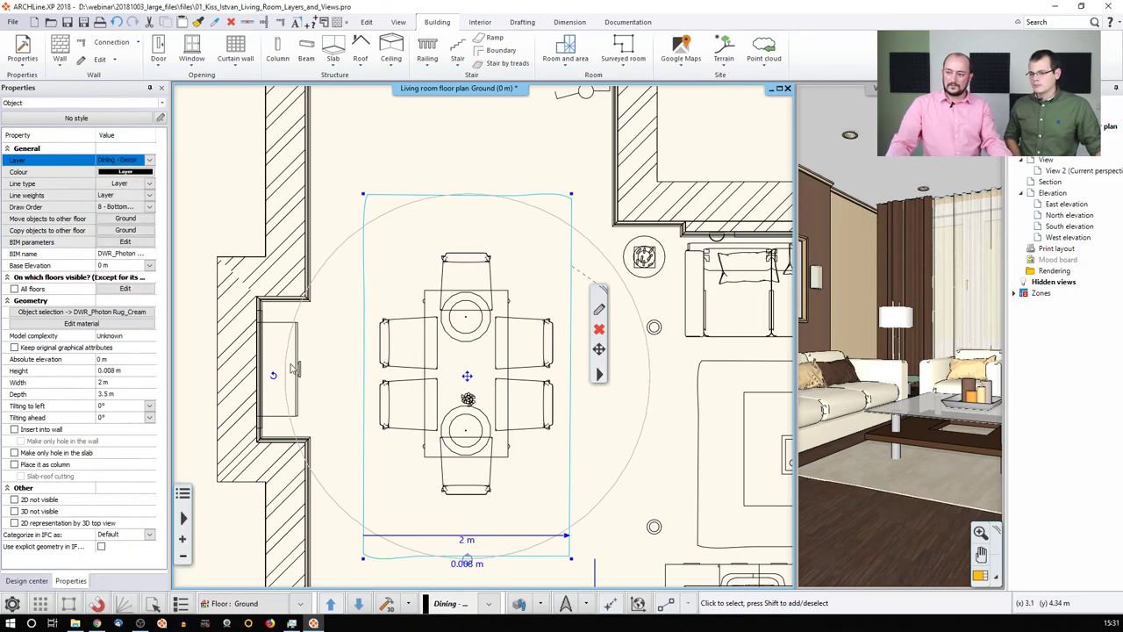
click(391, 245)
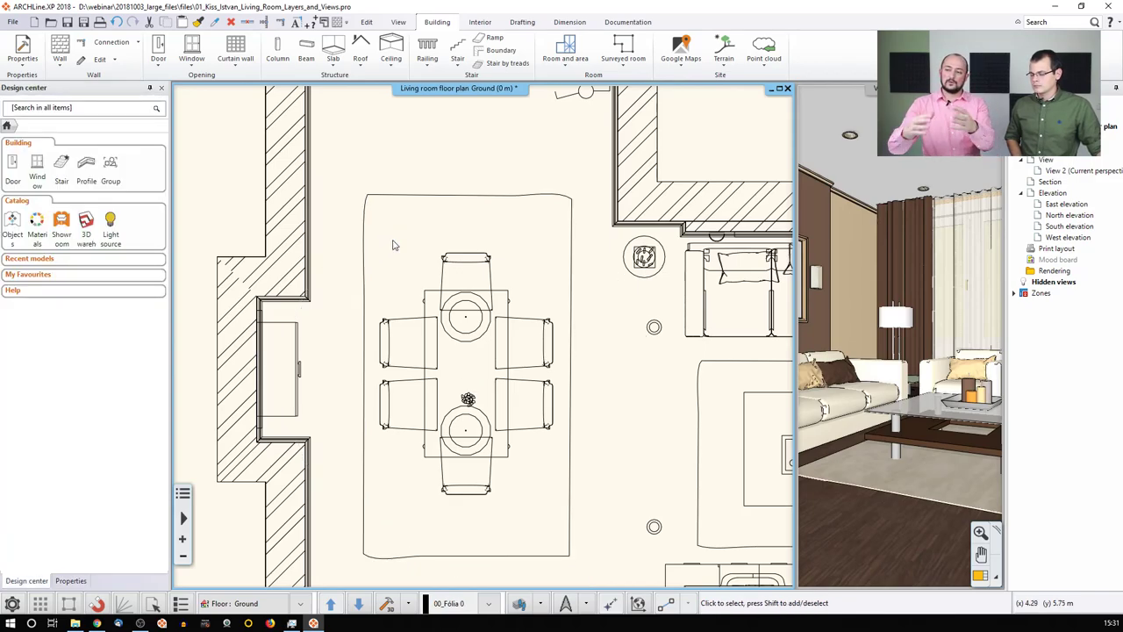
Pan and zoom over the living-room sofas and dining table, and inspect a dining chair.
middle_drag(454, 280, 285, 196)
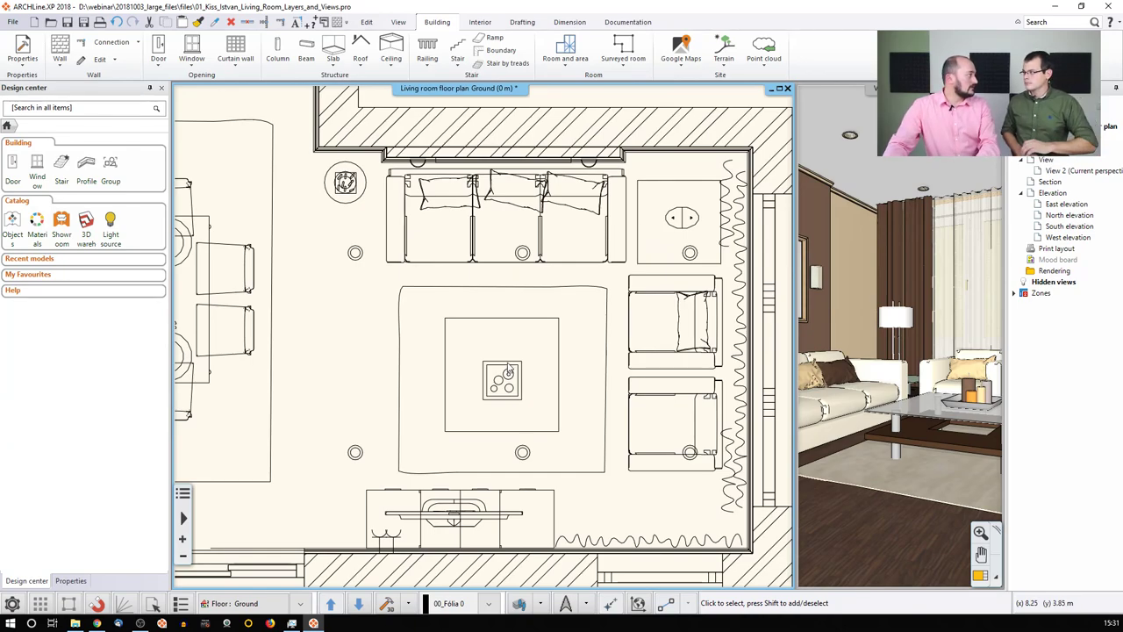
scroll(507, 368, up, 1)
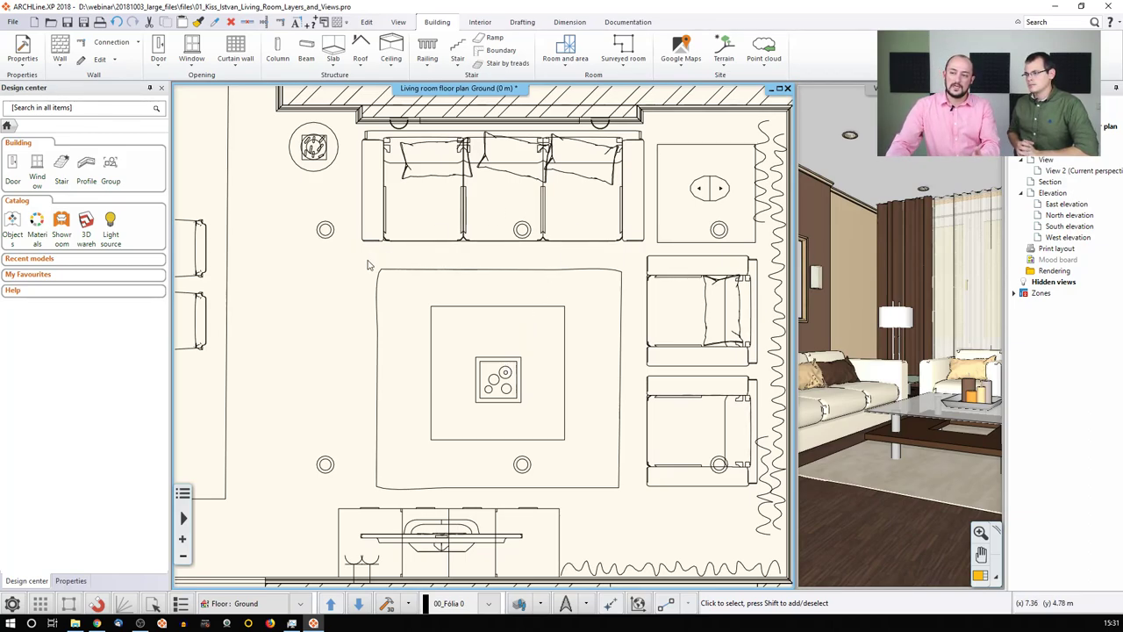
middle_drag(363, 261, 624, 284)
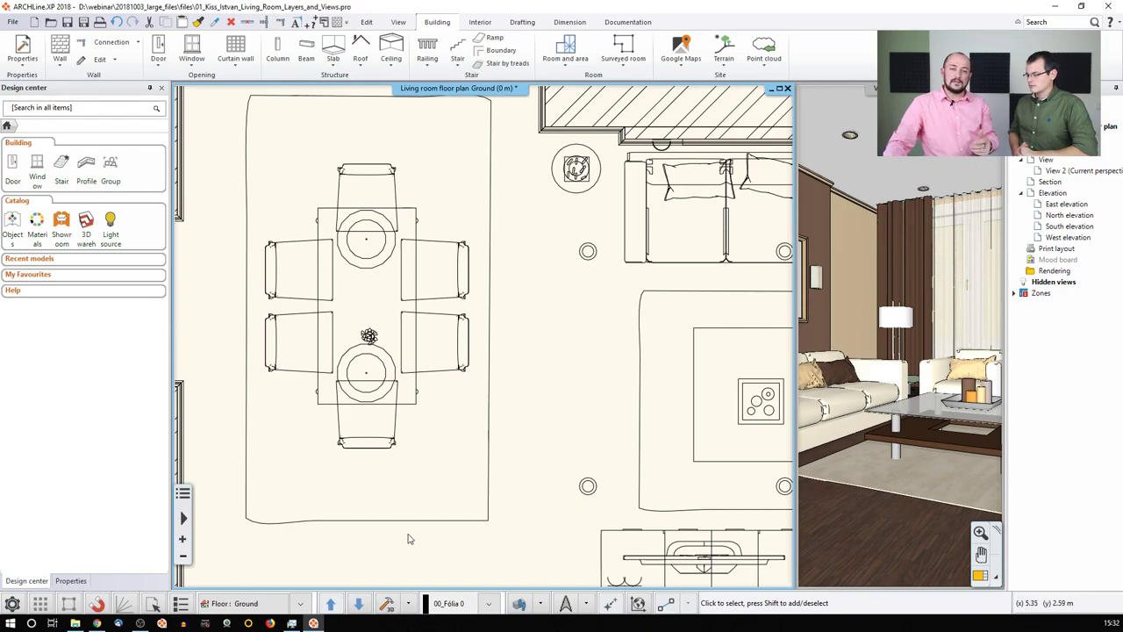
scroll(476, 263, down, 2)
click(469, 279)
click(454, 176)
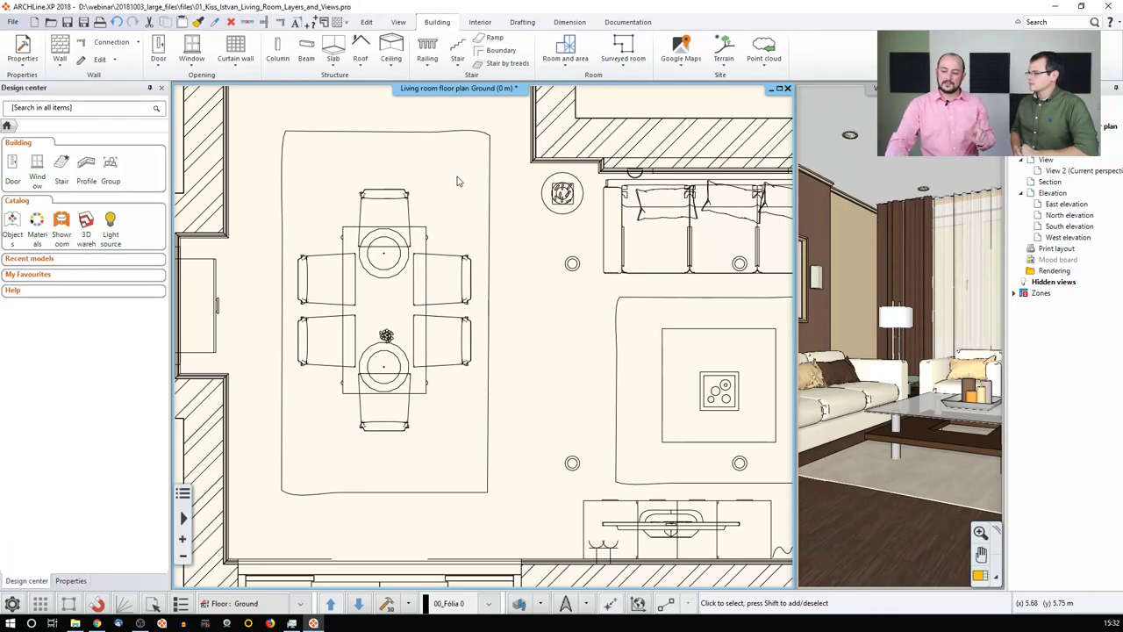
click(542, 604)
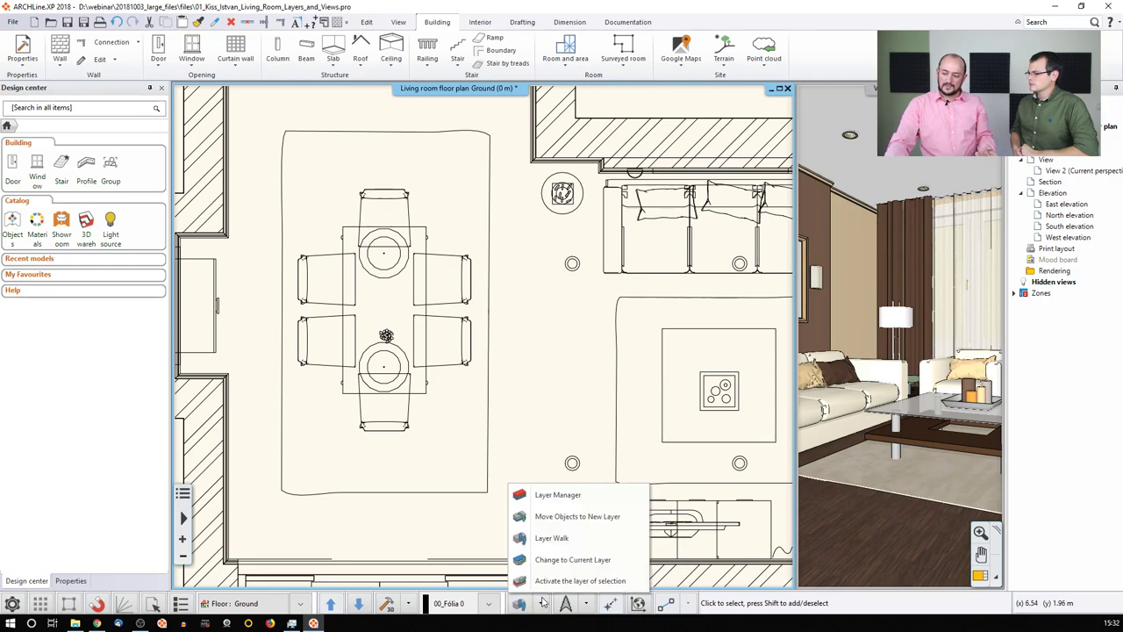
Review the Layer Manager counts (138, 348, 98 on Dining layers), cancel, and zoom out to the plan.
click(563, 496)
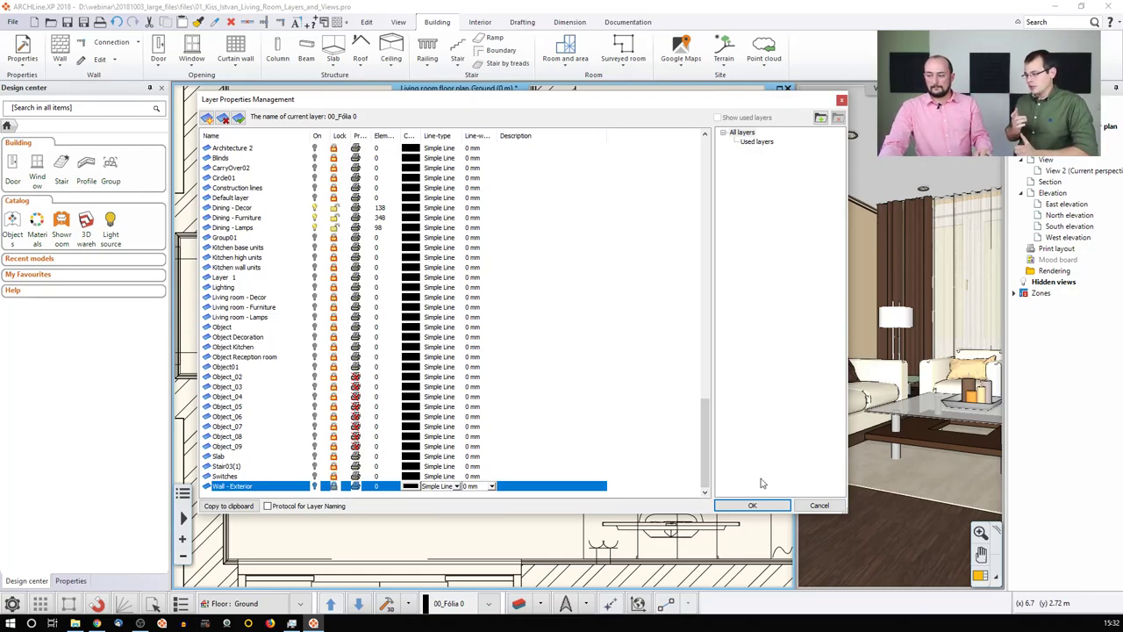
click(819, 506)
scroll(543, 363, down, 5)
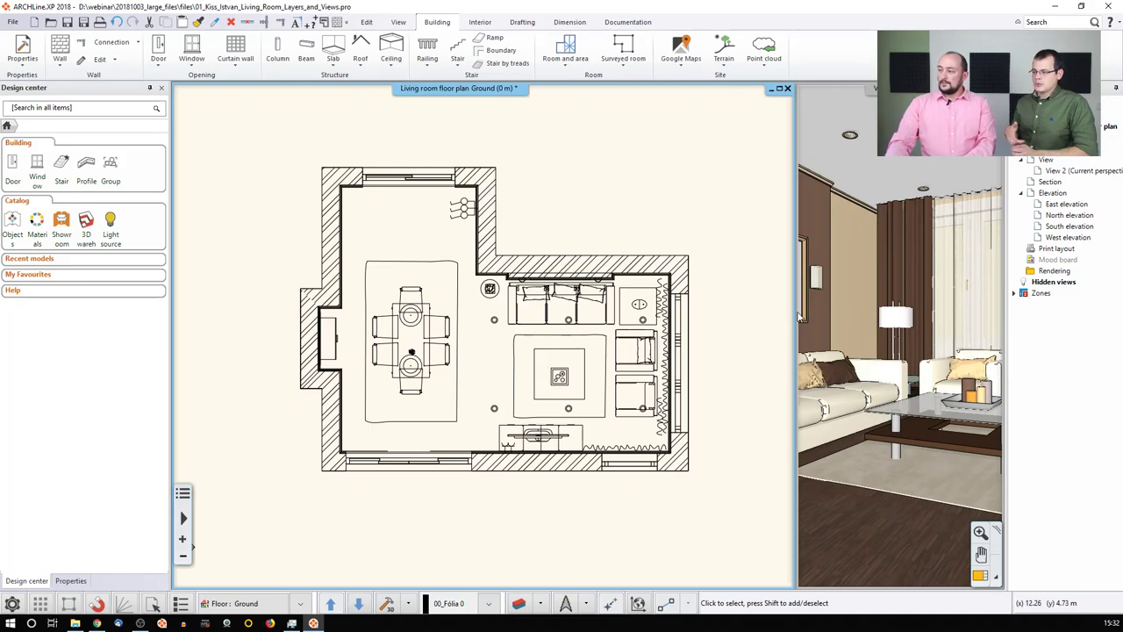
Swap 3D View 2 into the main area, set it to axonometric, and apply the saved Dining perspective.
click(886, 395)
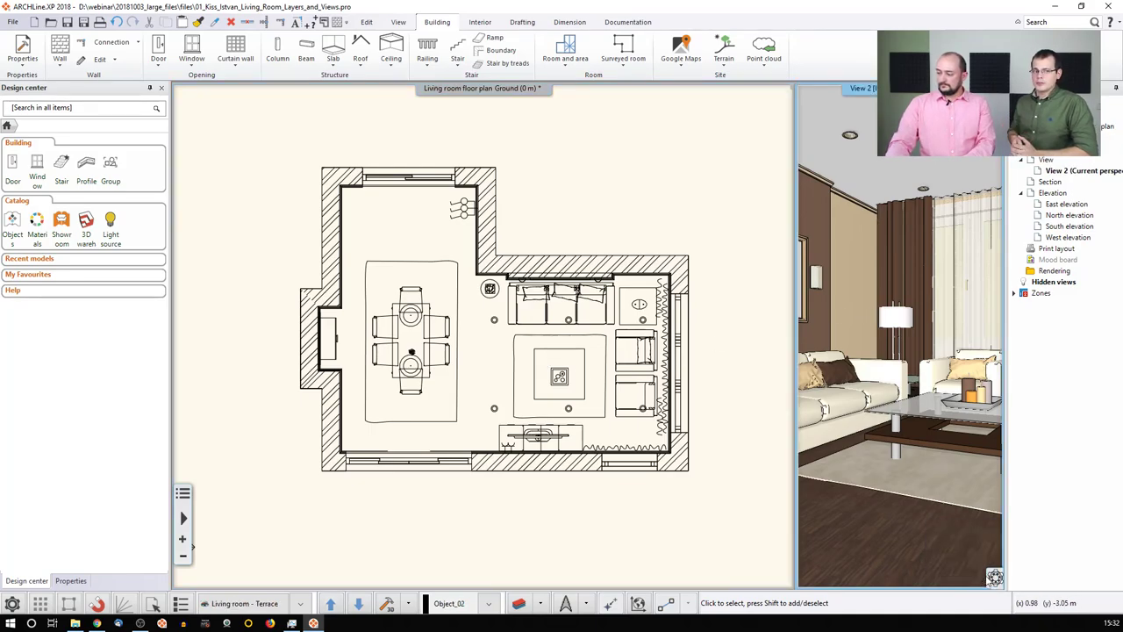
click(975, 576)
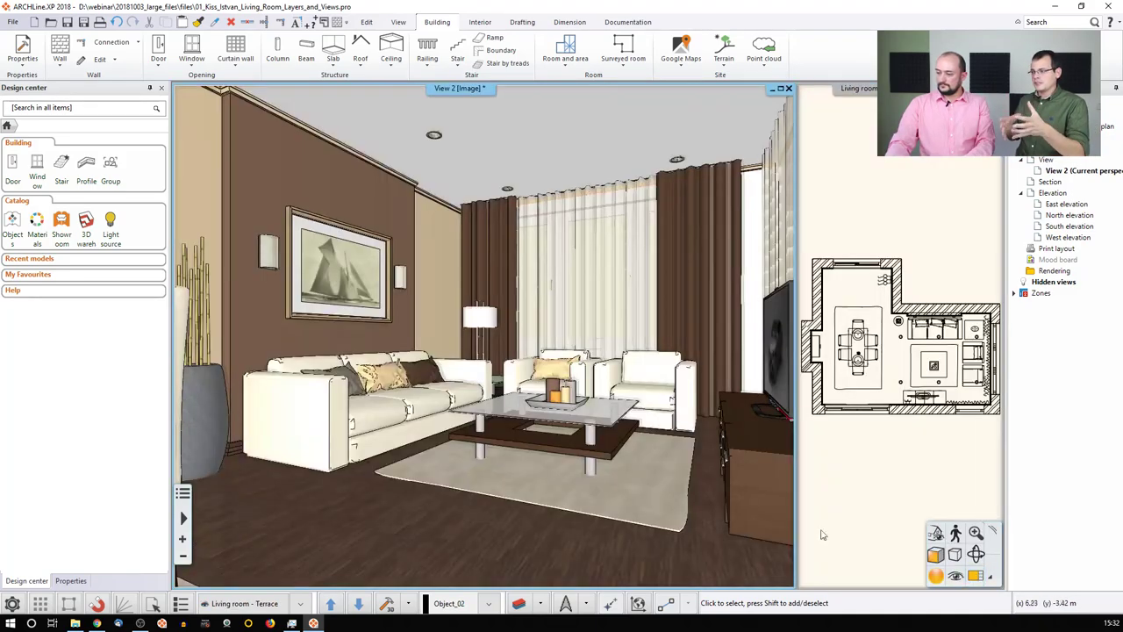
click(936, 535)
click(969, 452)
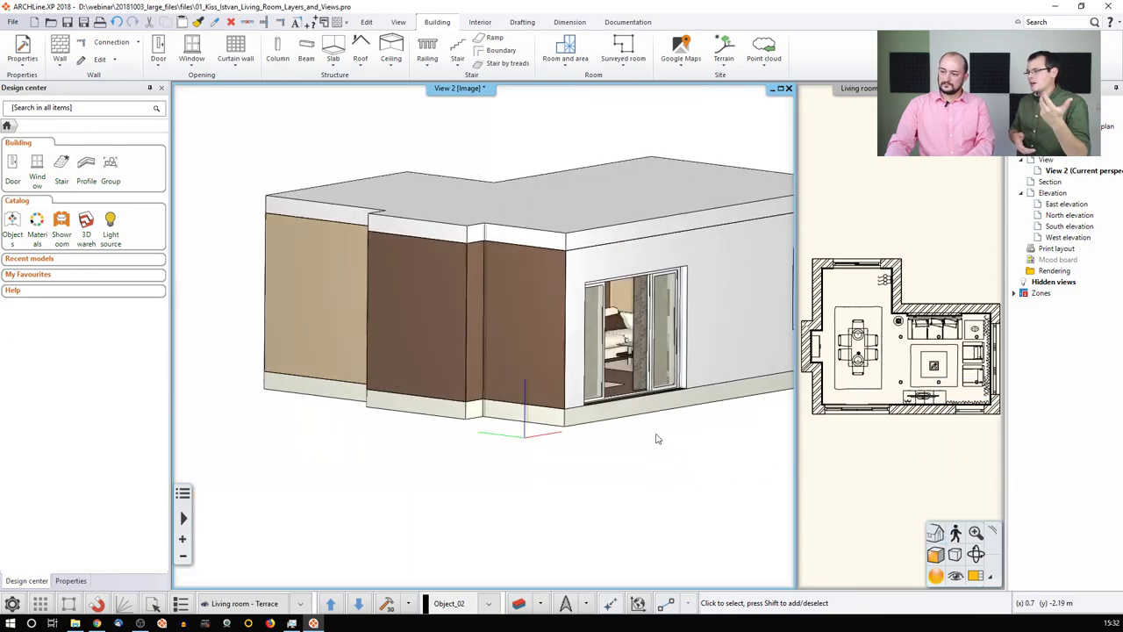
click(956, 575)
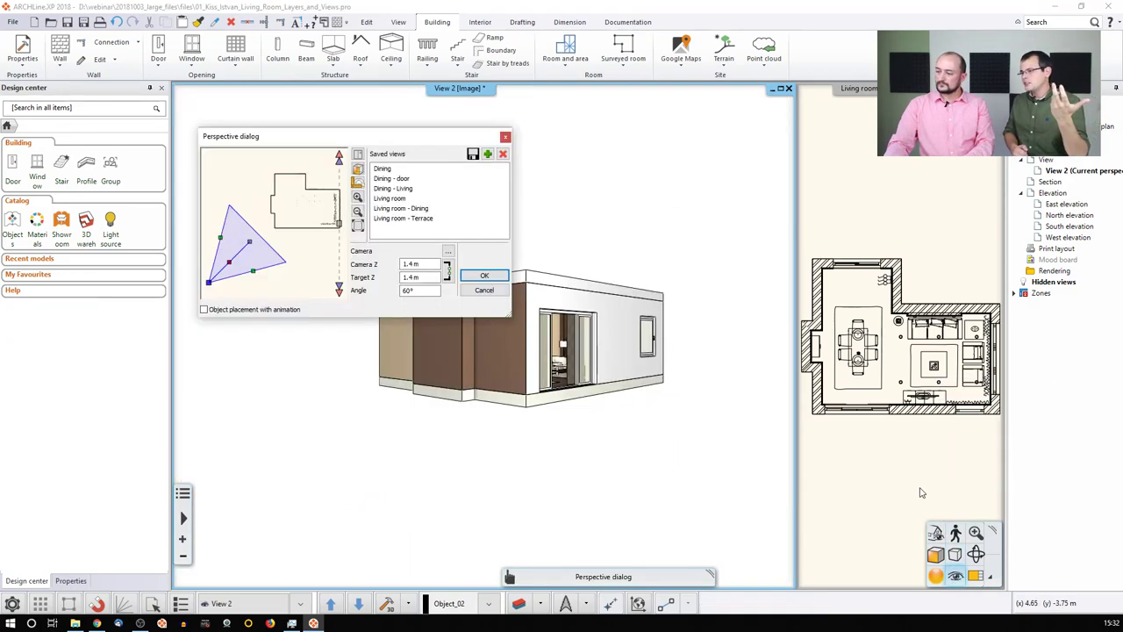
click(392, 169)
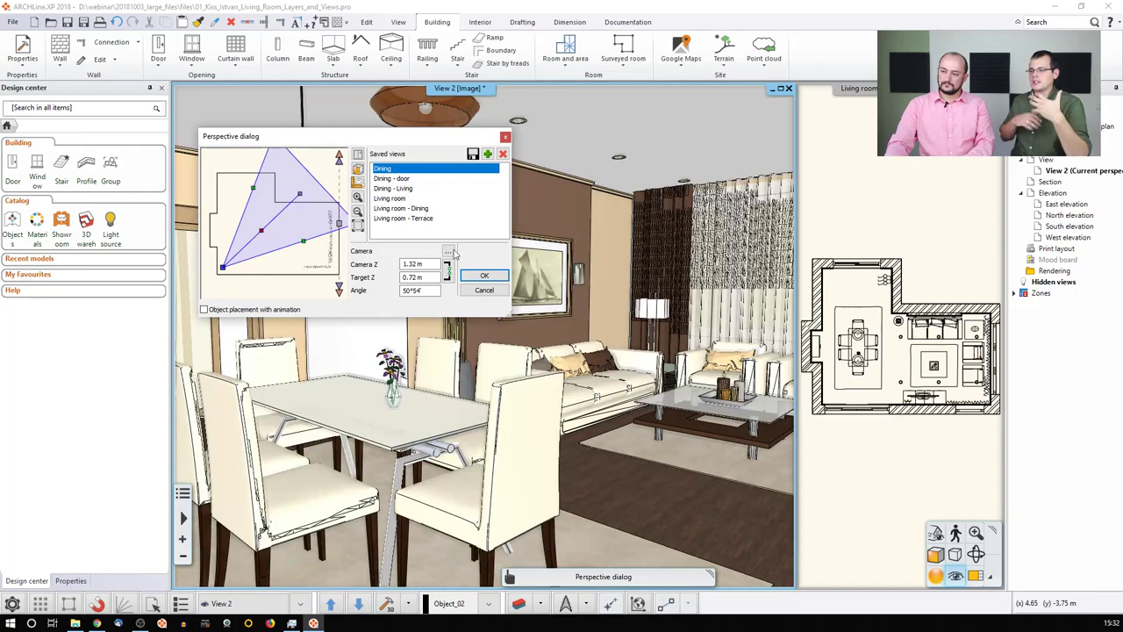
click(483, 275)
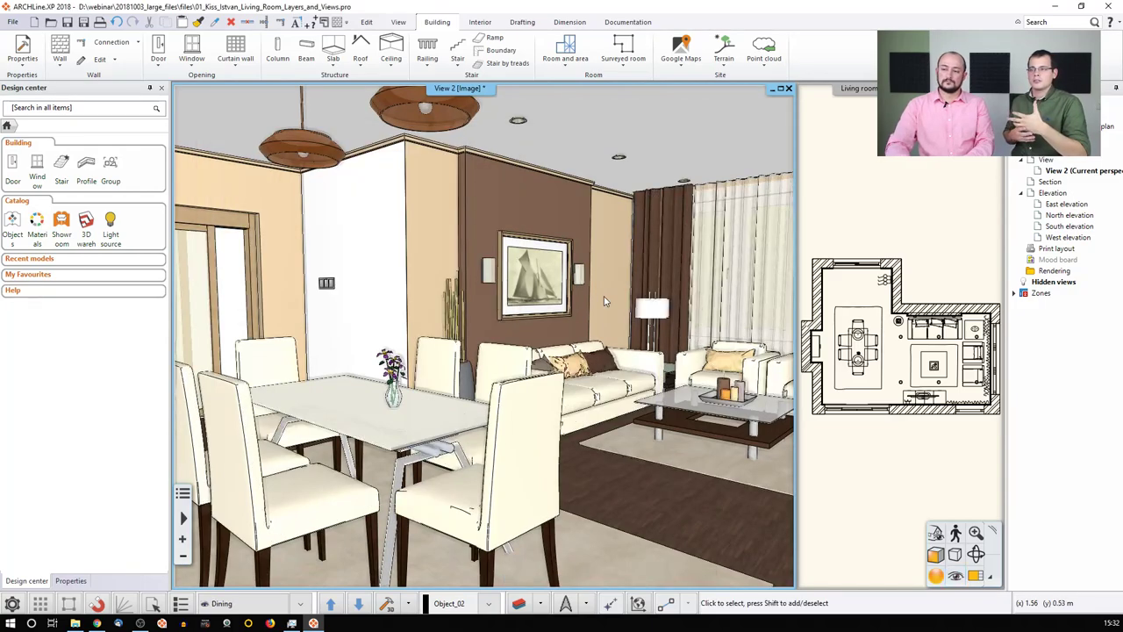
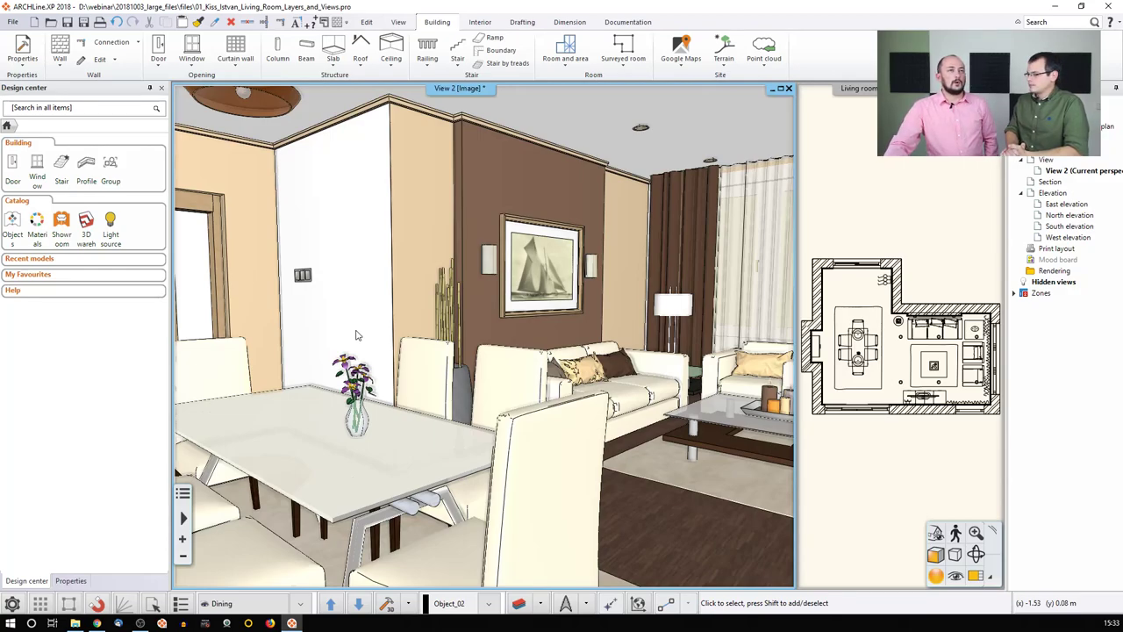
Zoom the 3D view and bring up the Perspective dialog with saved views like Dining and Living room.
scroll(355, 335, down, 2)
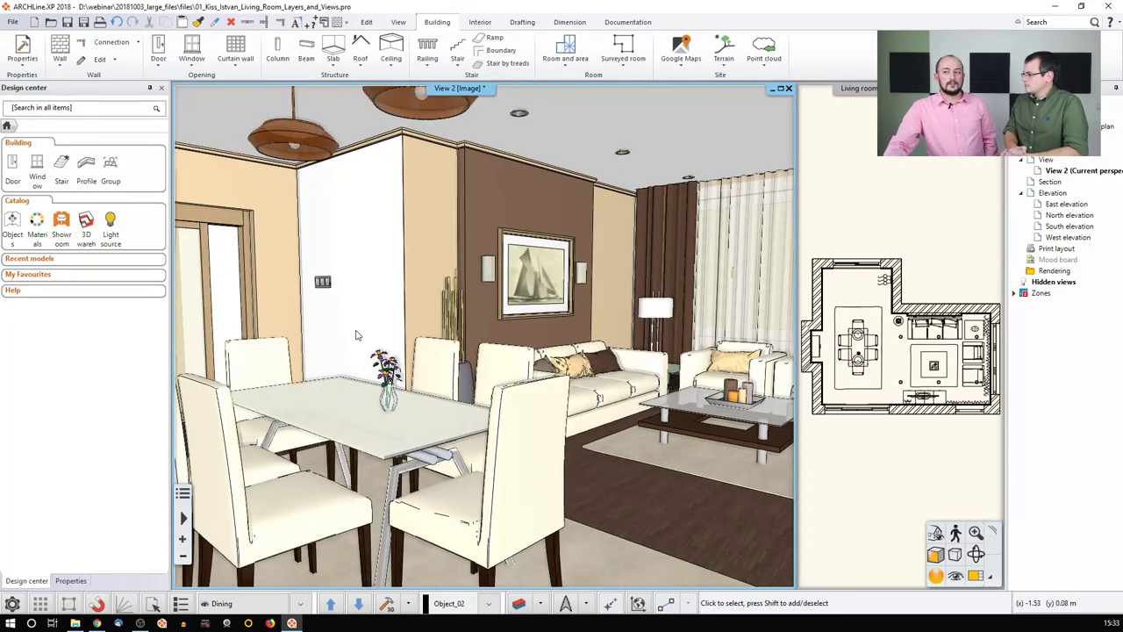
scroll(352, 380, up, 2)
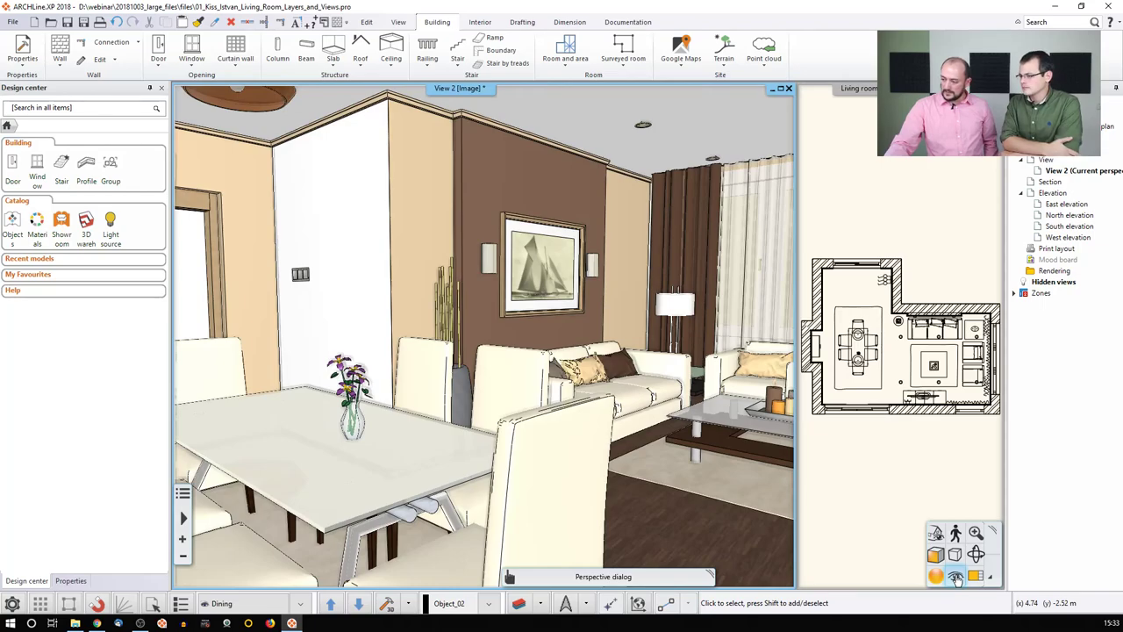
click(956, 578)
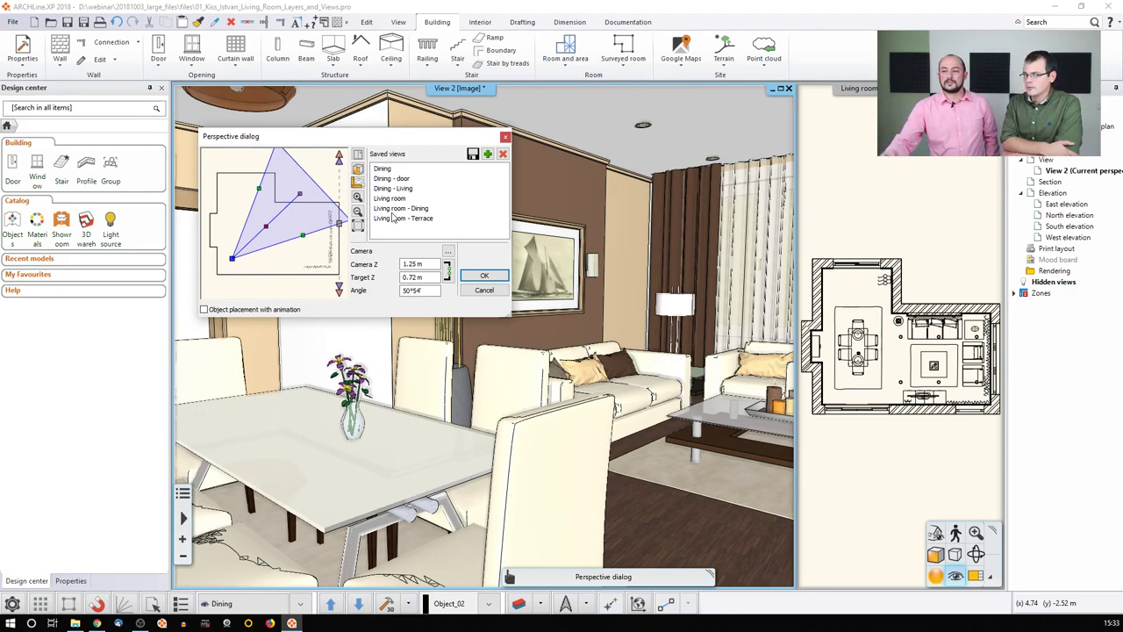
Add View_0 to the saved views and confirm its camera settings at position 4.04, 2.66, 1.25 m.
click(488, 154)
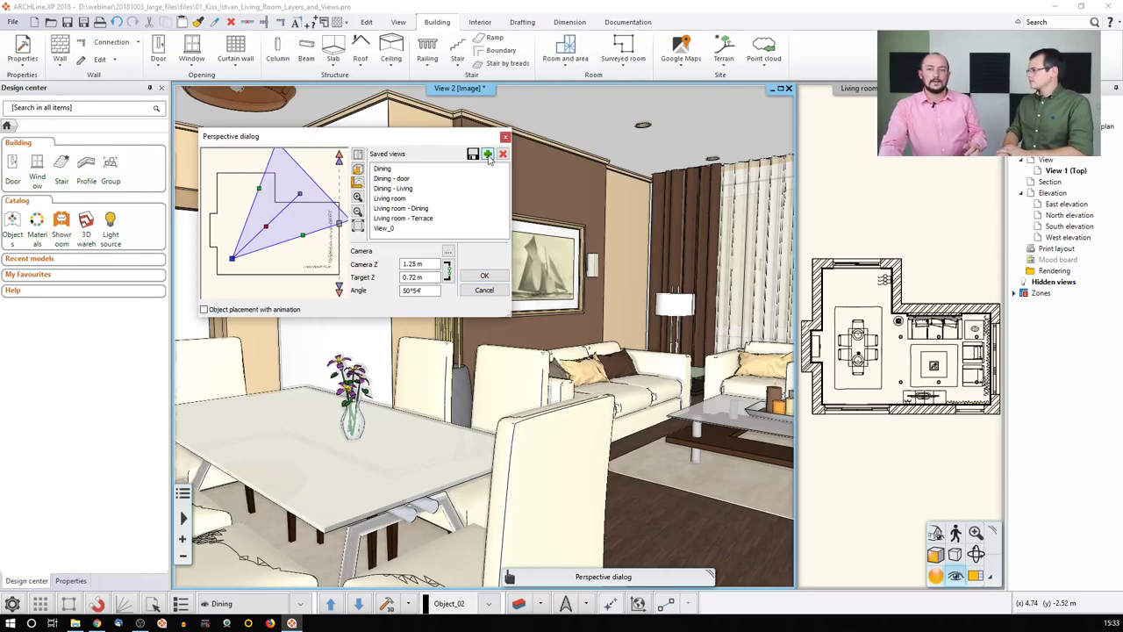
double_click(394, 231)
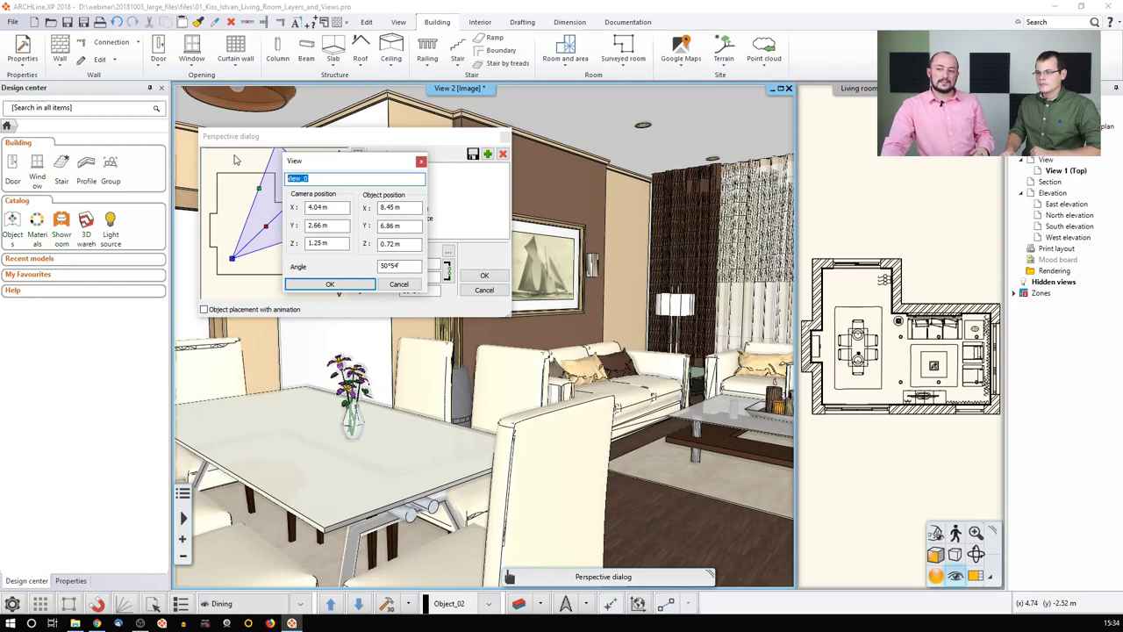
drag(298, 164, 527, 191)
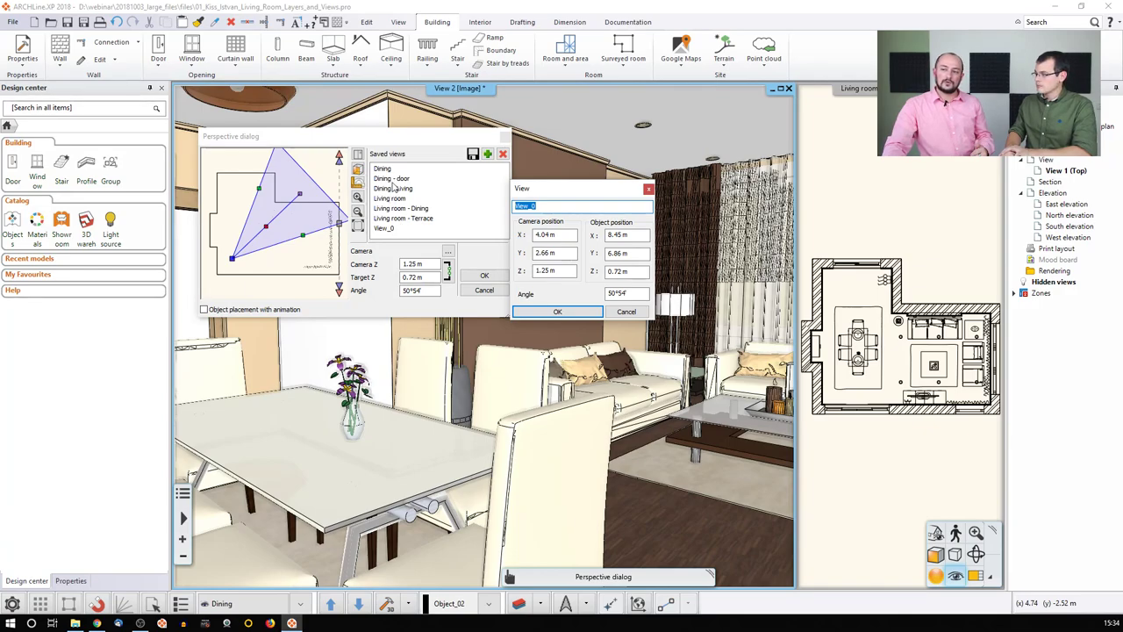
click(553, 311)
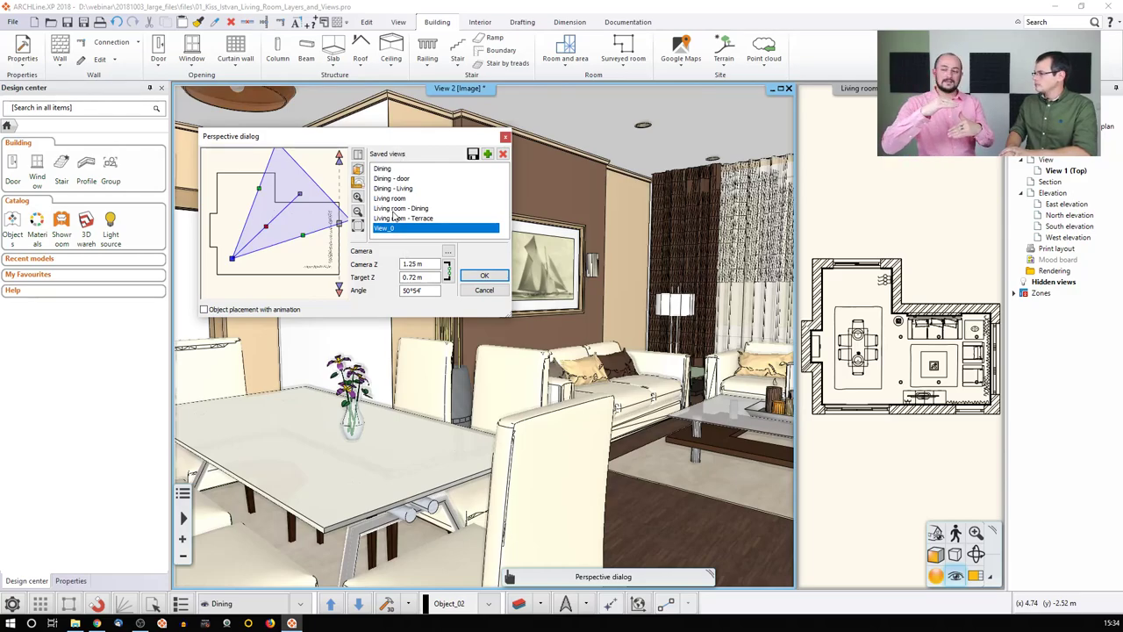
Preview each saved view in the list, from Dining through Living room - Terrace.
click(386, 168)
click(387, 178)
click(387, 189)
click(388, 198)
click(388, 208)
click(389, 217)
drag(389, 138, 857, 168)
Step through the saved views again and accept the Living room - Terrace view.
click(851, 196)
click(853, 206)
click(856, 215)
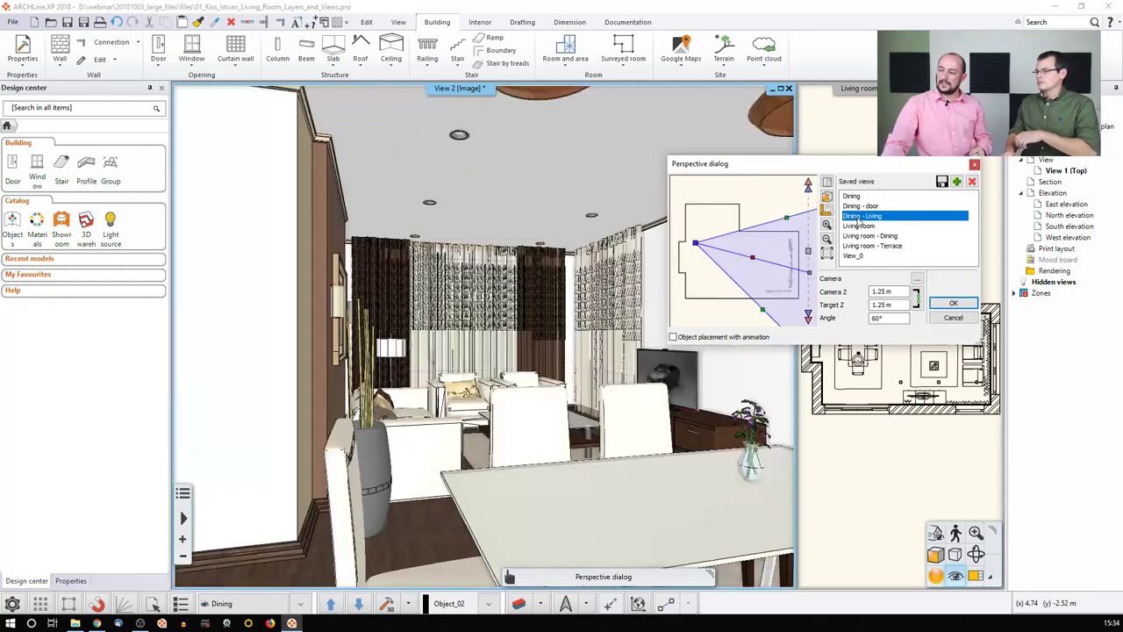
click(859, 226)
click(864, 236)
click(869, 246)
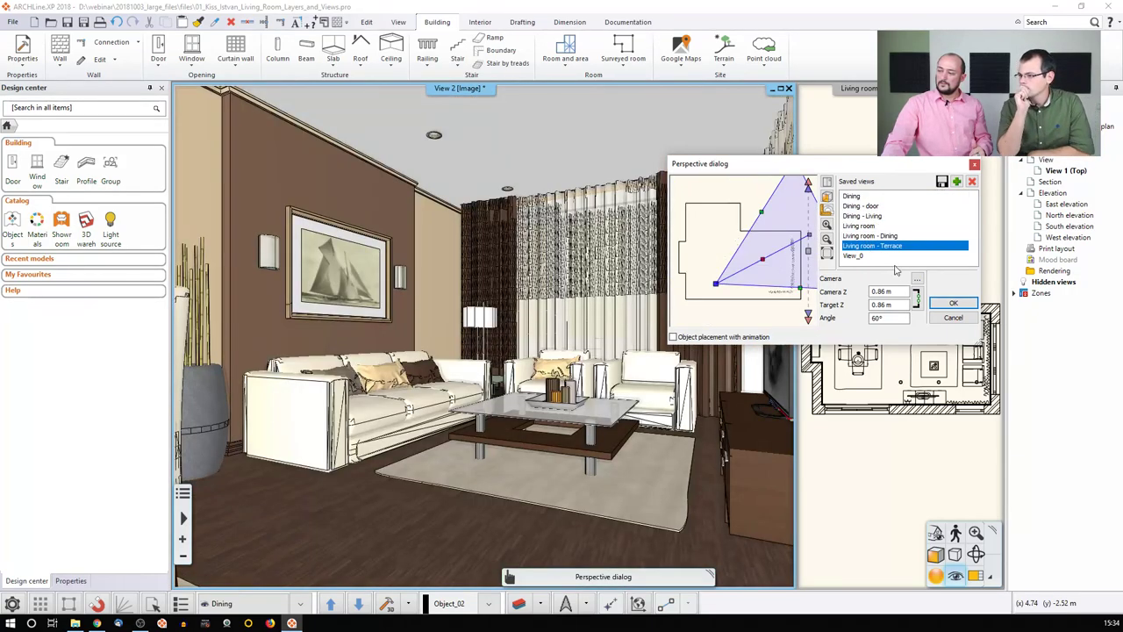
click(953, 303)
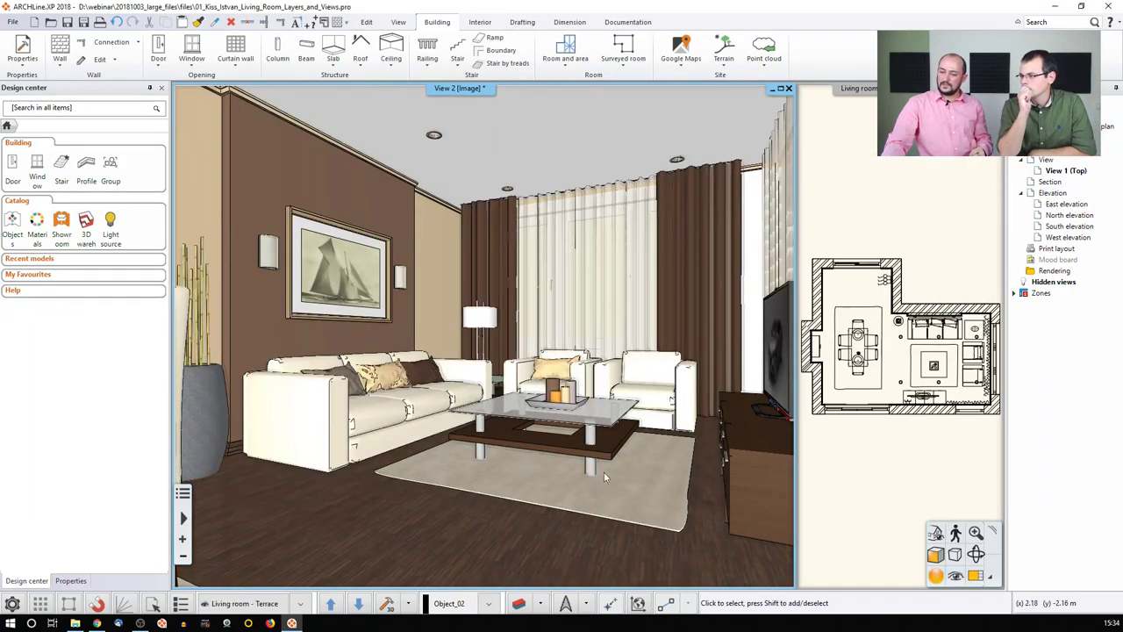
Jump to Dining from the toolbar view dropdown, then fly the camera on through the next saved views.
click(300, 603)
click(246, 518)
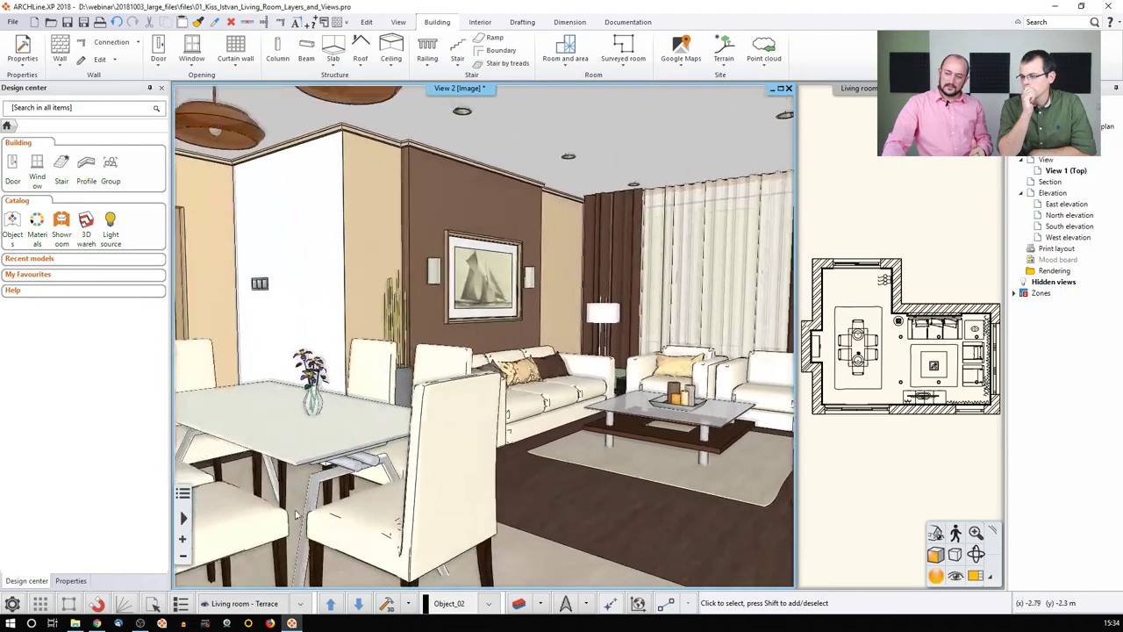
click(359, 604)
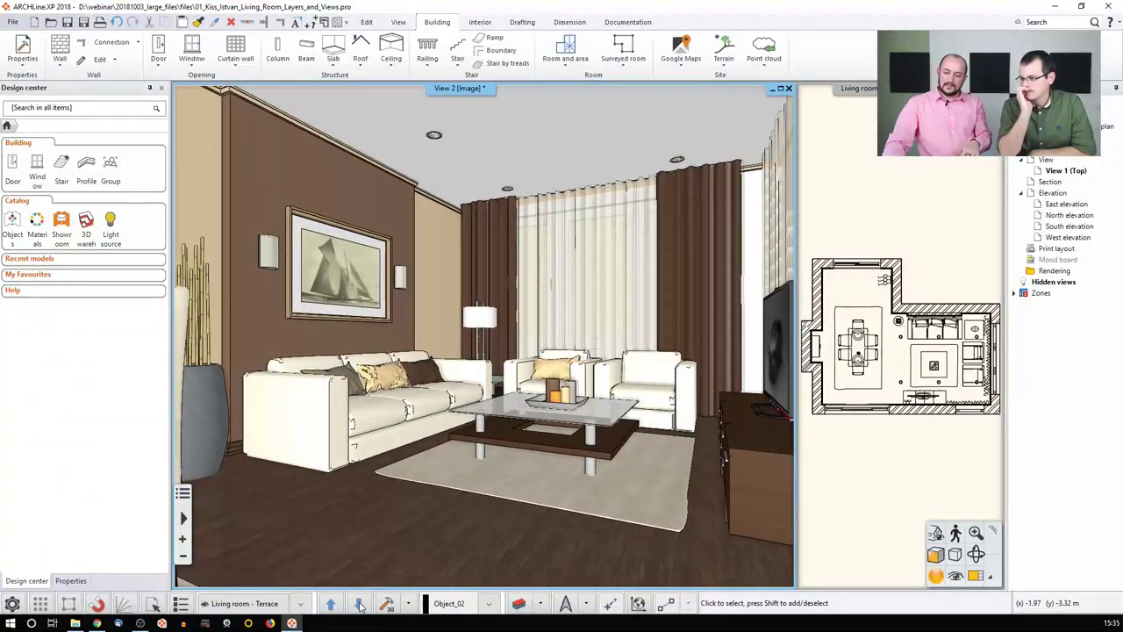
click(359, 604)
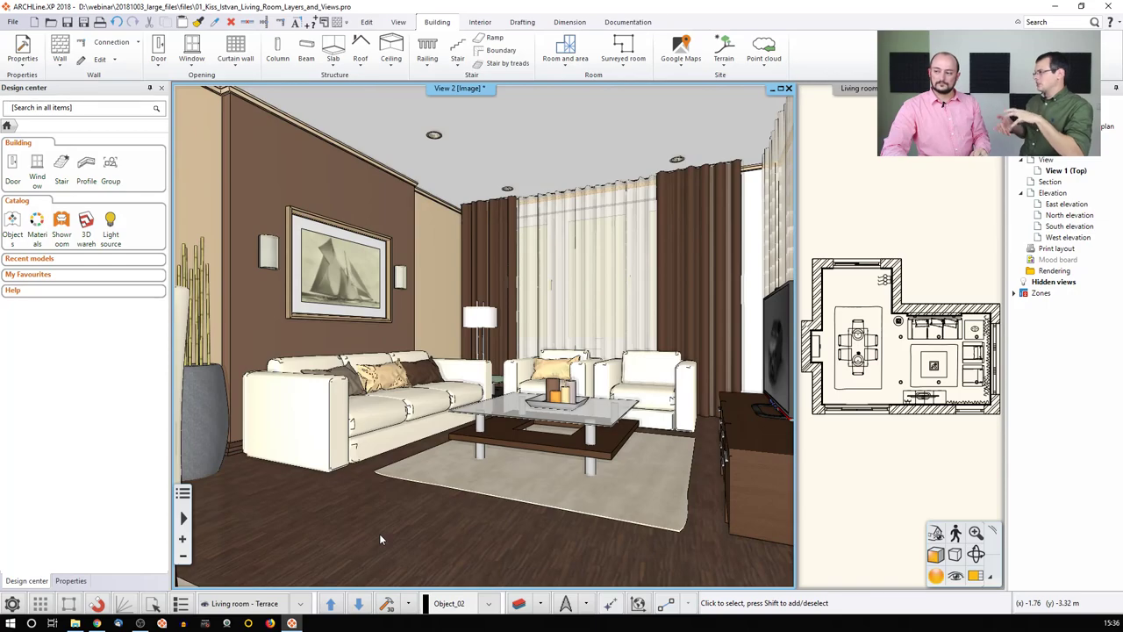
click(13, 21)
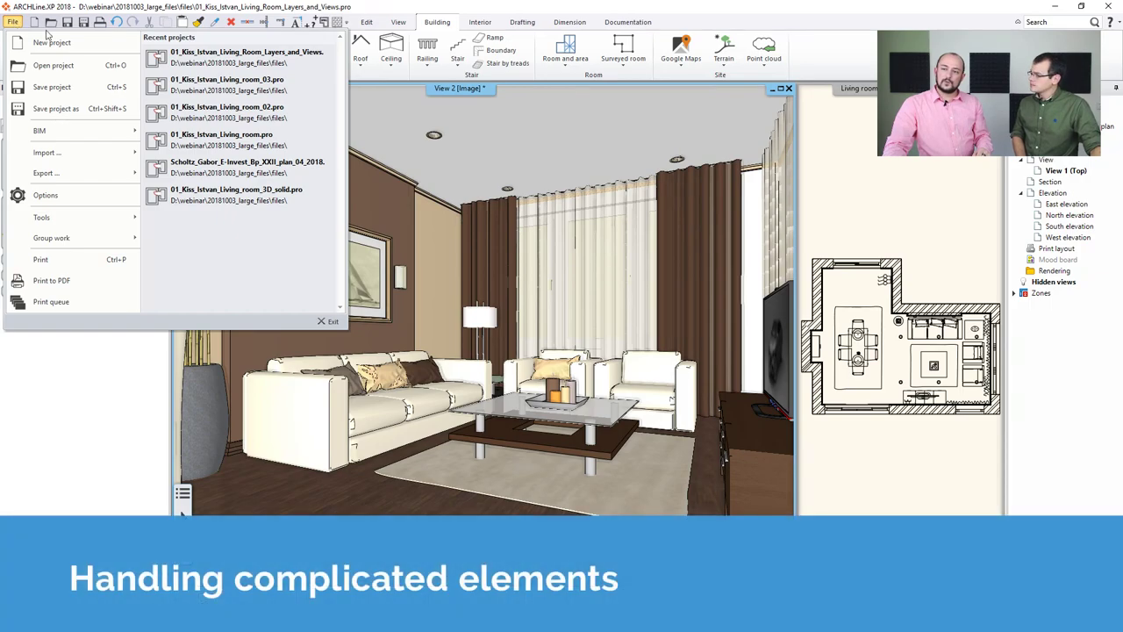
click(213, 197)
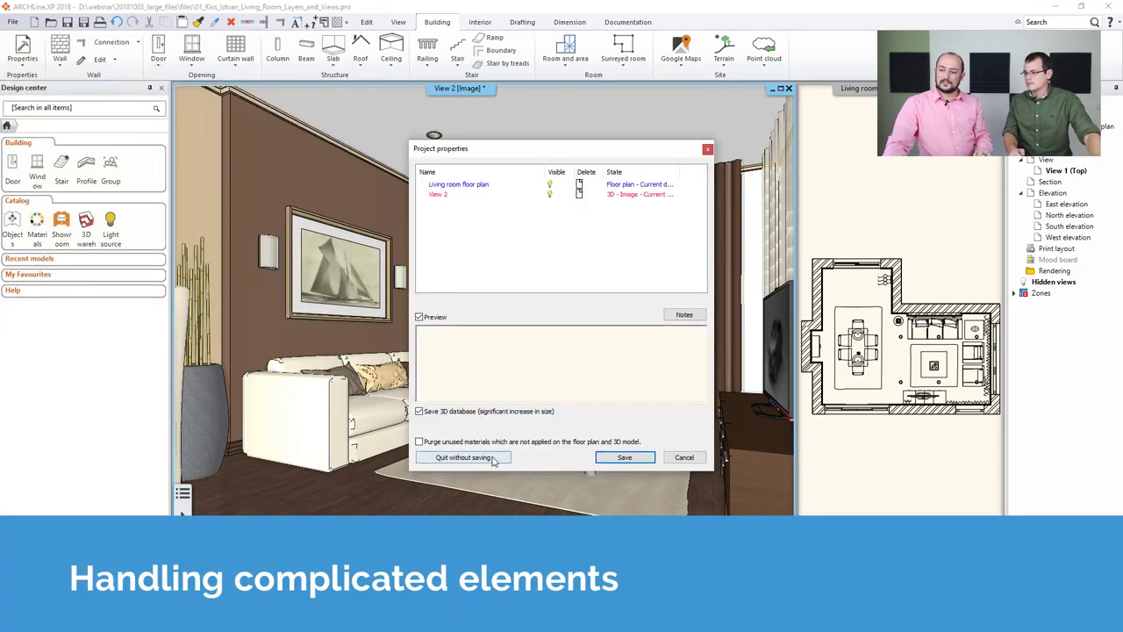
click(462, 457)
click(586, 340)
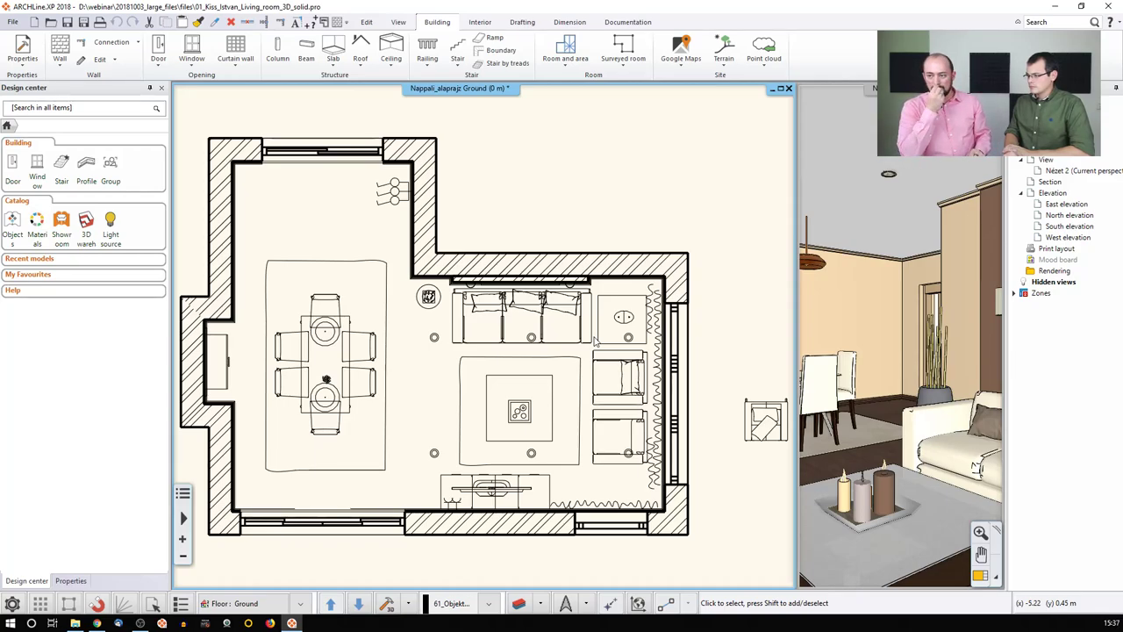
Pan to the lone IKEA Armchair, then show the Design center Objects catalog by category.
middle_drag(766, 419, 549, 371)
click(552, 373)
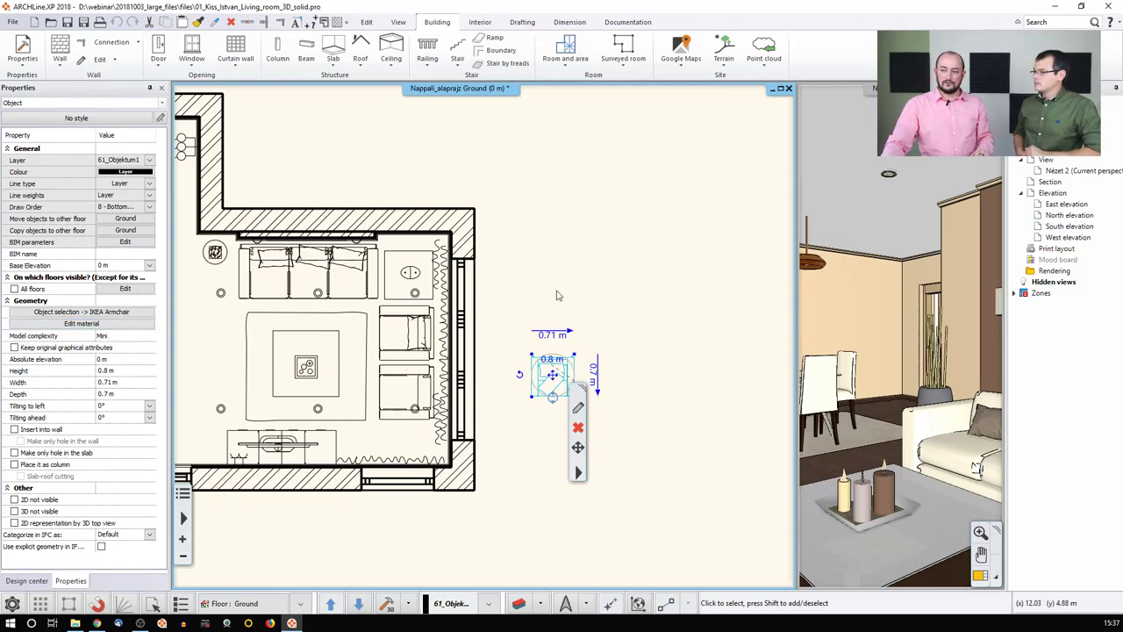
click(586, 283)
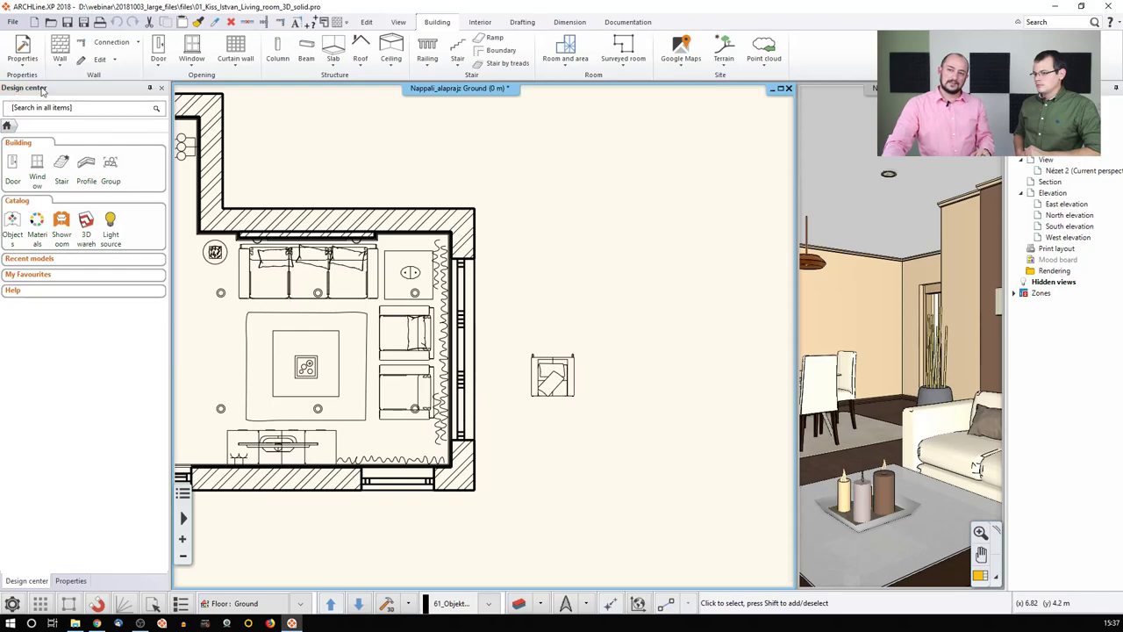
click(13, 226)
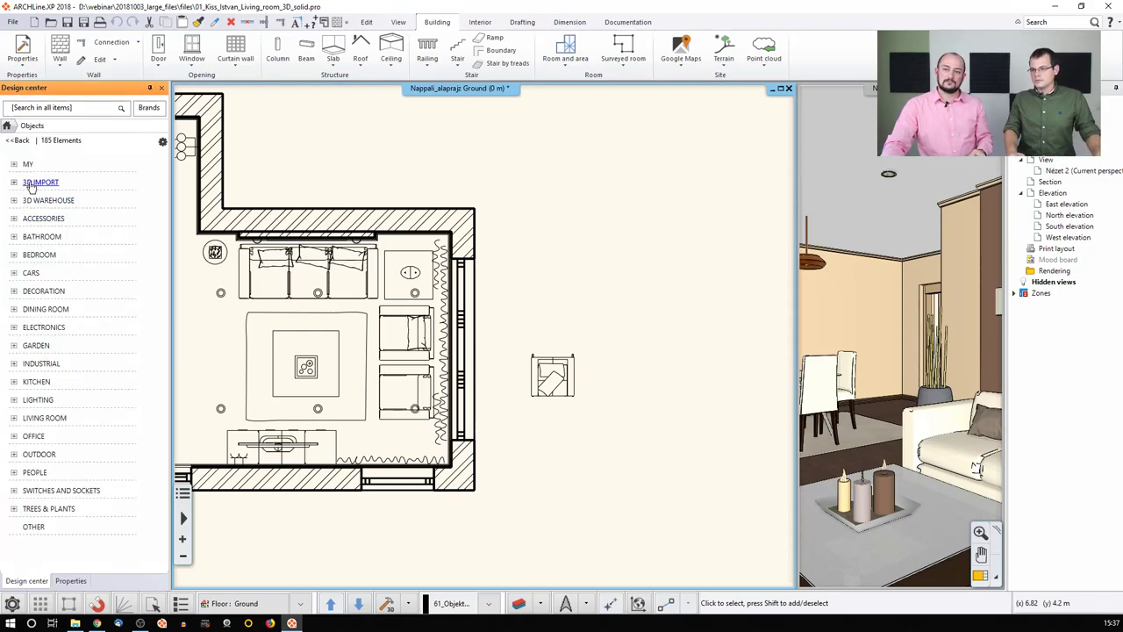
Under 3D IMPORT > 3D WAREHOUSE, list Other (137) and preview the 270-60I Bench details.
click(32, 183)
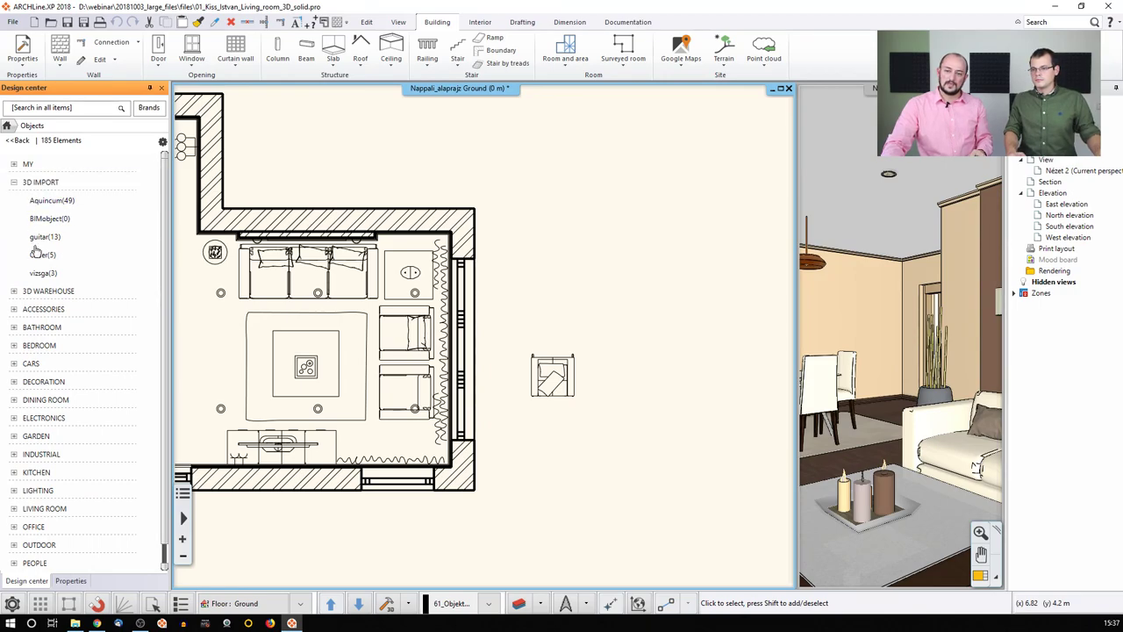
click(48, 292)
click(46, 345)
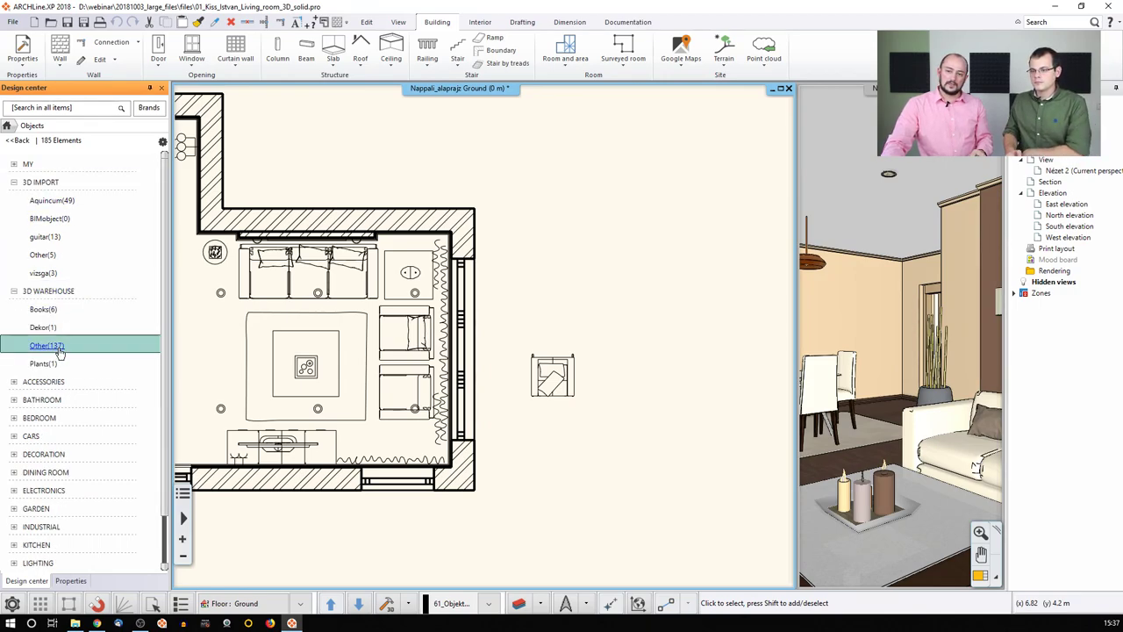
mouse_move(138, 324)
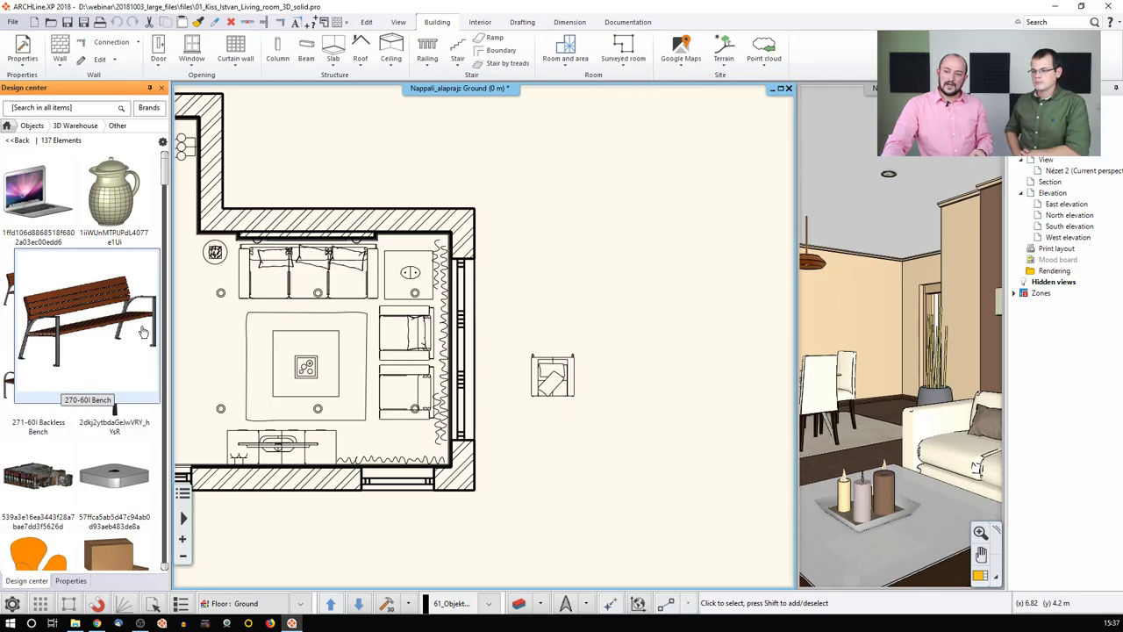
click(83, 314)
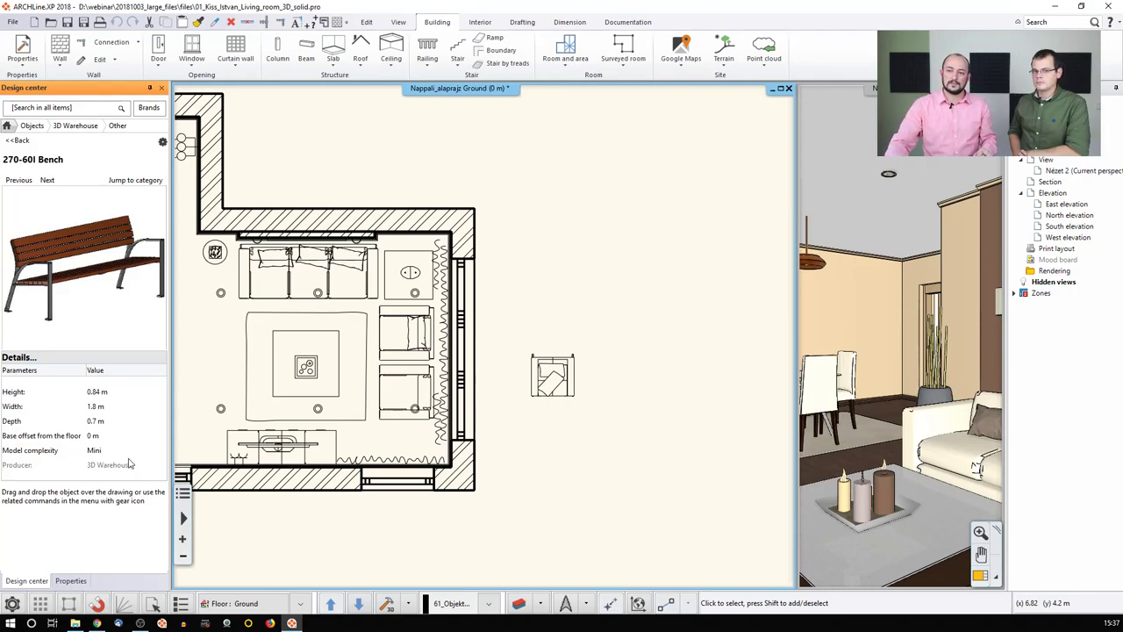
click(17, 141)
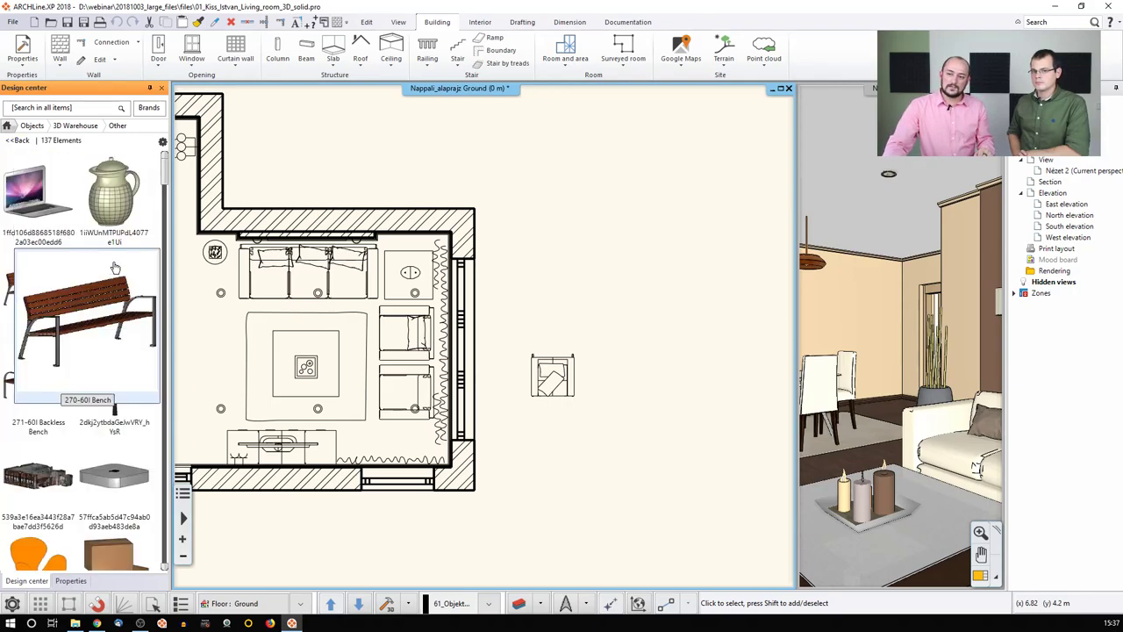
Show the ÉRVAS AROMÁTICAS planter details, sized 0.47 × 0.19 × 0.32 m.
scroll(172, 275, down, 5)
scroll(172, 275, down, 10)
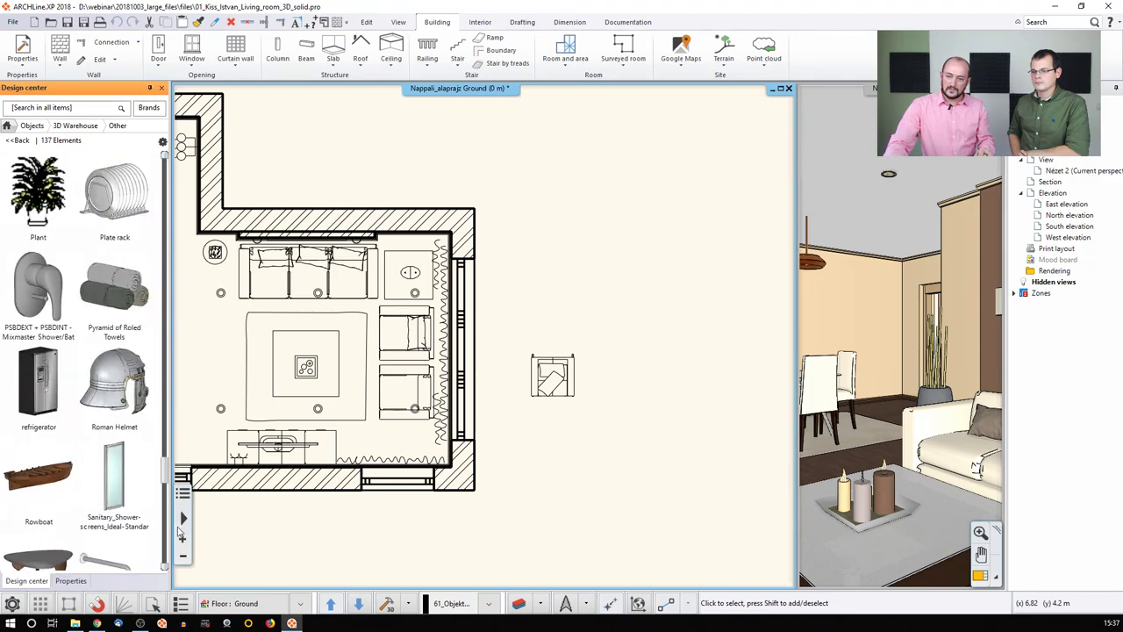
mouse_move(79, 518)
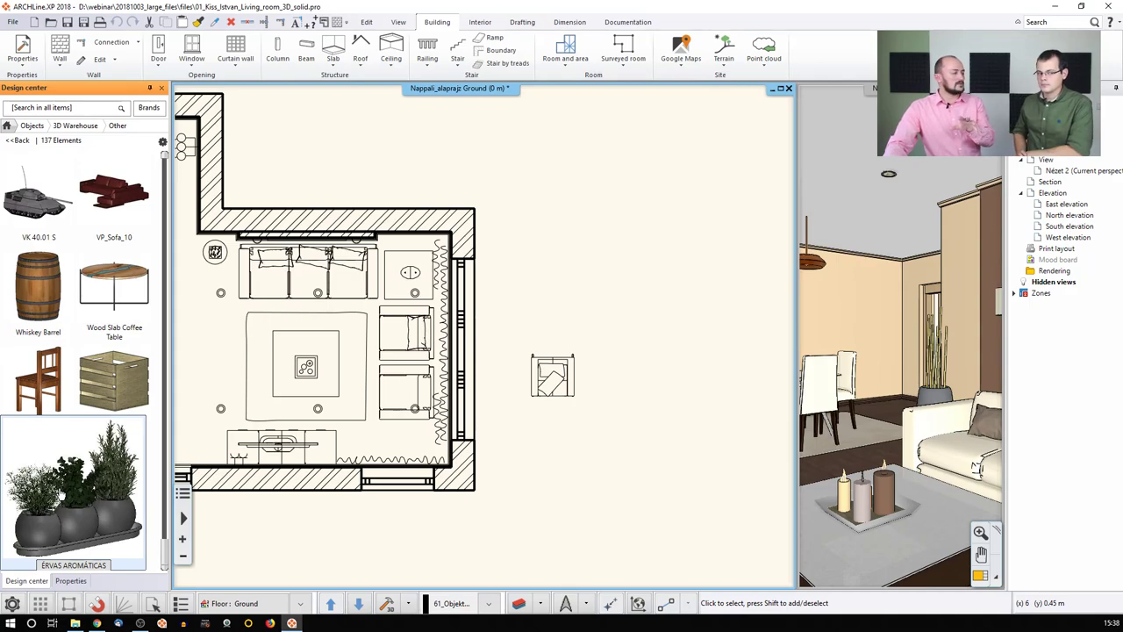
click(65, 498)
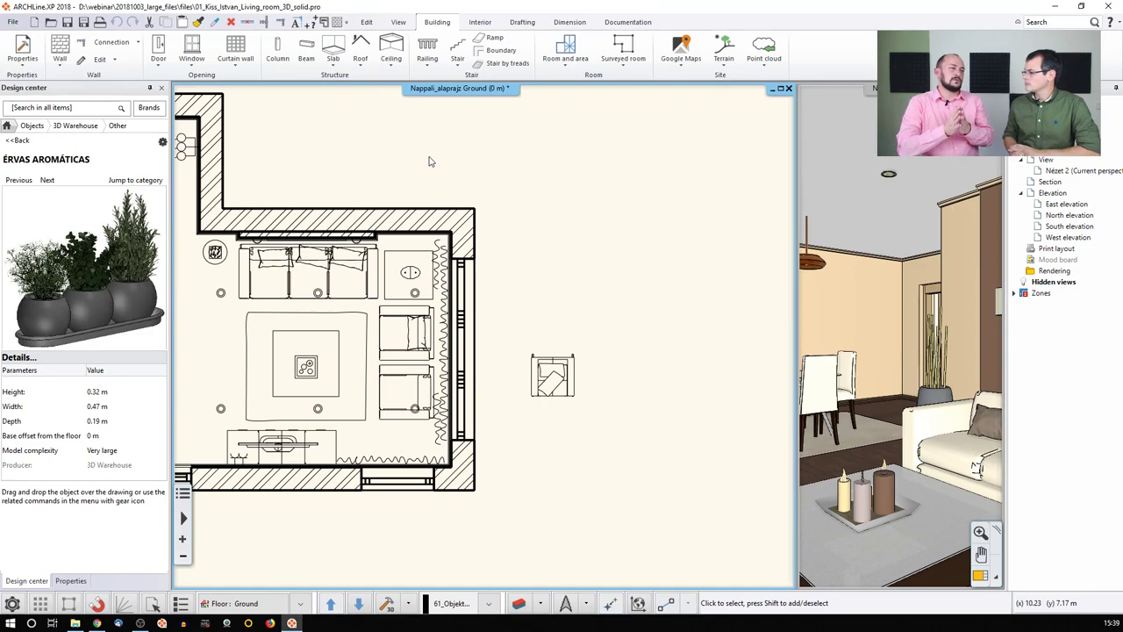
Set the selected object to the IKEA Armchair in Object placement.
click(552, 376)
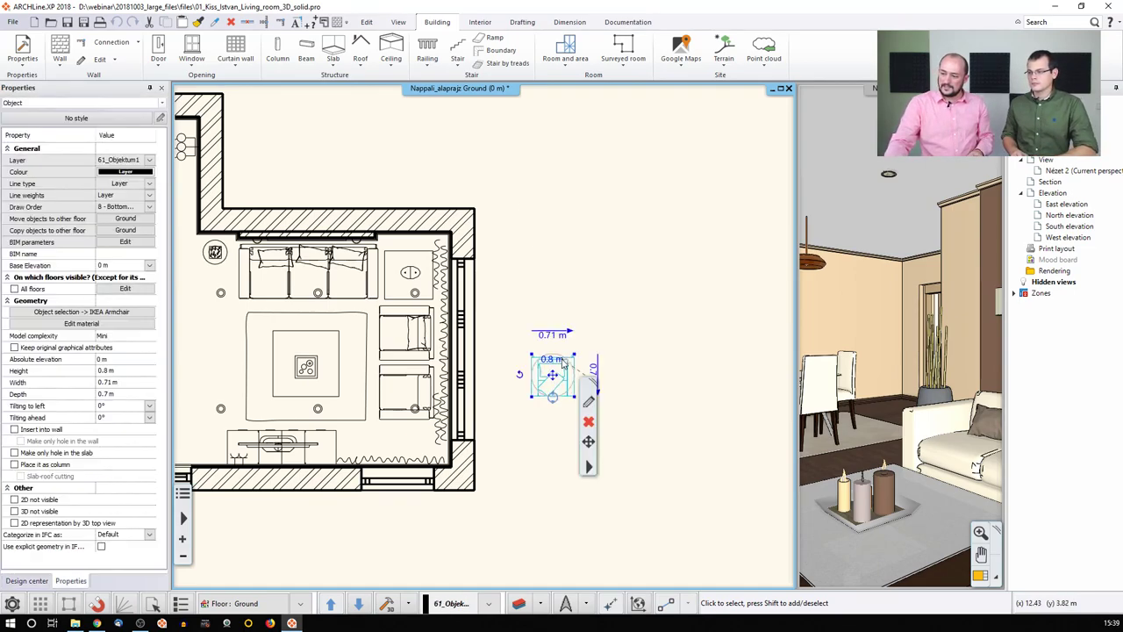
click(589, 401)
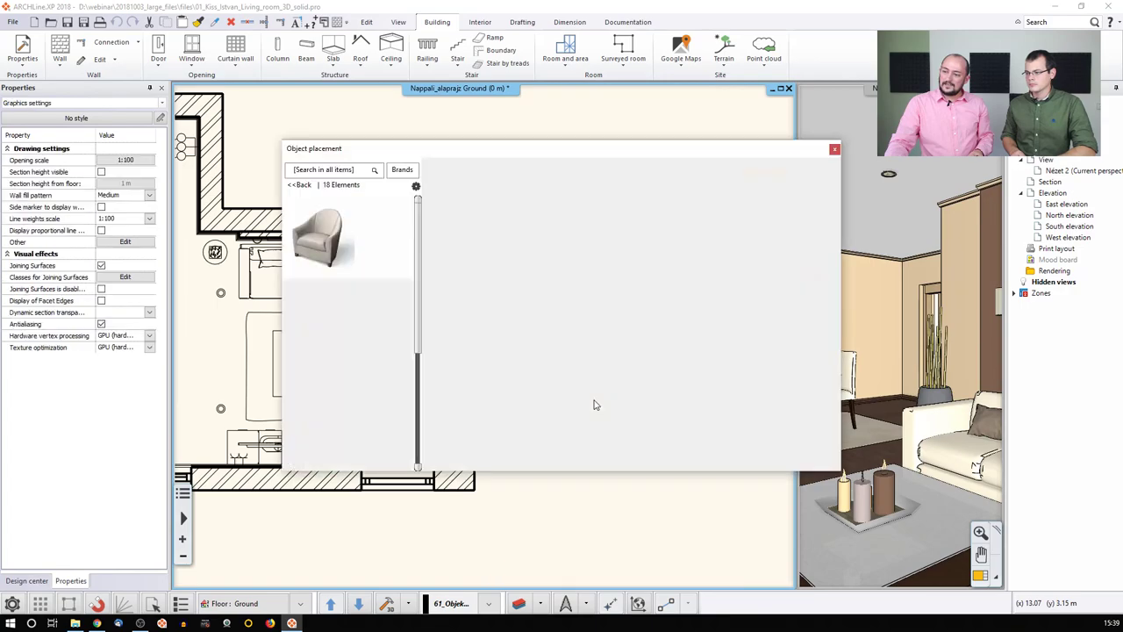
drag(522, 267, 553, 324)
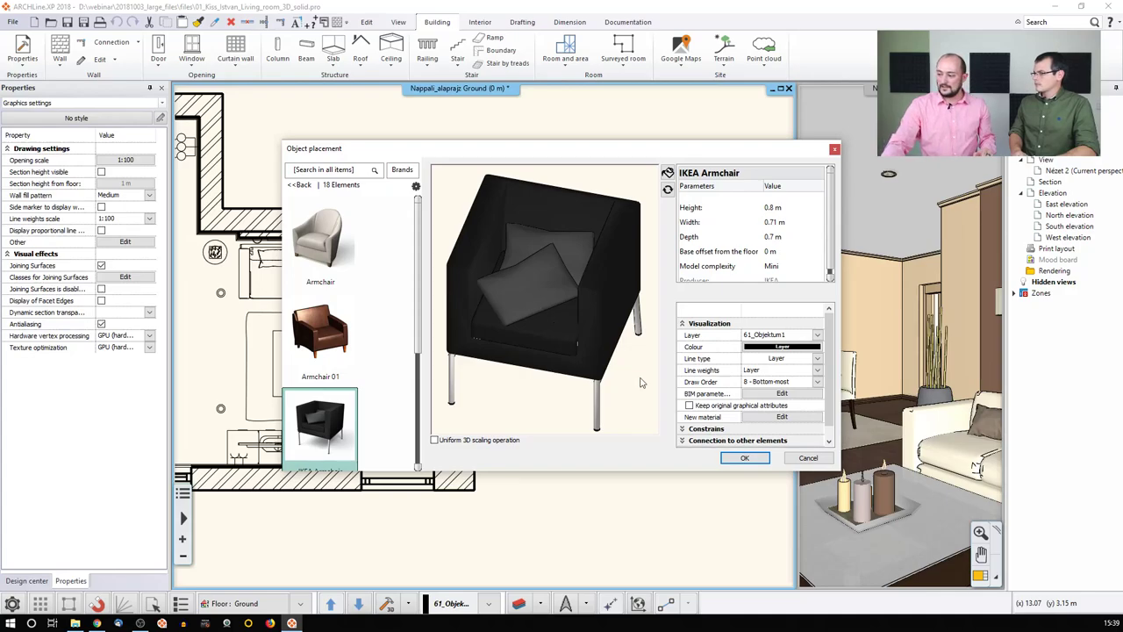
click(763, 458)
Regenerate the 3D model with the new armchair and maximise the 3D view.
click(568, 379)
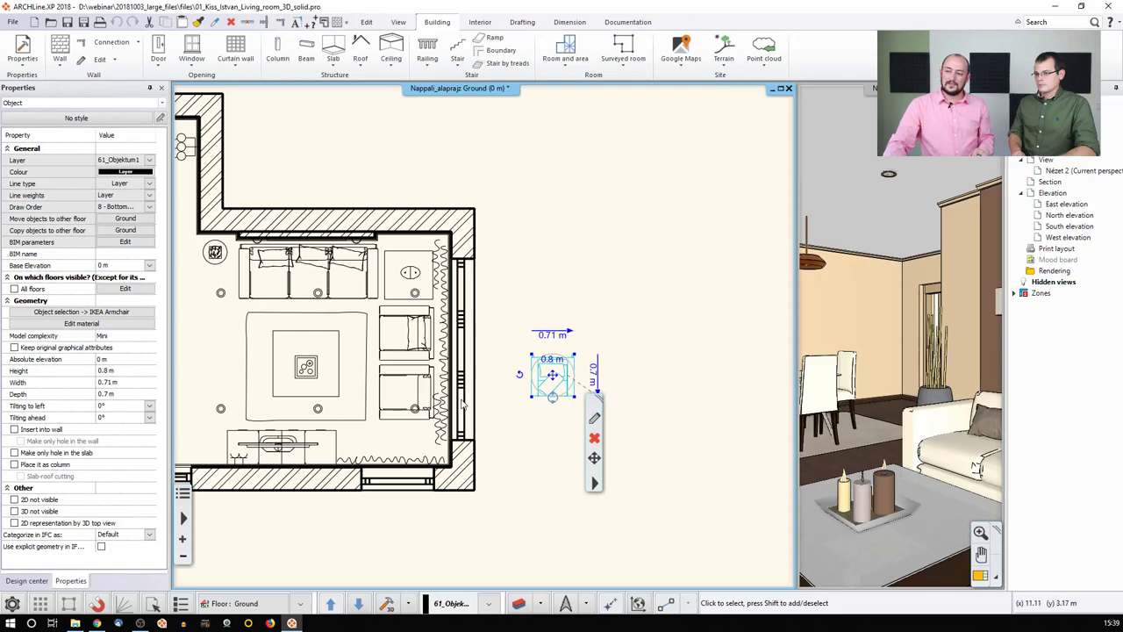
click(386, 603)
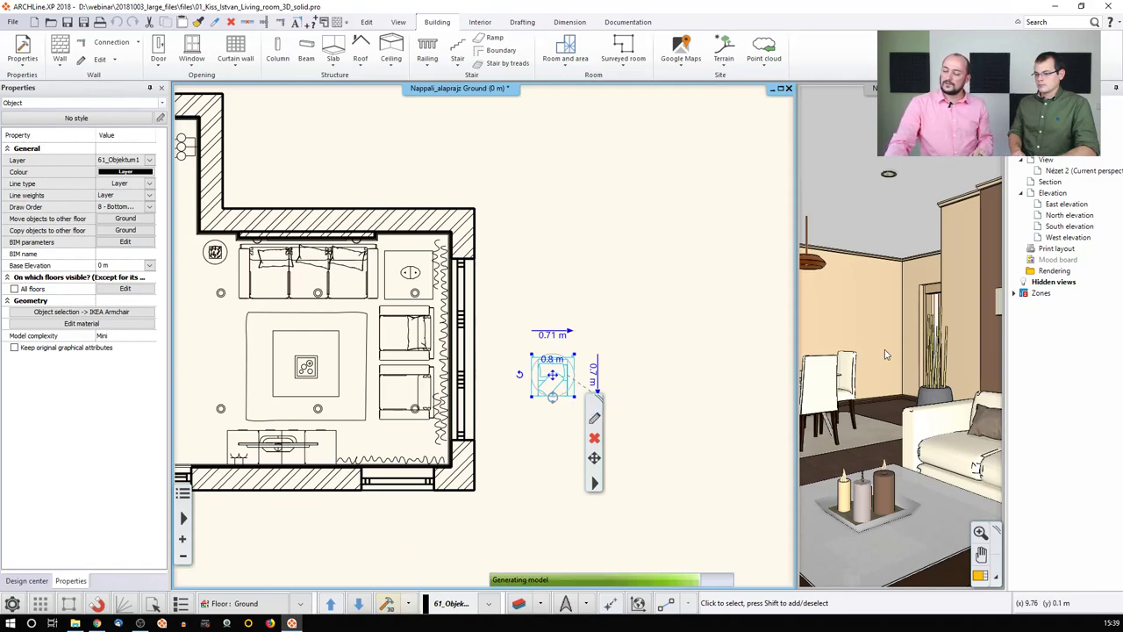
drag(897, 338, 816, 347)
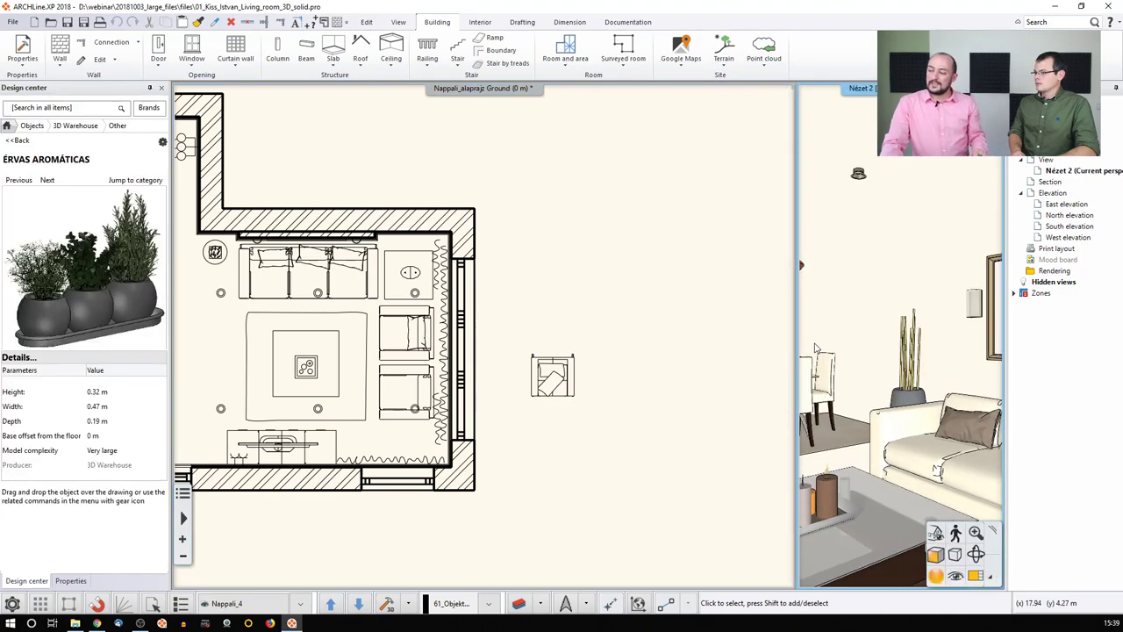
double_click(896, 407)
Zoom and orbit the 3D view to the black armchairs beside the curtains.
scroll(862, 387, down, 6)
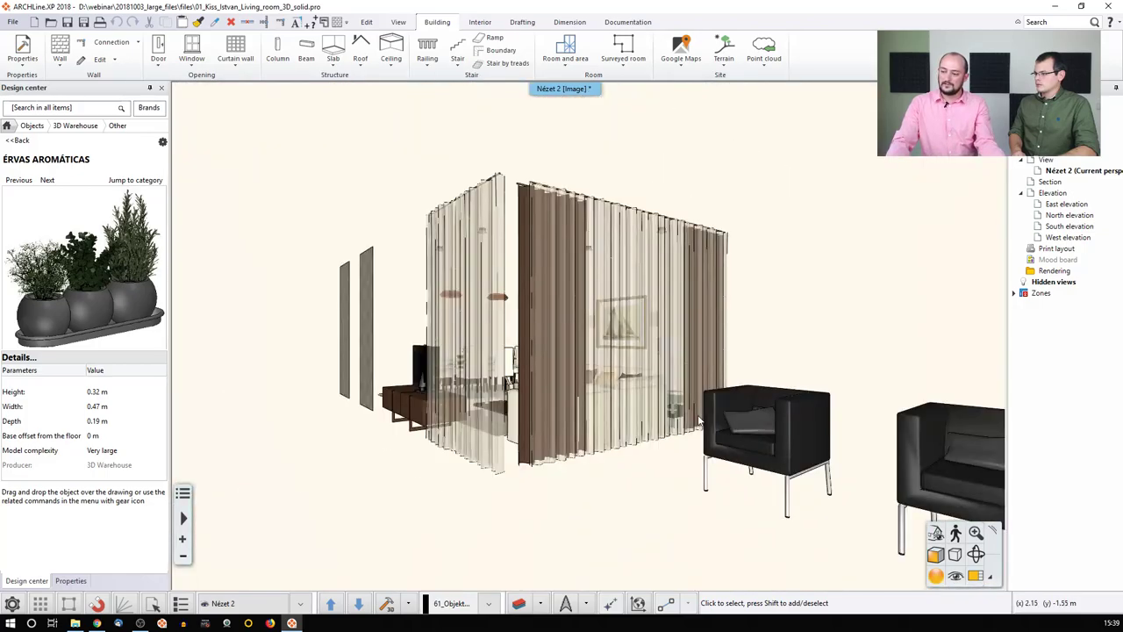
drag(699, 421, 619, 447)
scroll(619, 447, up, 4)
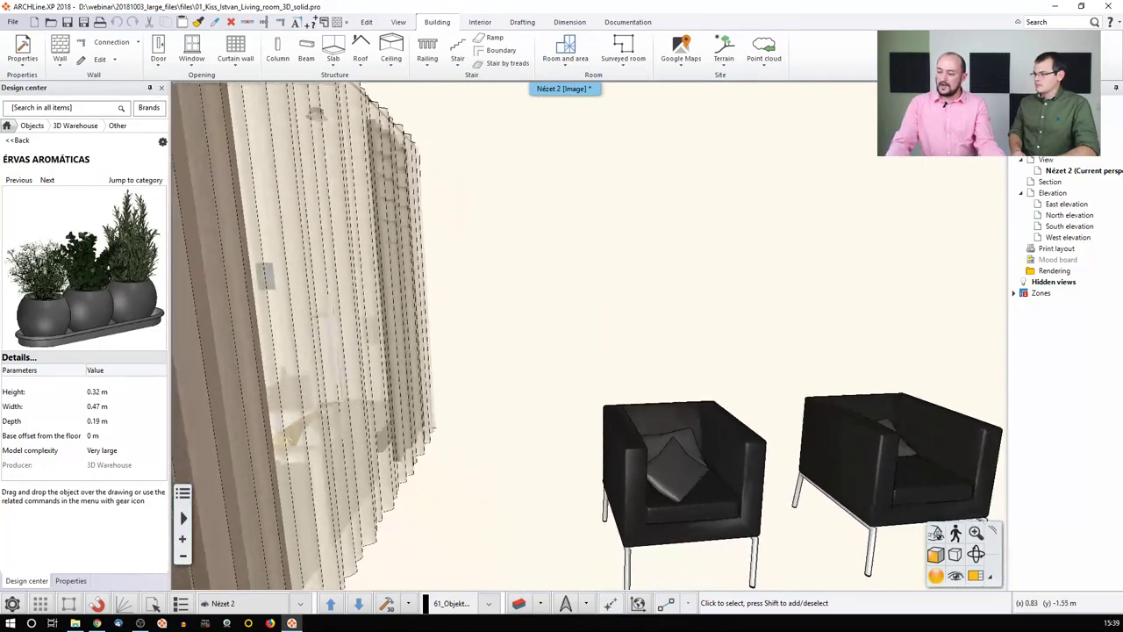
scroll(609, 407, up, 5)
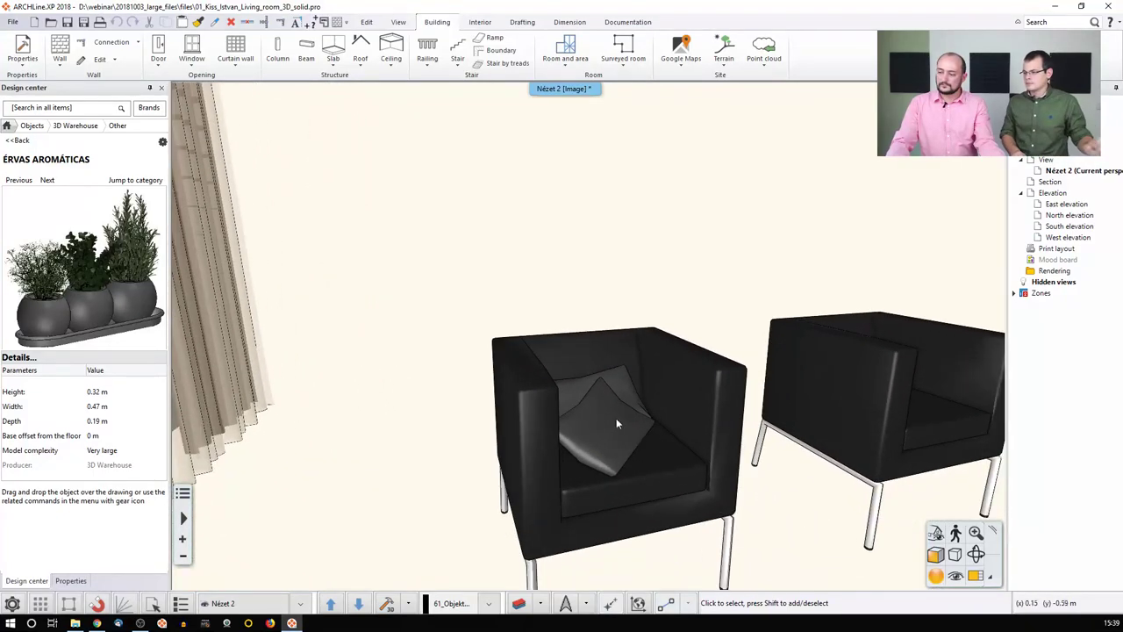
Select the left black armchair and bring up the Interior Single object options.
click(636, 434)
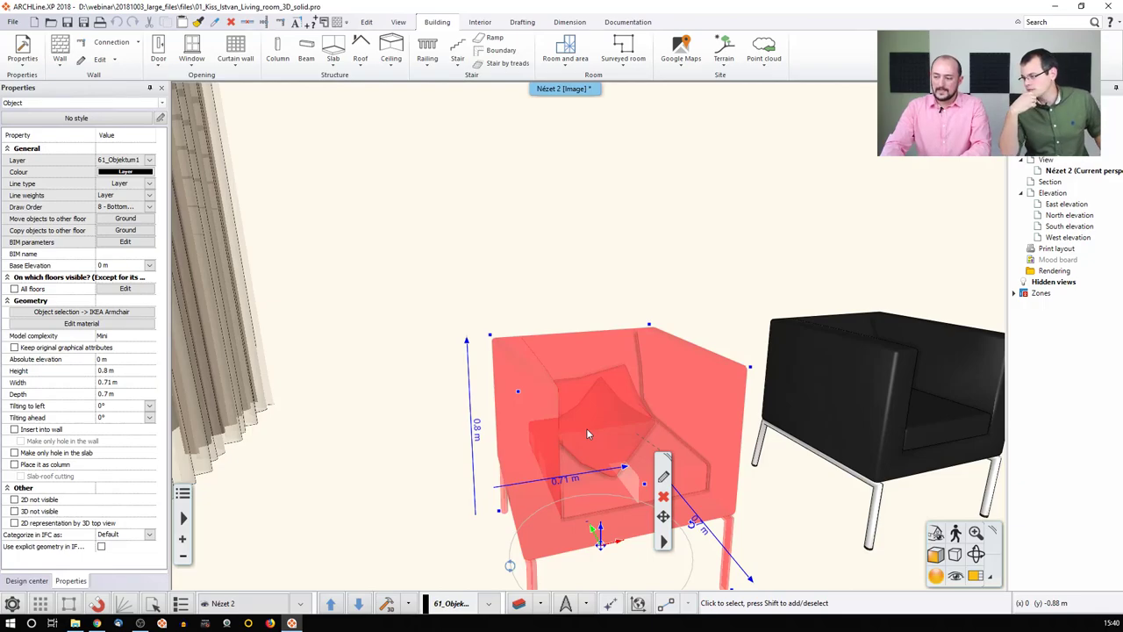
click(540, 263)
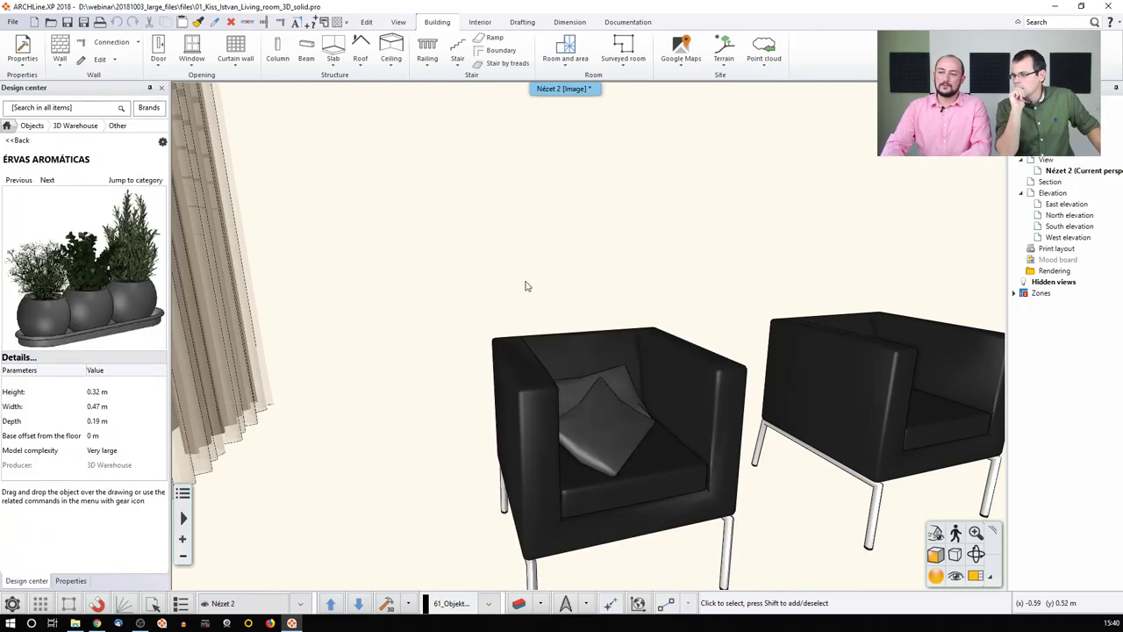
click(590, 401)
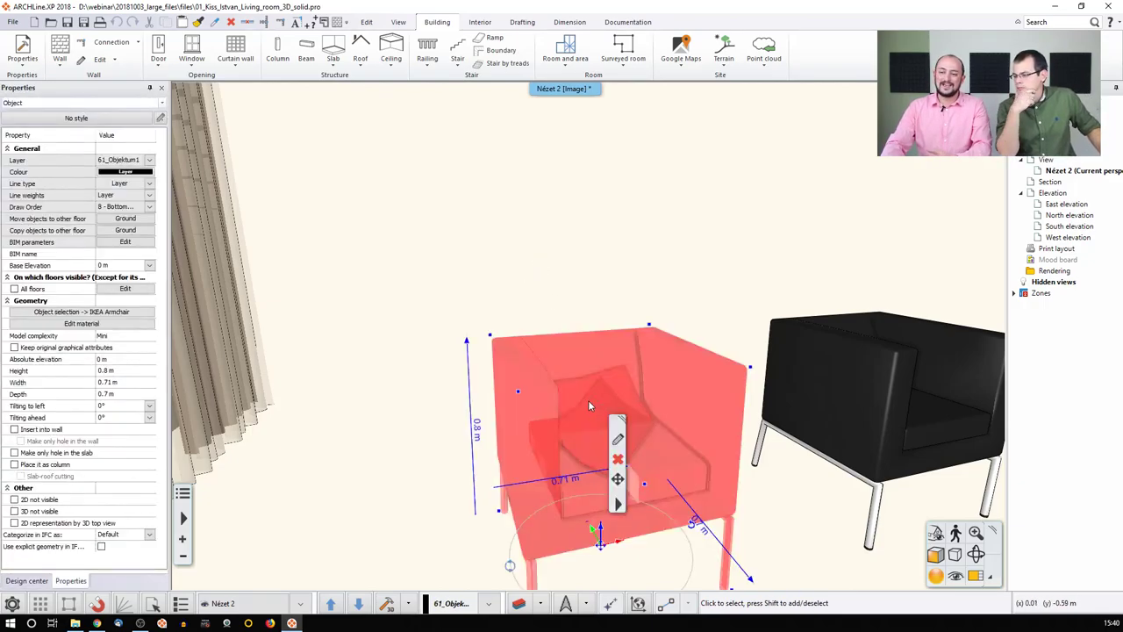
scroll(587, 400, down, 1)
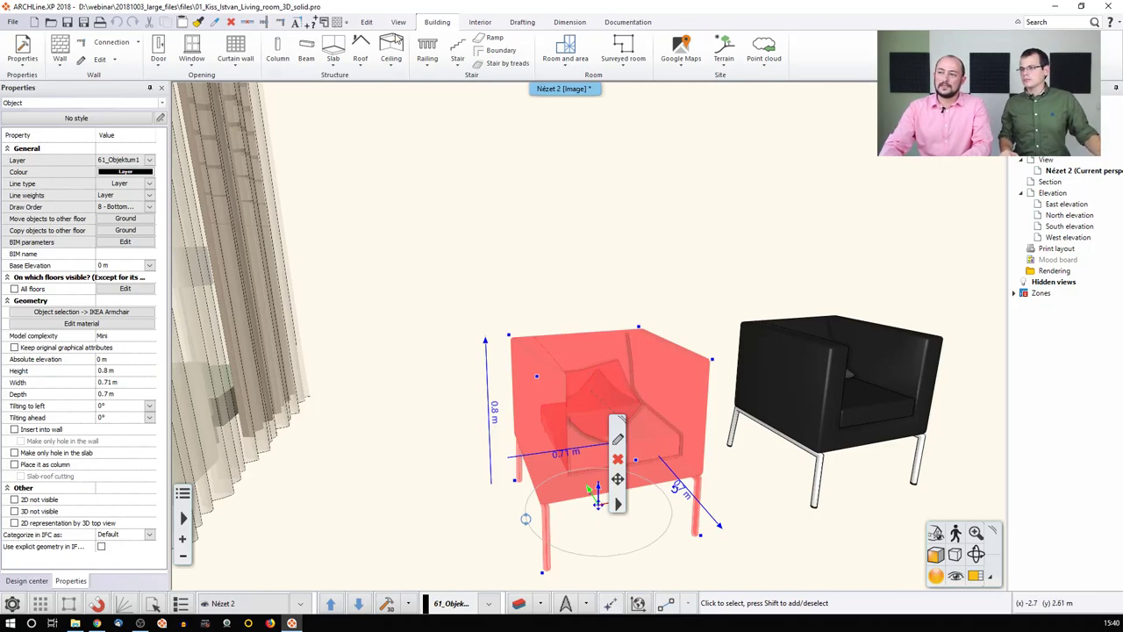
click(478, 24)
click(157, 63)
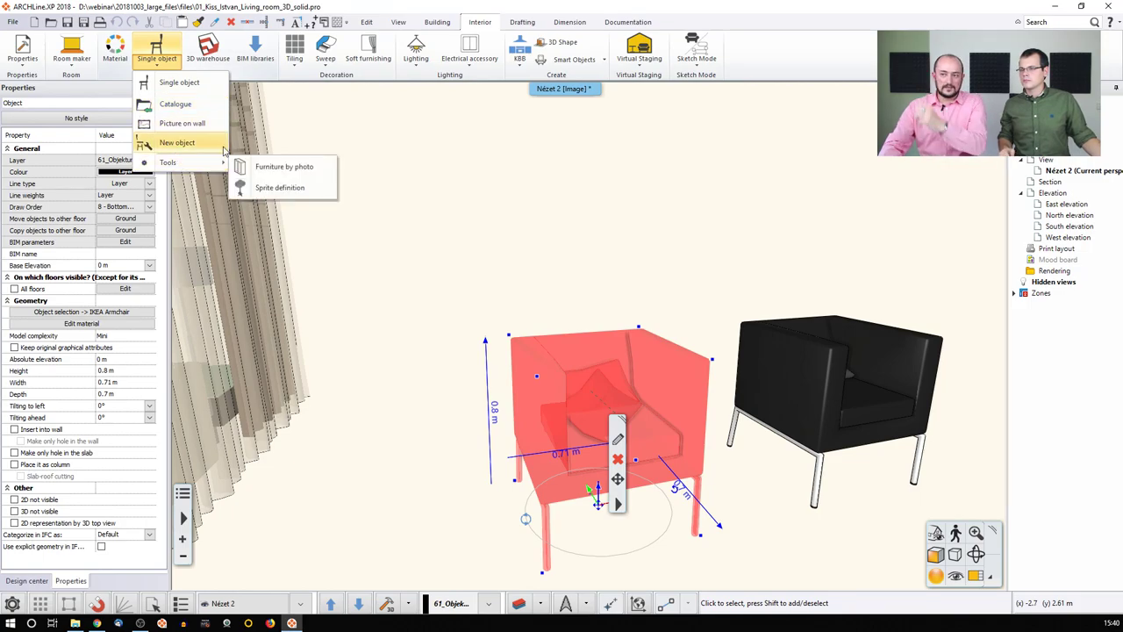
Explode the selected left armchair with Edit > Modify > Explode.
click(345, 123)
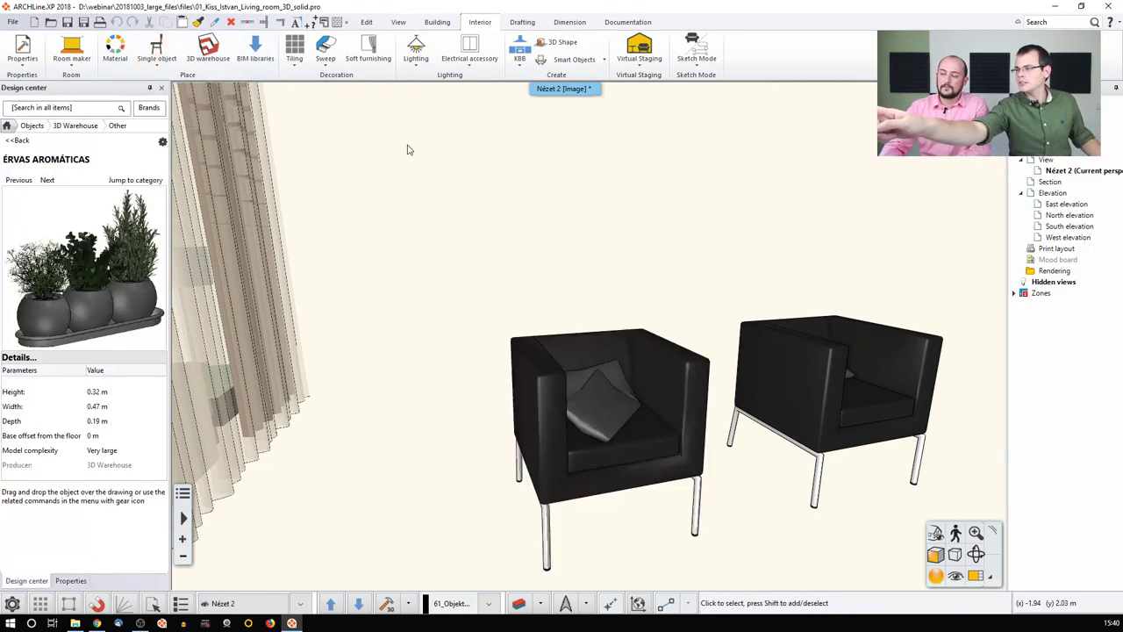
click(367, 23)
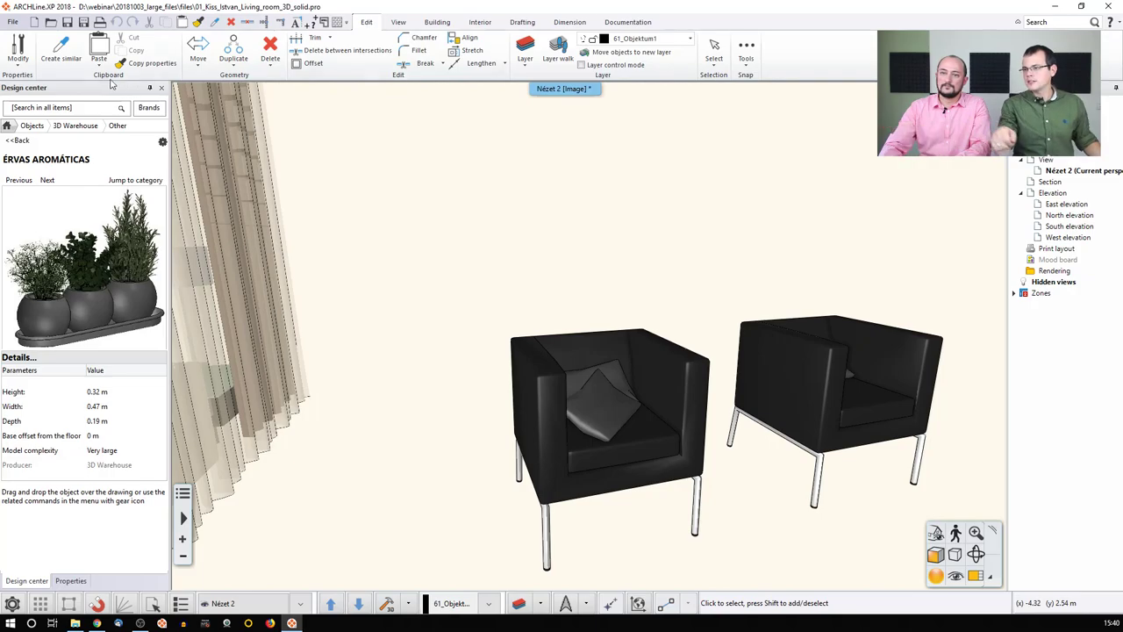
click(15, 58)
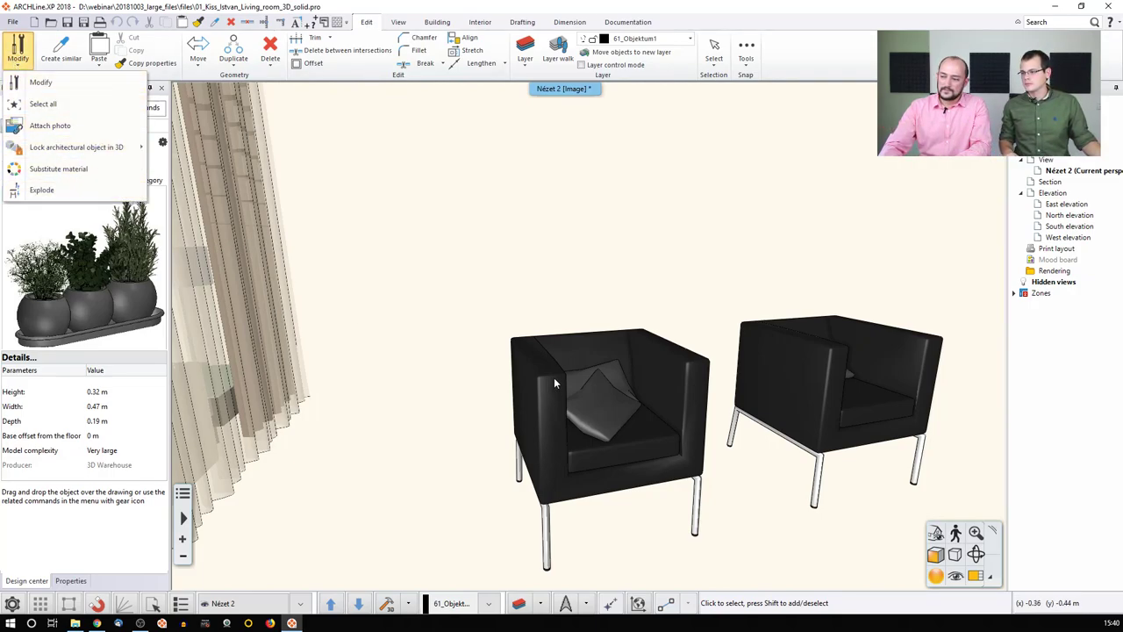
click(589, 389)
click(589, 390)
click(597, 388)
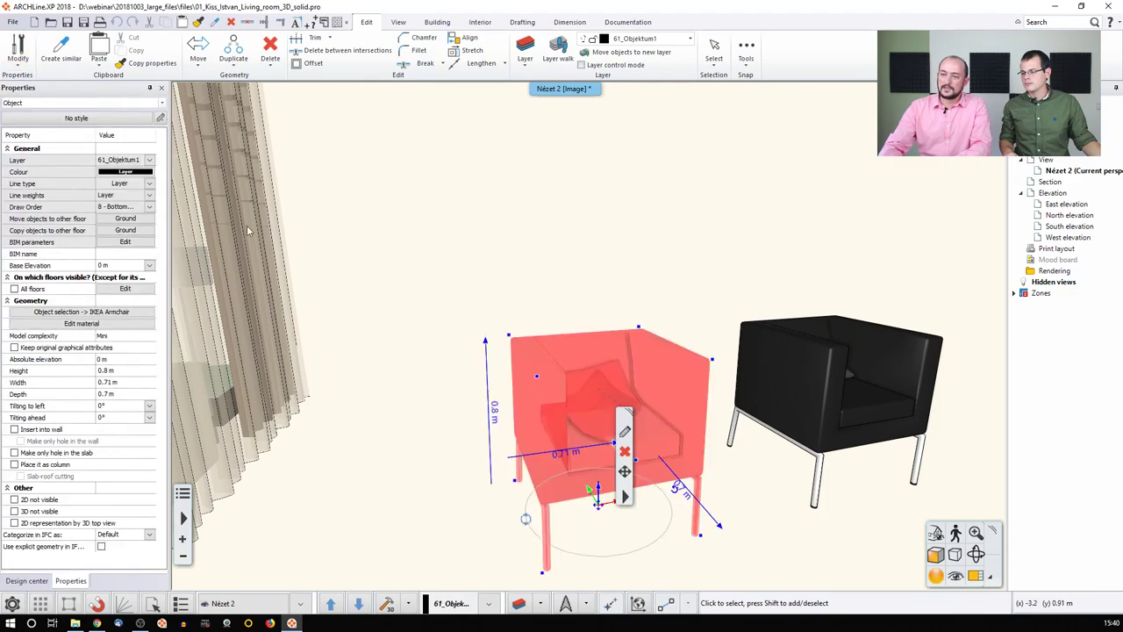
click(18, 59)
click(39, 188)
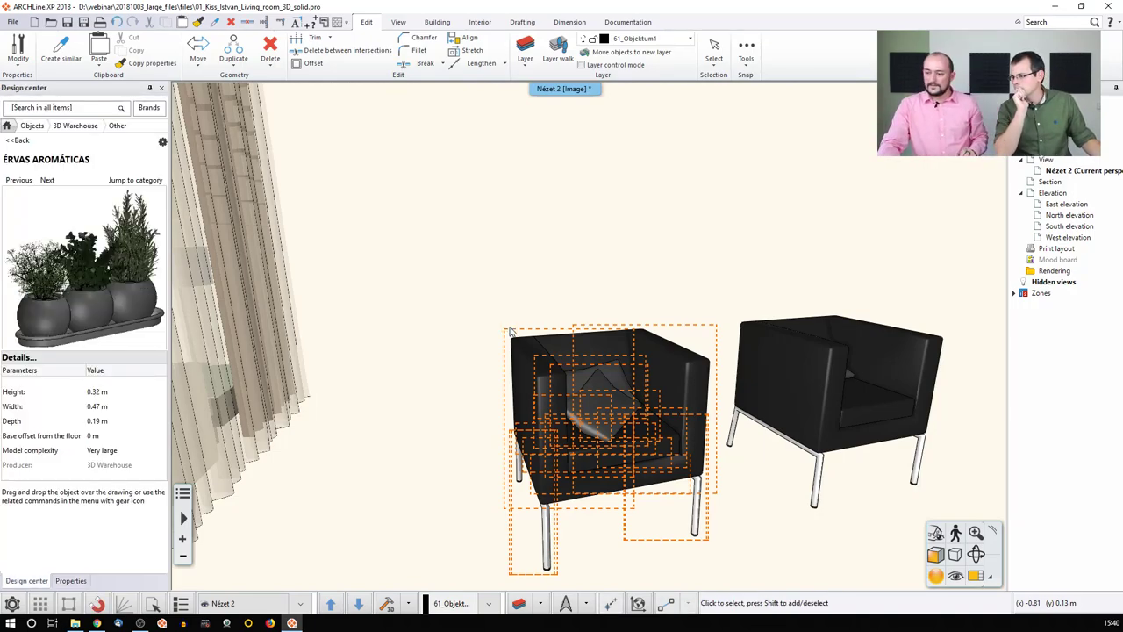
Inspect the exploded armchair's front-left leg, left side panel and tilted seat cushion.
click(544, 527)
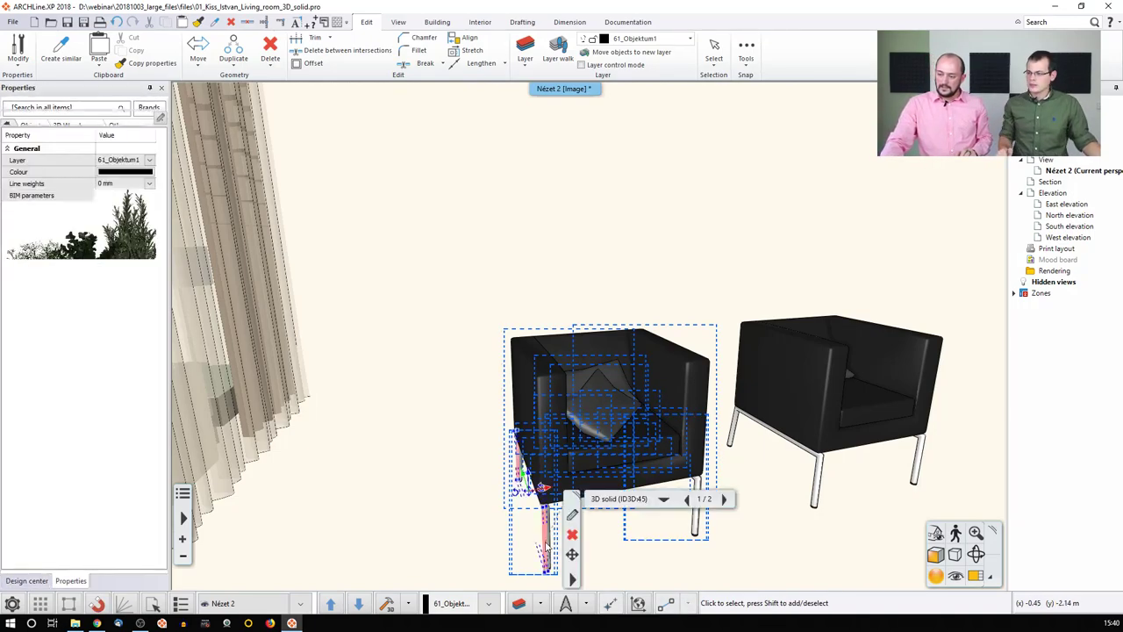
click(700, 526)
click(603, 478)
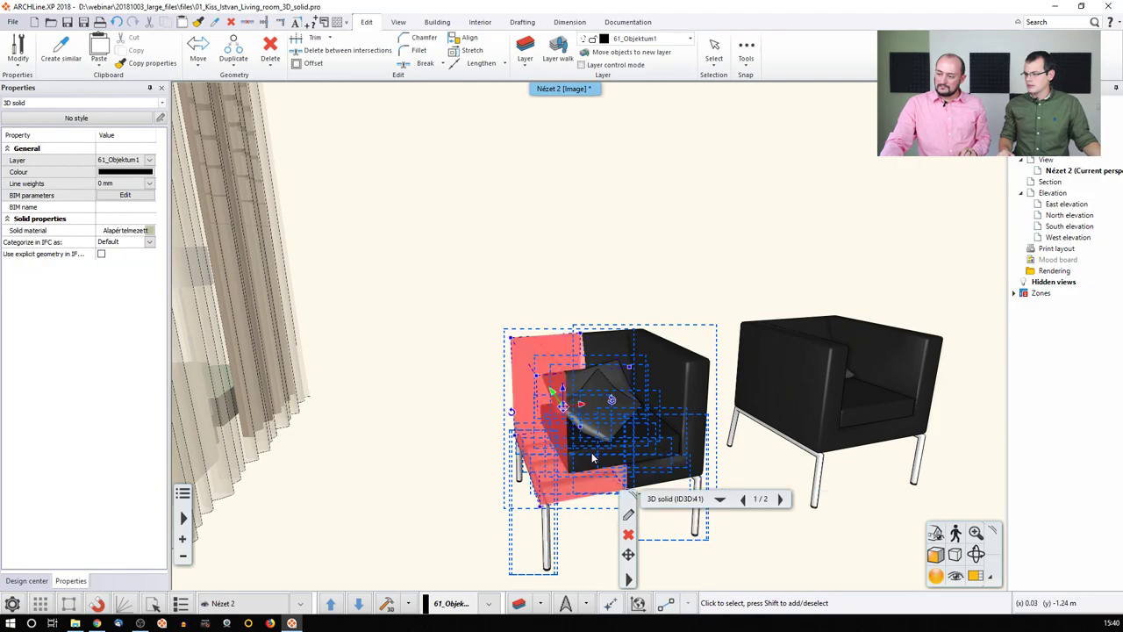
click(603, 401)
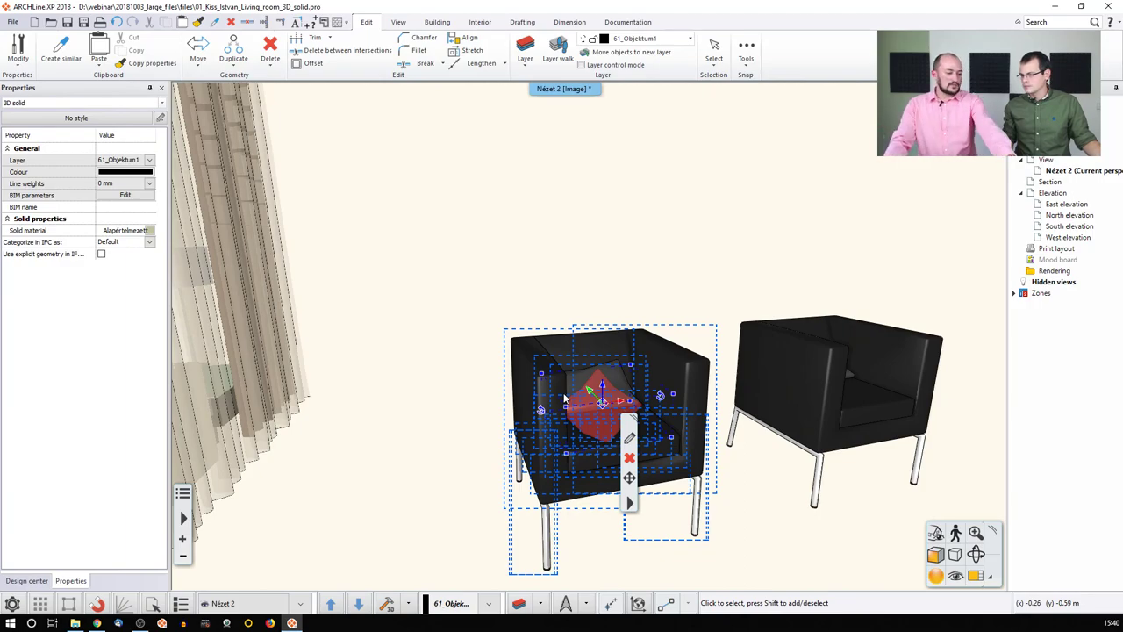
key(Escape)
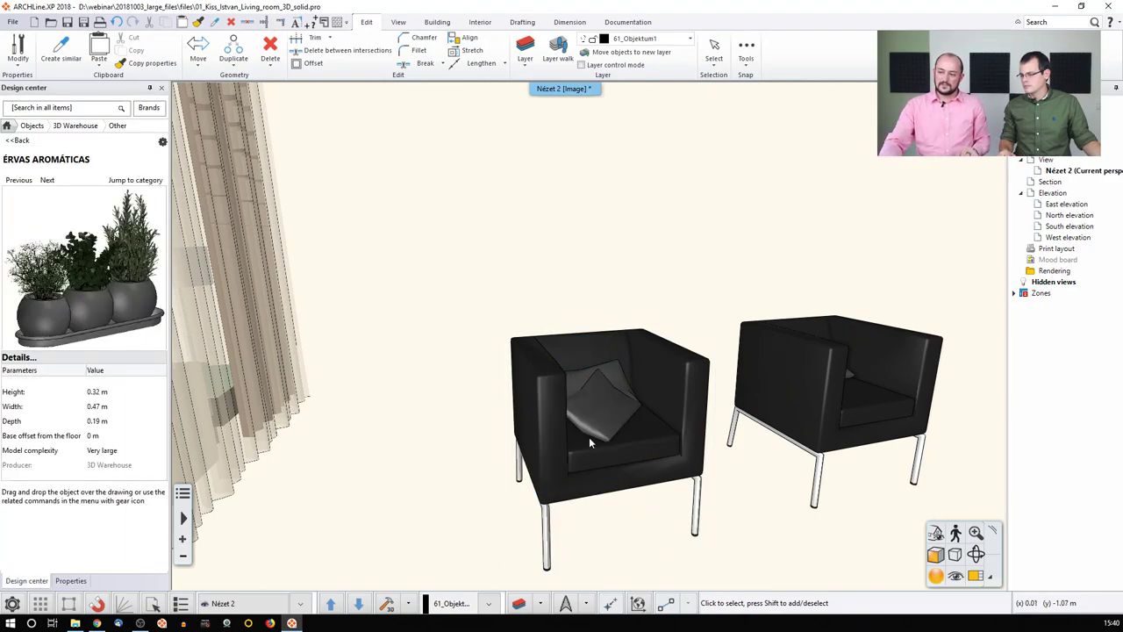
Remove the tilted cushion, keeping the back cushion, and clear the selection.
click(607, 405)
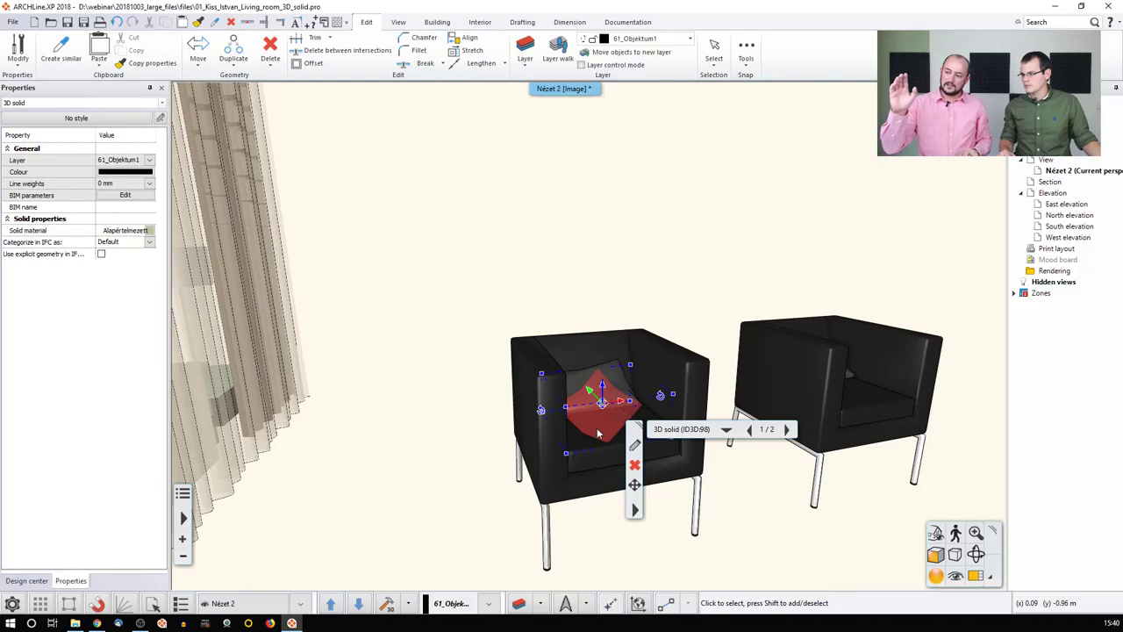
key(Escape)
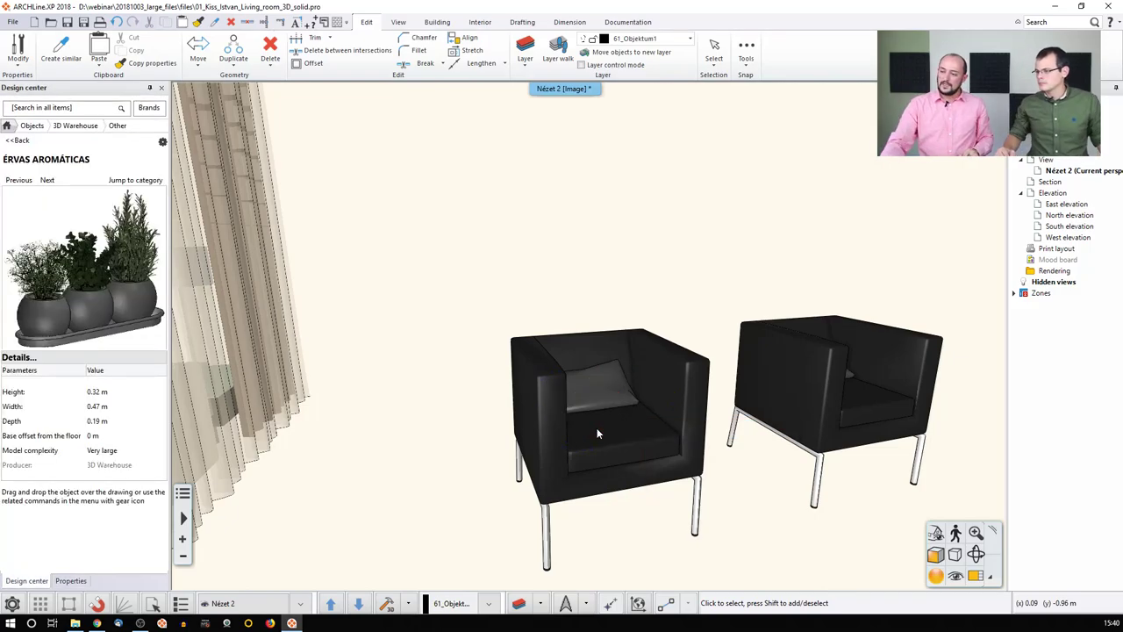
click(593, 393)
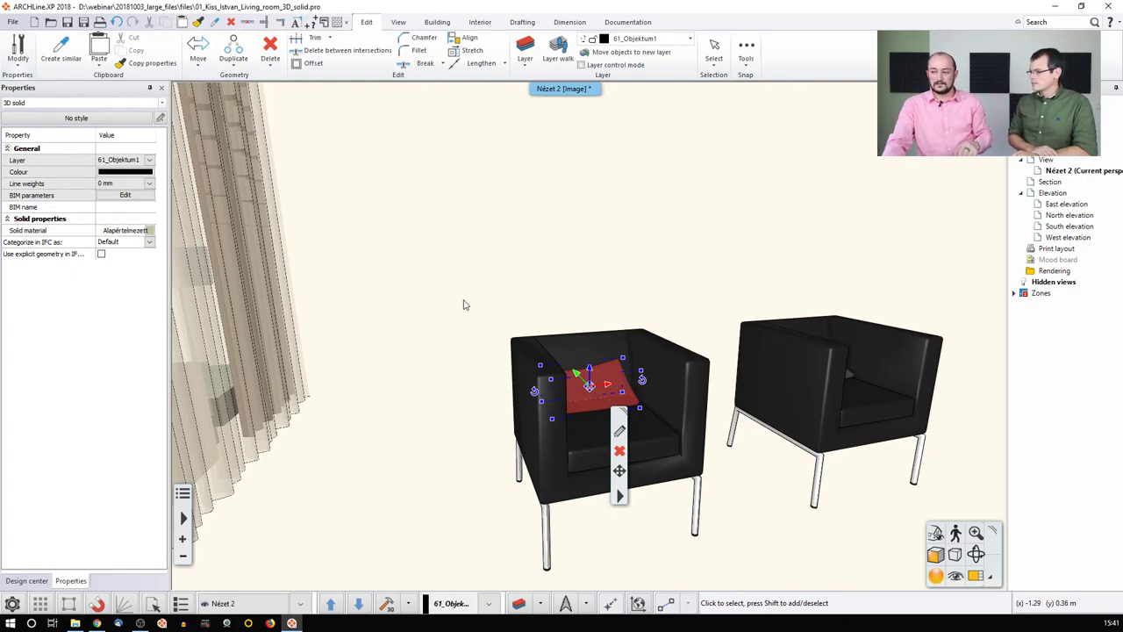
scroll(458, 283, down, 1)
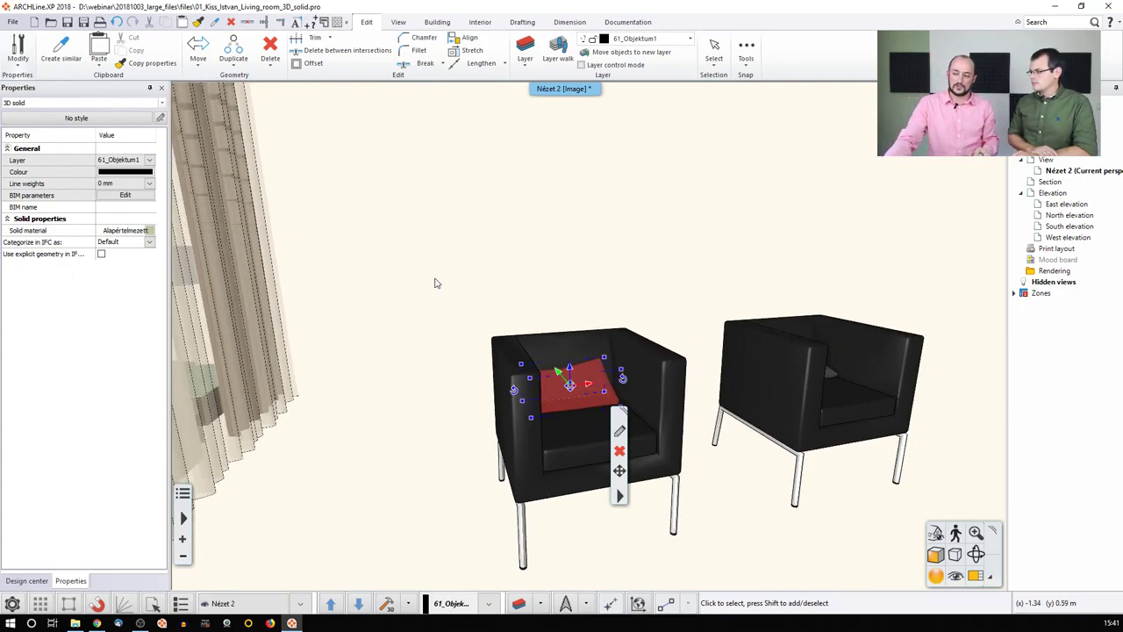
scroll(449, 277, down, 1)
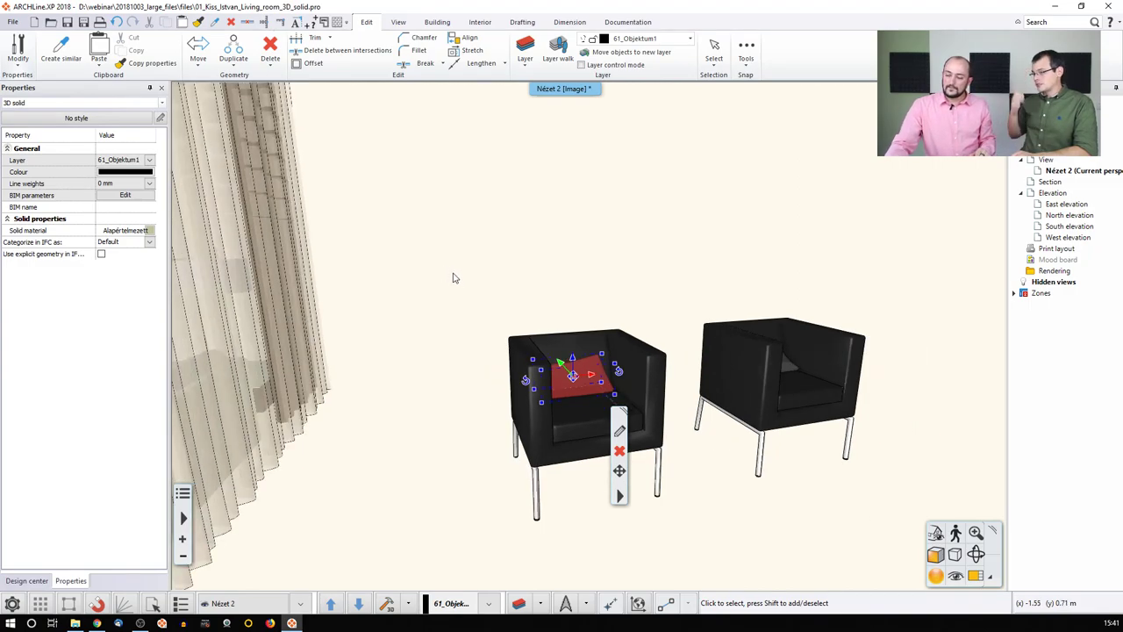
key(Escape)
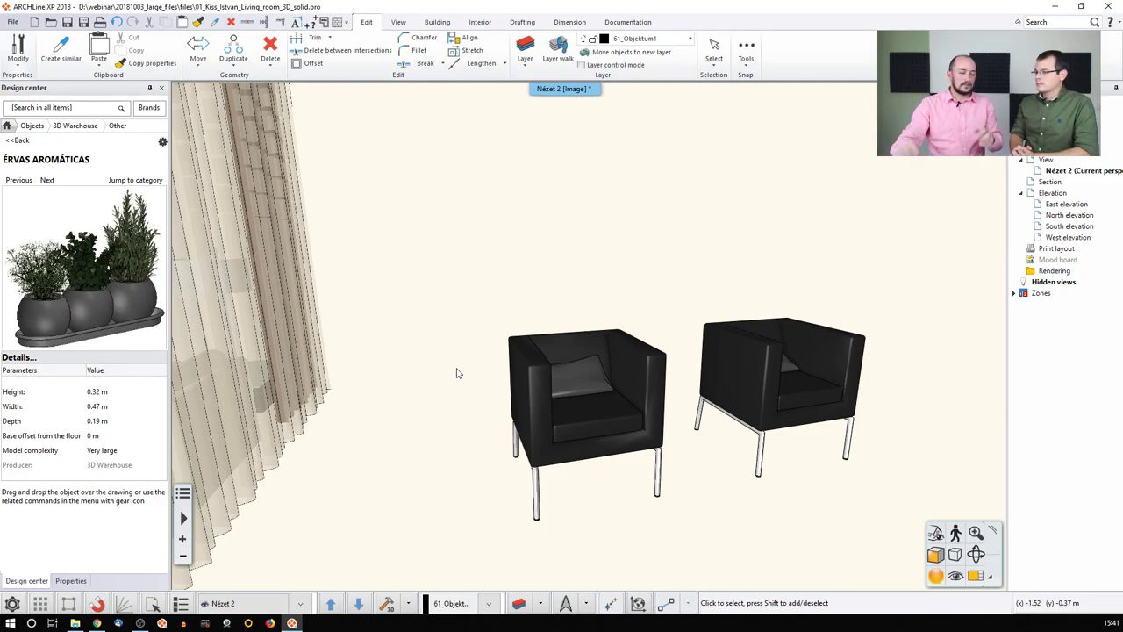
Window-select the left armchair's 14 solids and open the Interior tab's Single object menu.
click(467, 279)
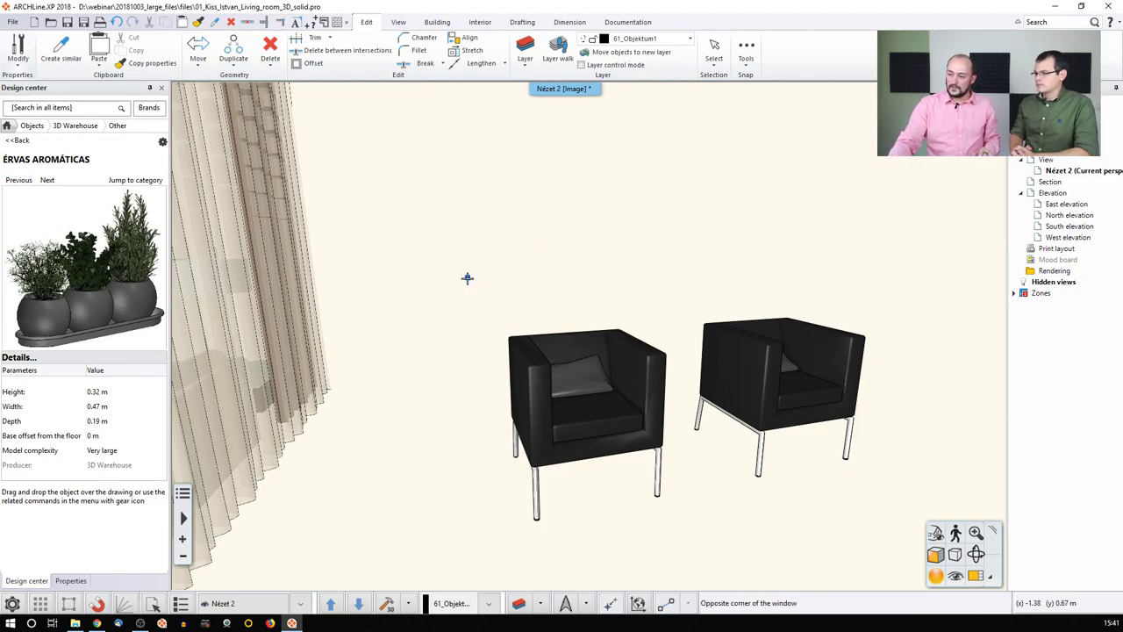
click(673, 532)
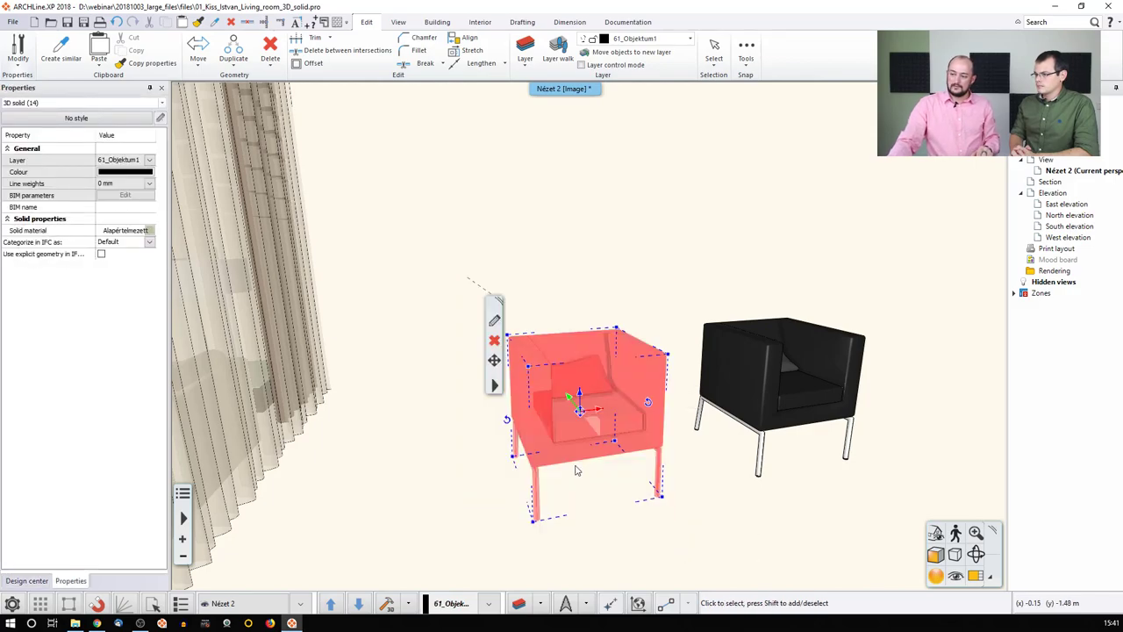
middle_drag(583, 449, 579, 414)
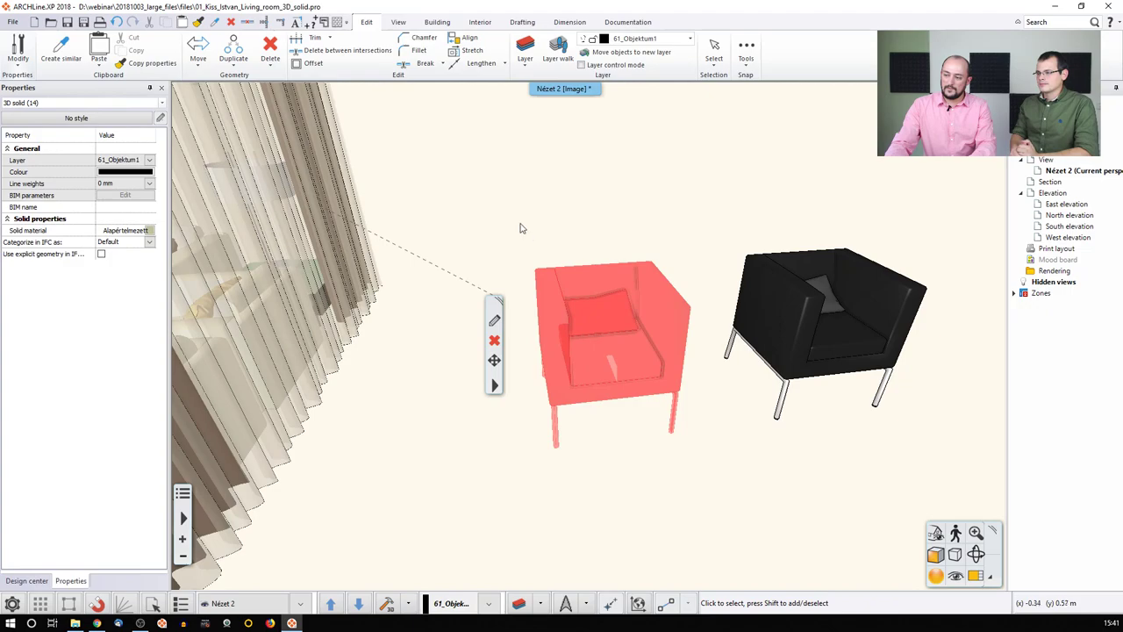
drag(518, 219, 698, 473)
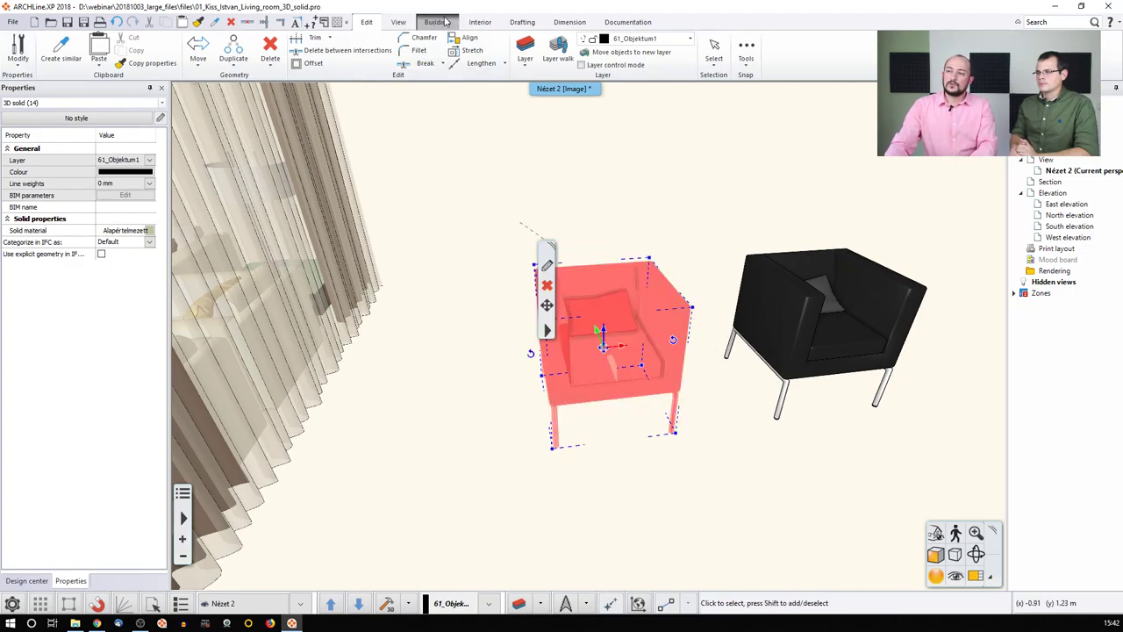
click(480, 22)
click(162, 66)
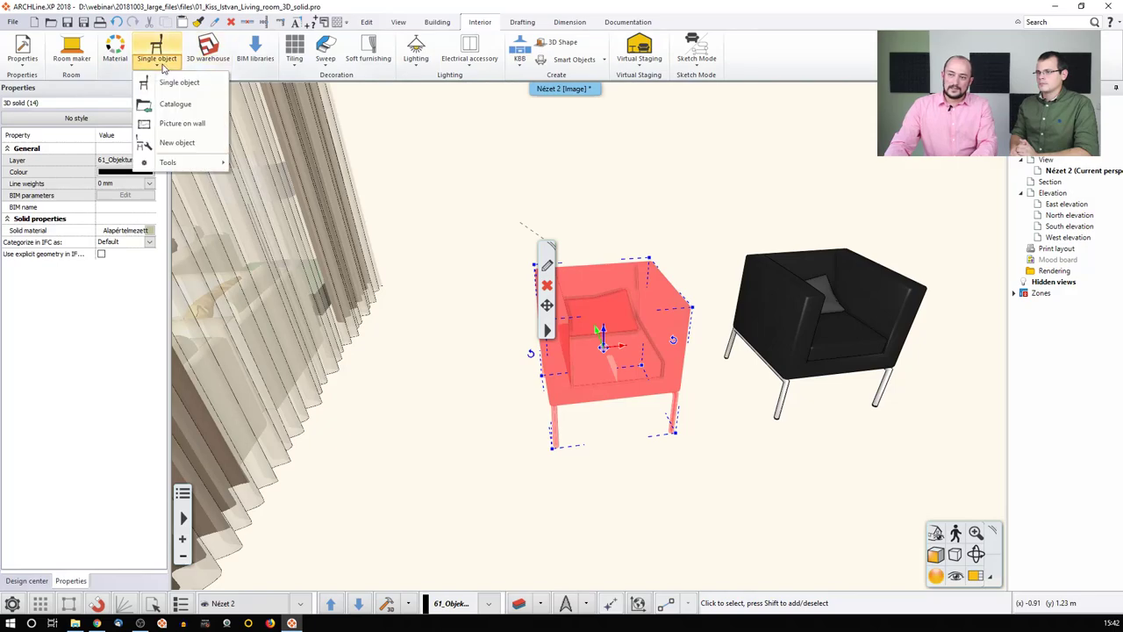
Define a new custom object from the armchair solids and name it Armchair 022.
click(188, 150)
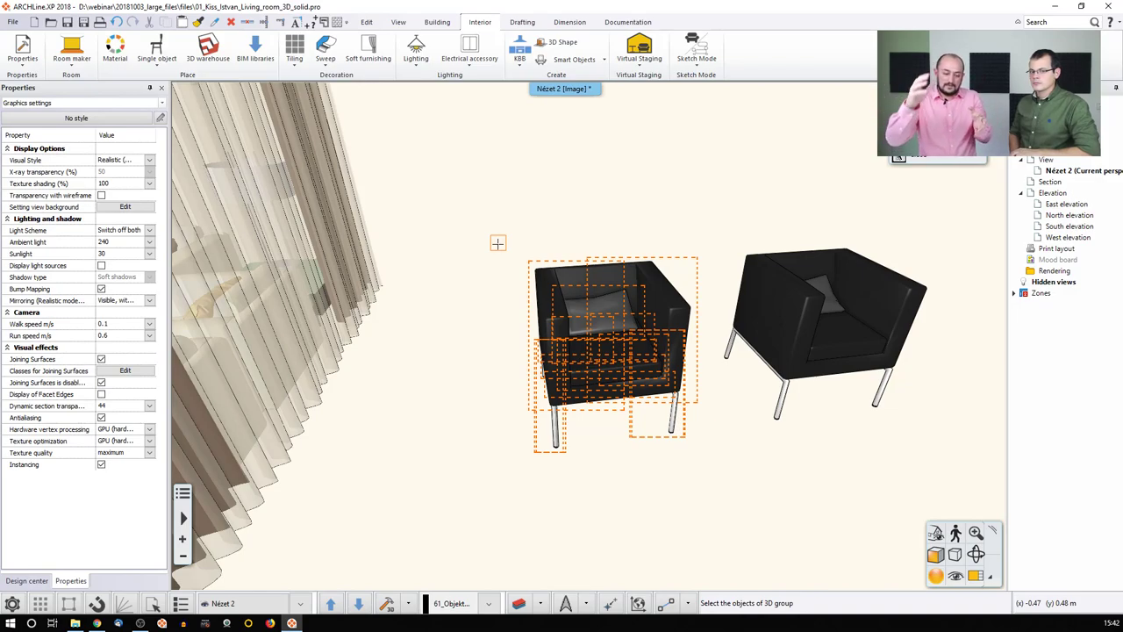
right_click(497, 243)
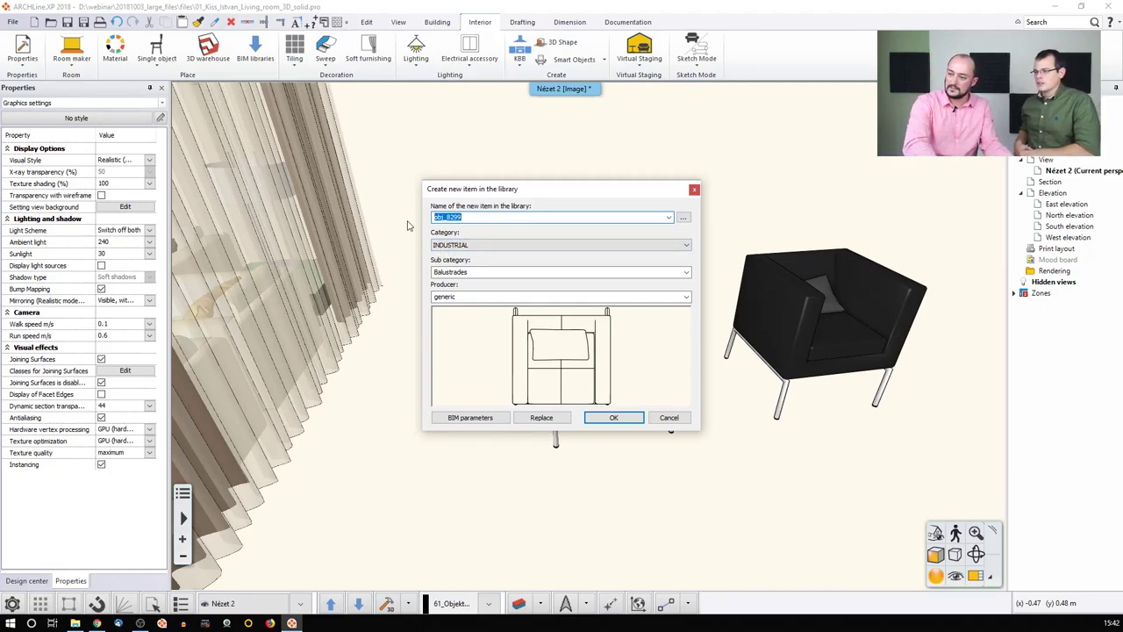
text(Armcha)
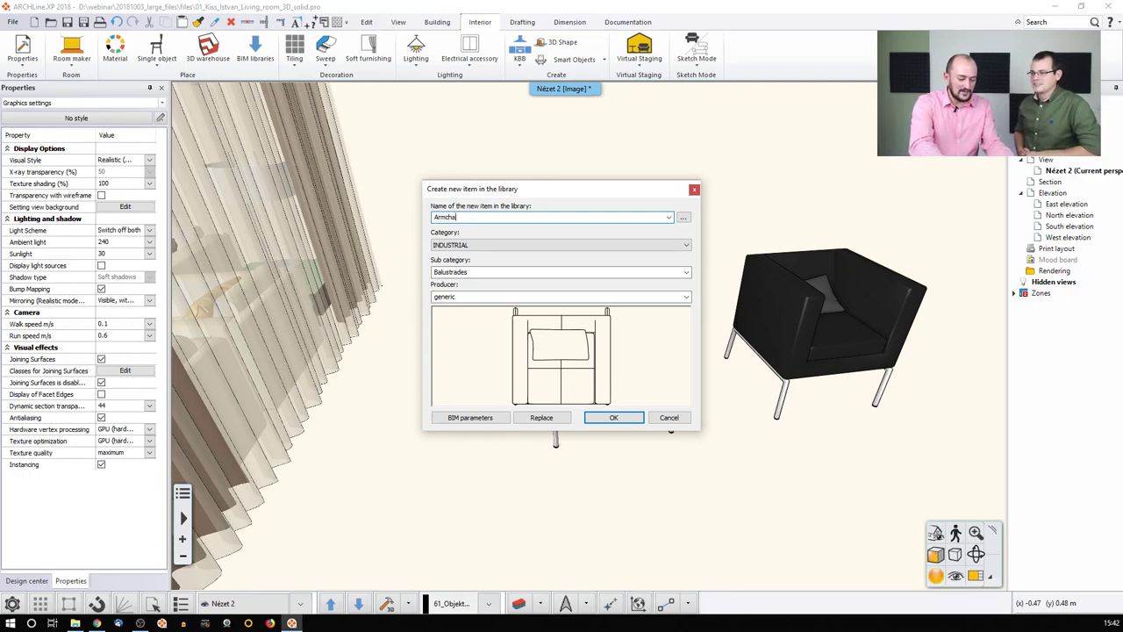
text(ir 002)
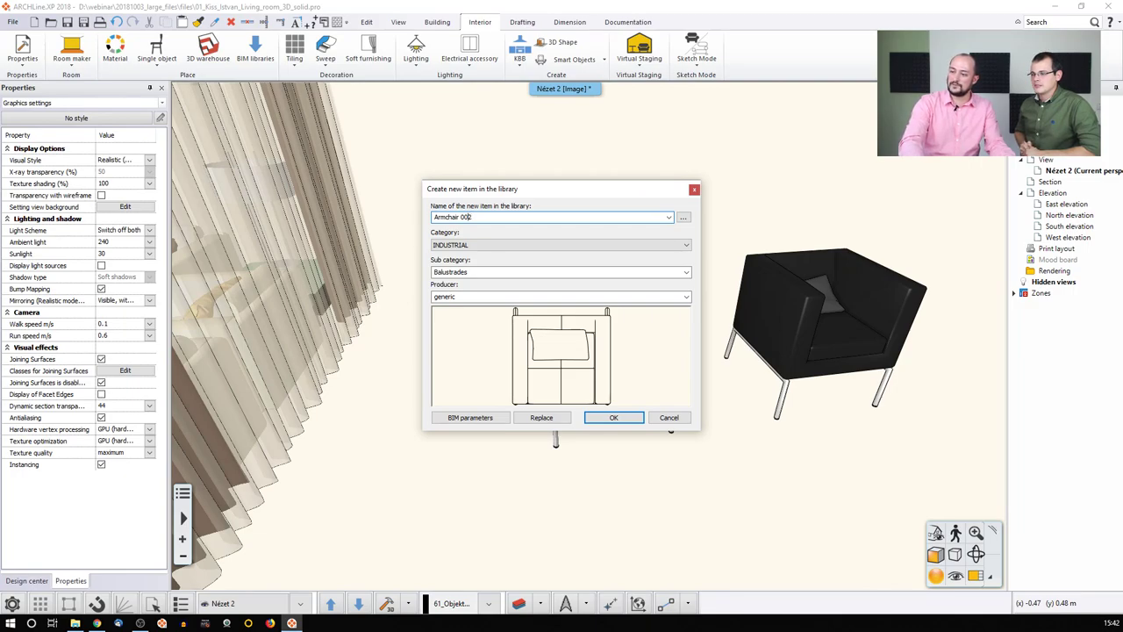
key(BackSpace)
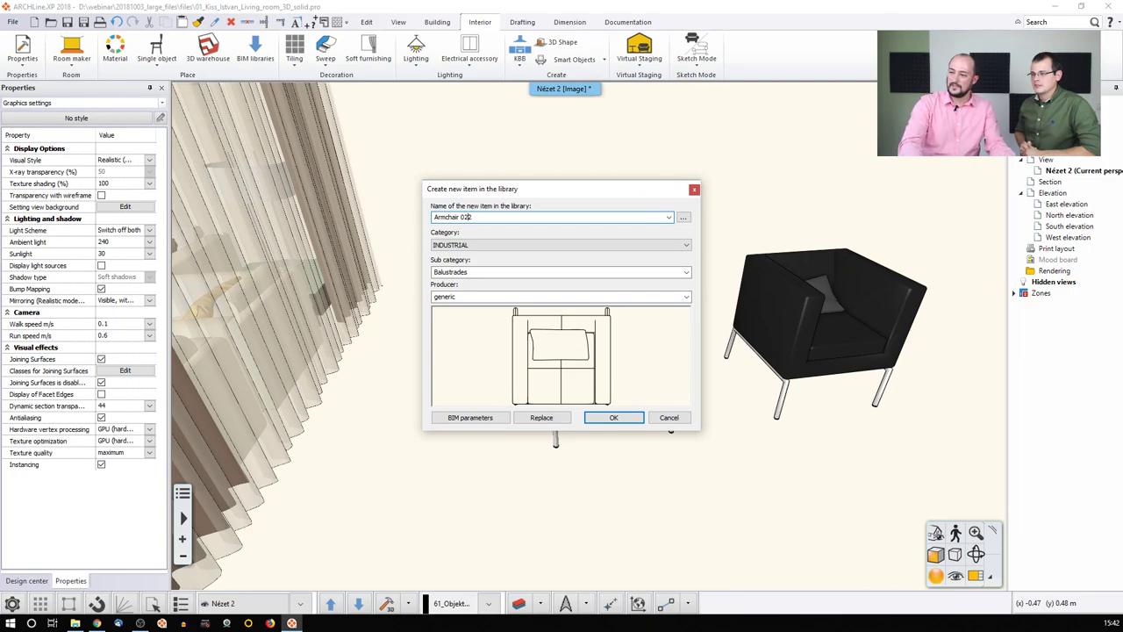
text(2)
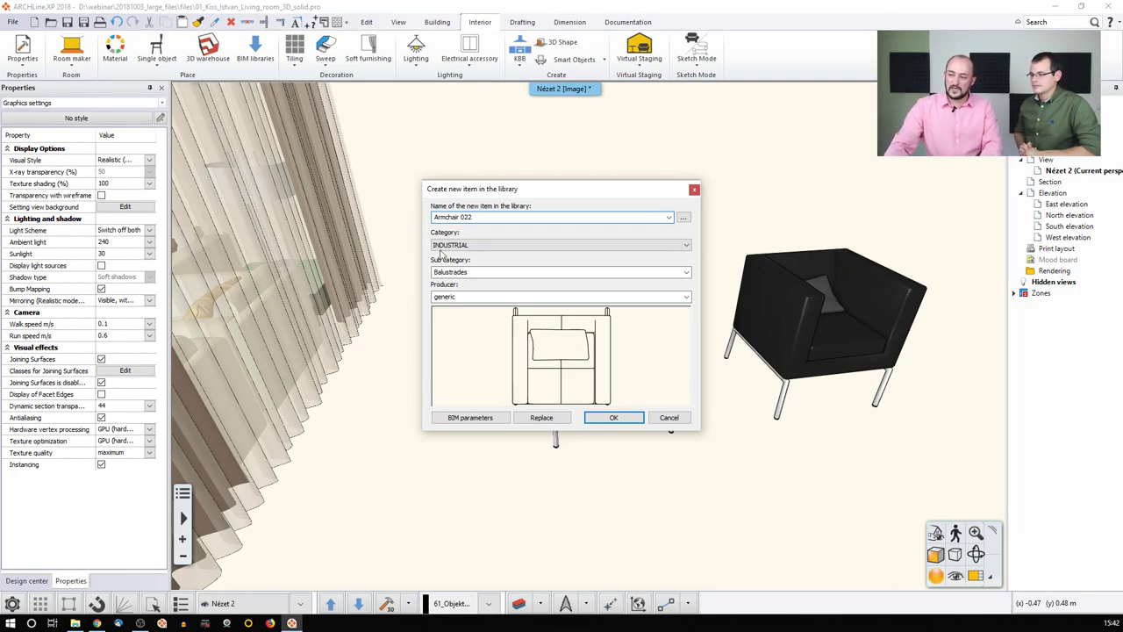
Set category MY and sub category Armchairs, check the BIM parameters, and save it to the library.
click(467, 246)
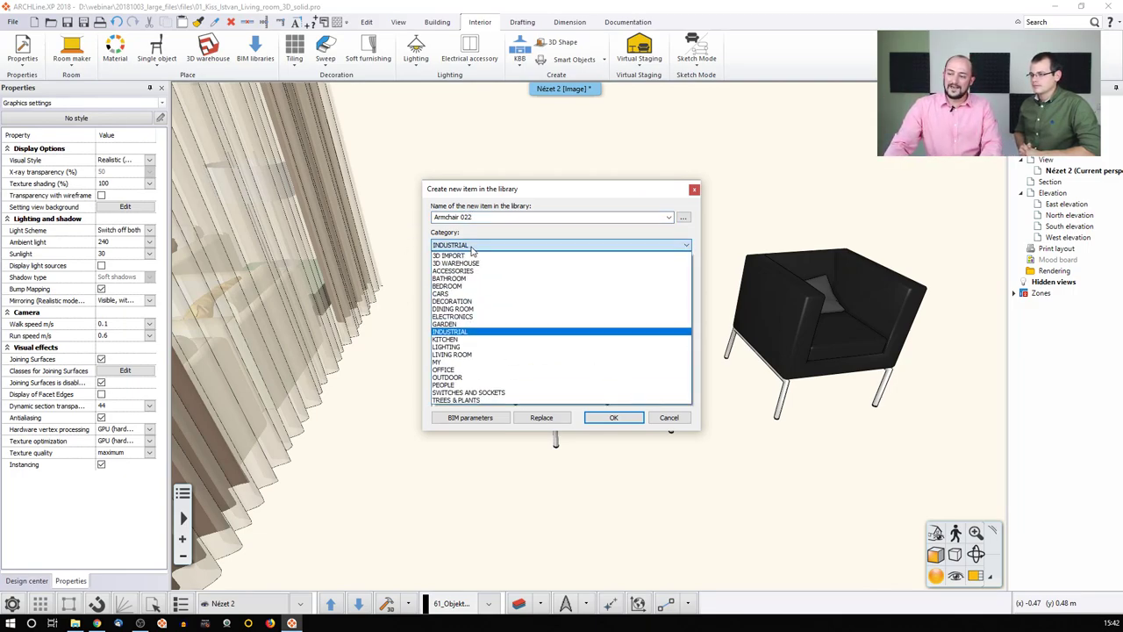
click(457, 362)
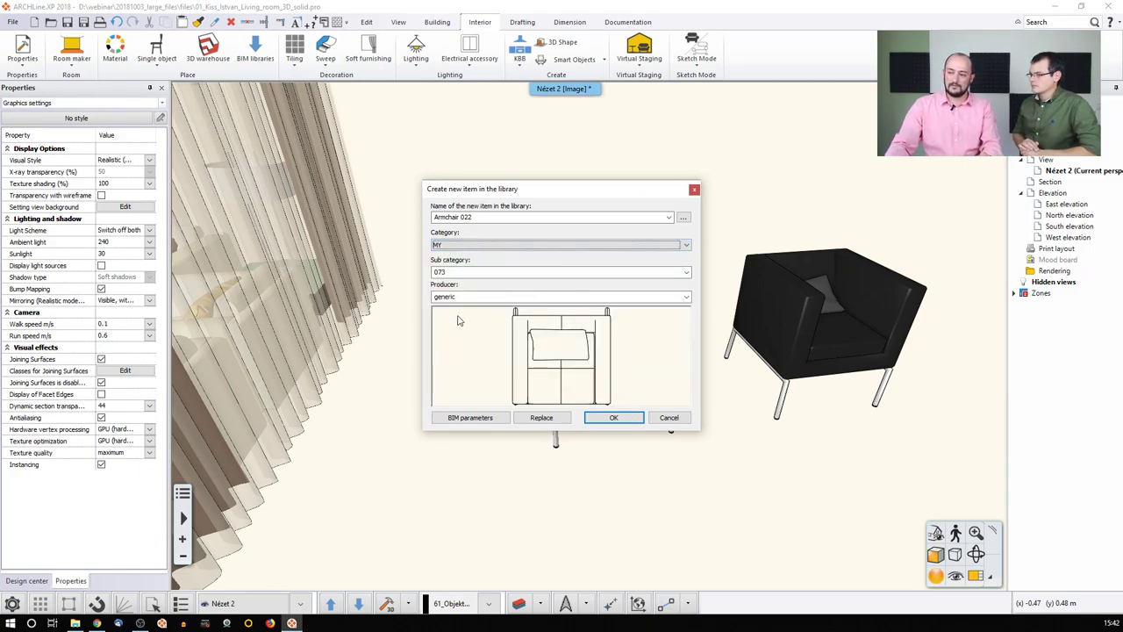
click(439, 273)
text(Armchairs)
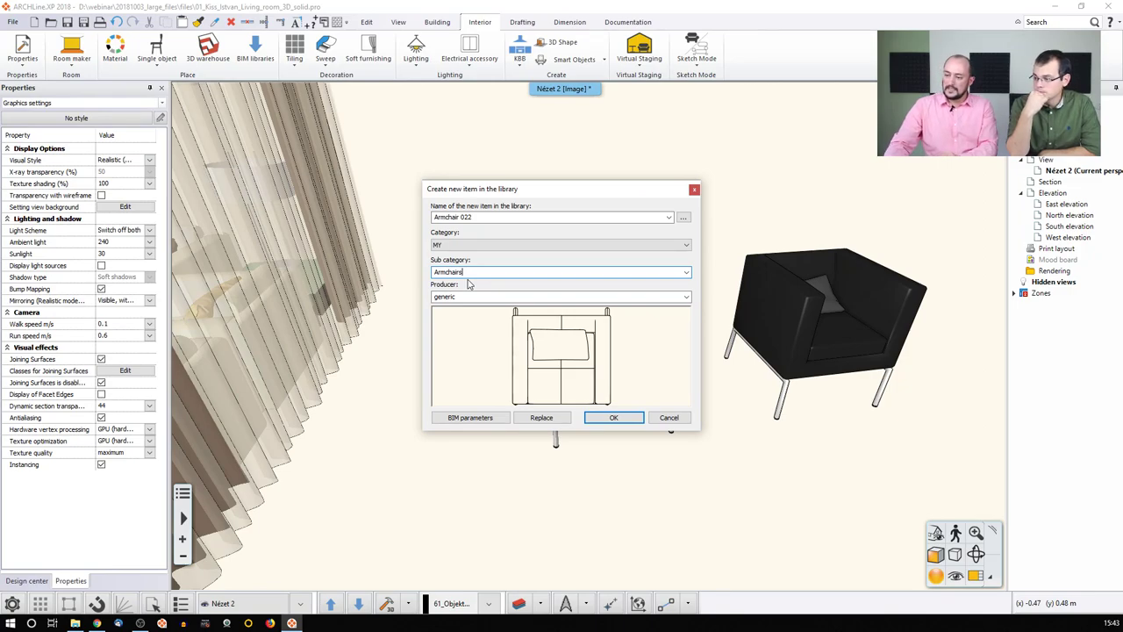
click(470, 417)
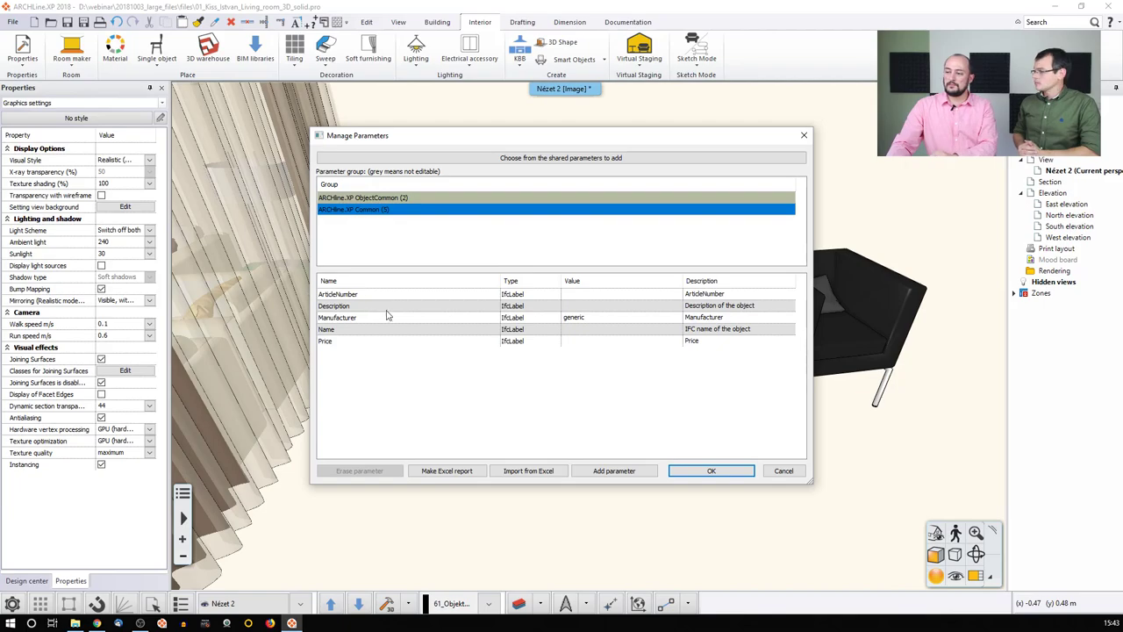
click(731, 472)
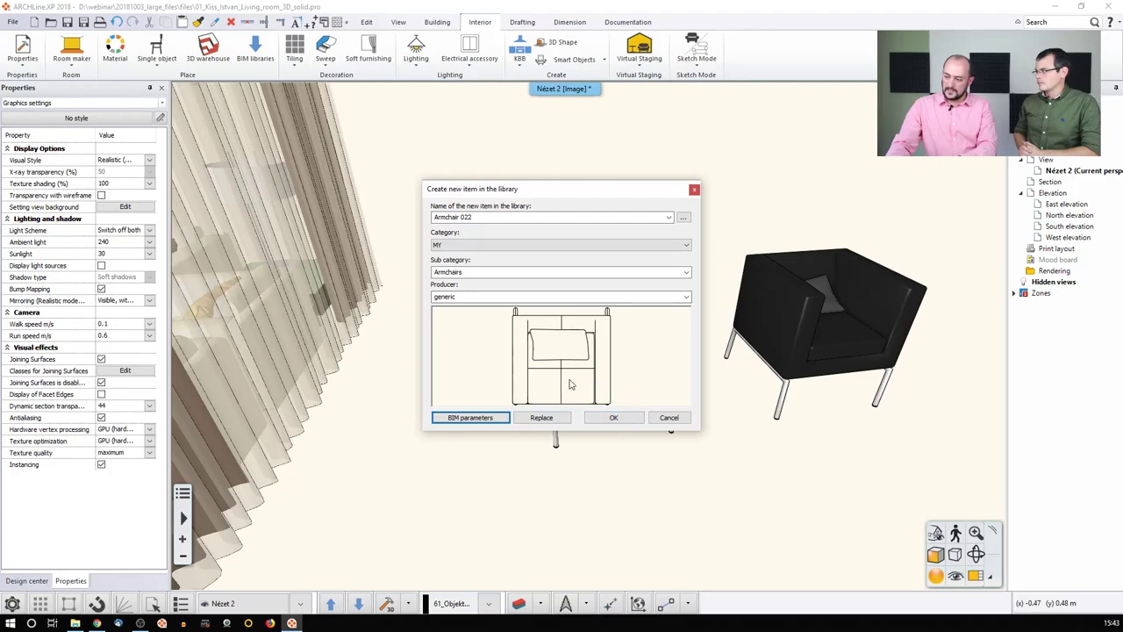
click(614, 417)
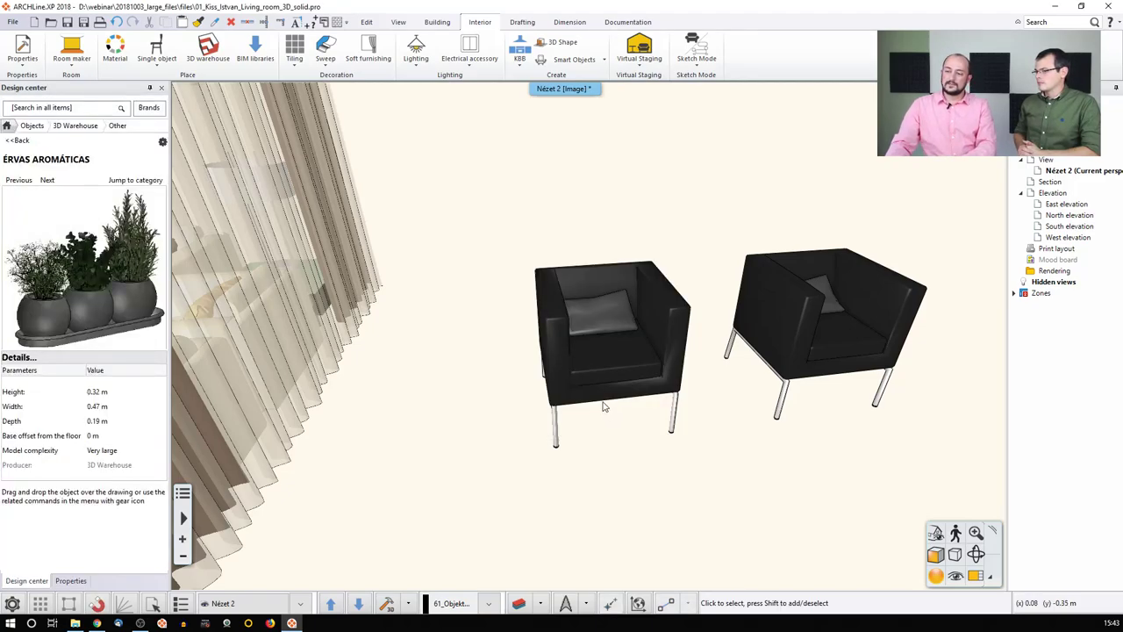
Search the Design center object library for 'armchair'.
click(596, 367)
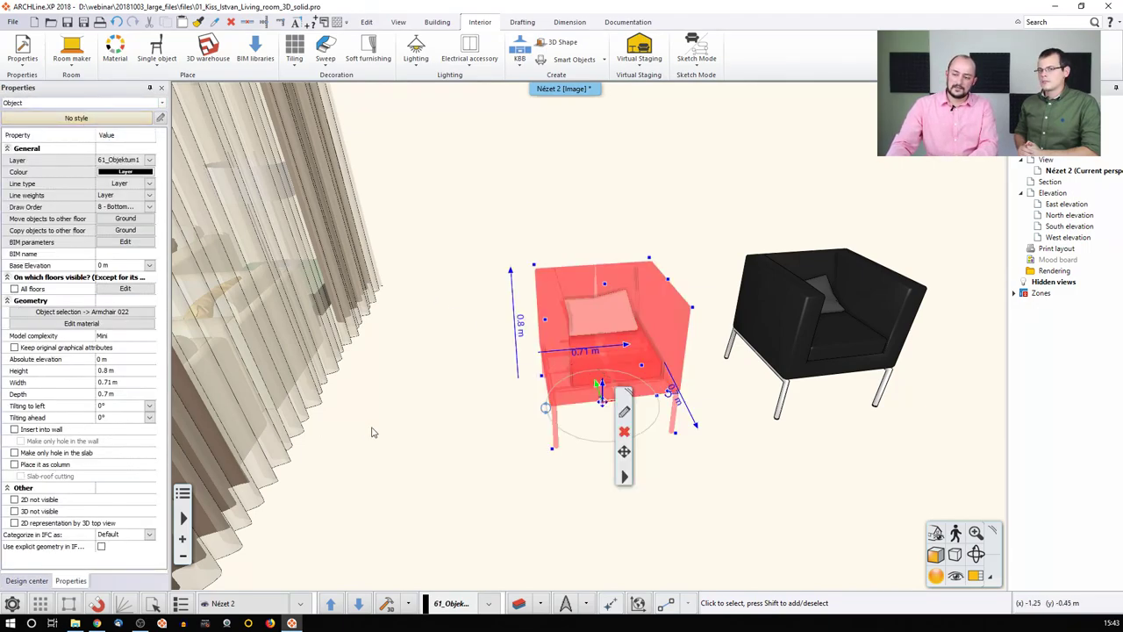
click(453, 460)
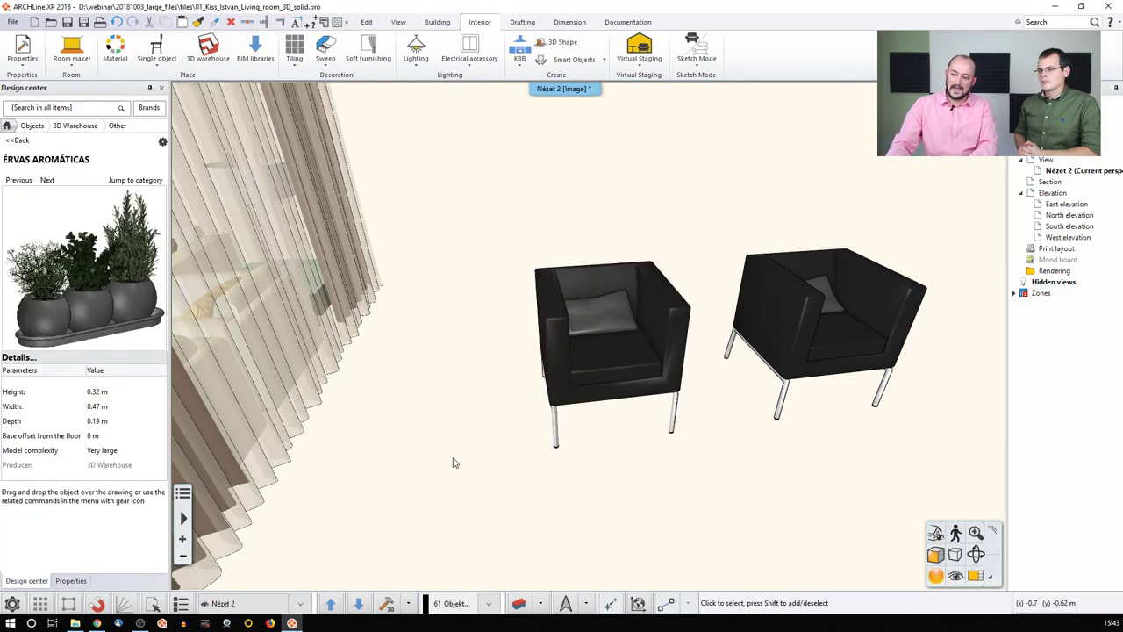
click(39, 125)
click(13, 224)
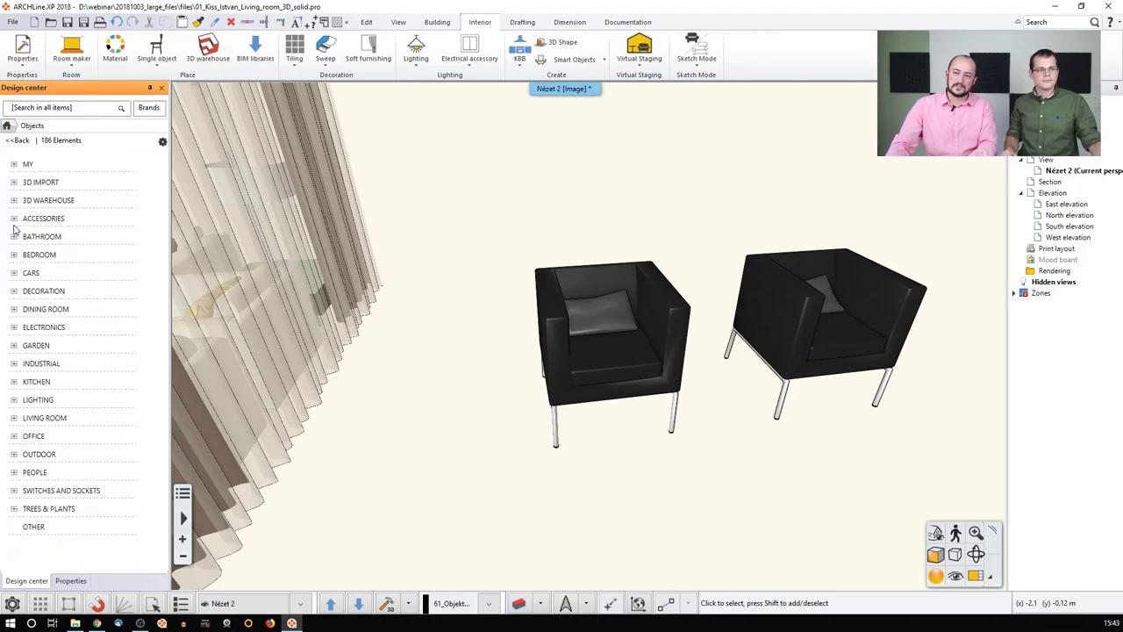
click(65, 111)
text(armchair)
key(Return)
Drop copies of Armchair 022 beside the existing chairs and select the front-right copy.
mouse_move(58, 303)
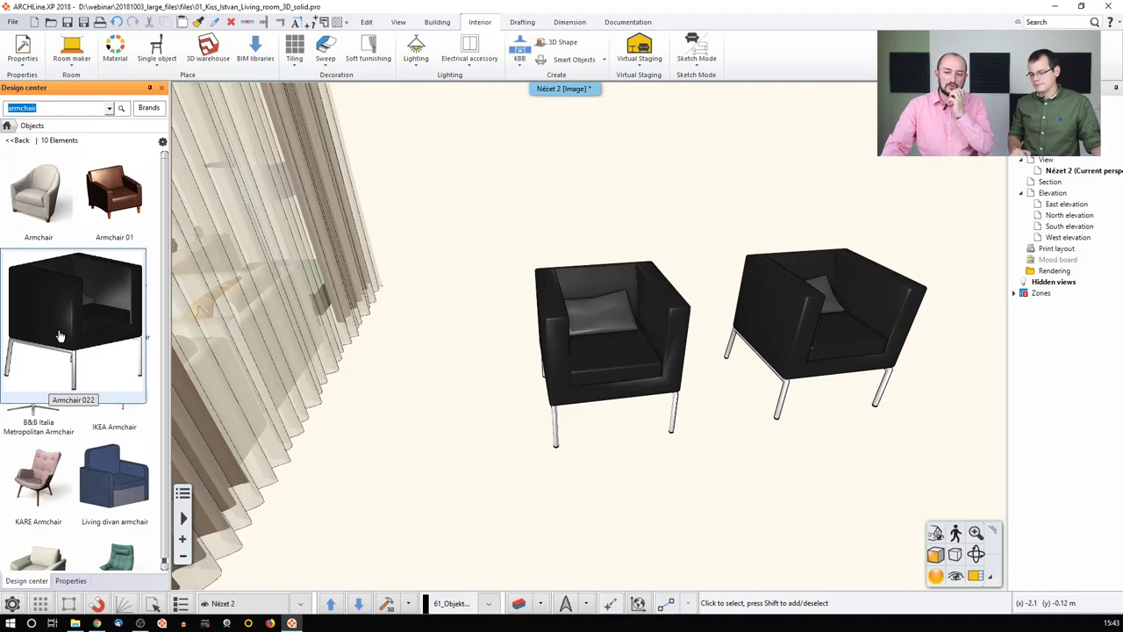
drag(60, 336, 452, 382)
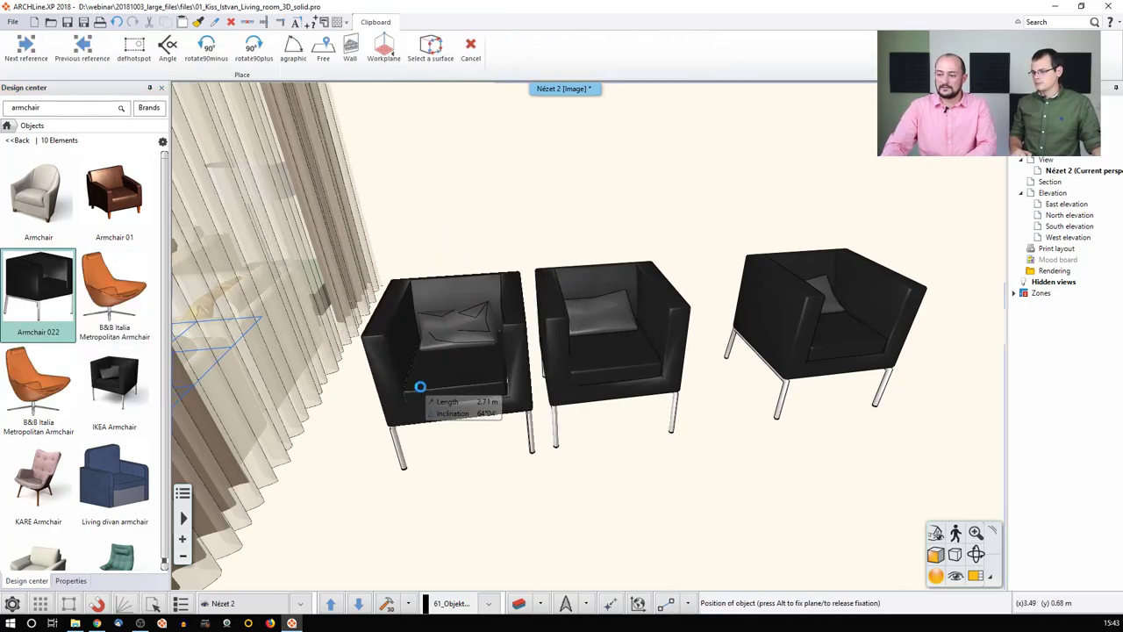
click(666, 434)
key(Escape)
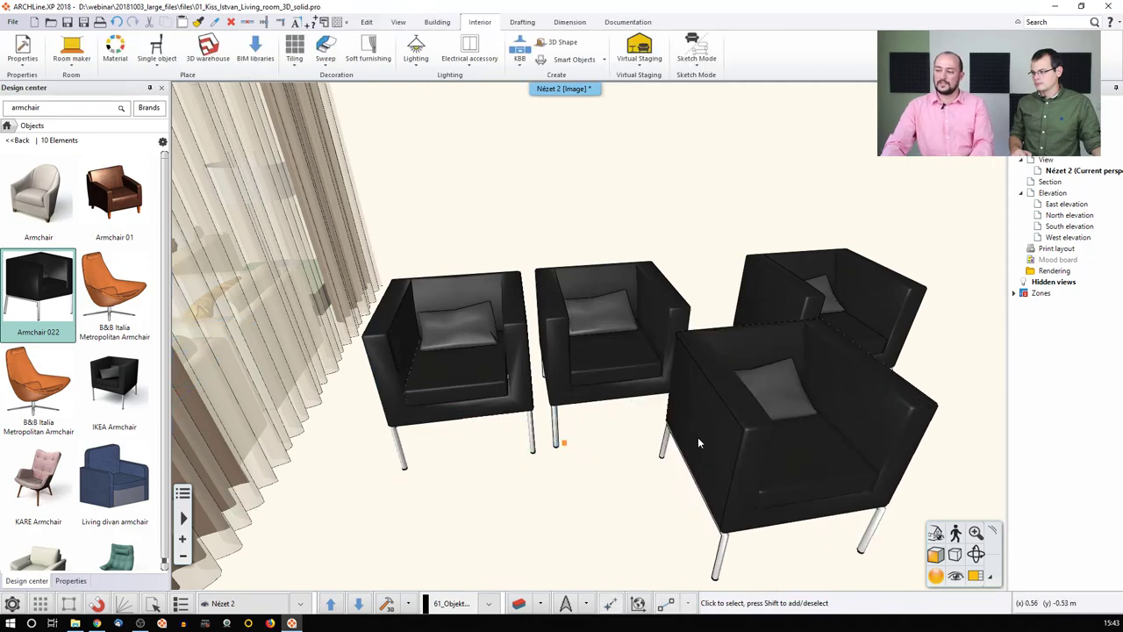
click(728, 429)
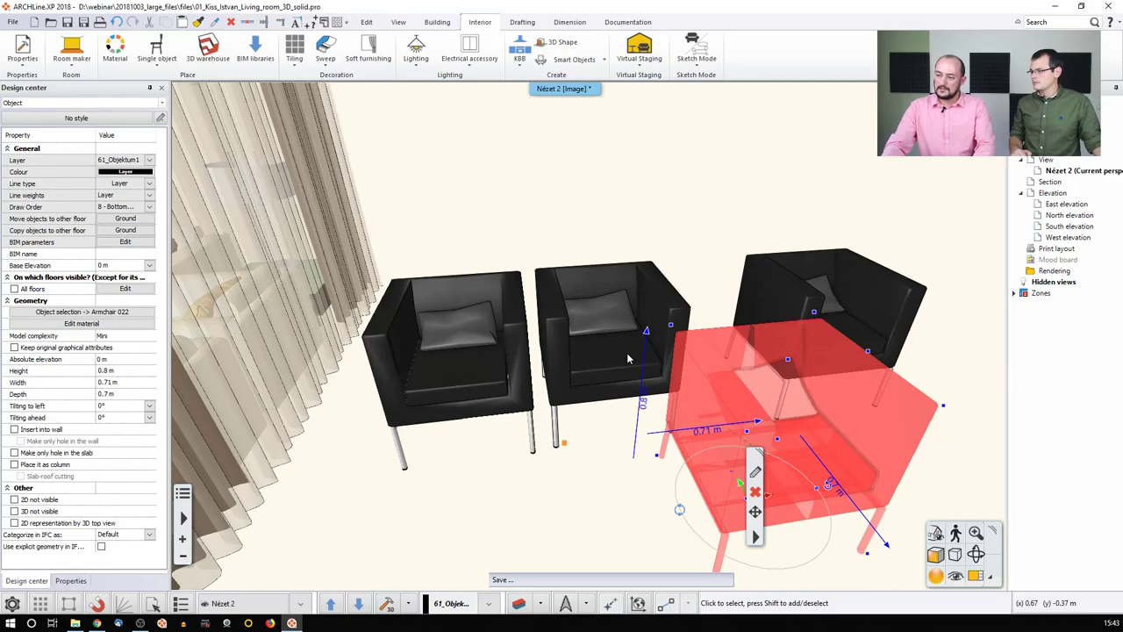
Delete the placed Armchair 022 copies, leaving only the black armchair.
key(Delete)
click(626, 353)
key(Delete)
click(472, 346)
key(Delete)
Pull back to view the room and inspect the black armchair, curtain, floor panel and wall picture.
click(778, 326)
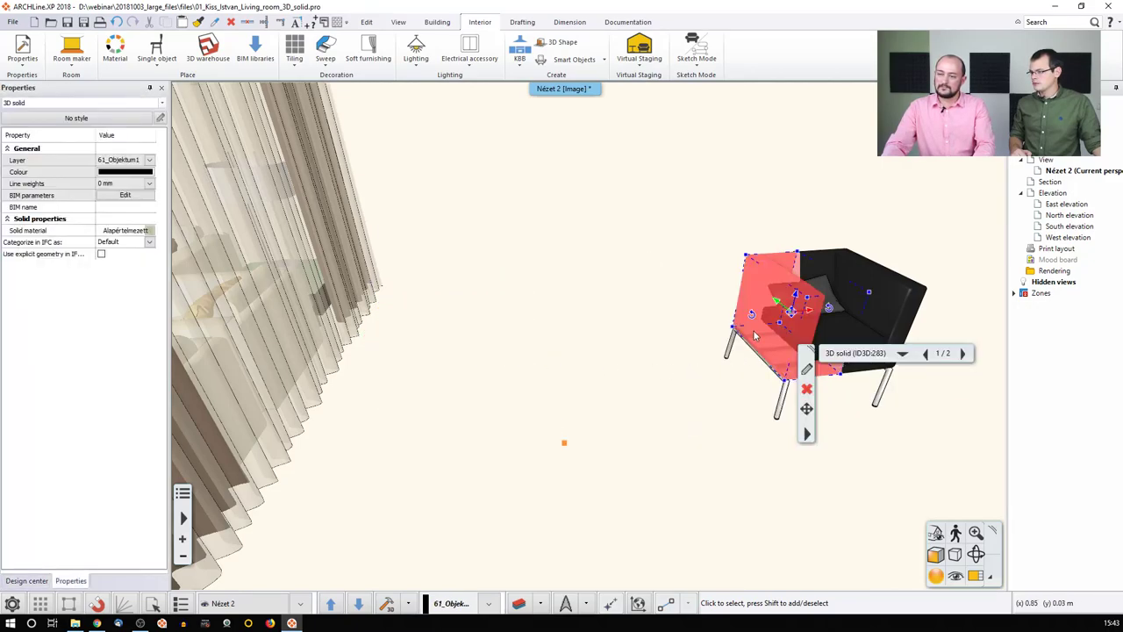
middle_drag(754, 335, 586, 295)
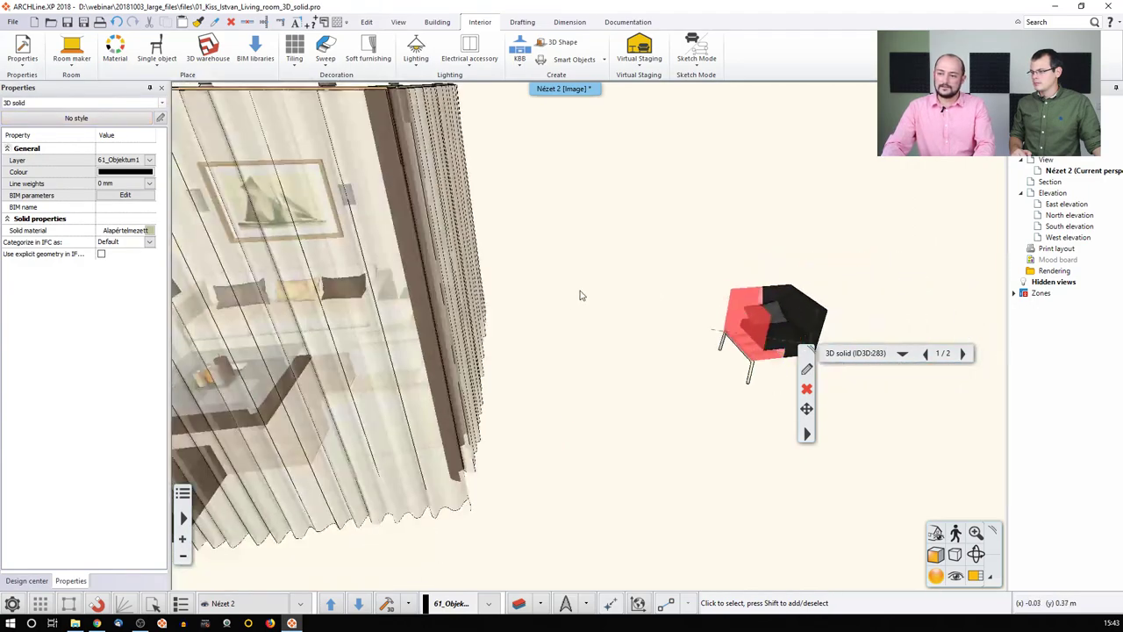
scroll(587, 296, down, 5)
click(578, 307)
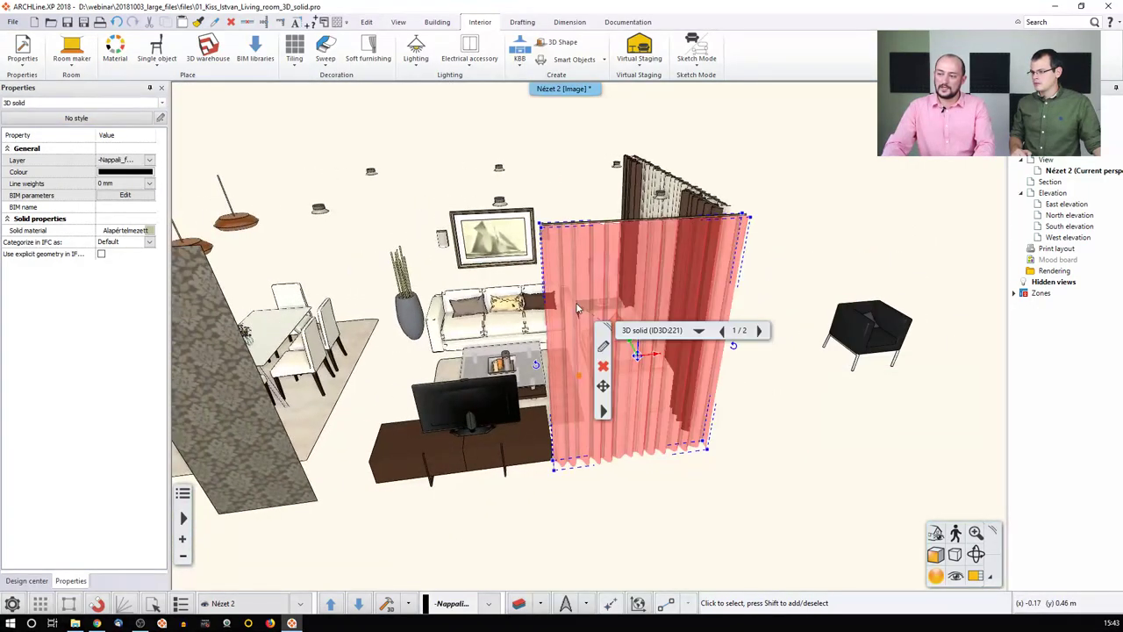
click(203, 365)
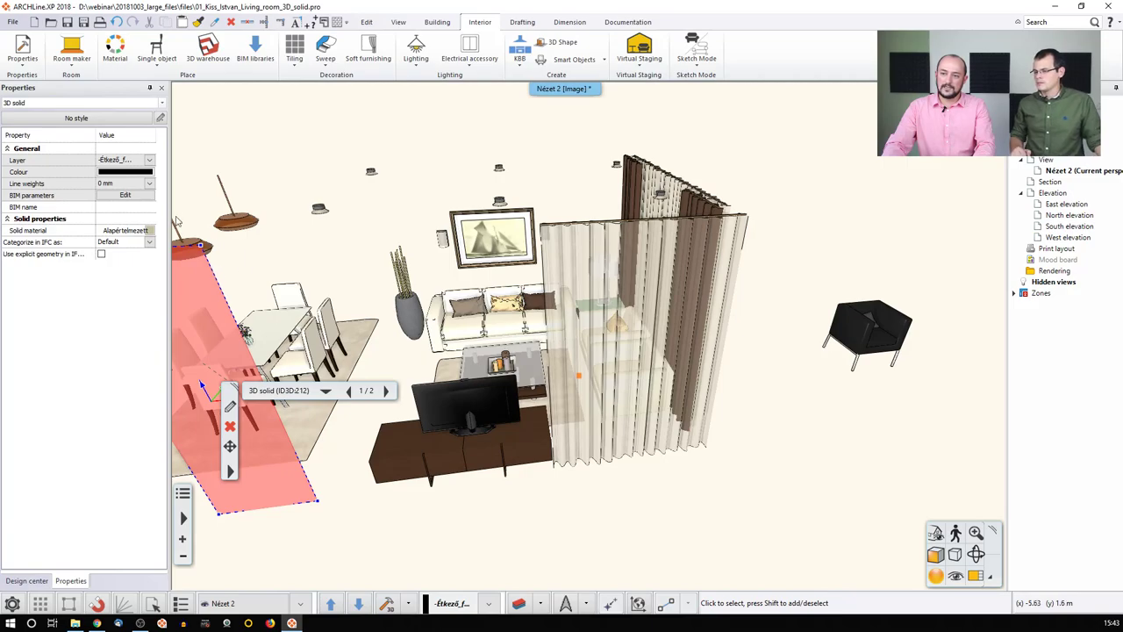
click(529, 225)
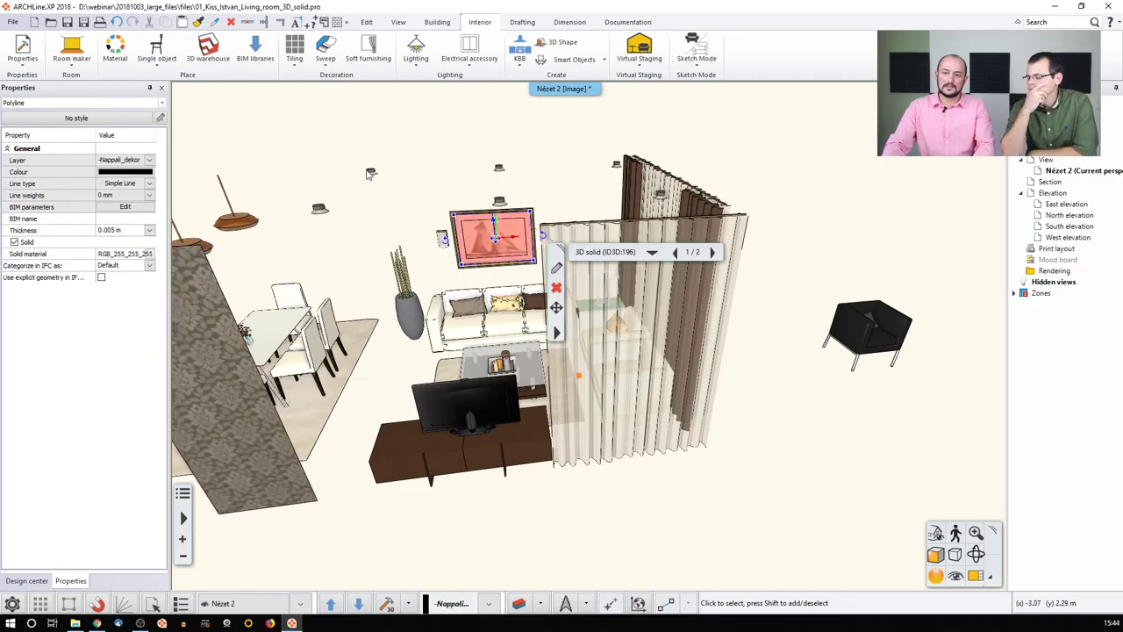
click(391, 147)
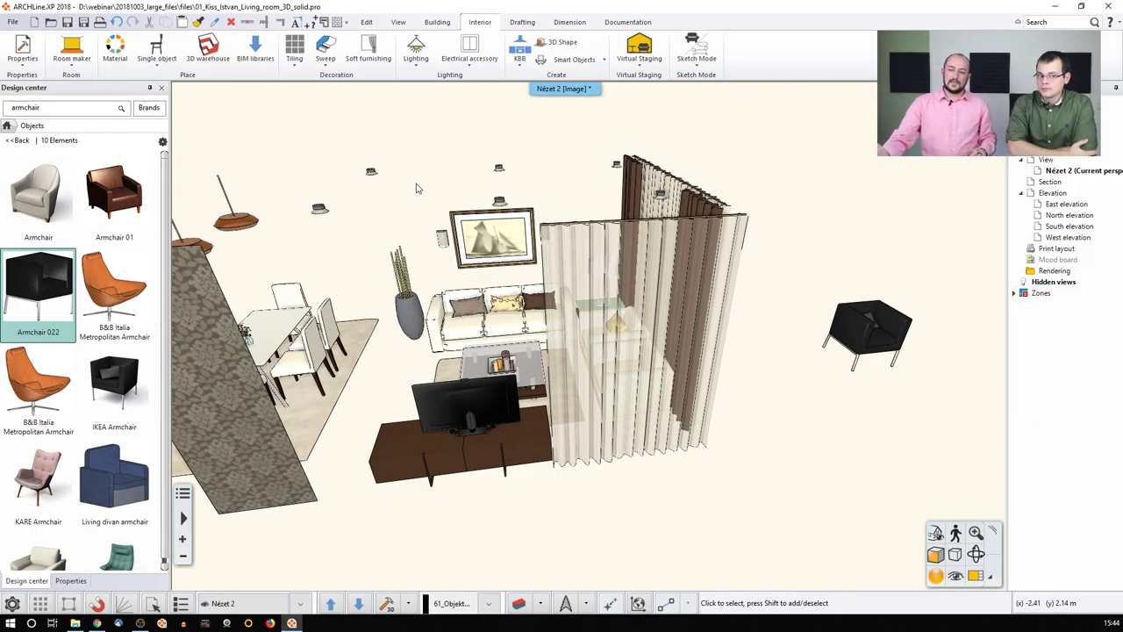
scroll(418, 188, down, 1)
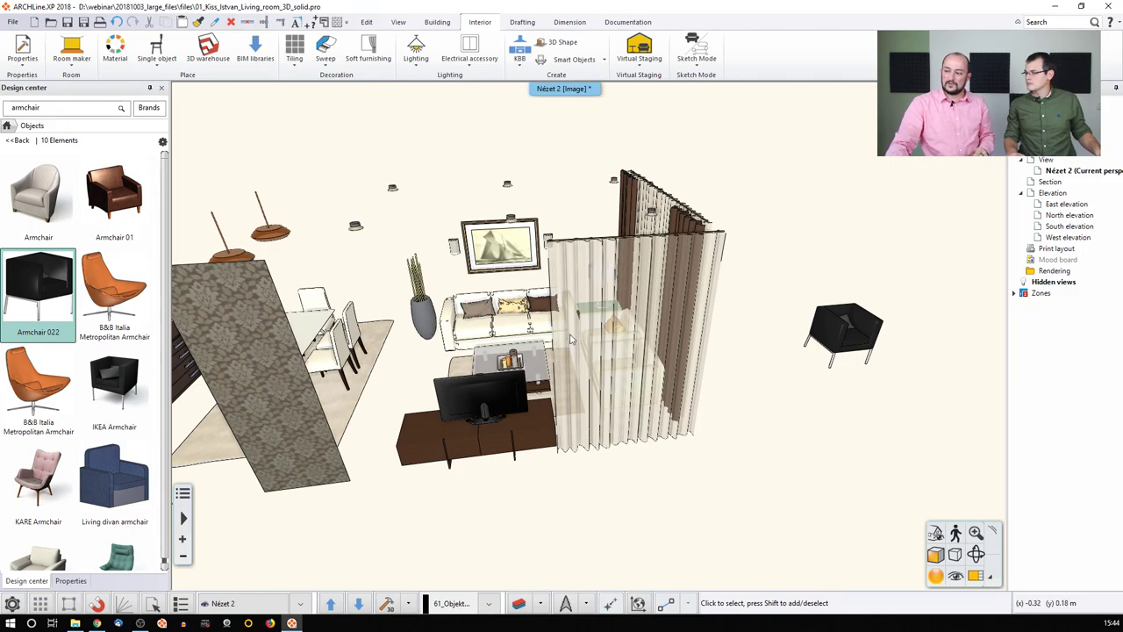
Regenerate the 3D model, check the outer wall and door, and pan the ground-floor plan to the armchair.
click(388, 603)
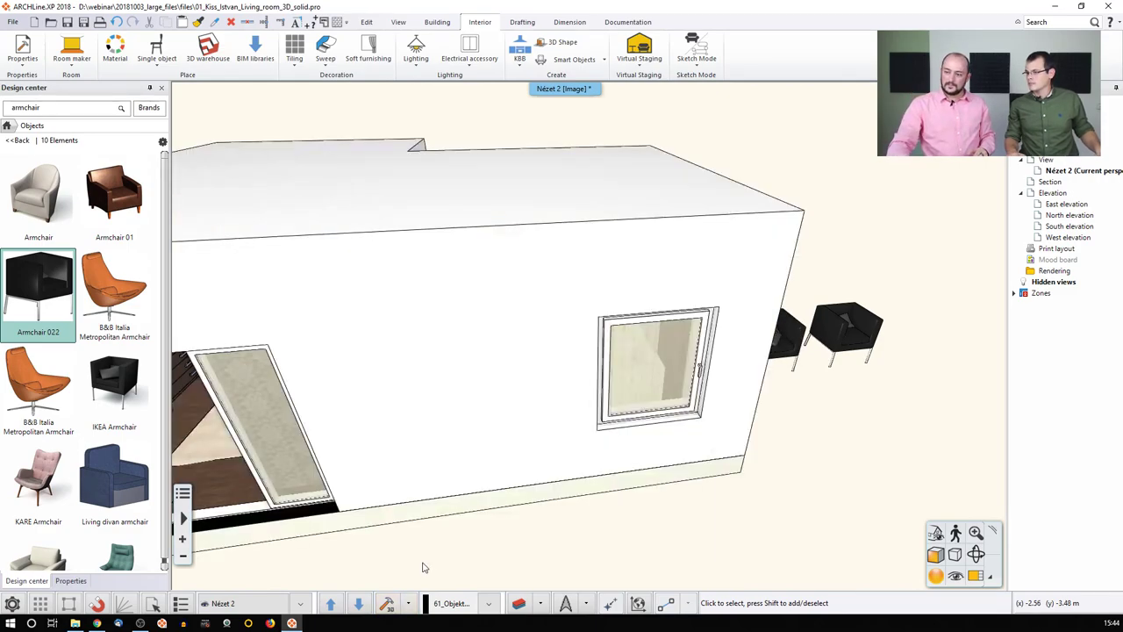
click(368, 325)
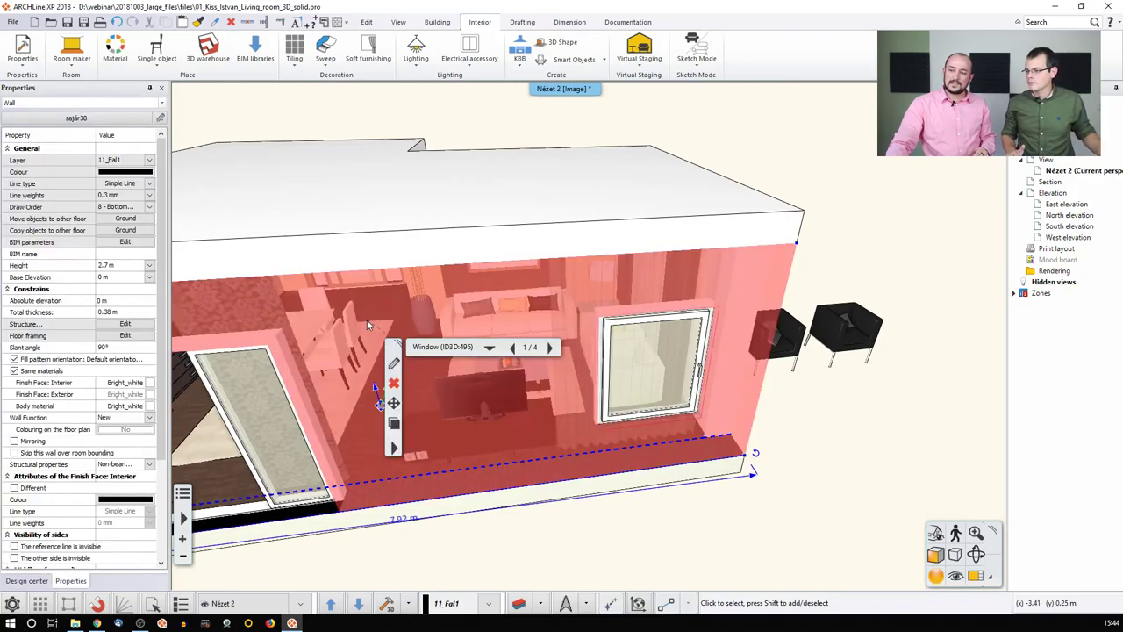
click(239, 389)
click(26, 580)
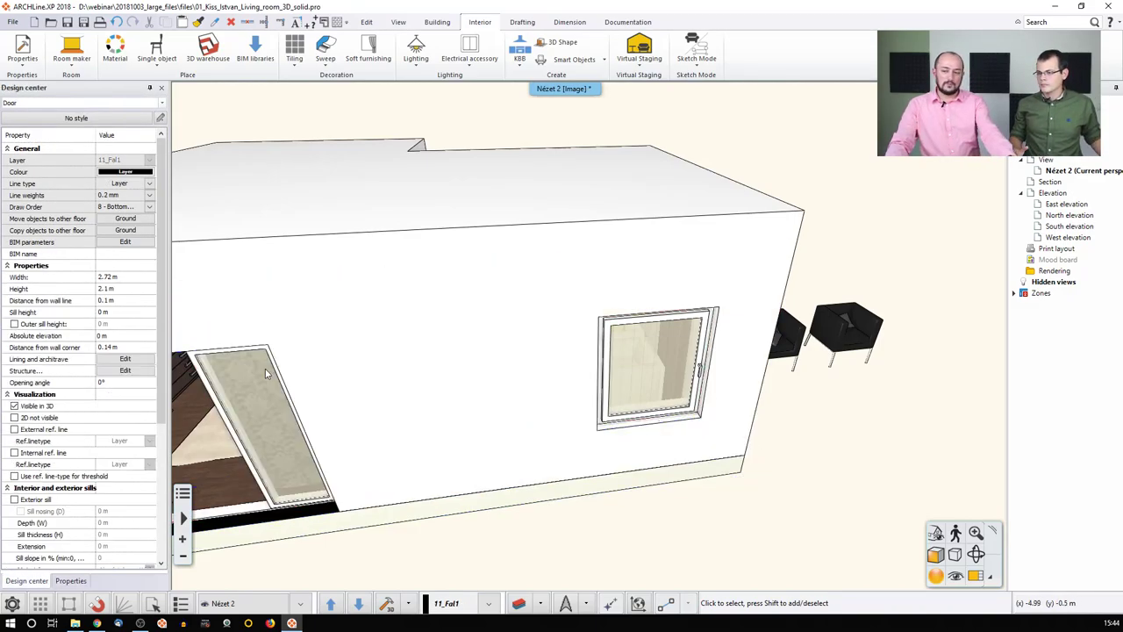
middle_drag(424, 388, 441, 326)
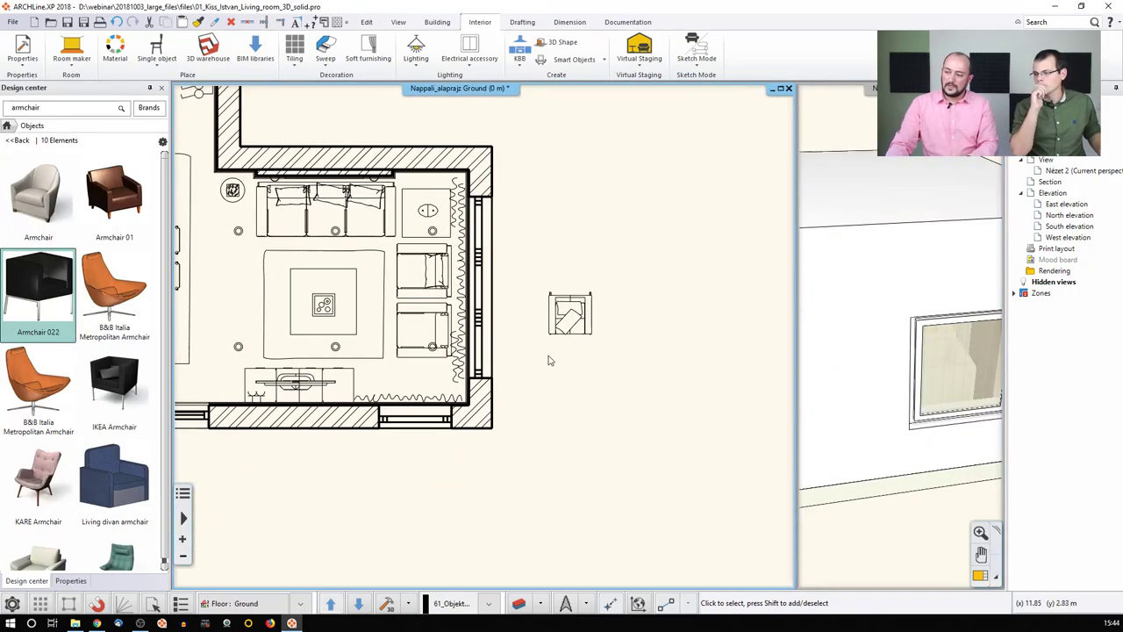
Select the outside armchair in plan, regenerate the 3D model, and swap the 3D view into the main window.
click(570, 314)
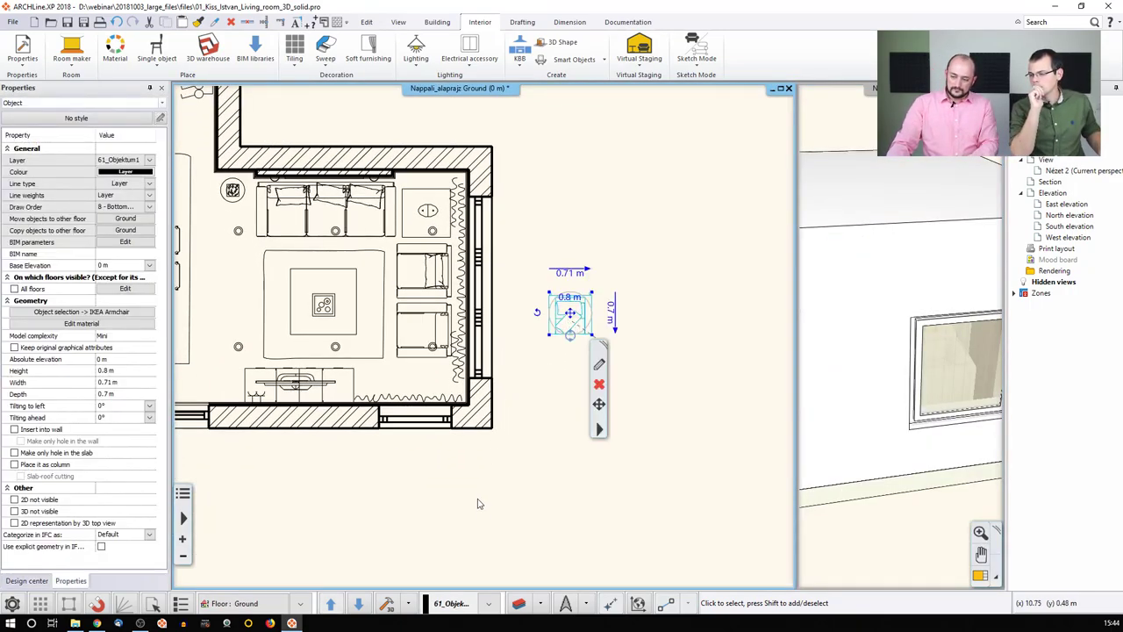
click(387, 604)
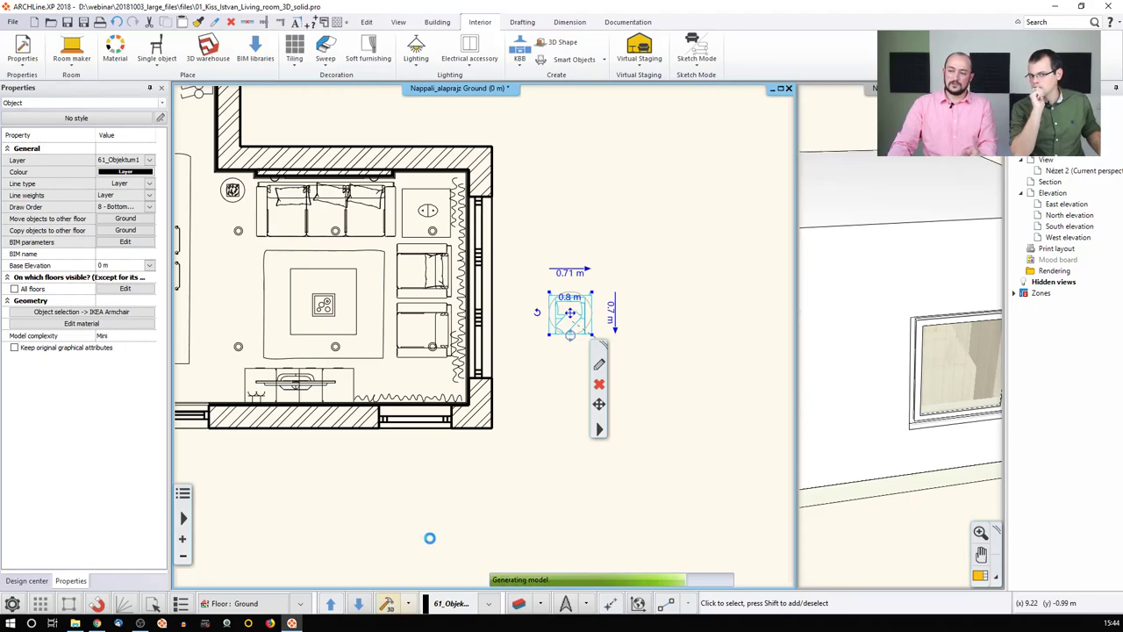
click(871, 412)
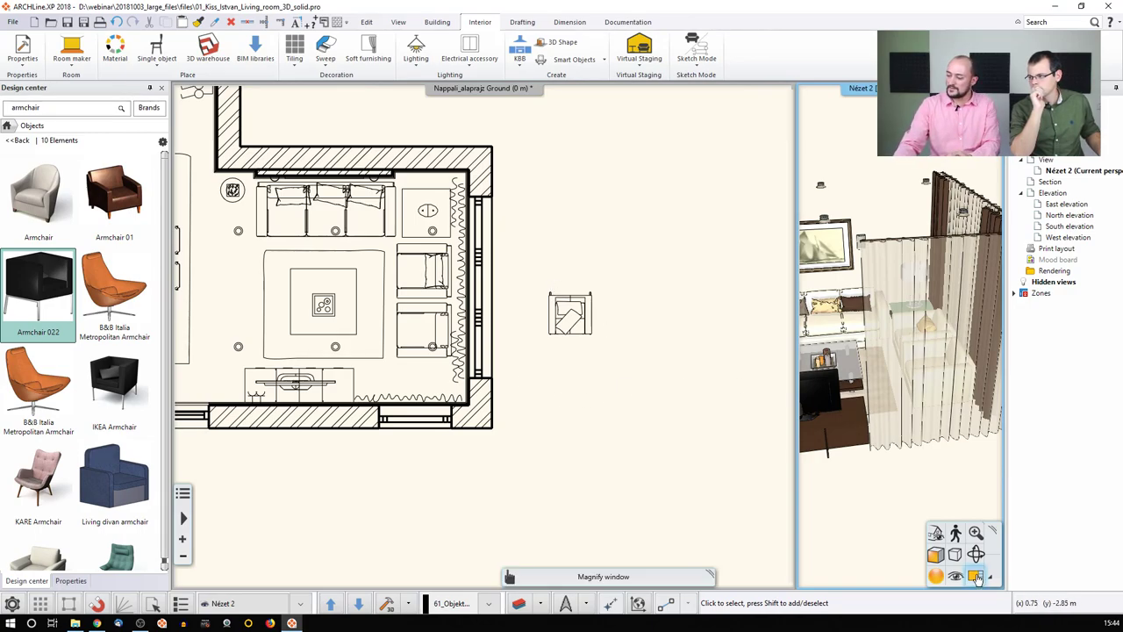
click(955, 553)
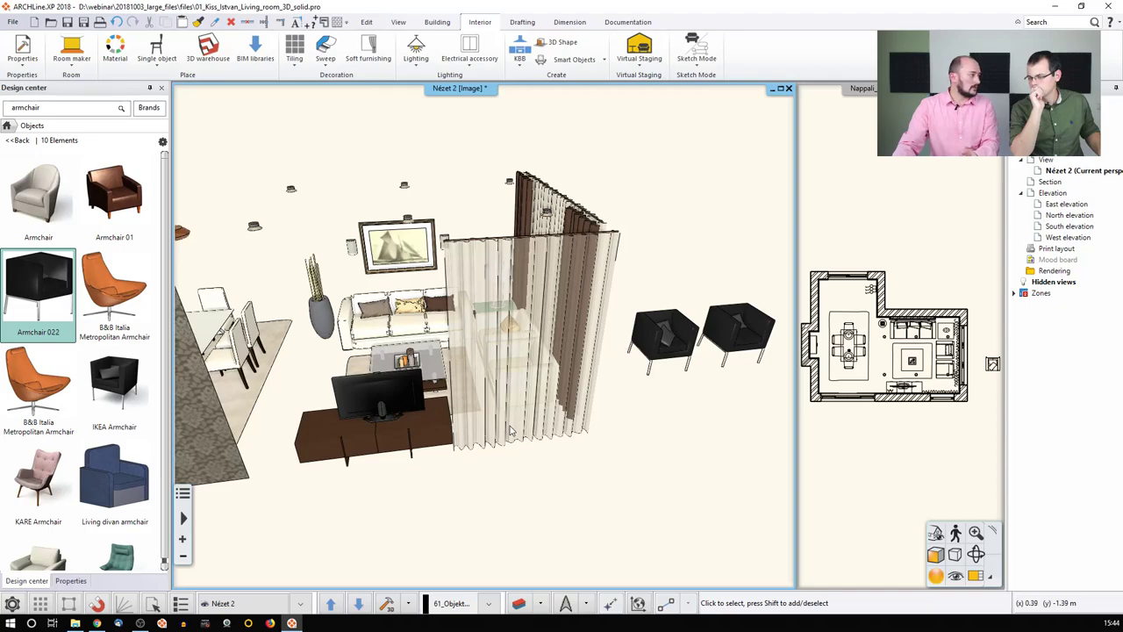
click(517, 337)
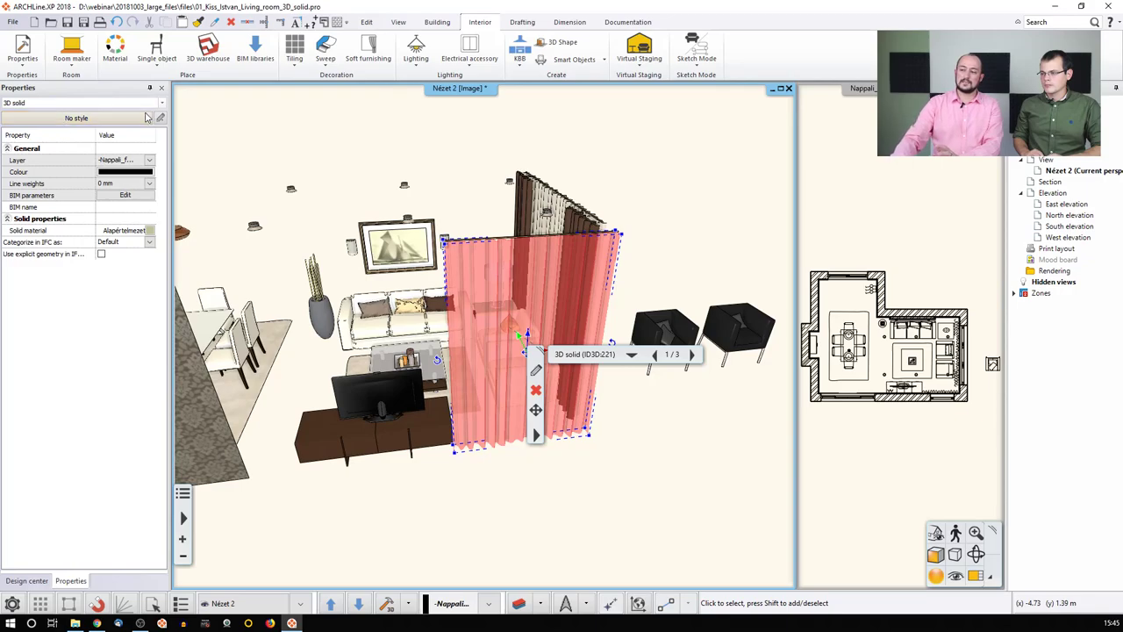
Window-select all 218 converted solids in the 3D view and delete them.
scroll(309, 227, down, 3)
middle_drag(308, 227, 474, 375)
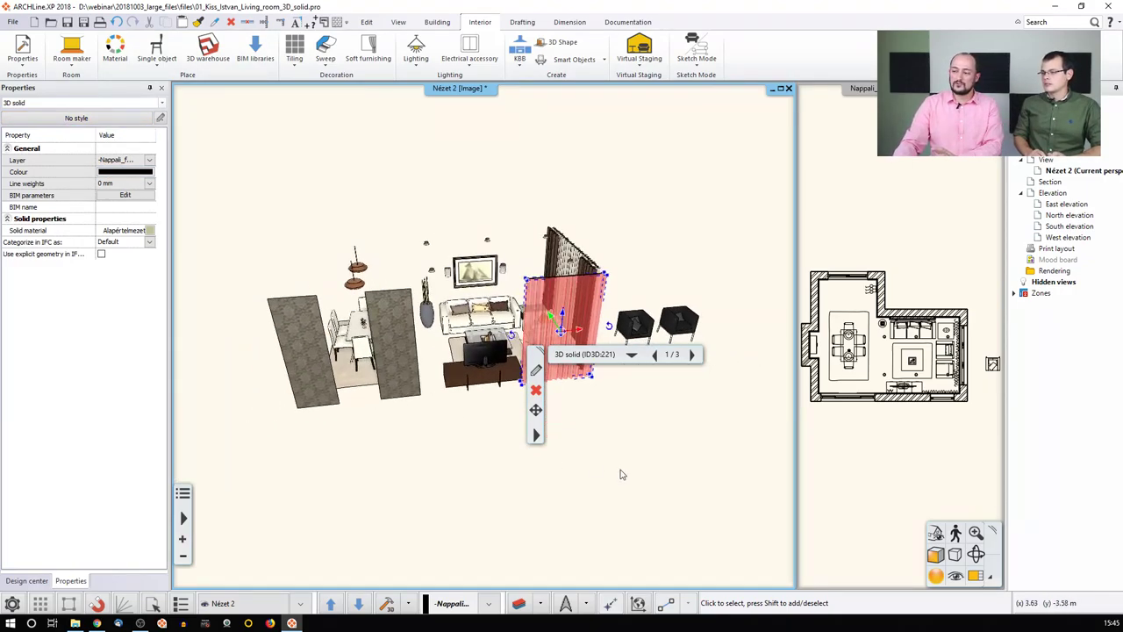
click(724, 481)
click(222, 186)
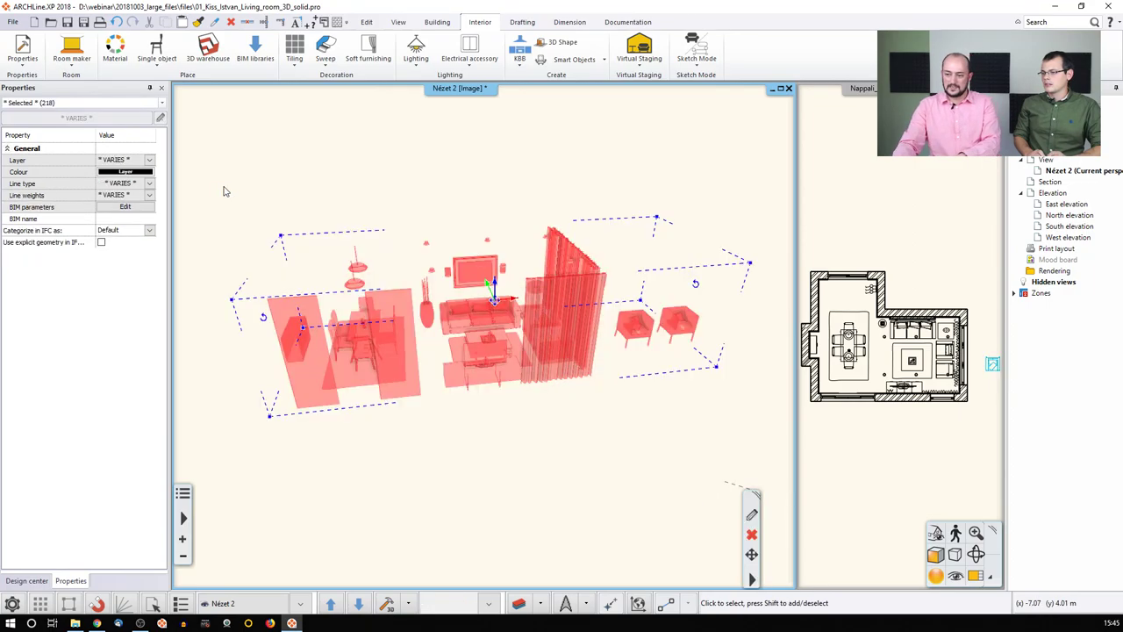
key(Delete)
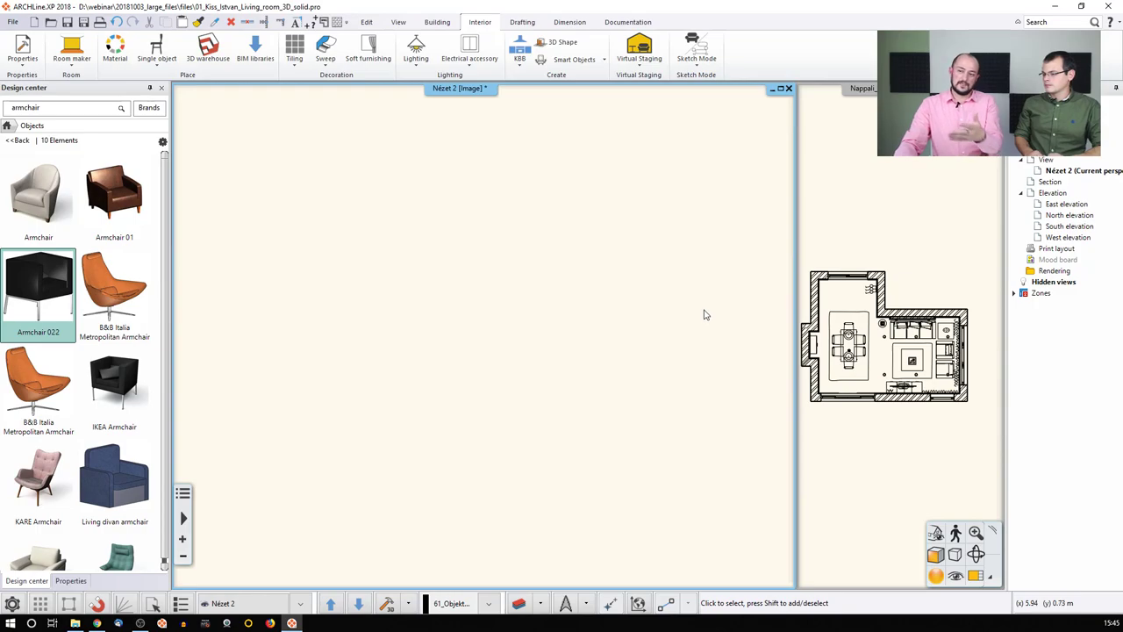
Rebuild the 3D model from the floor plan and zoom into the Etkezo_1 dining-room view.
click(820, 369)
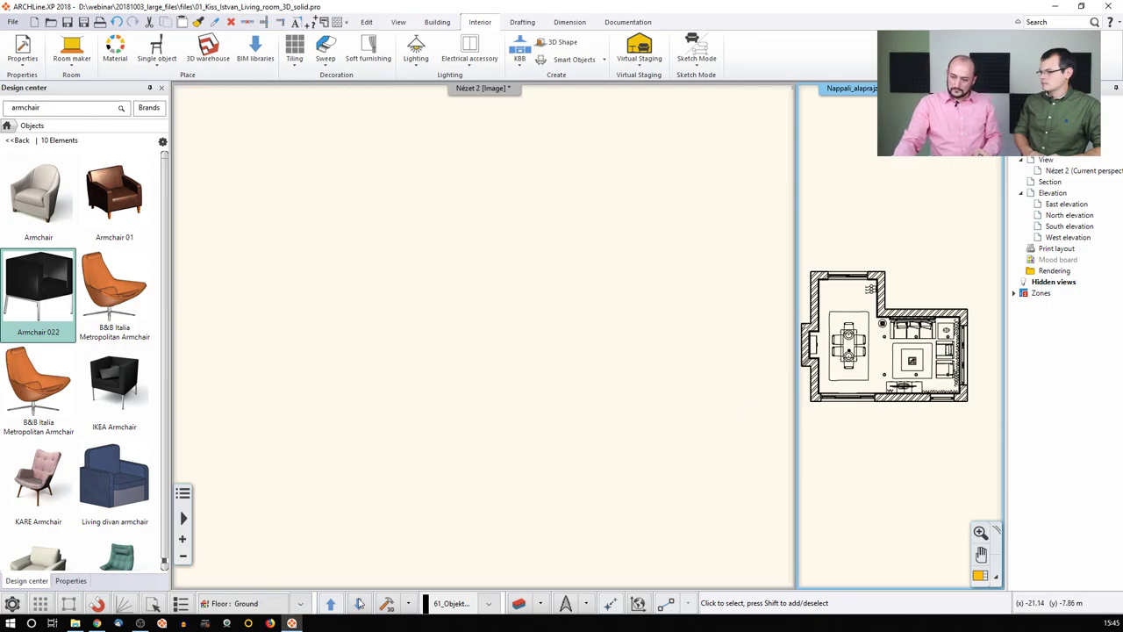
click(386, 603)
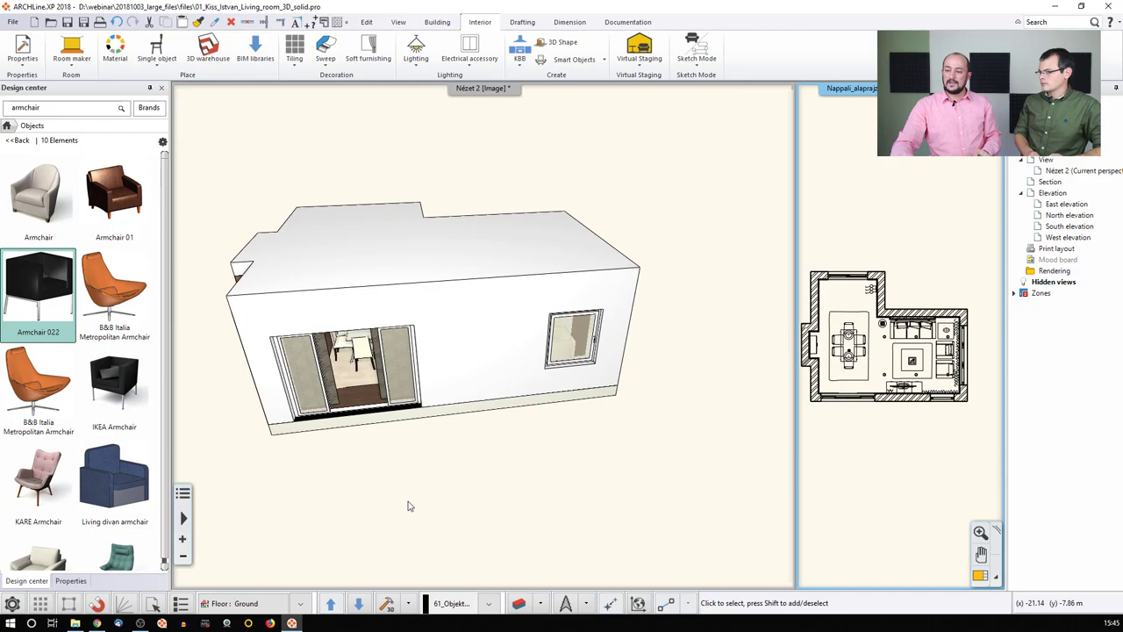
click(395, 482)
scroll(382, 412, up, 5)
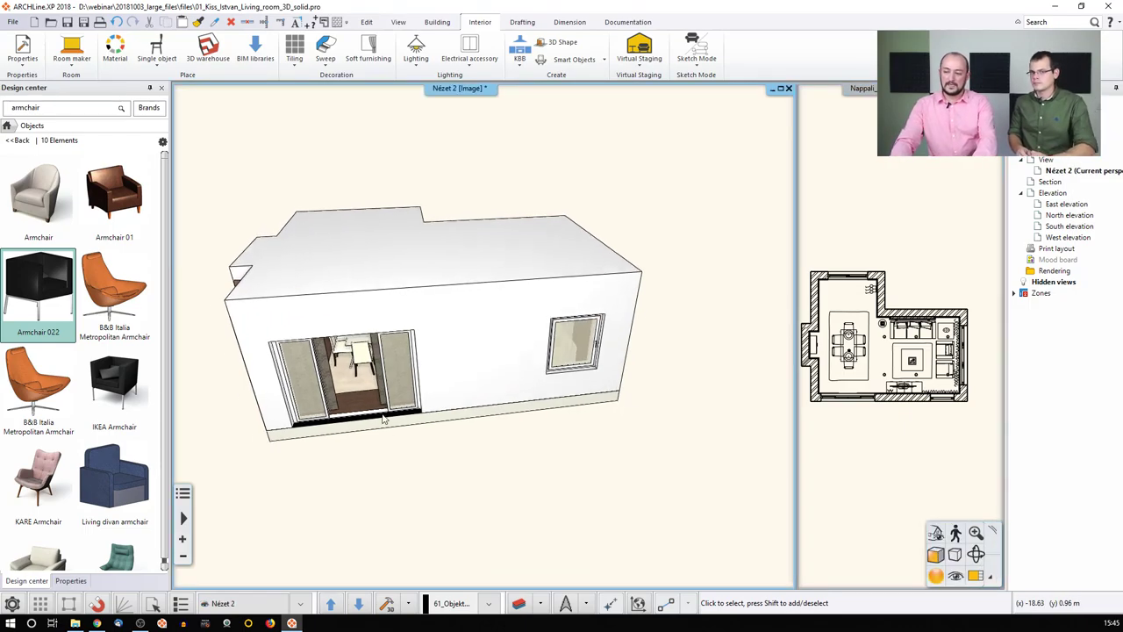
scroll(381, 412, up, 3)
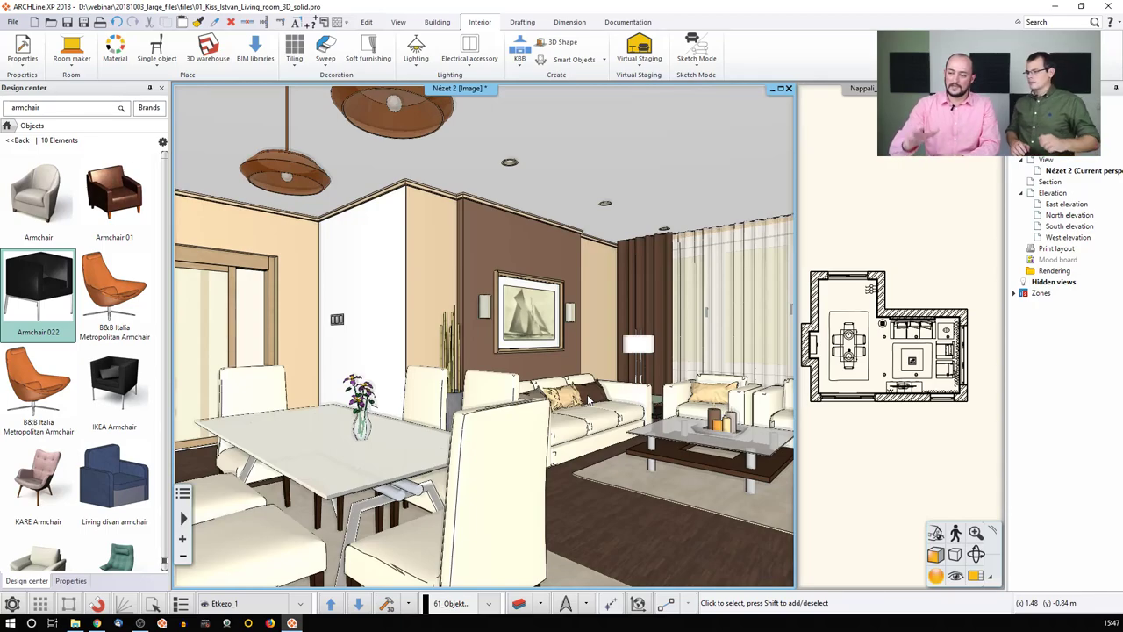
Open Dimension > Measure > List of elements to show the Info about space report.
click(6, 126)
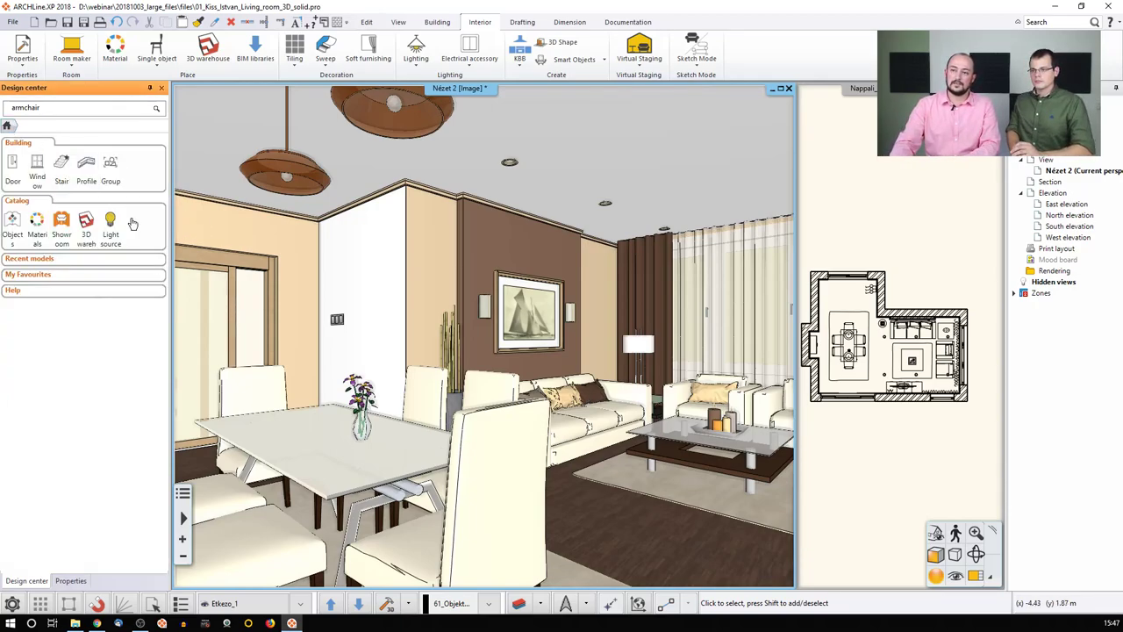
click(584, 25)
click(605, 51)
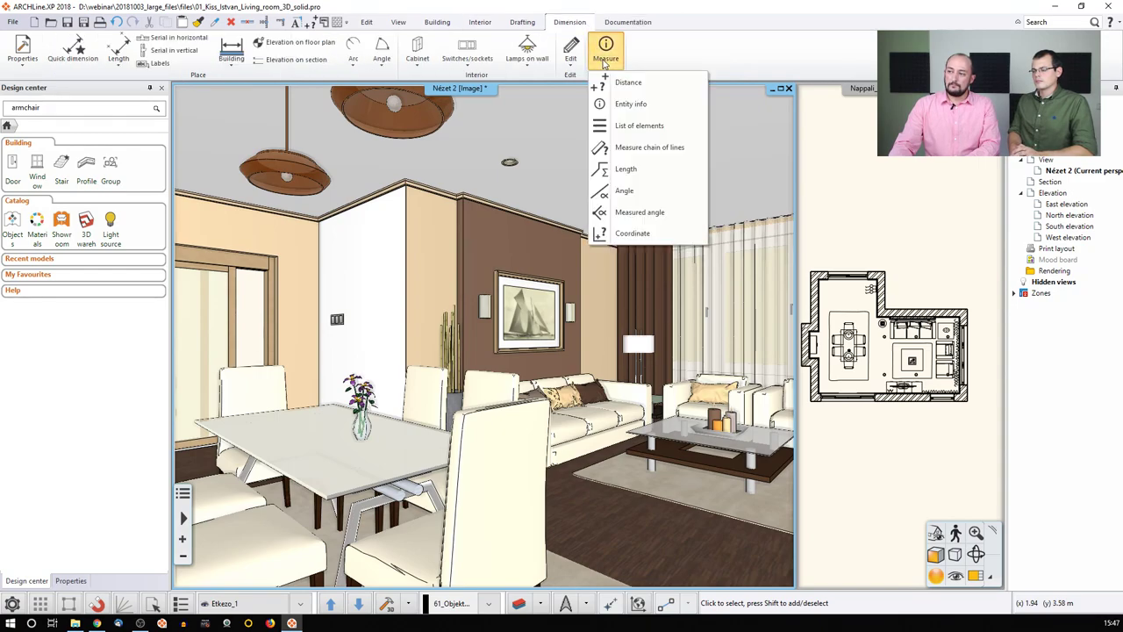
click(633, 127)
Scroll the report and select NEG TV Te1, the element using the most material.
drag(591, 211, 666, 128)
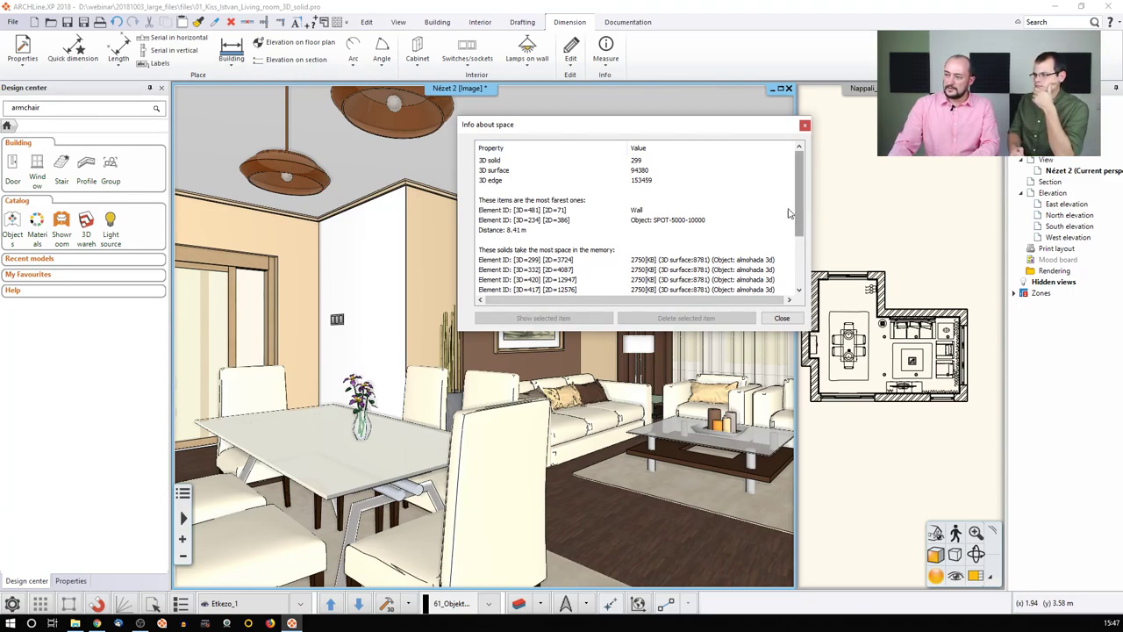
click(494, 172)
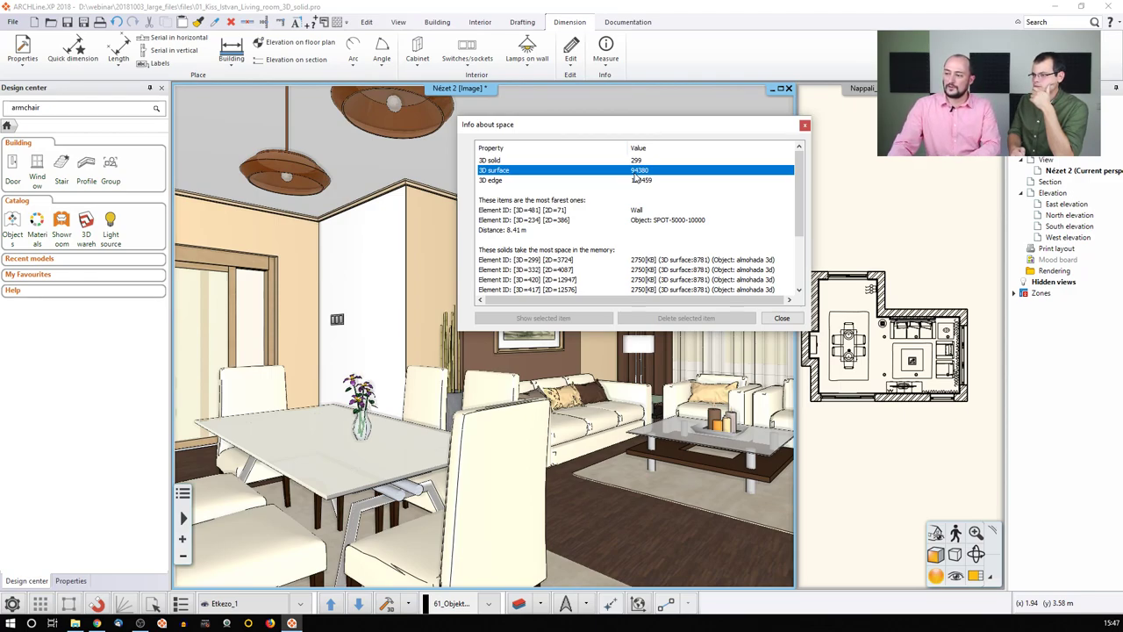
drag(801, 195, 809, 246)
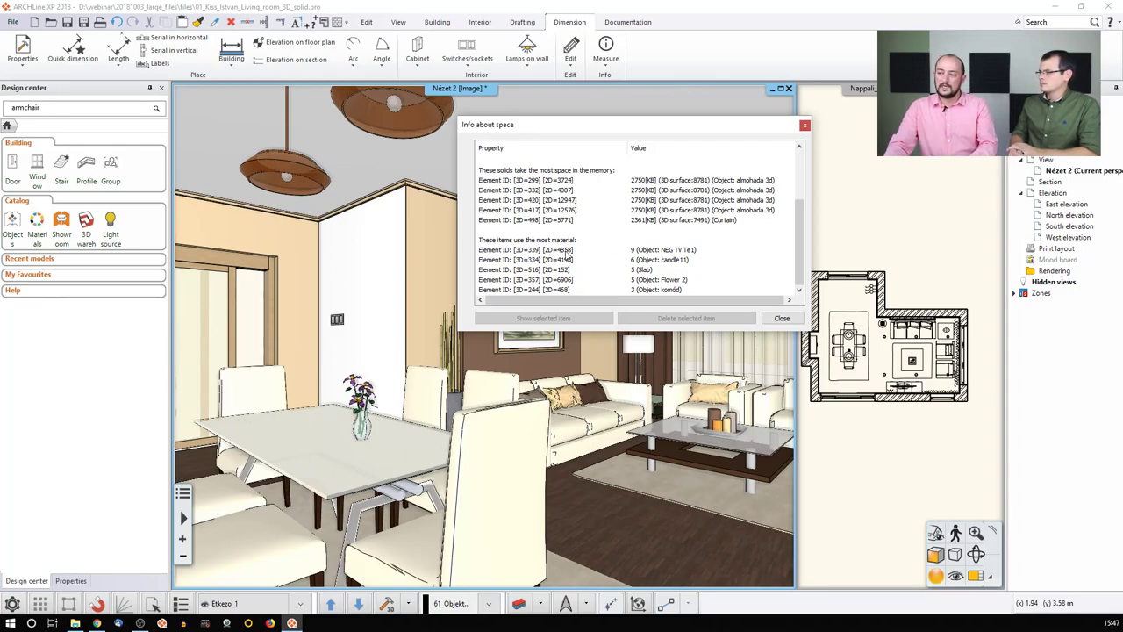
click(491, 251)
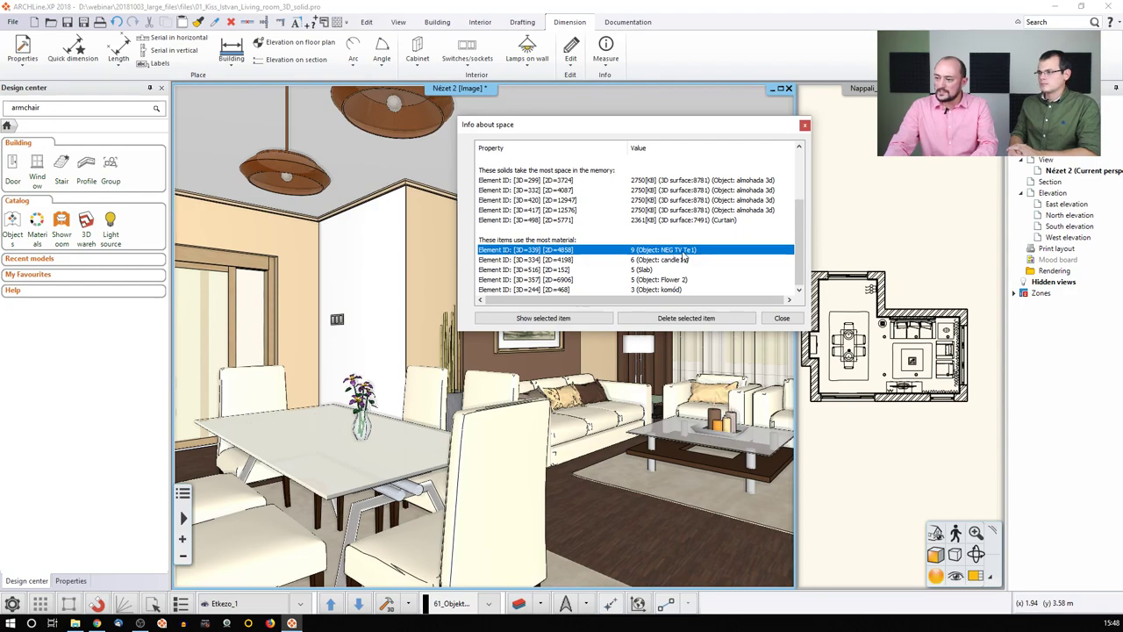
drag(623, 121, 690, 119)
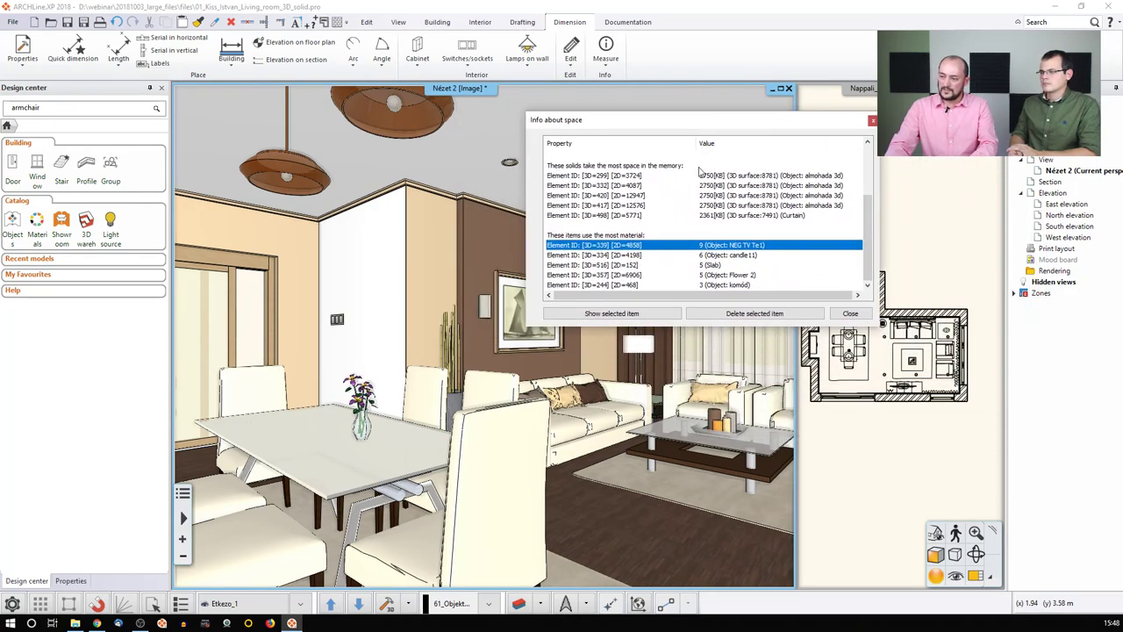
click(627, 320)
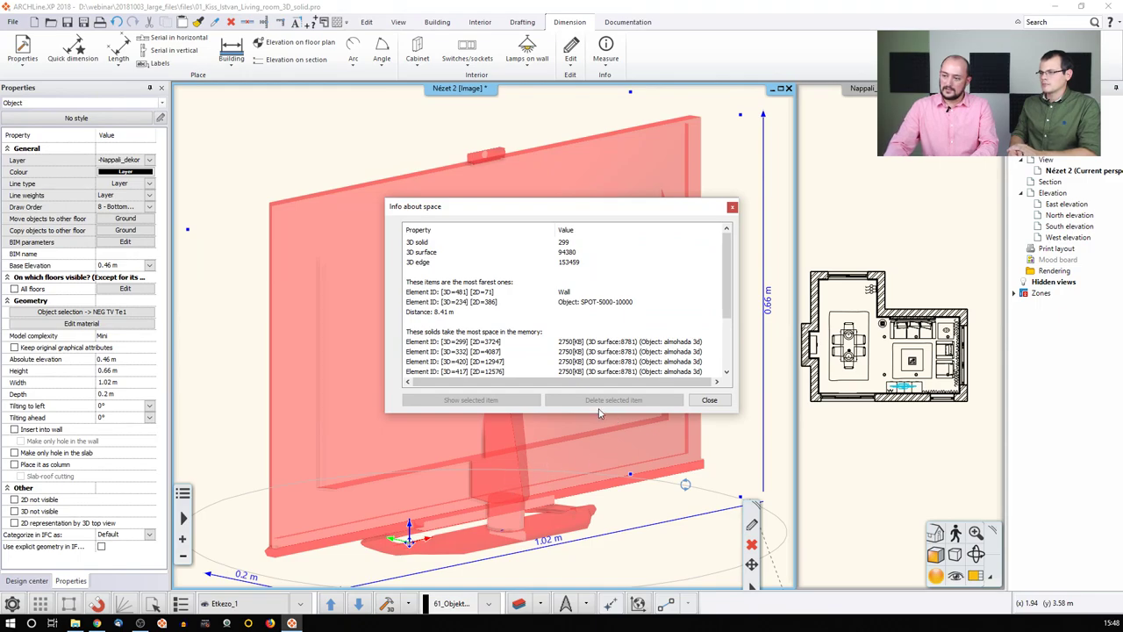
drag(540, 215, 600, 202)
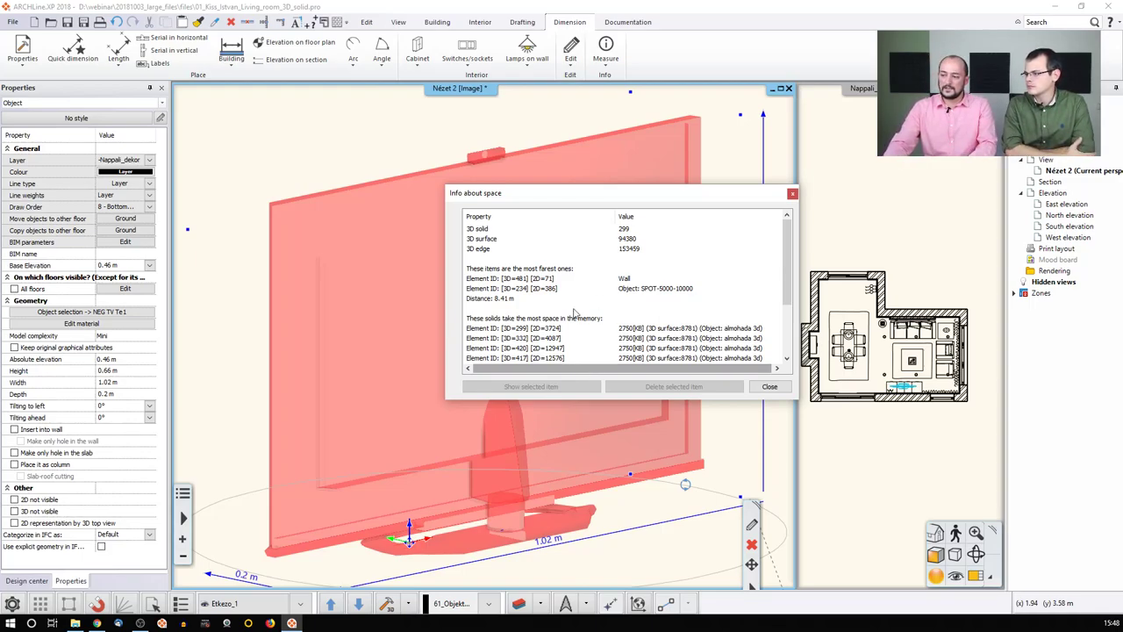
scroll(567, 331, down, 2)
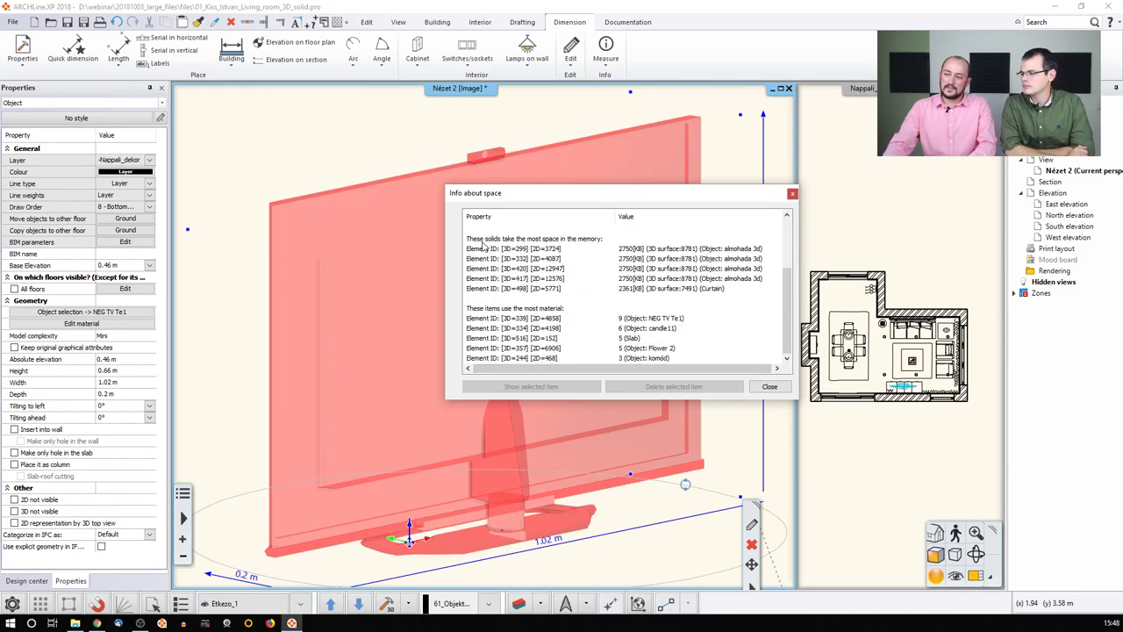
scroll(549, 282, up, 2)
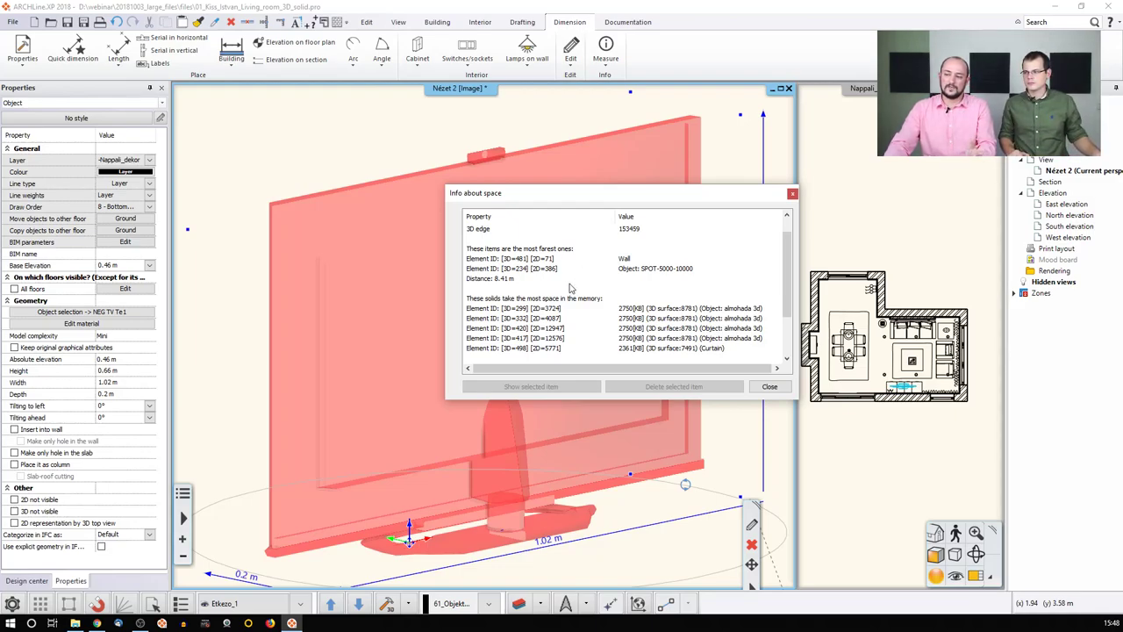
scroll(603, 303, up, 1)
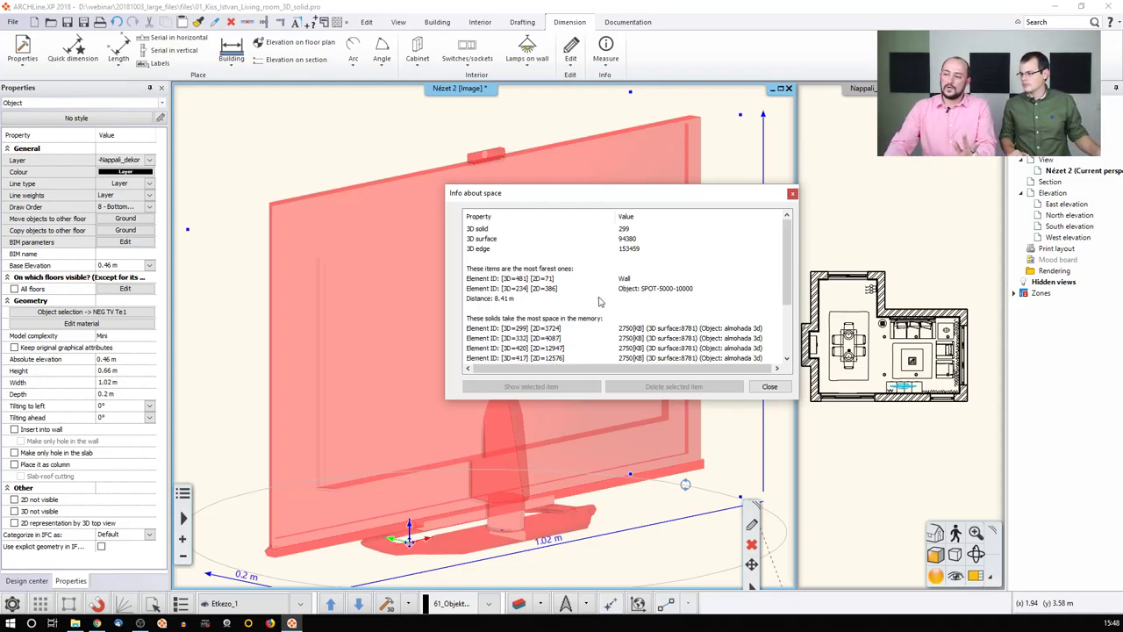
click(492, 243)
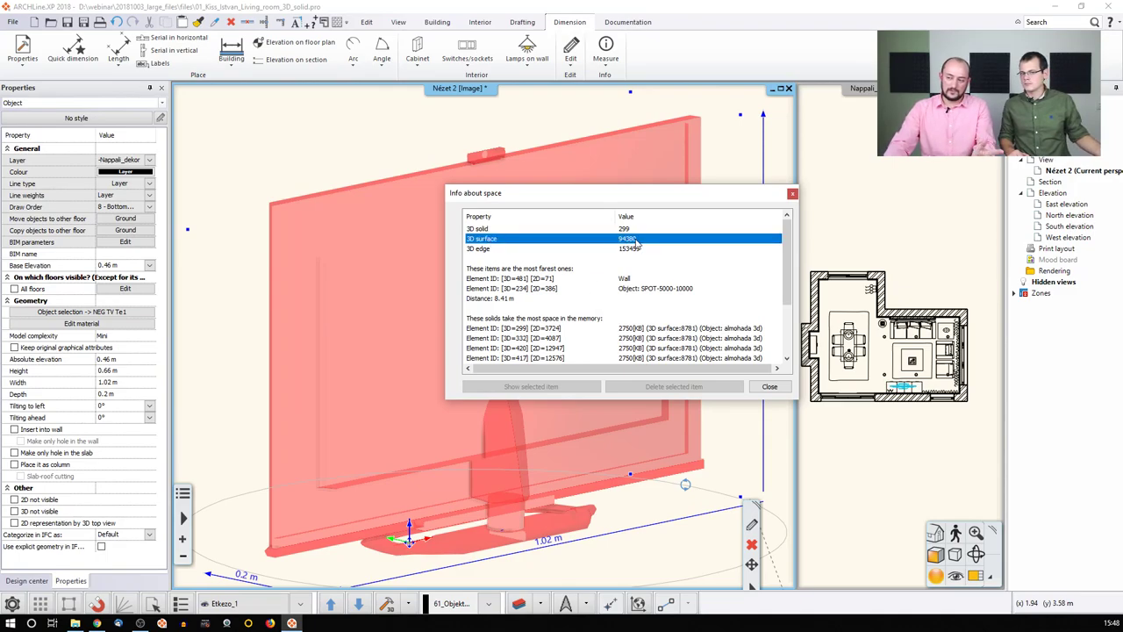
scroll(638, 244, down, 2)
click(538, 263)
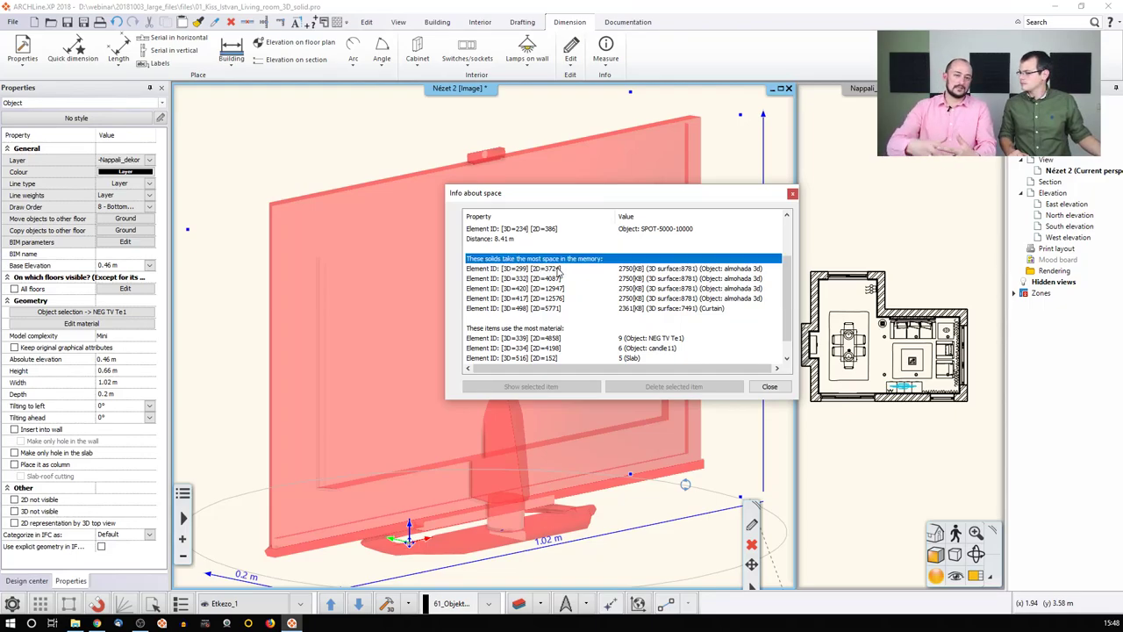
click(678, 272)
scroll(678, 275, down, 2)
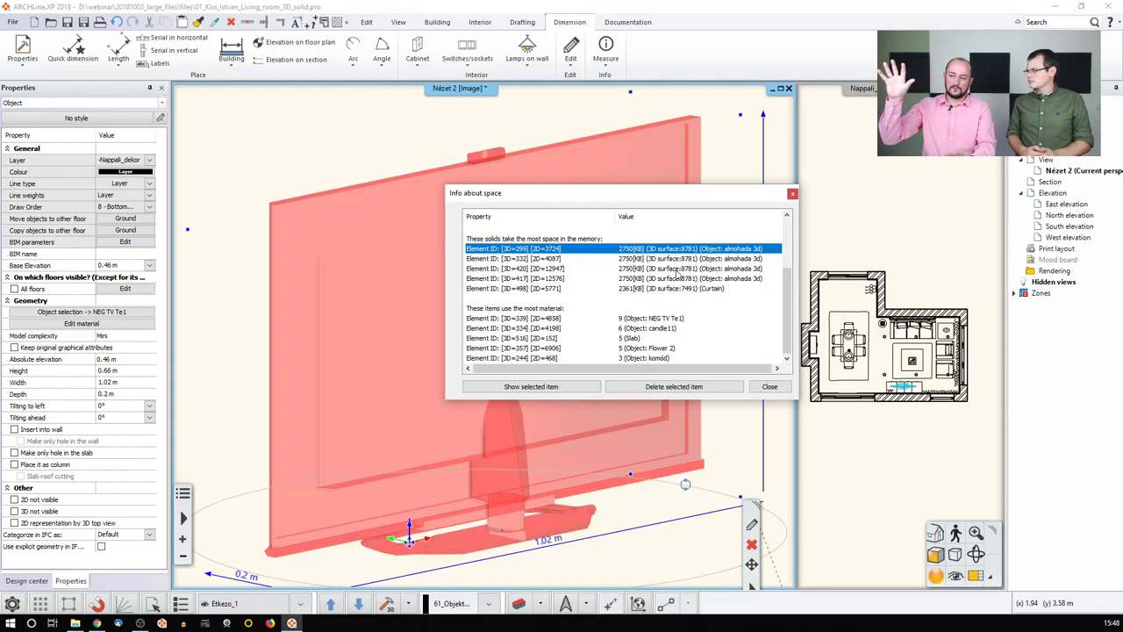
click(556, 321)
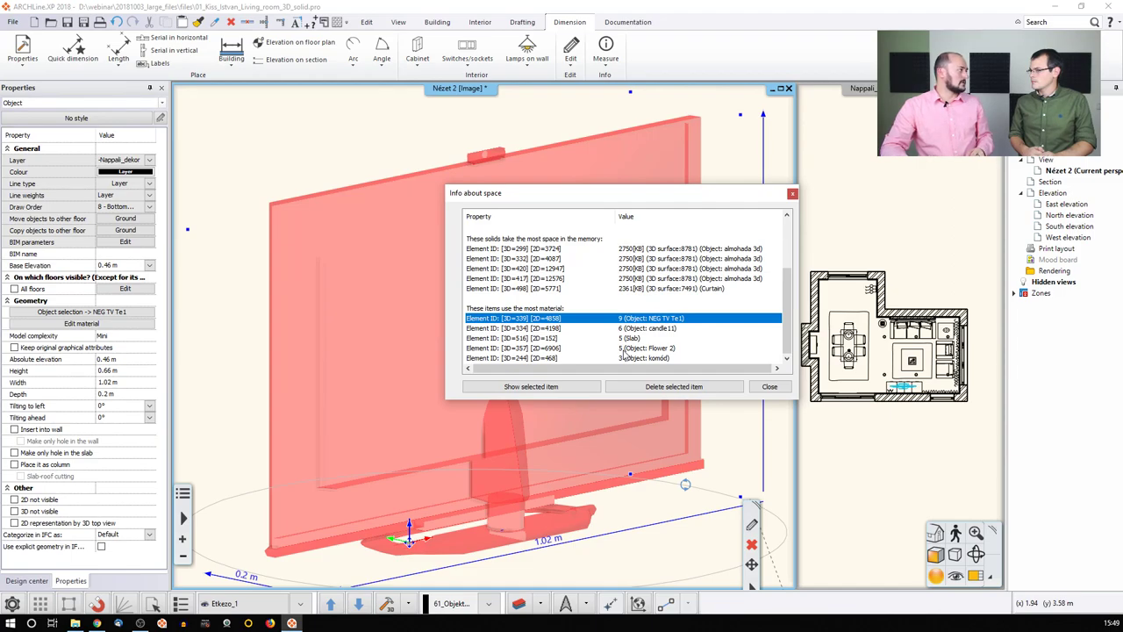
Close Info about space and search 3D Warehouse for 'chandelier baccarat'.
click(769, 386)
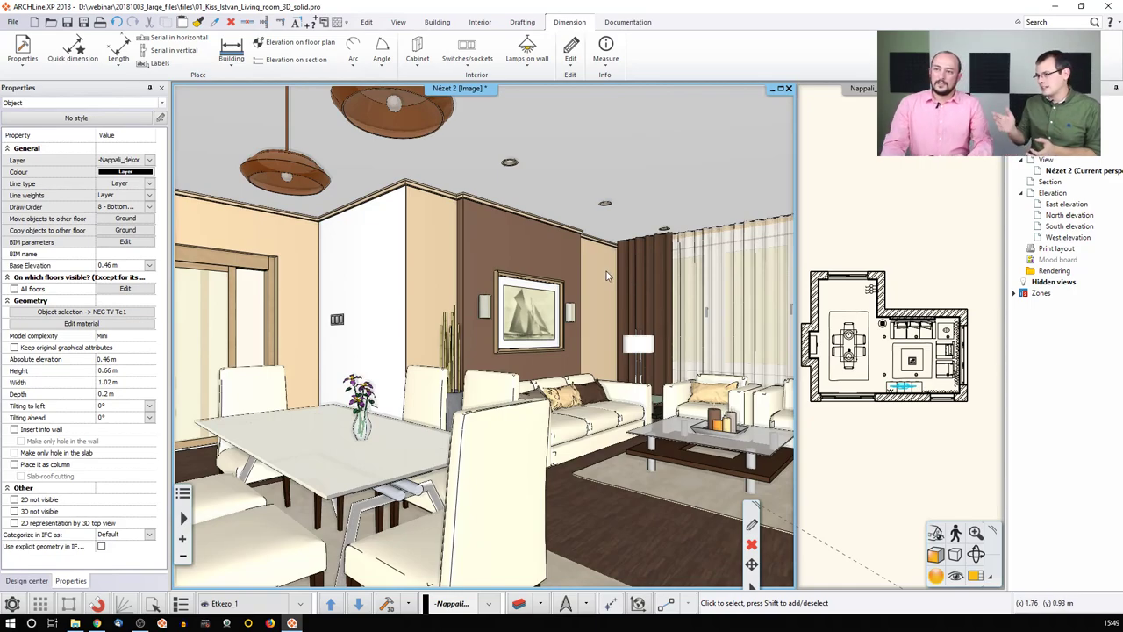
click(877, 243)
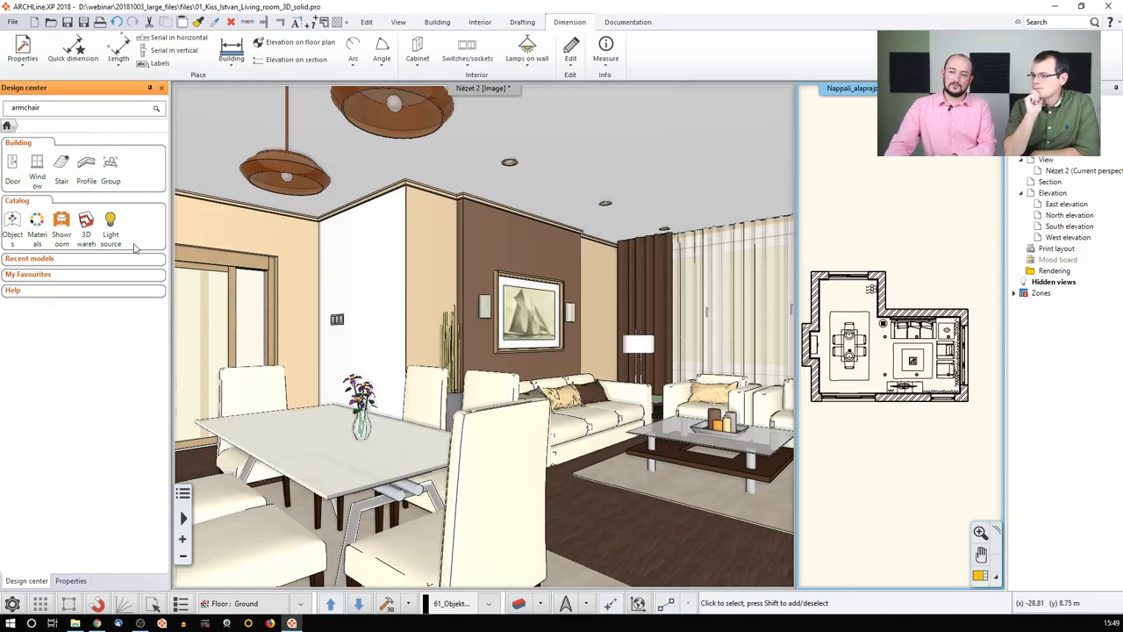
click(86, 225)
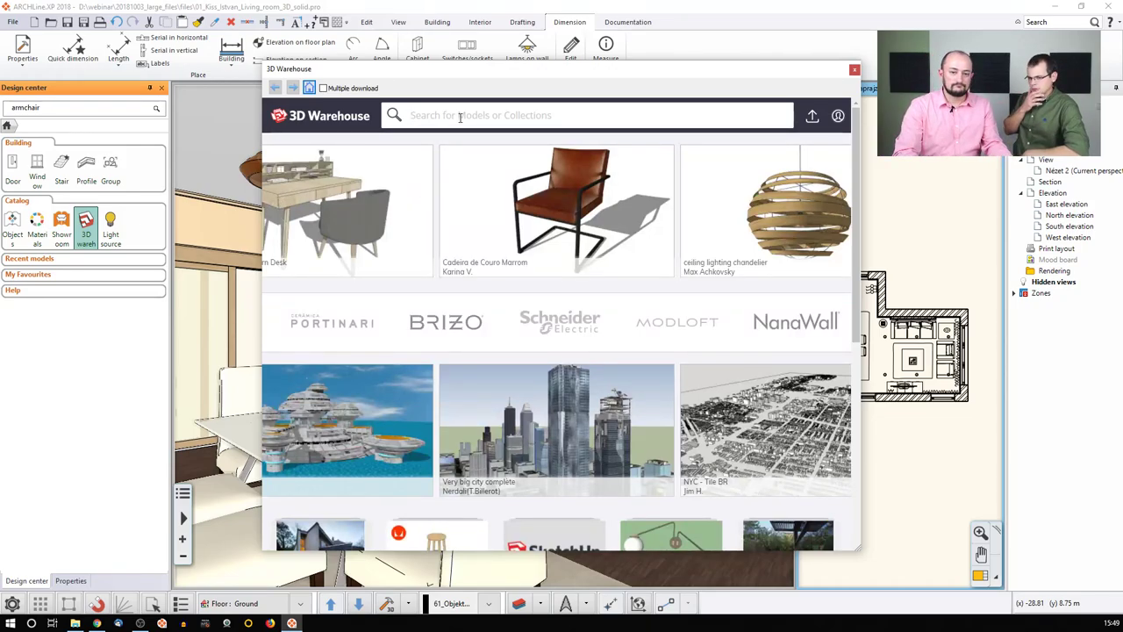
text(chandelier ba)
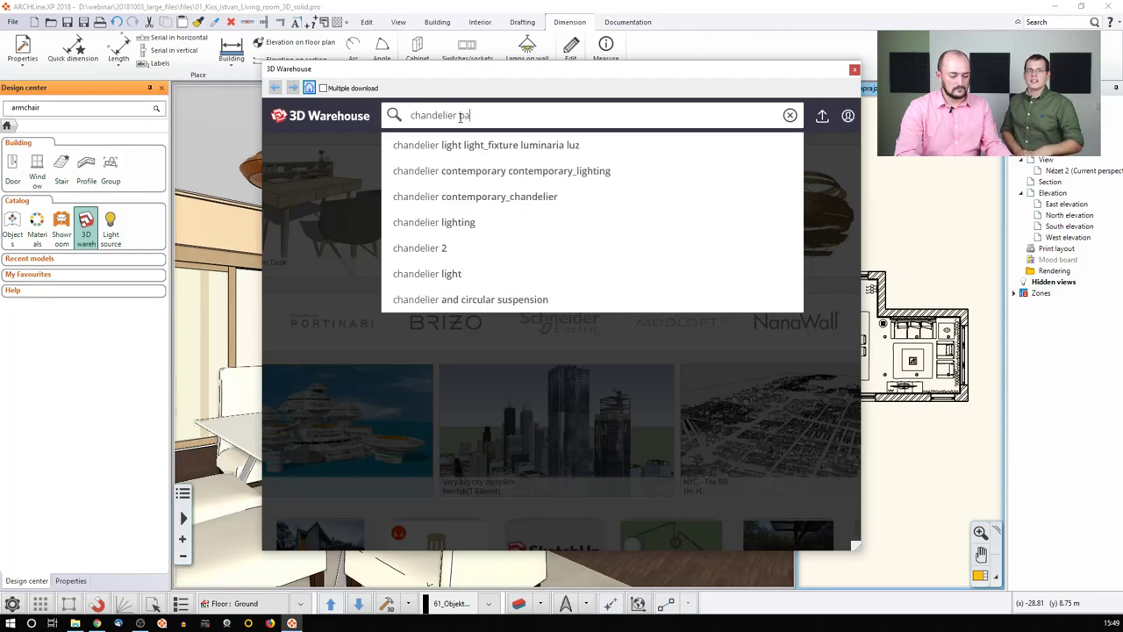
text(ccarat)
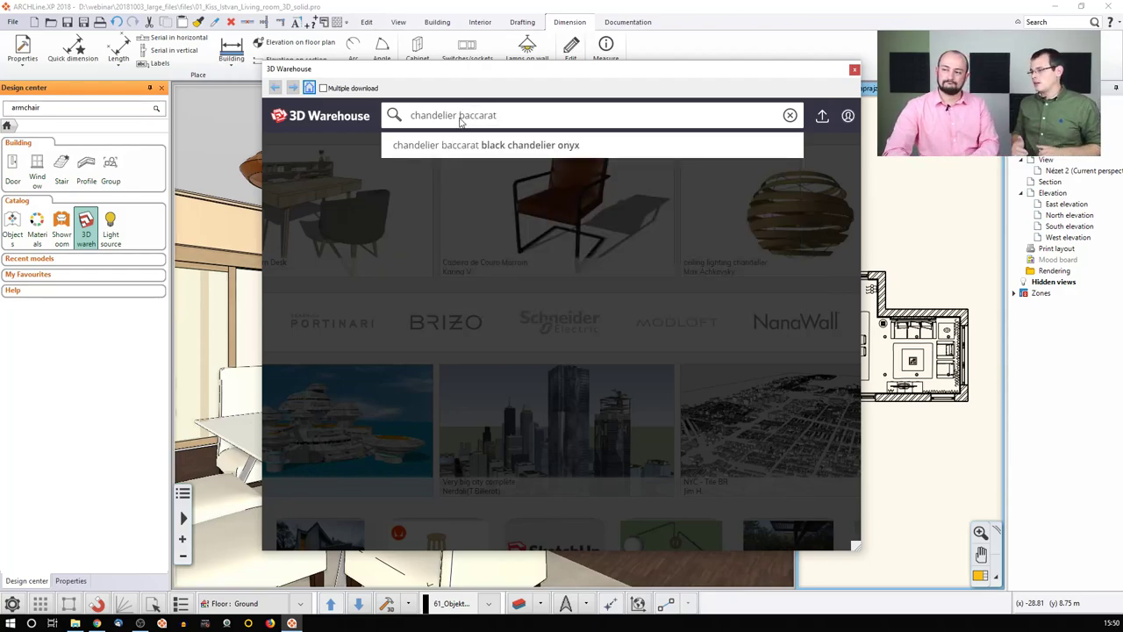
key(Return)
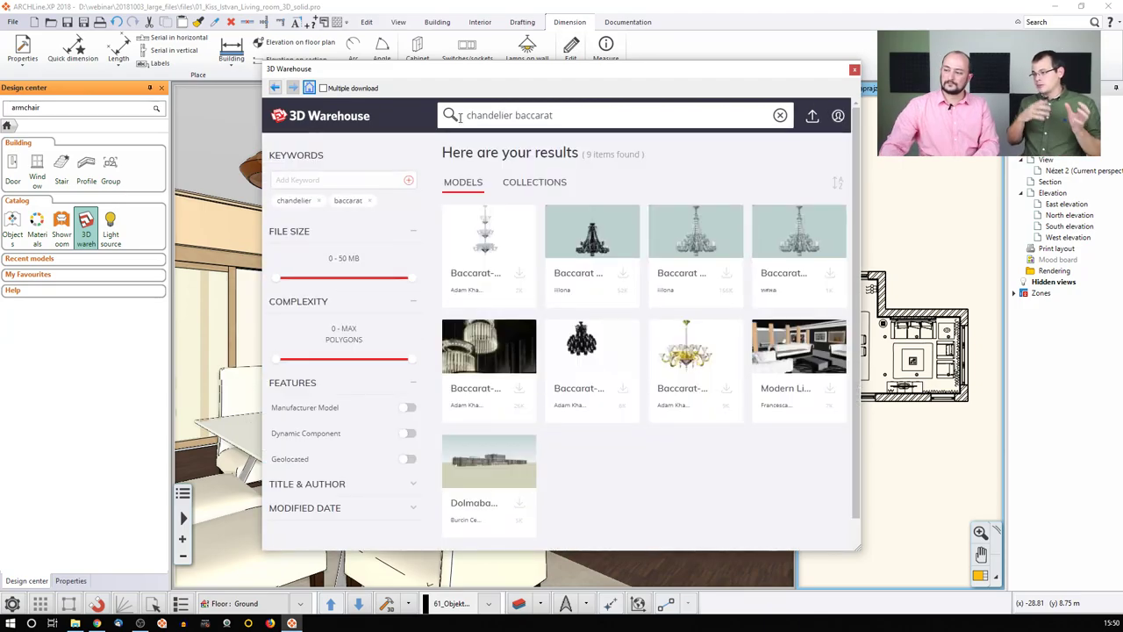
Open the Baccarat Zenith Chandelier crystal result and download it as a SketchUp 2018 Model.
click(704, 229)
mouse_move(669, 231)
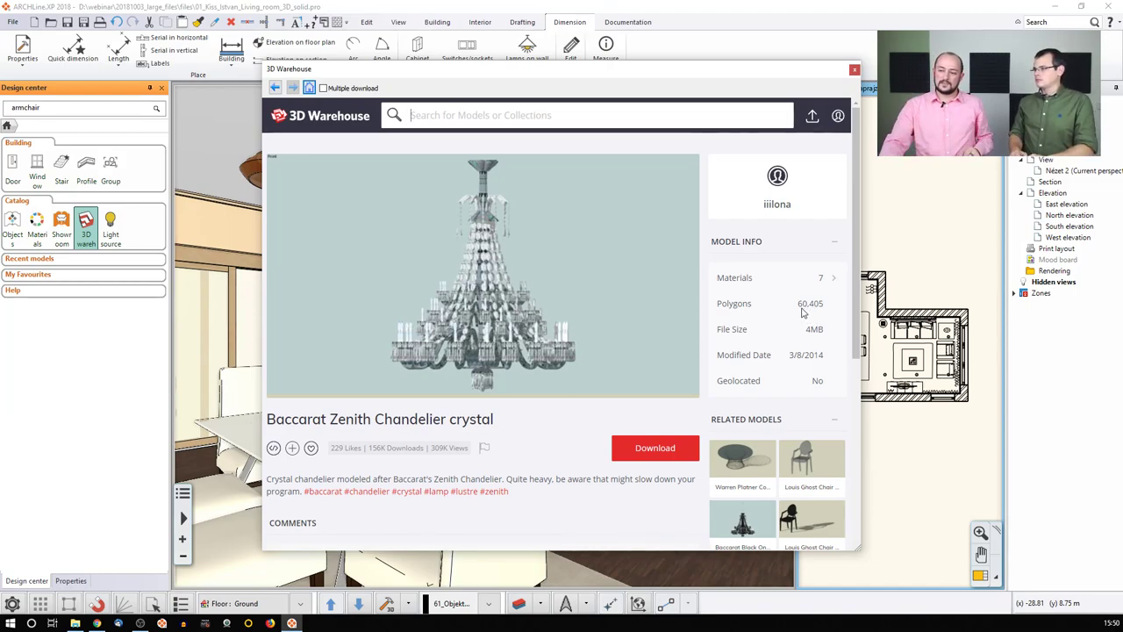
click(658, 449)
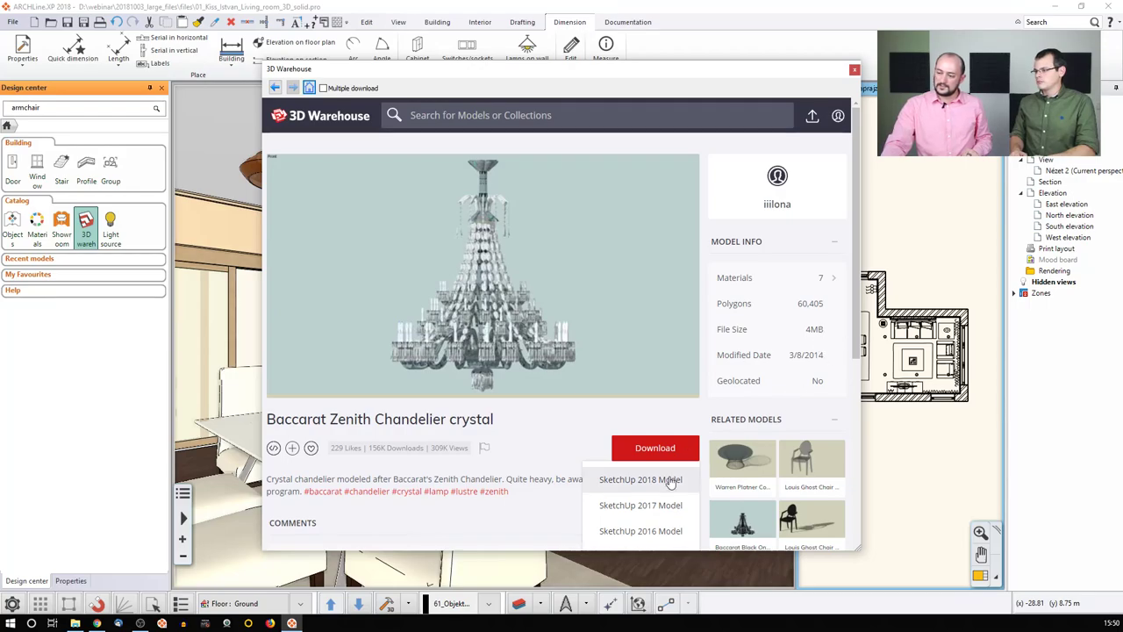
click(628, 481)
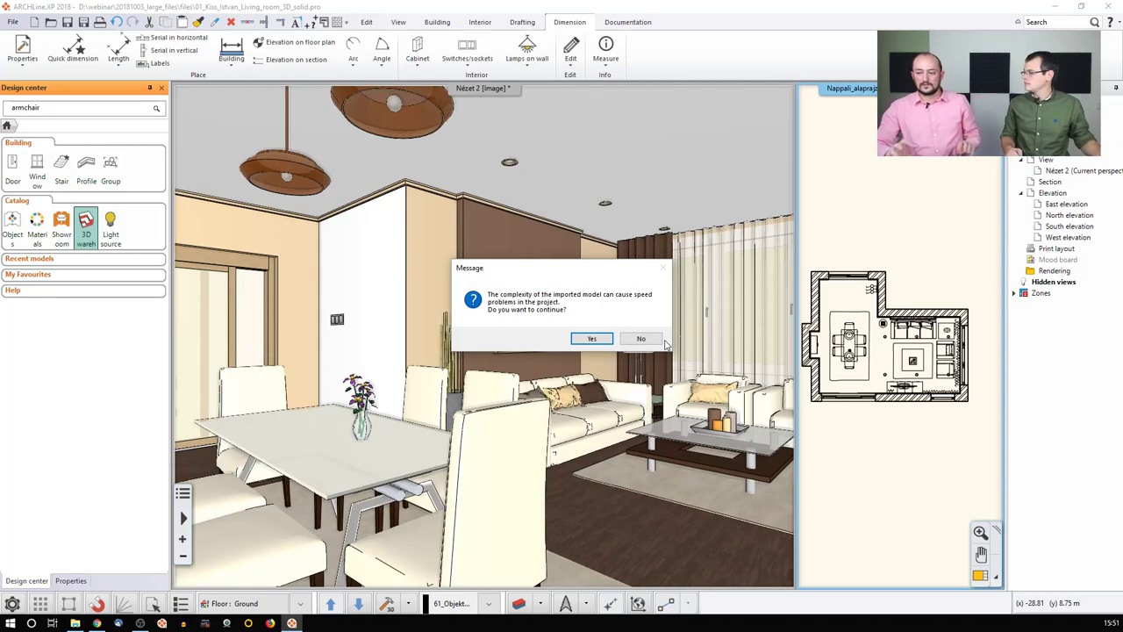
Accept the complexity warning and place the crystal chandelier beside the dining table on the floor plan.
click(594, 340)
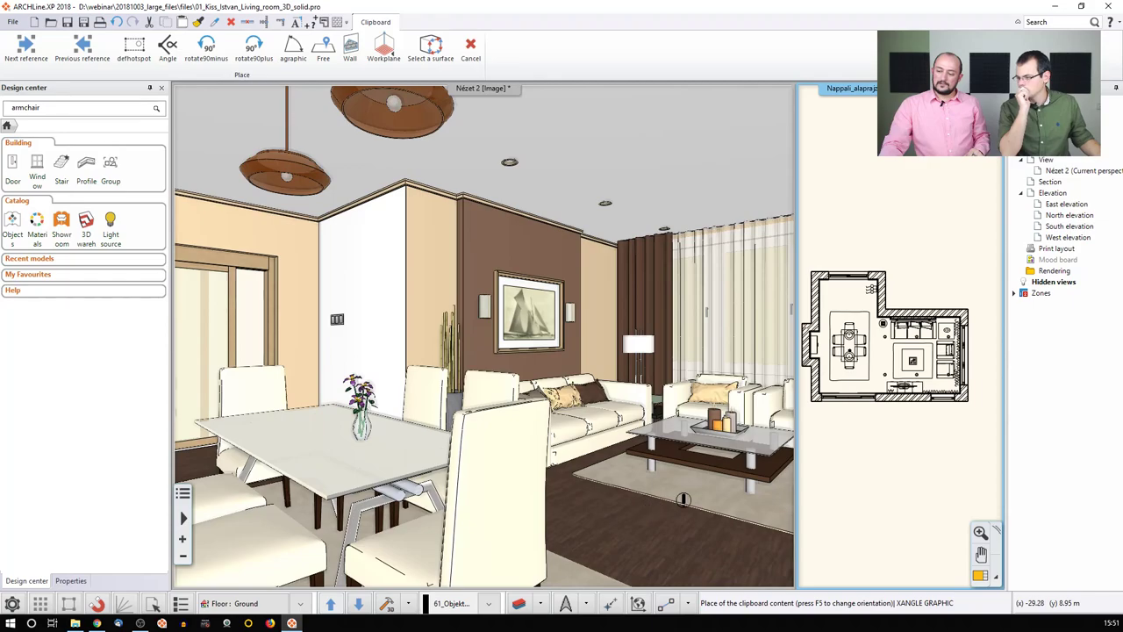
scroll(884, 376, up, 2)
scroll(877, 368, up, 1)
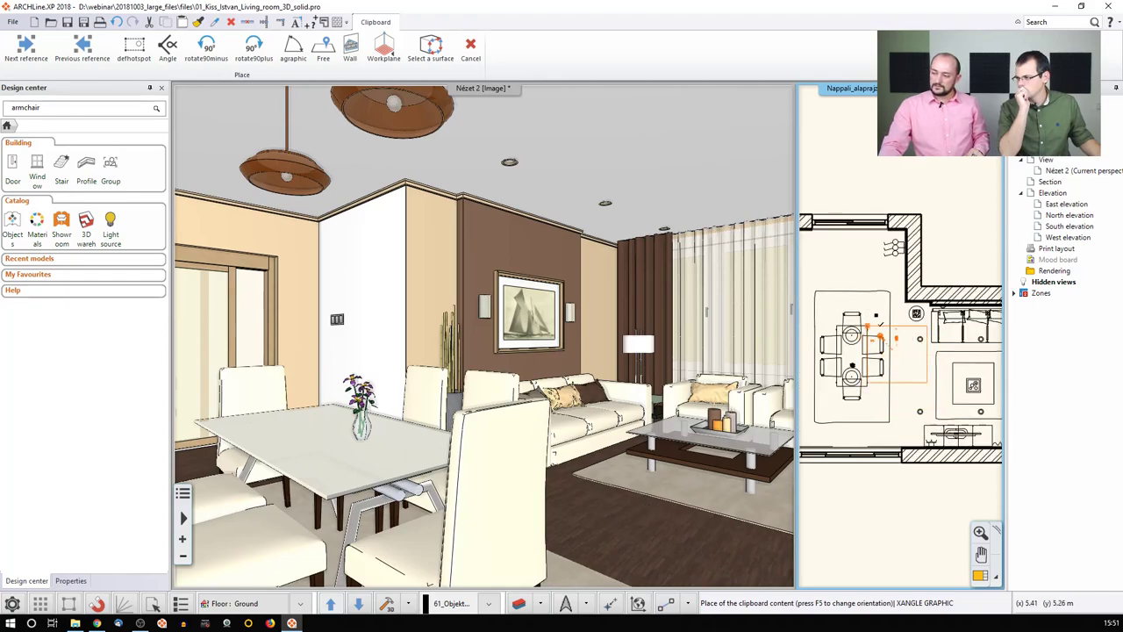
click(879, 317)
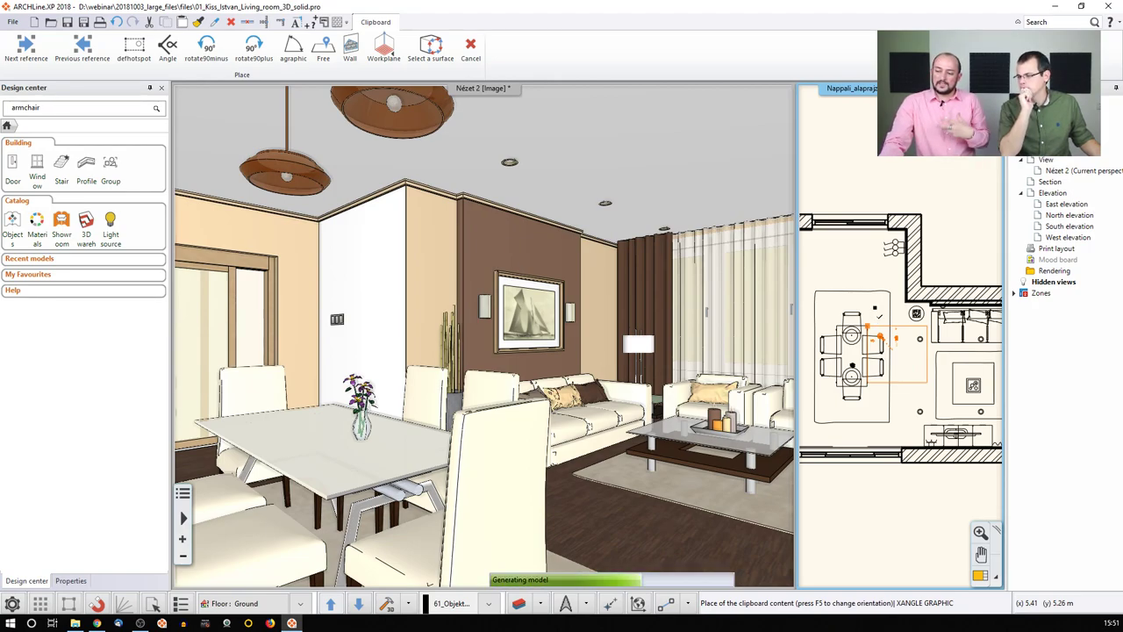
key(Escape)
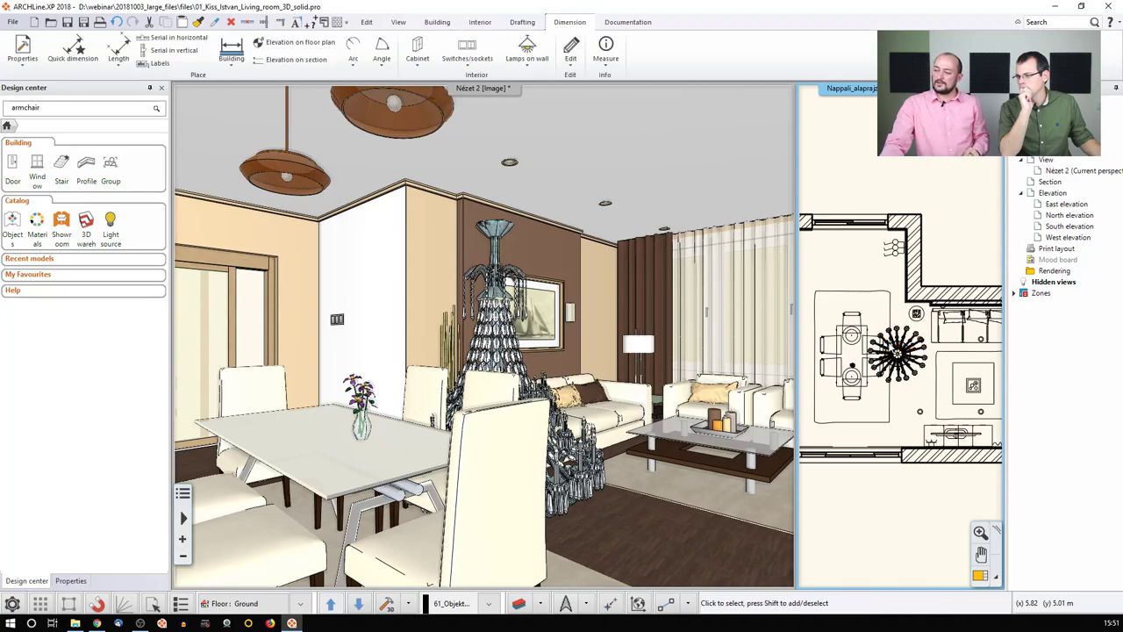
click(545, 335)
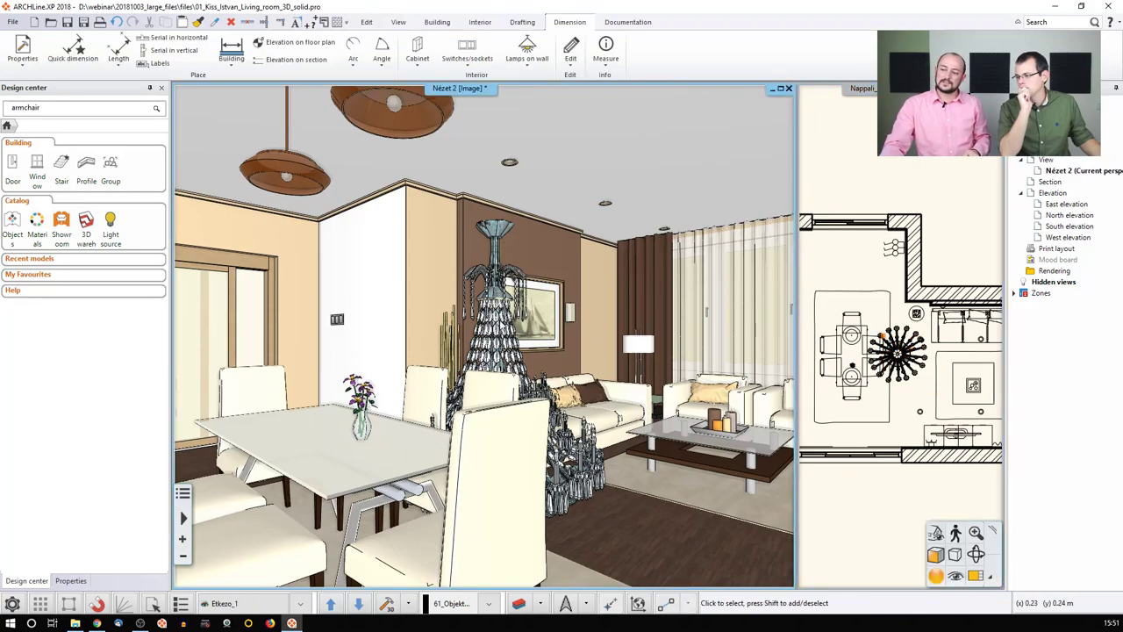
Zoom the 3D view in and out around the placed chandelier to inspect it.
scroll(535, 316, up, 5)
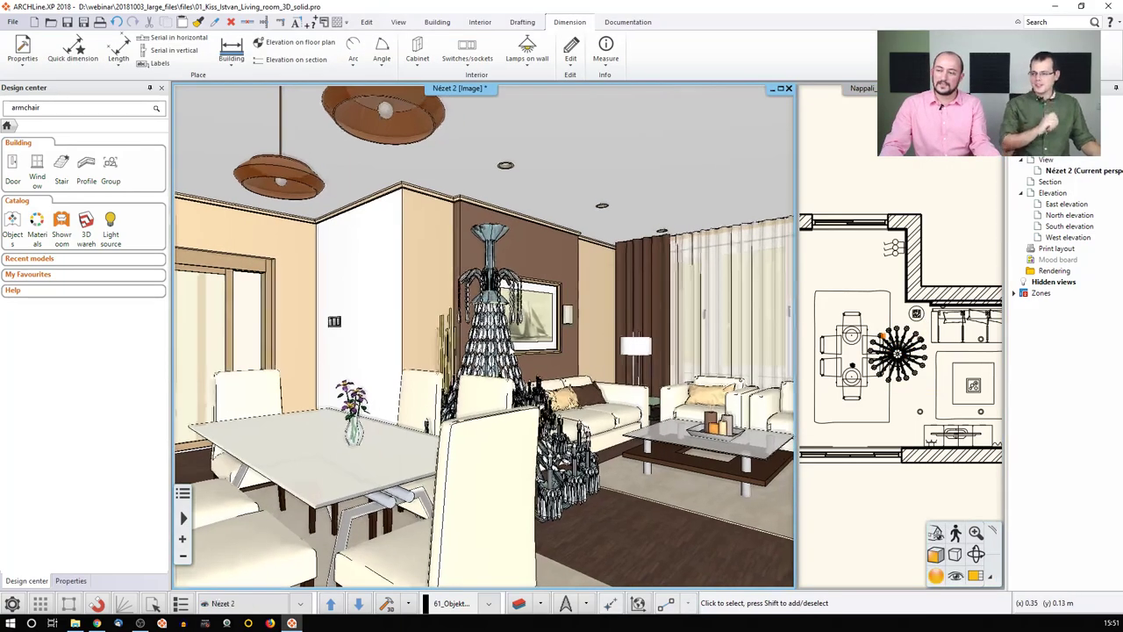
scroll(483, 333, down, 5)
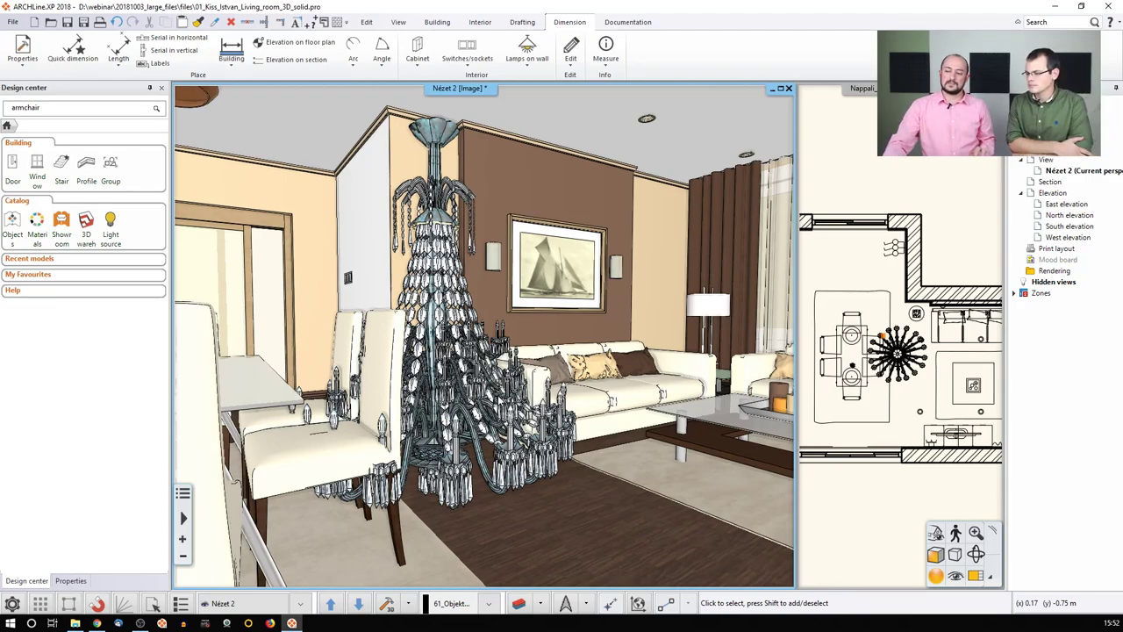
Select and delete the Baccarat chandelier, then return to 3D Warehouse in the Catalog.
click(436, 260)
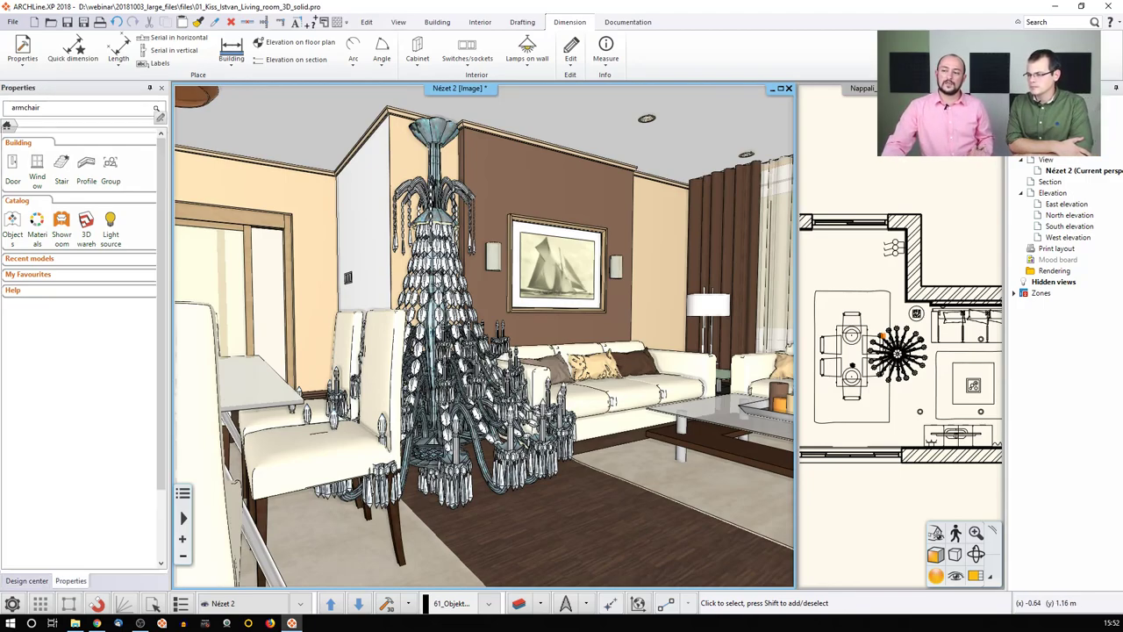
click(436, 277)
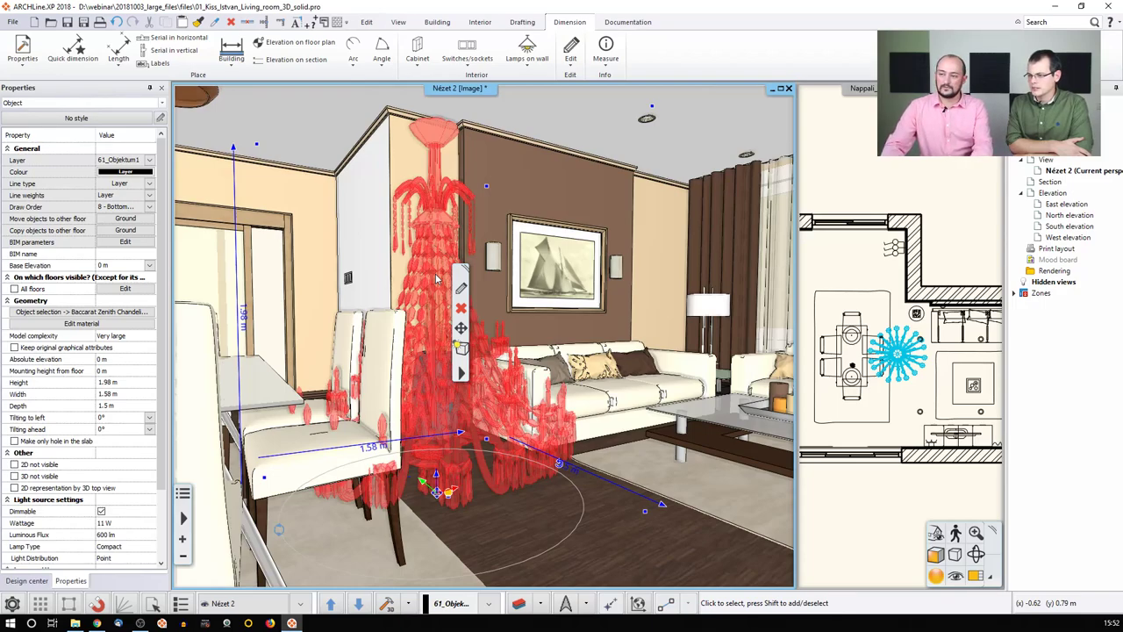
key(Delete)
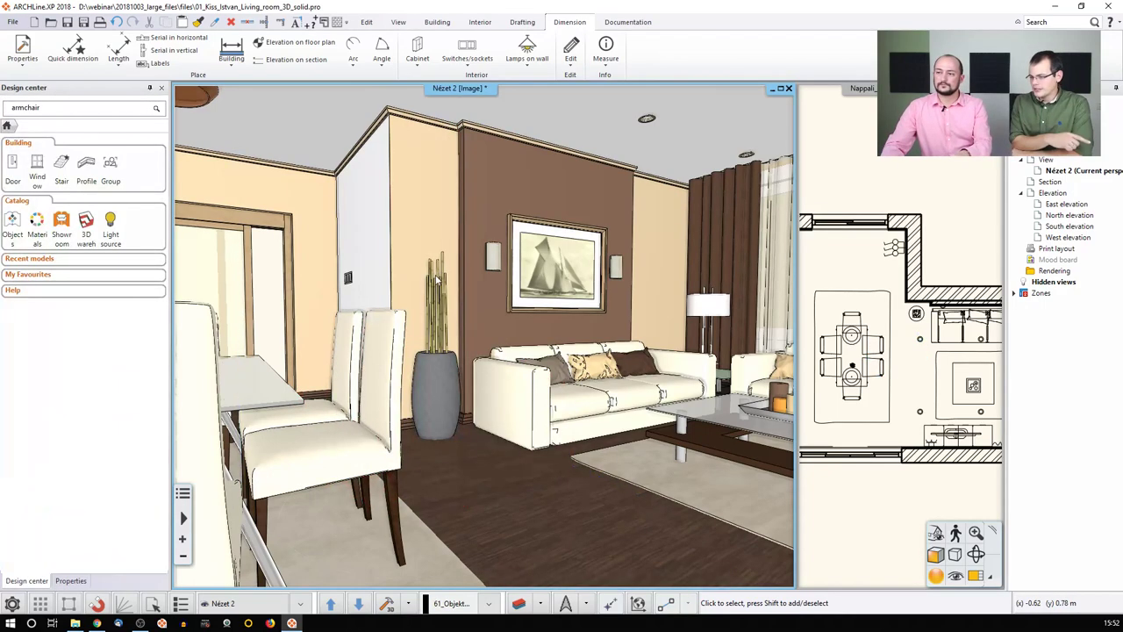
click(86, 226)
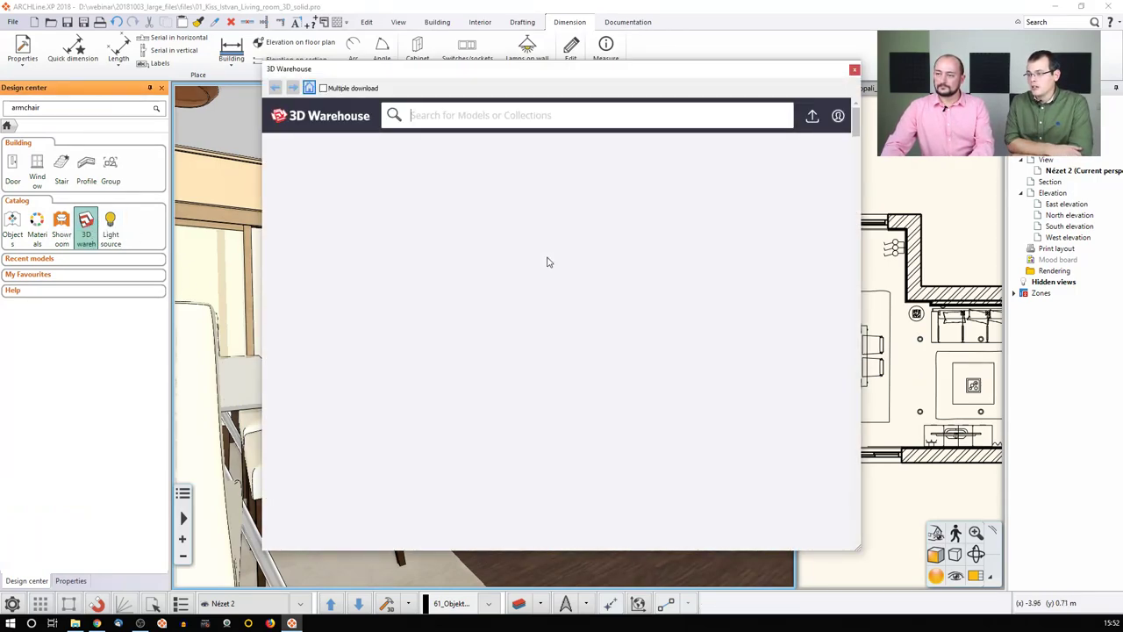
Search 3D Warehouse for 'kettle teap', open the third kettle model and list its download formats.
click(465, 115)
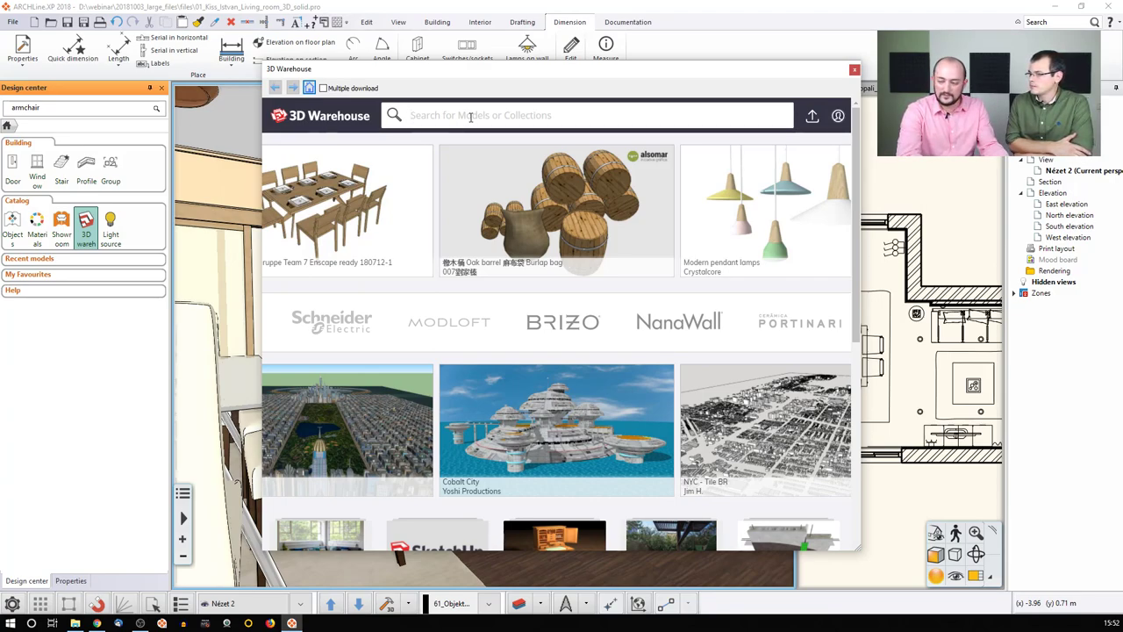
text(k)
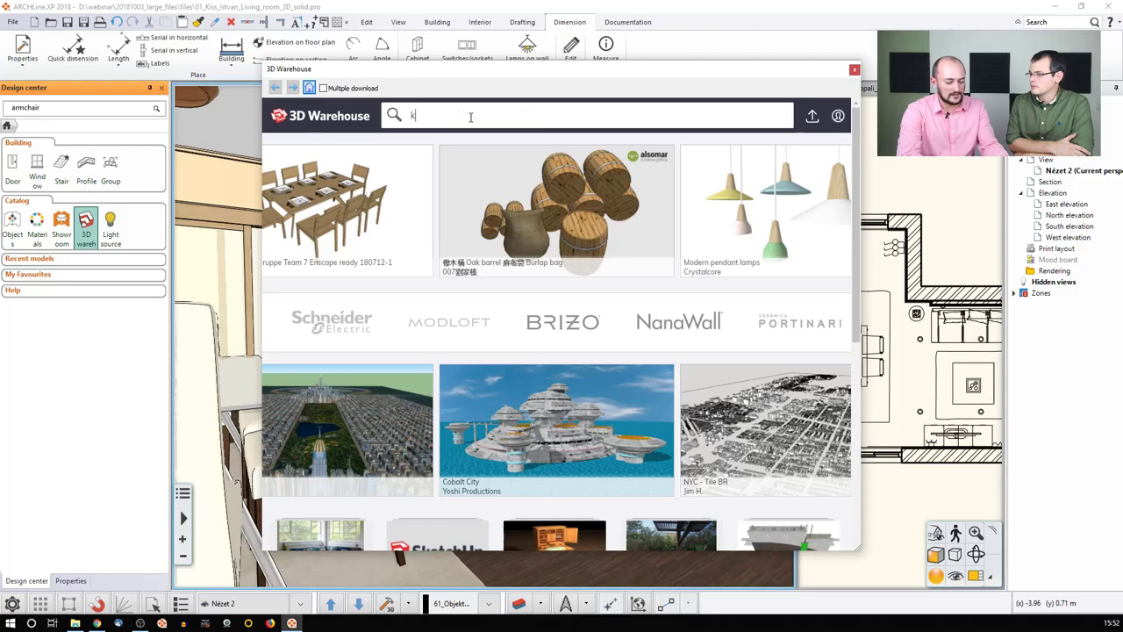
text(ettle te)
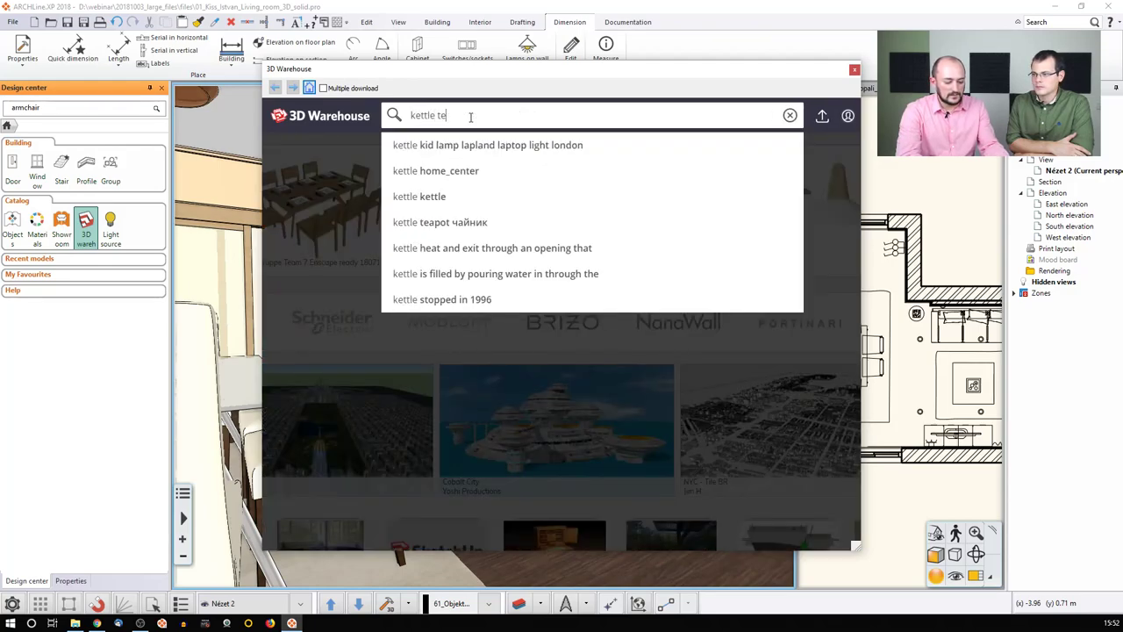
text(apot)
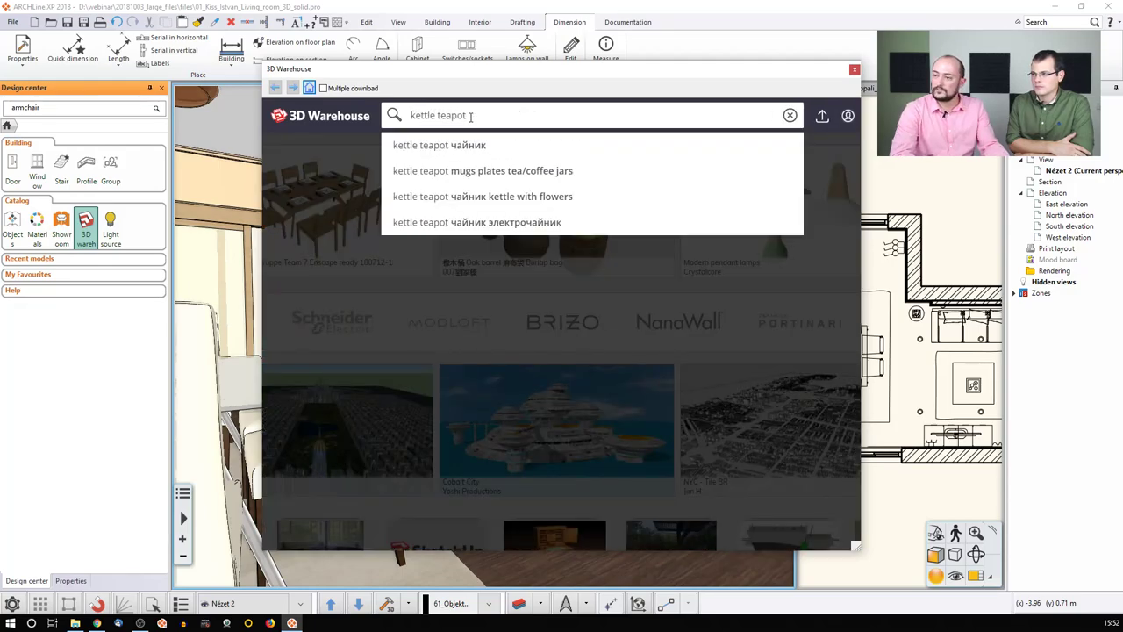
key(Return)
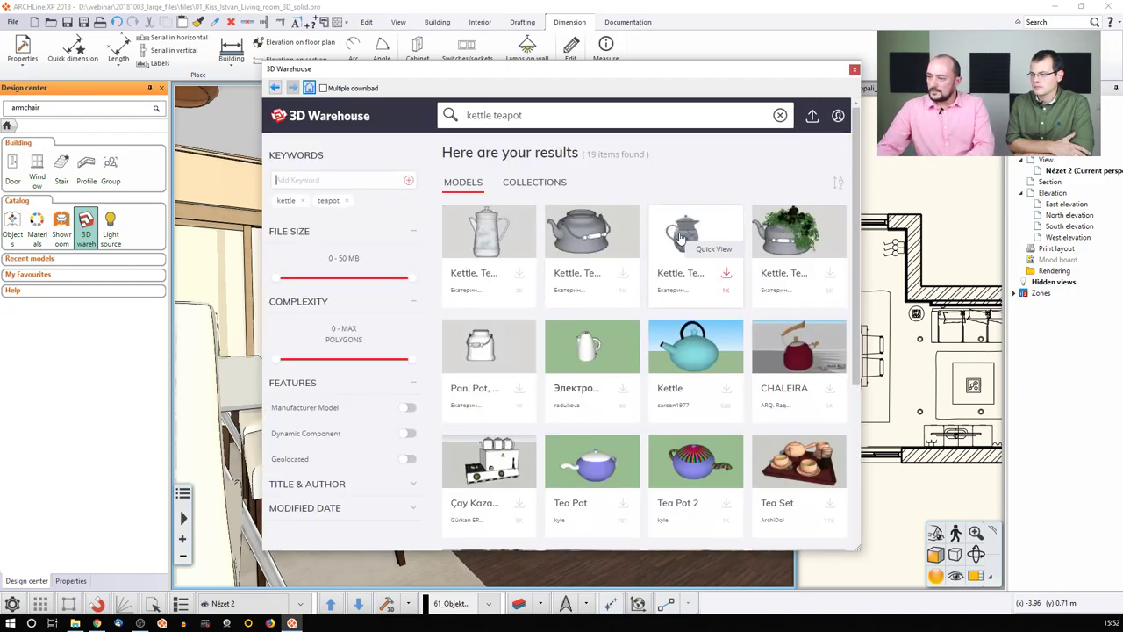
click(661, 262)
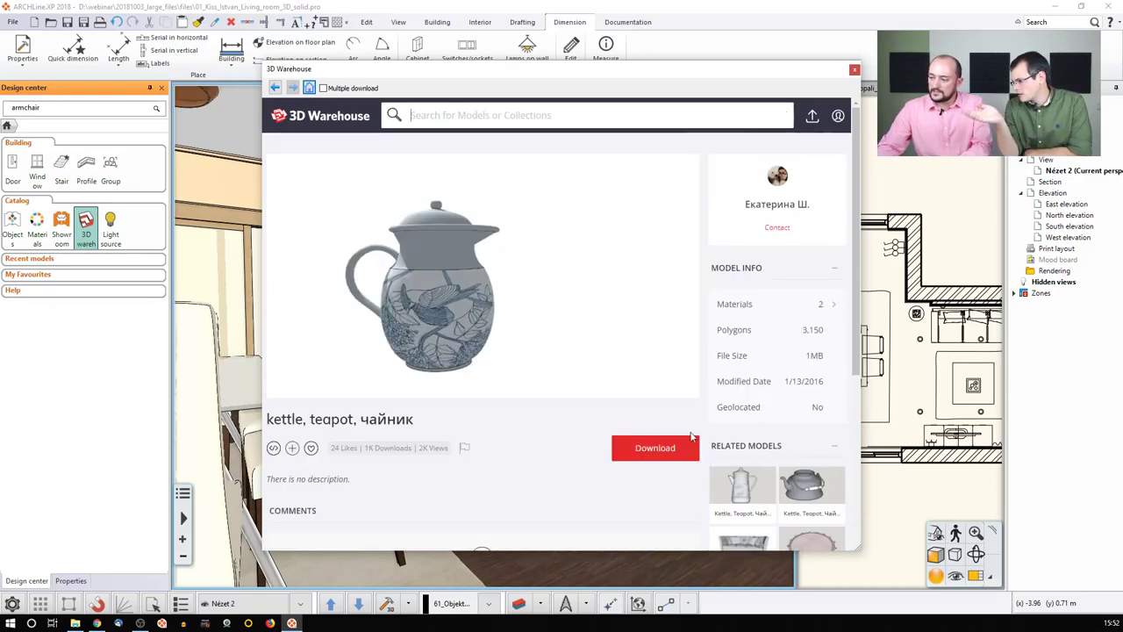
click(654, 449)
Download the kettle as a SketchUp 2018 model and import it with all 290 materials.
click(654, 482)
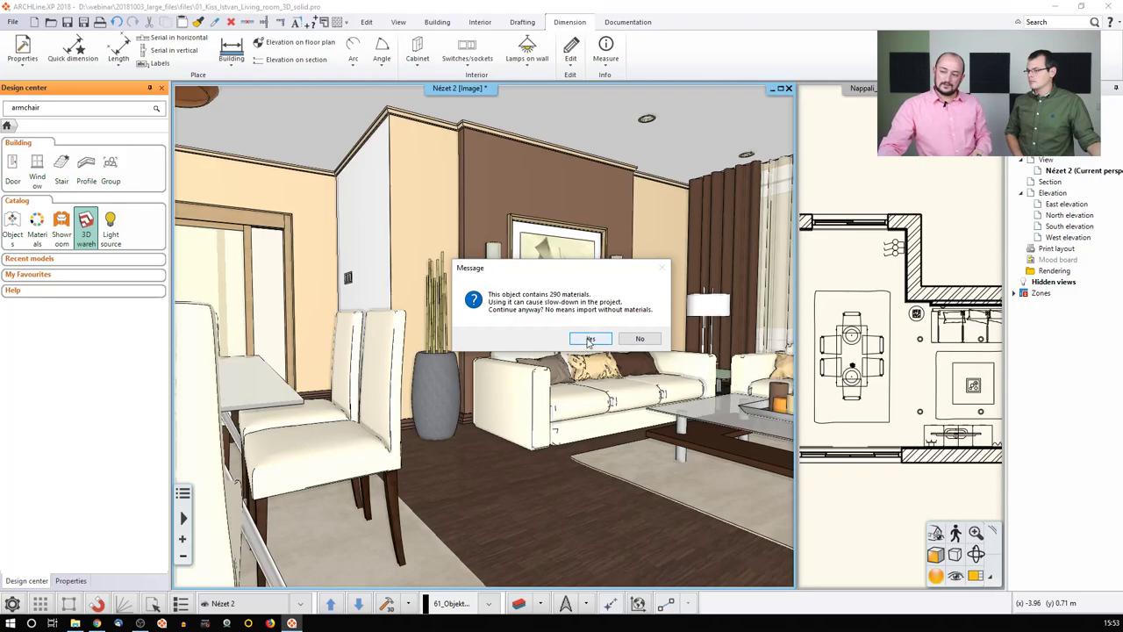
click(590, 340)
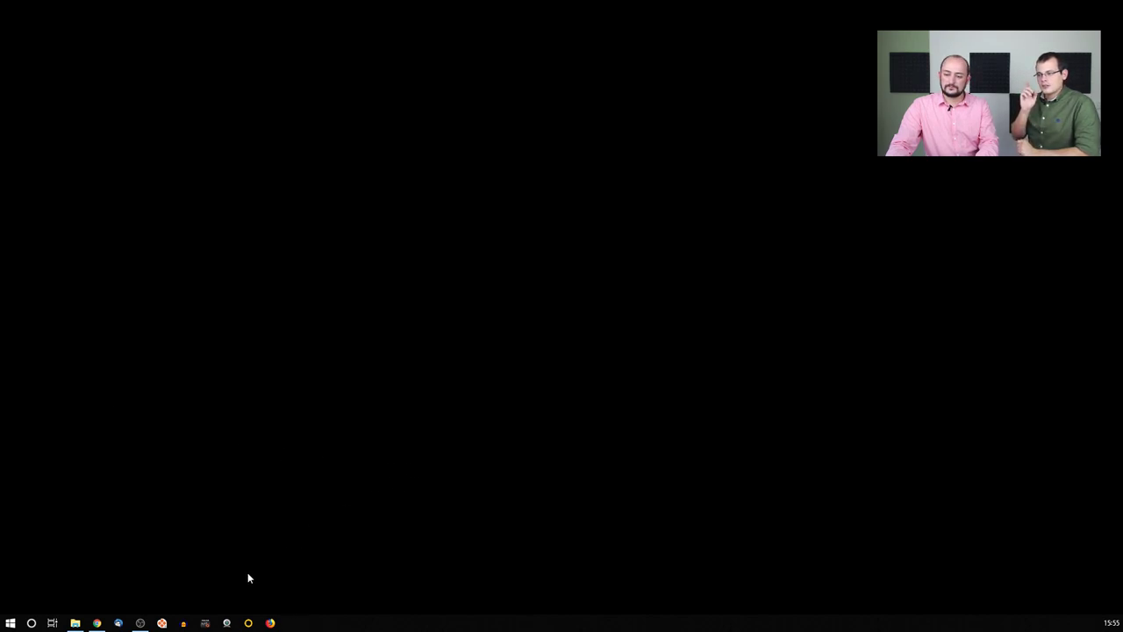
Relaunch ARCHLine.XP and dismiss the Developer version and abnormal termination notices.
click(162, 623)
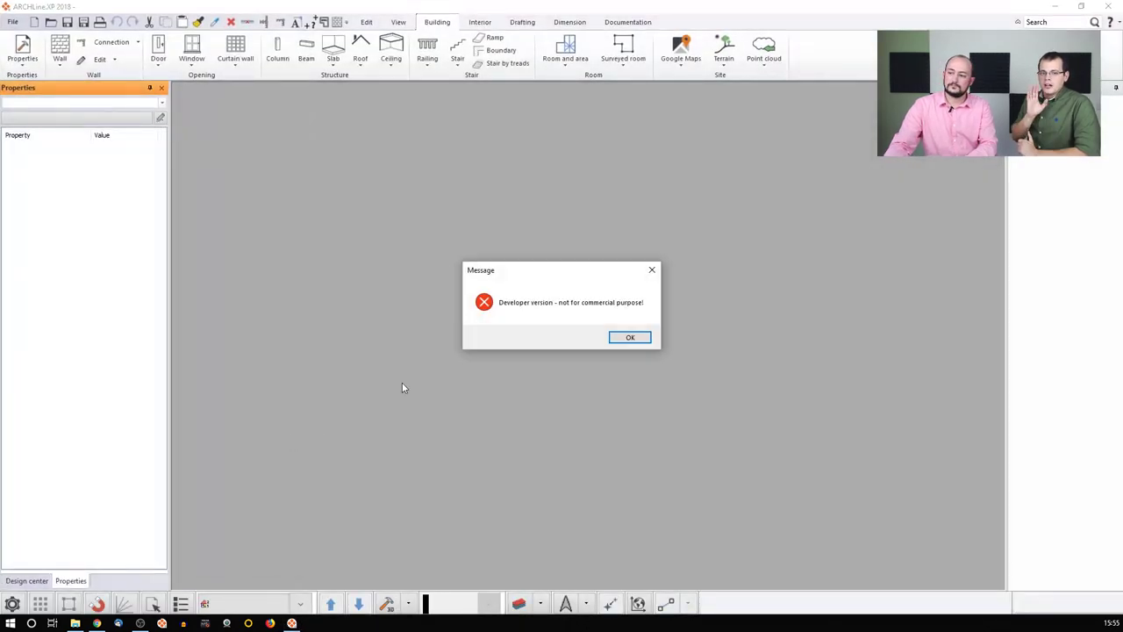
click(618, 341)
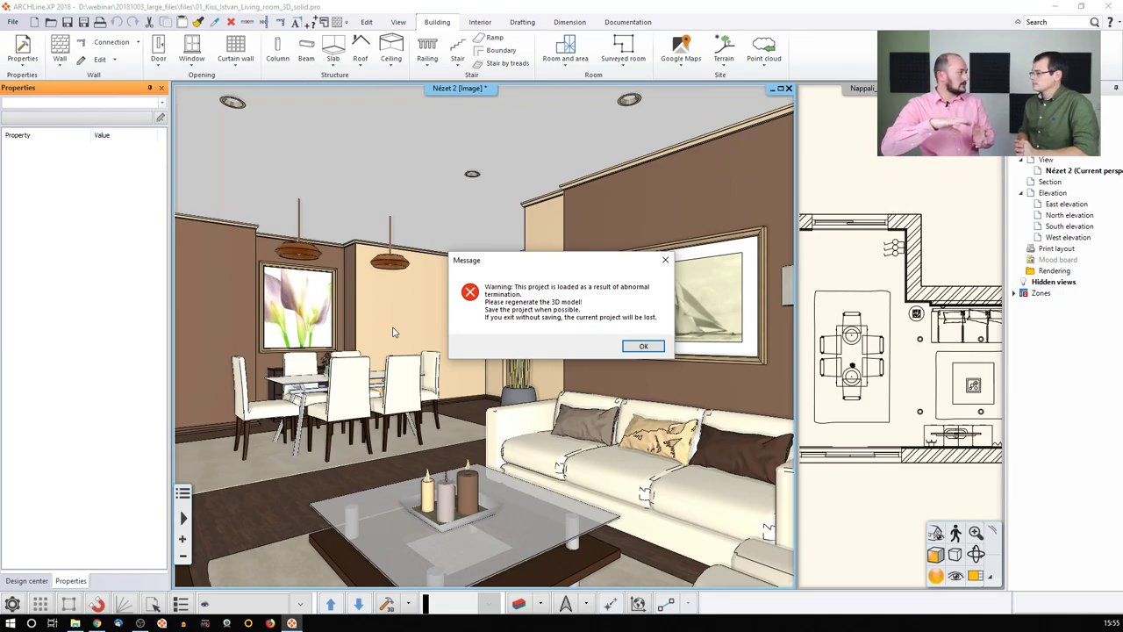
click(643, 346)
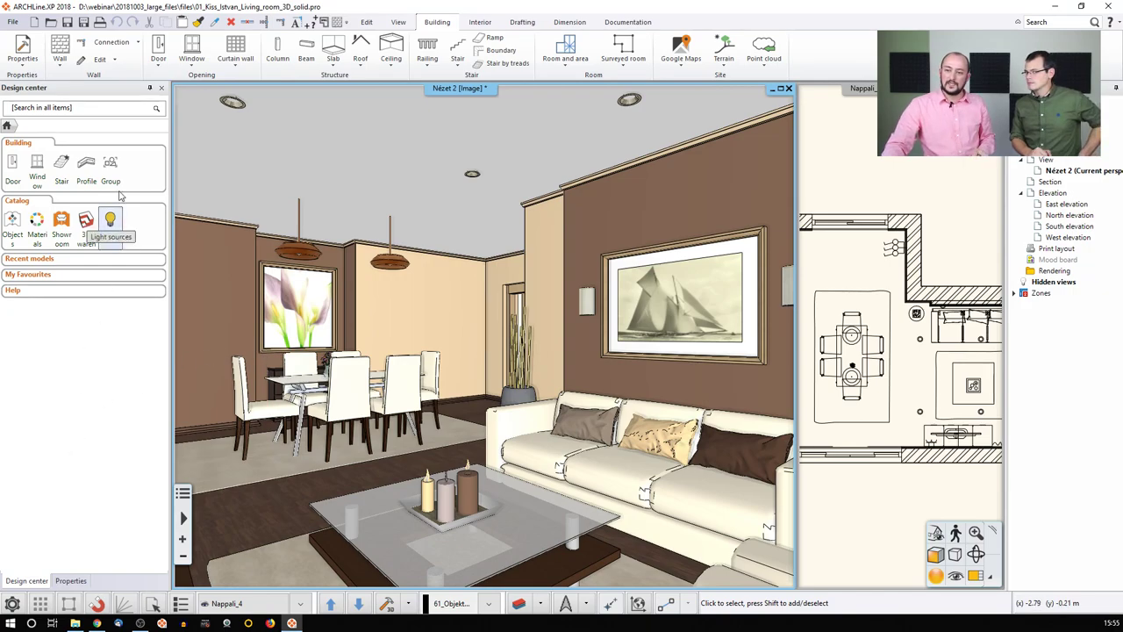
Show the Design center's In Model materials and scroll through all 732 thumbnails.
click(38, 223)
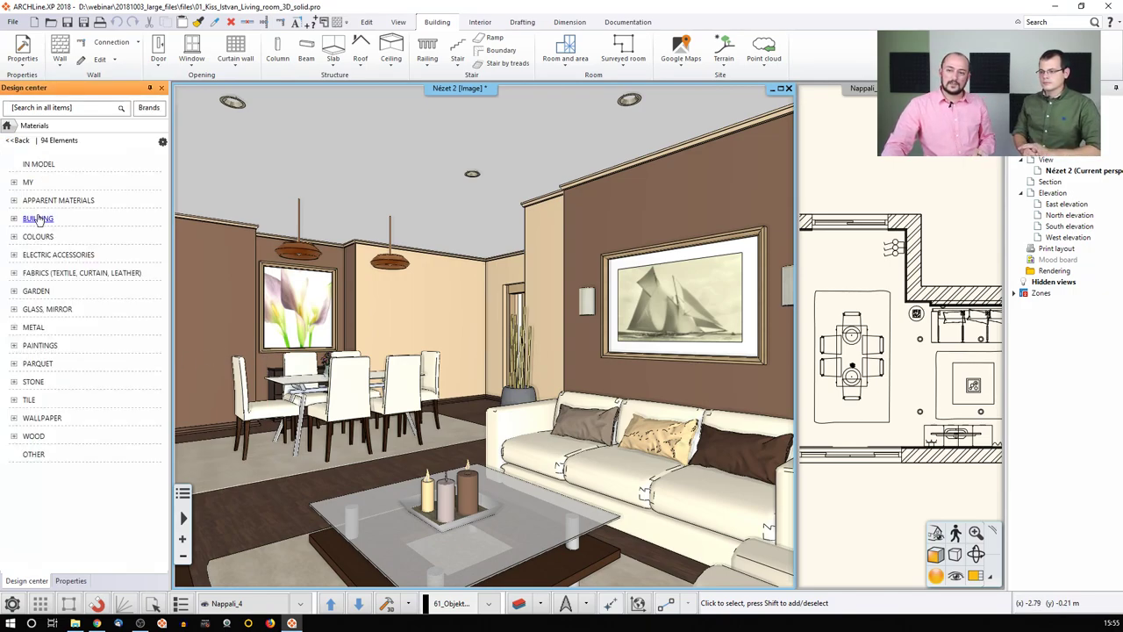
click(38, 166)
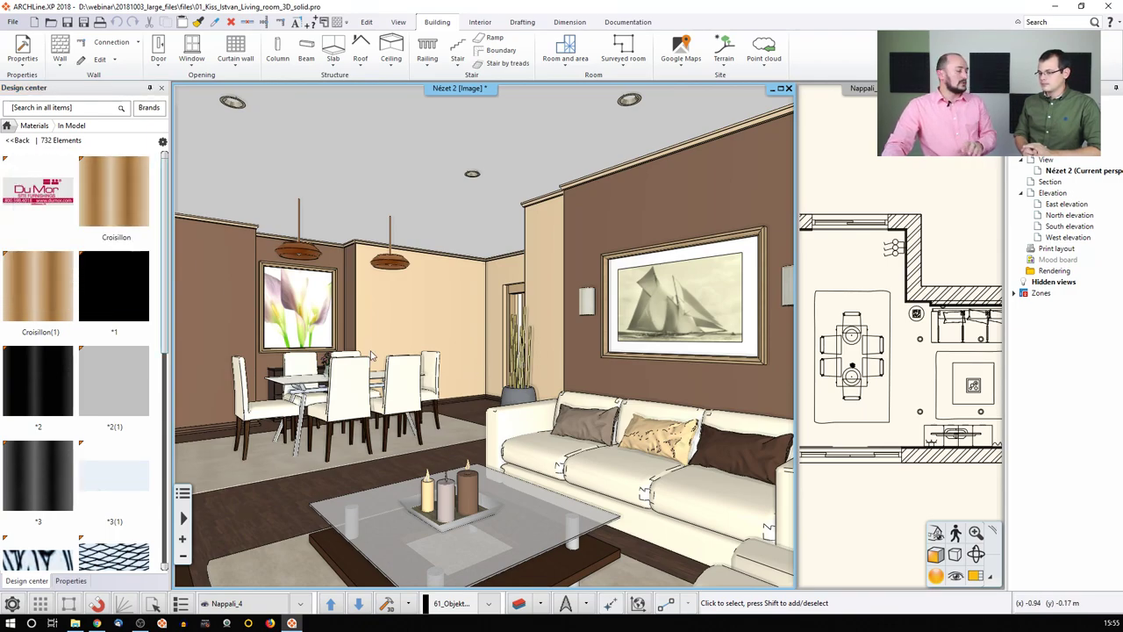
drag(163, 176, 173, 288)
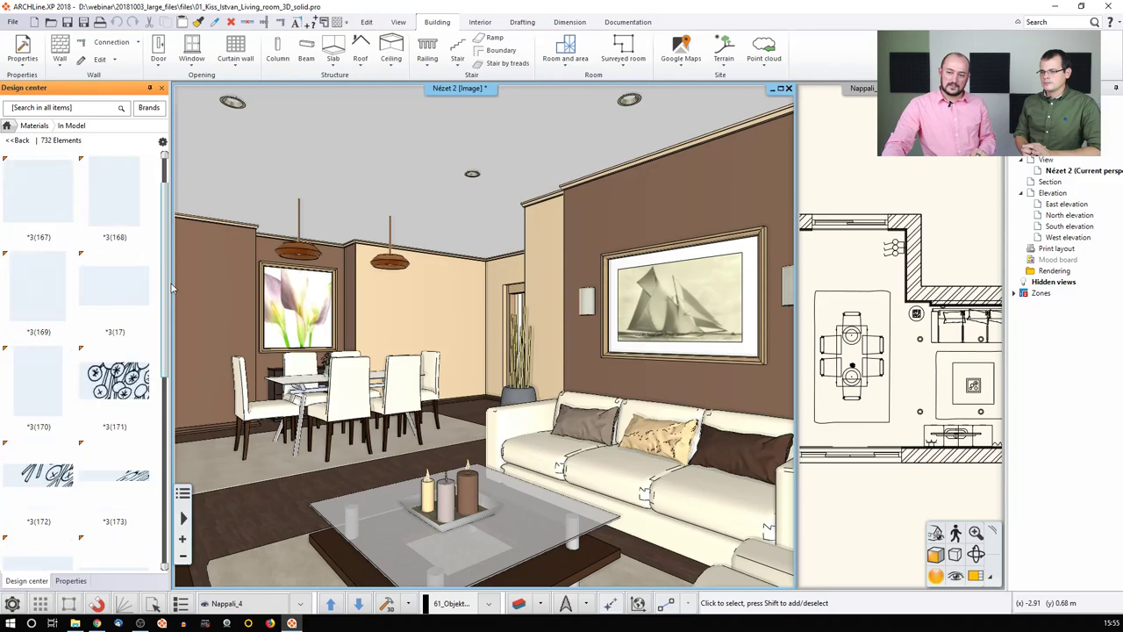
drag(162, 362, 181, 265)
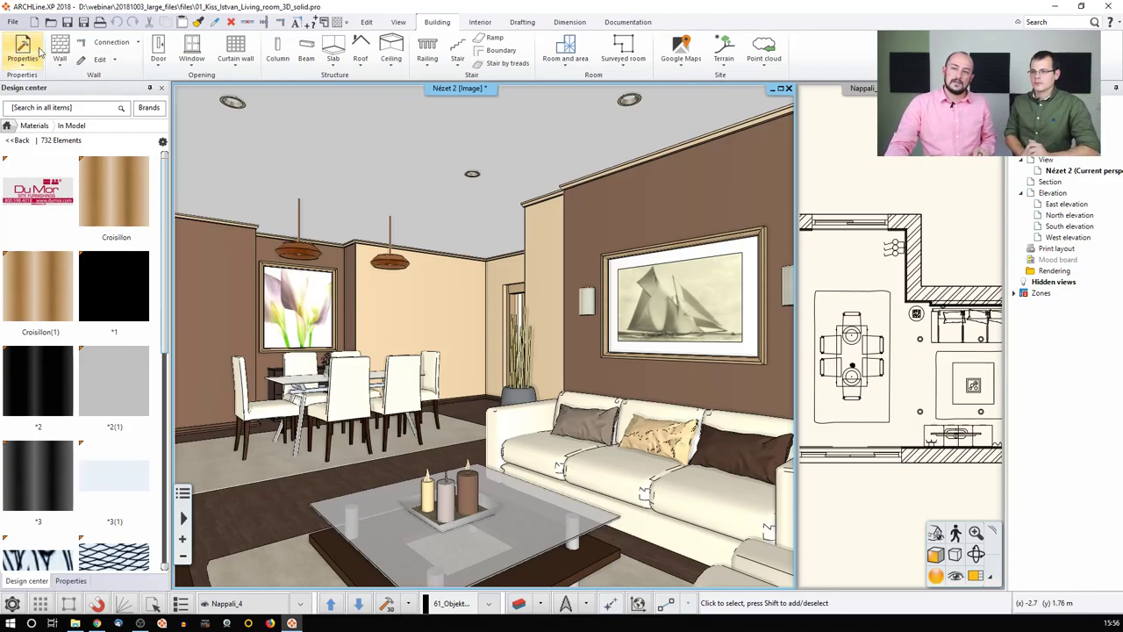
Save a copy of the project with the suffix '_02_Purged', with Purge unused materials enabled.
click(13, 22)
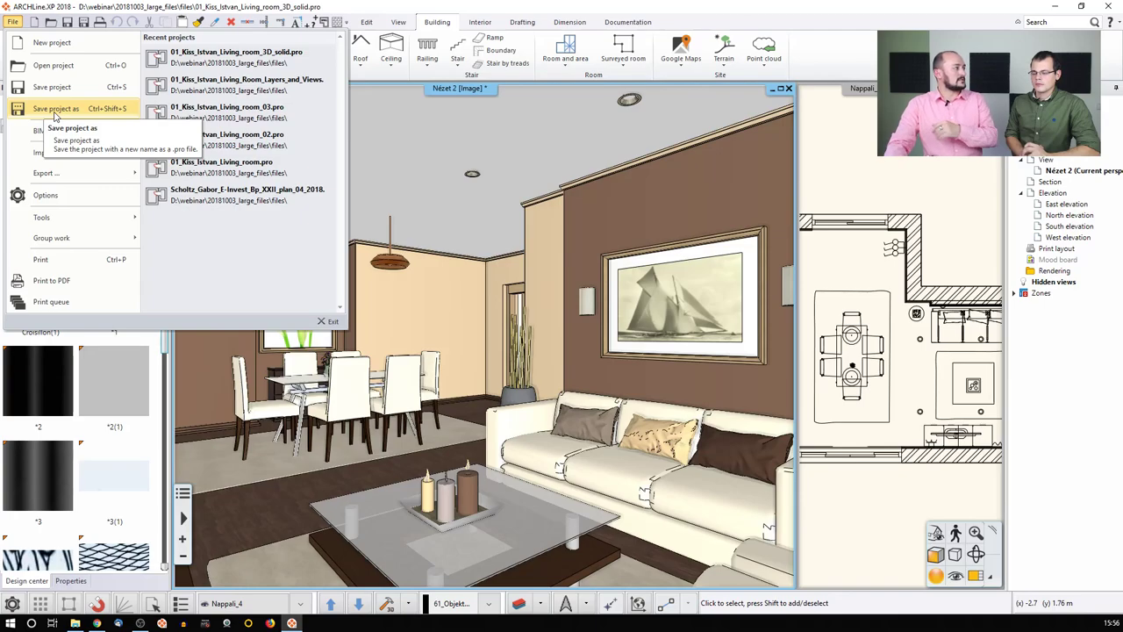
click(55, 113)
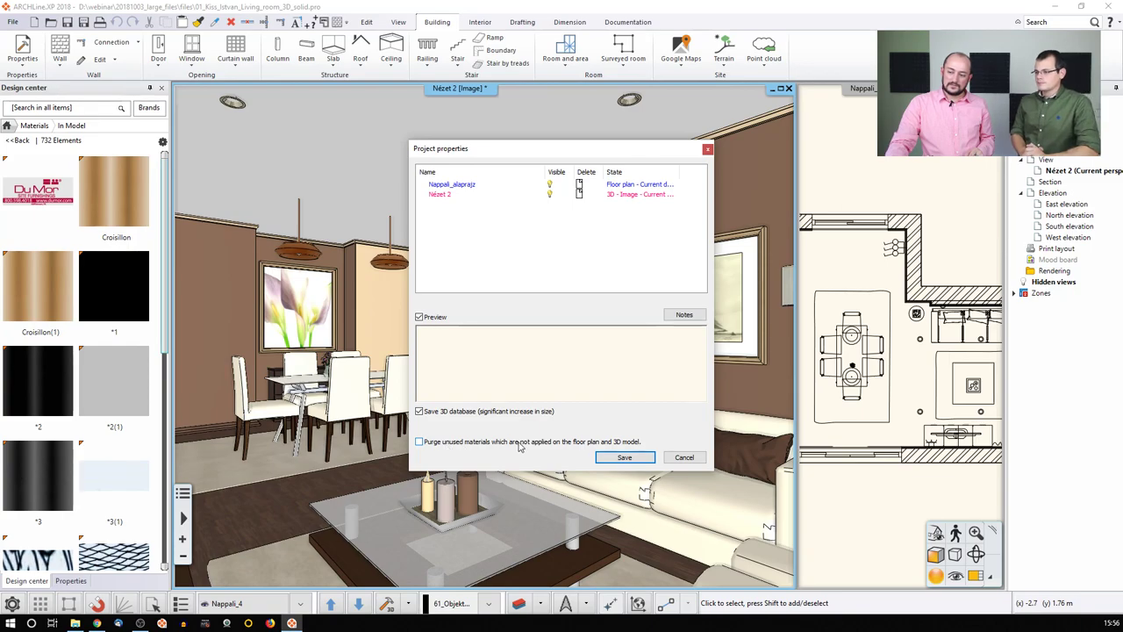
click(624, 457)
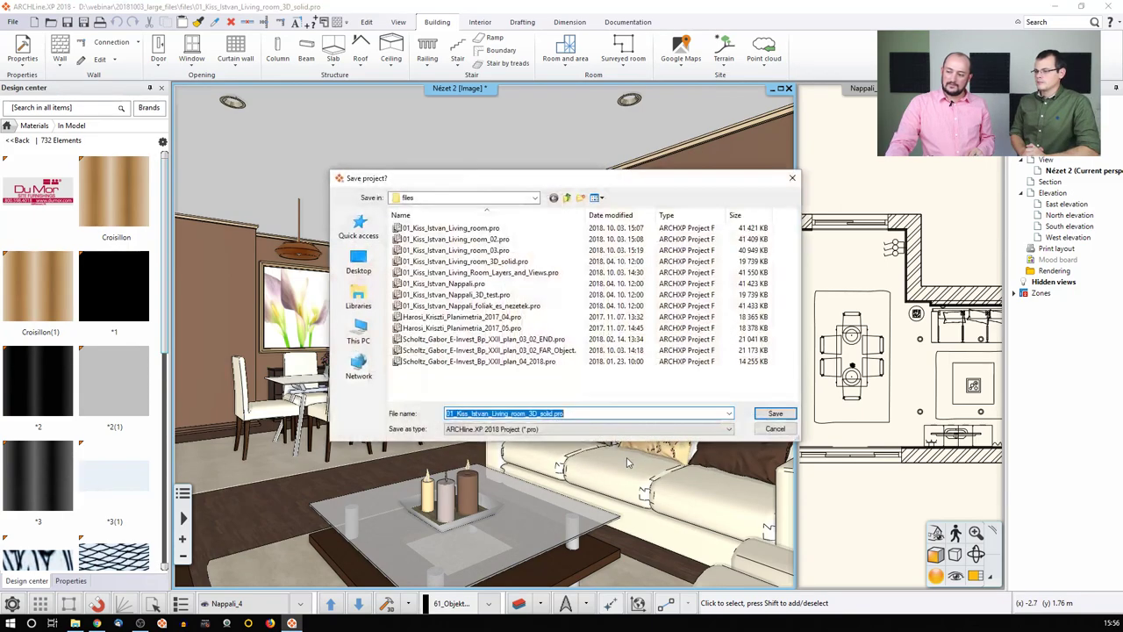
double_click(595, 413)
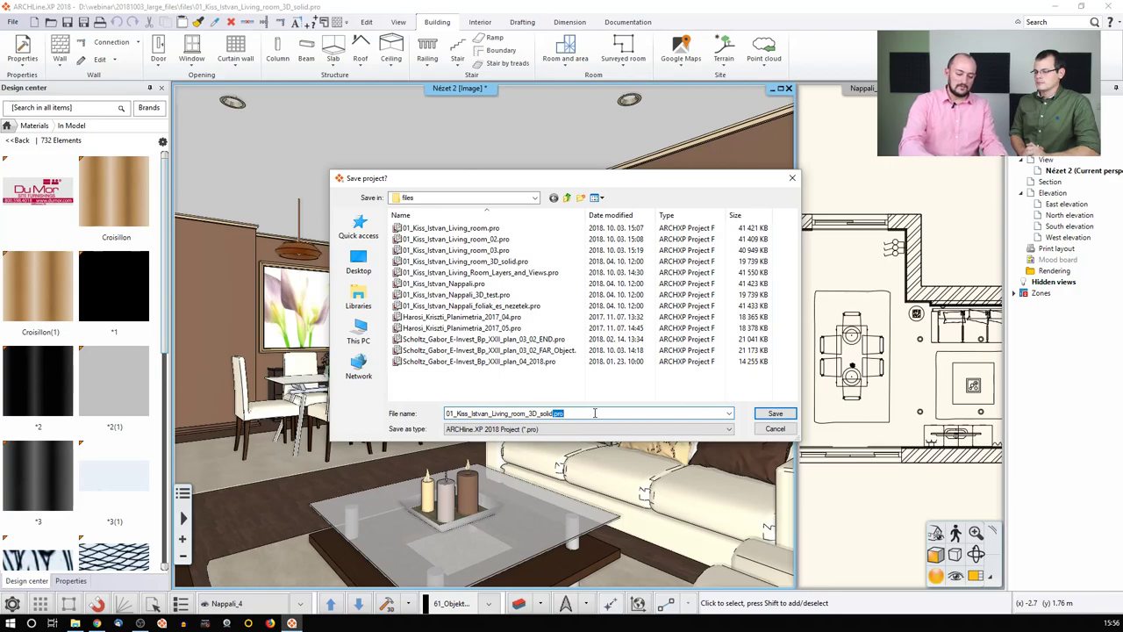
key(BackSpace)
key(BackSpace)
text(_02_Purged)
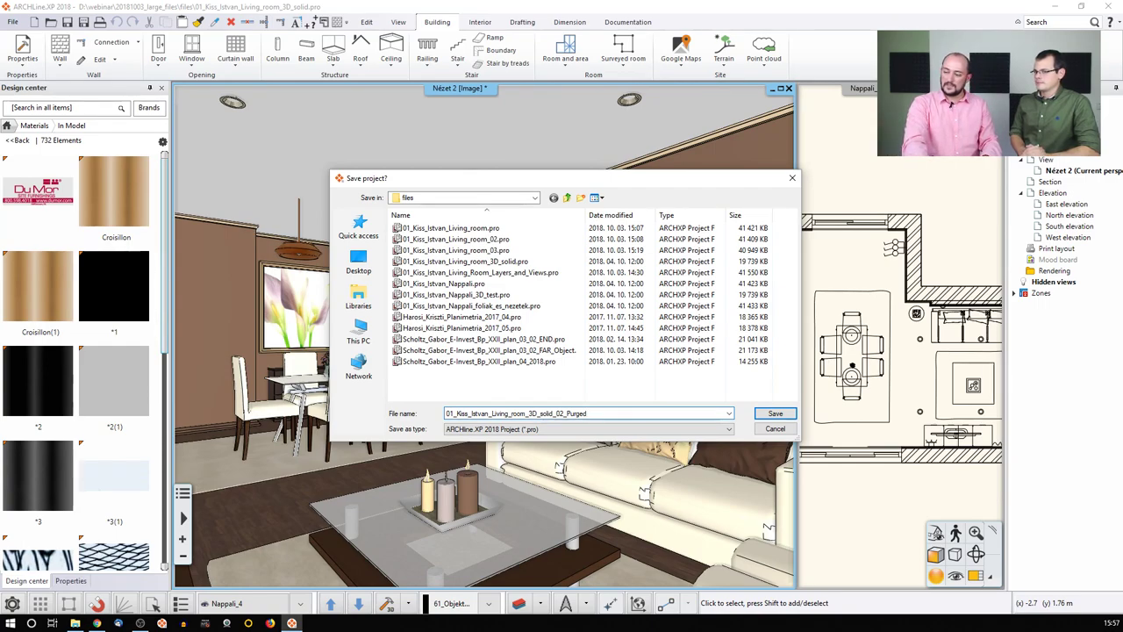
key(Return)
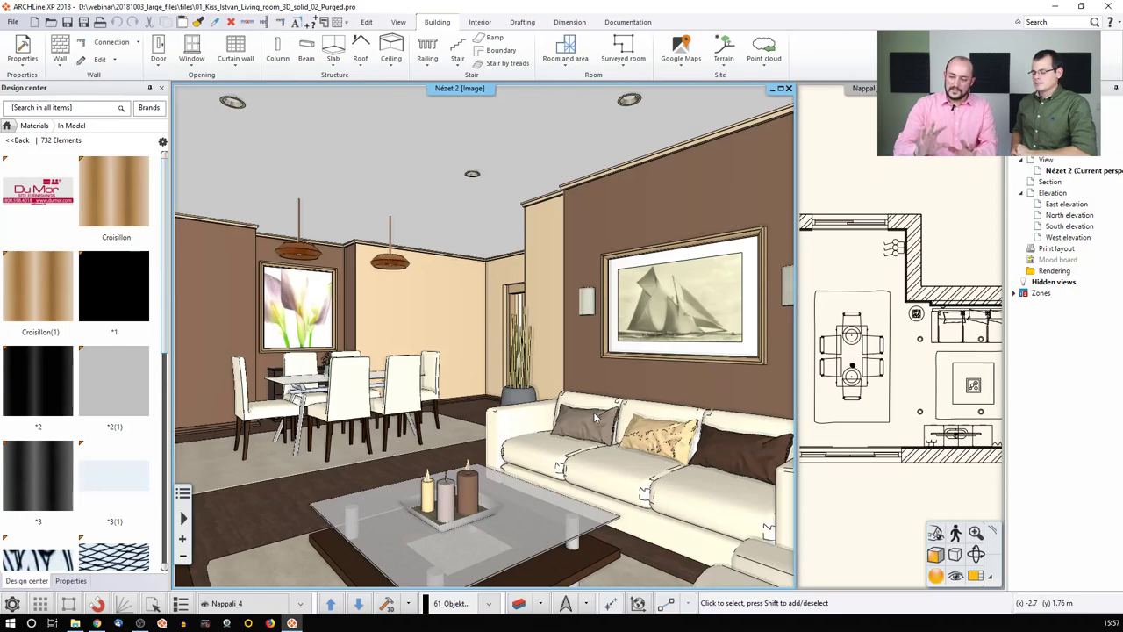
Quit the current project without saving and reopen the purged copy from recent projects.
click(13, 22)
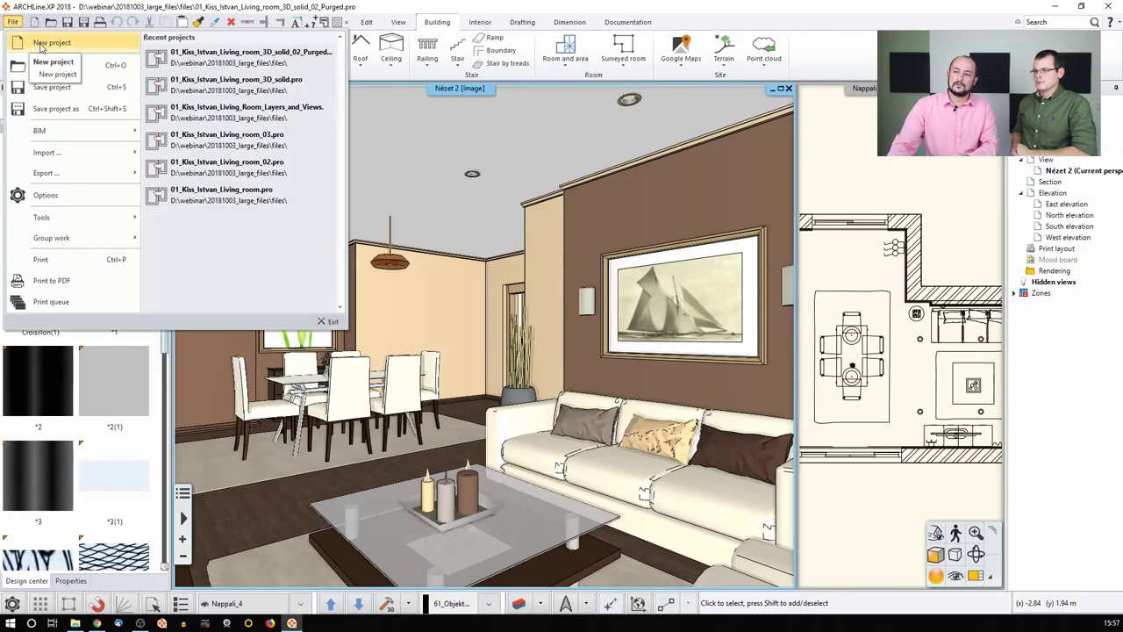
click(40, 42)
click(469, 336)
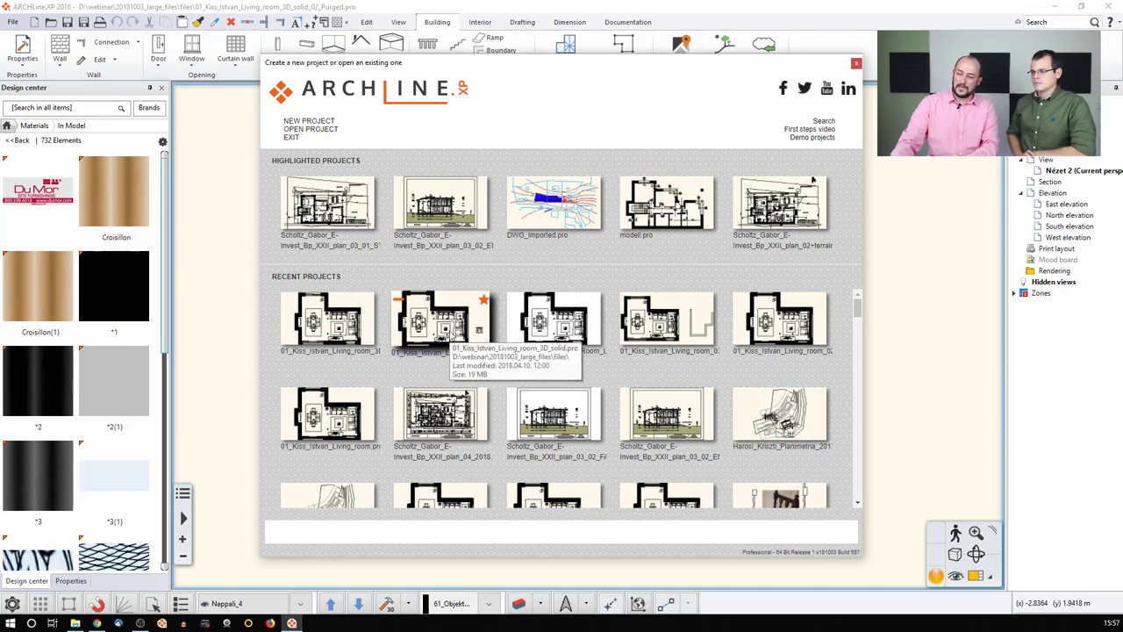
click(330, 327)
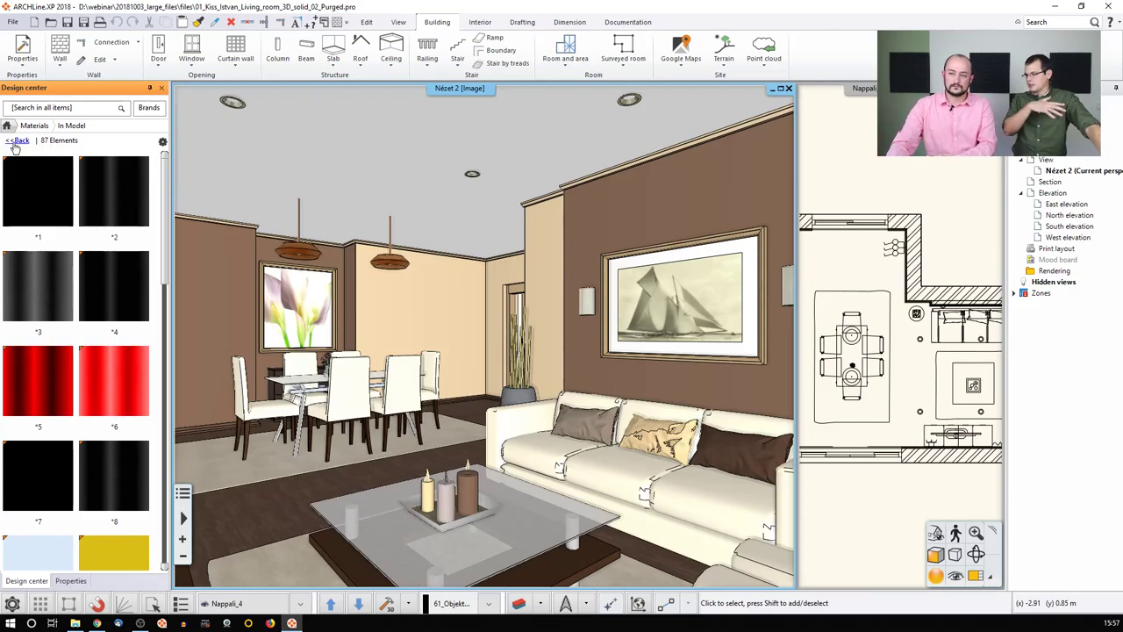
Step back twice from In Model materials to the Design center home page.
click(17, 141)
click(9, 126)
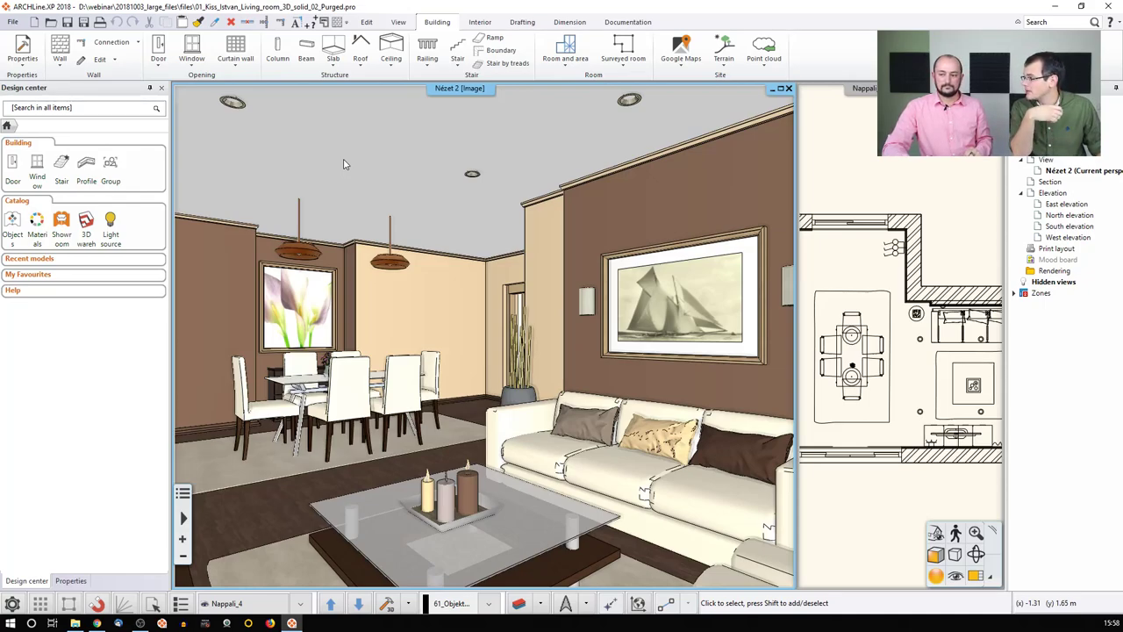
Open the plan_03_02_FAR_Object project file, discarding unsaved living room changes.
click(13, 21)
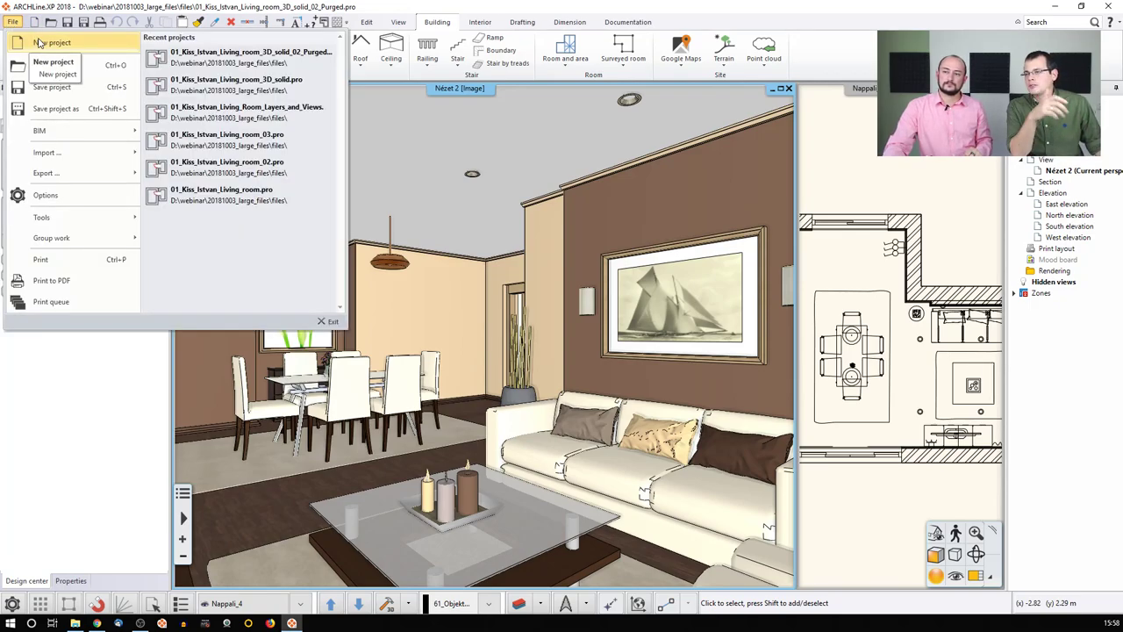
click(54, 67)
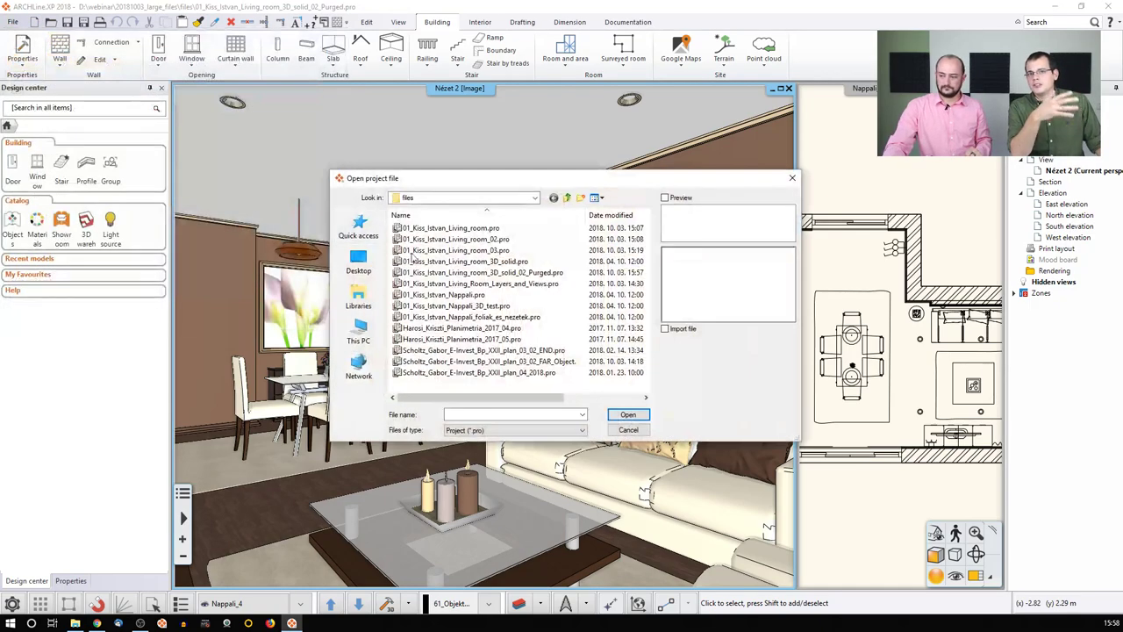
click(534, 360)
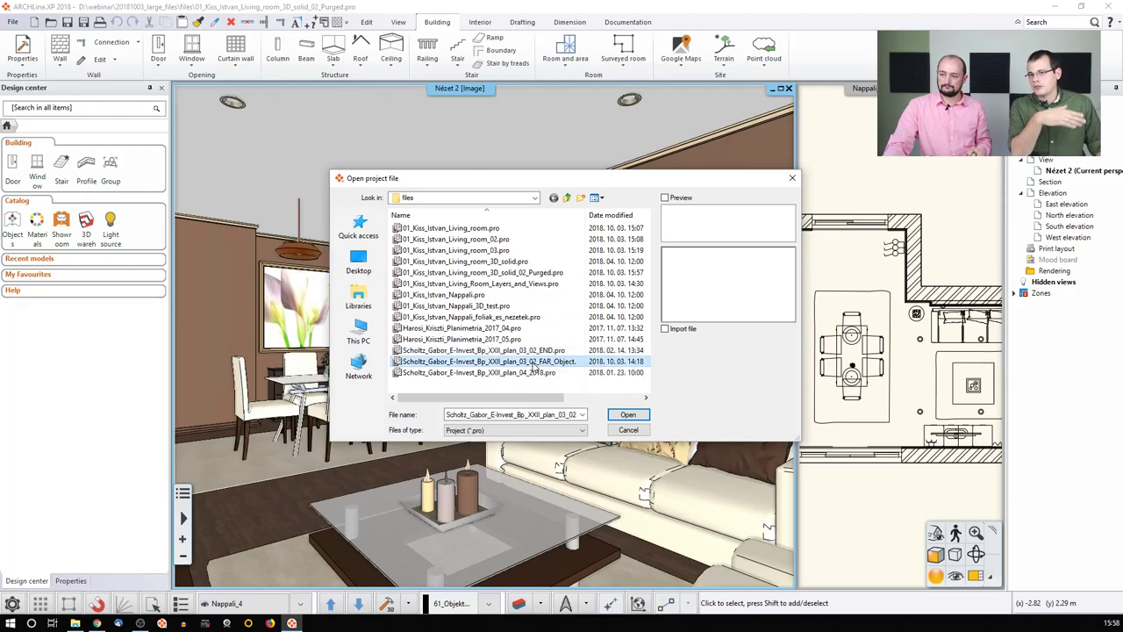
click(625, 415)
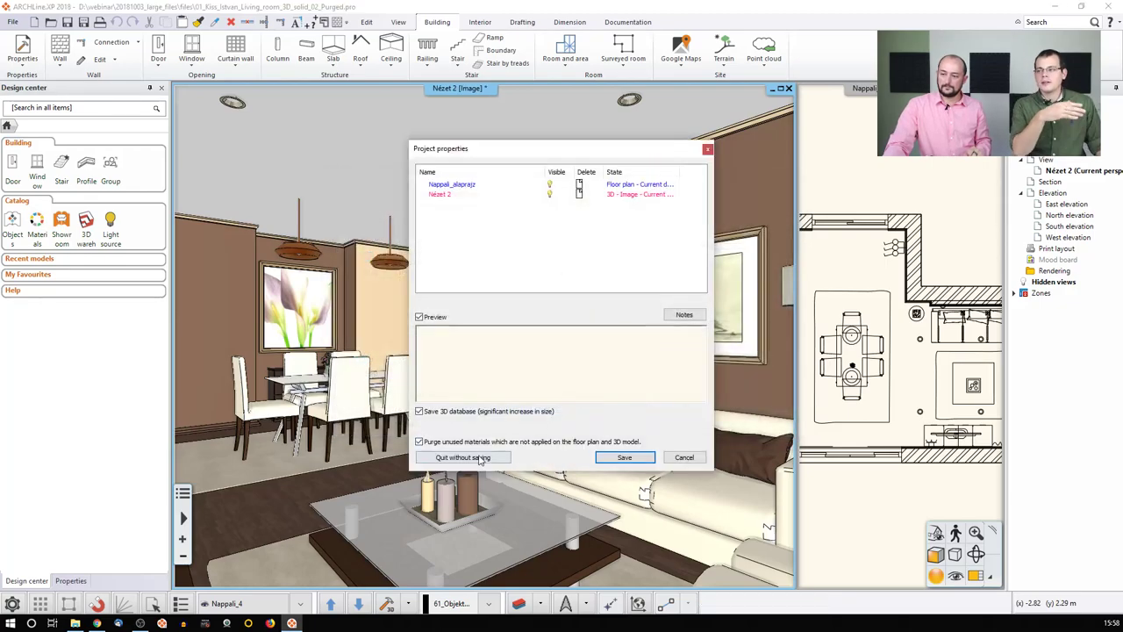
click(605, 456)
click(602, 339)
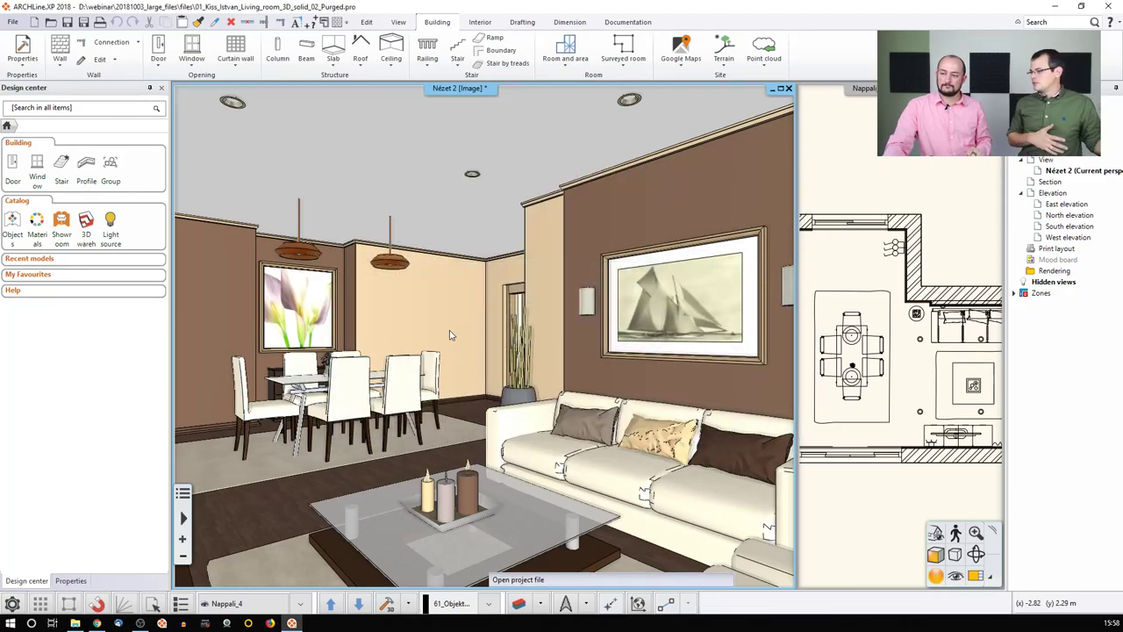
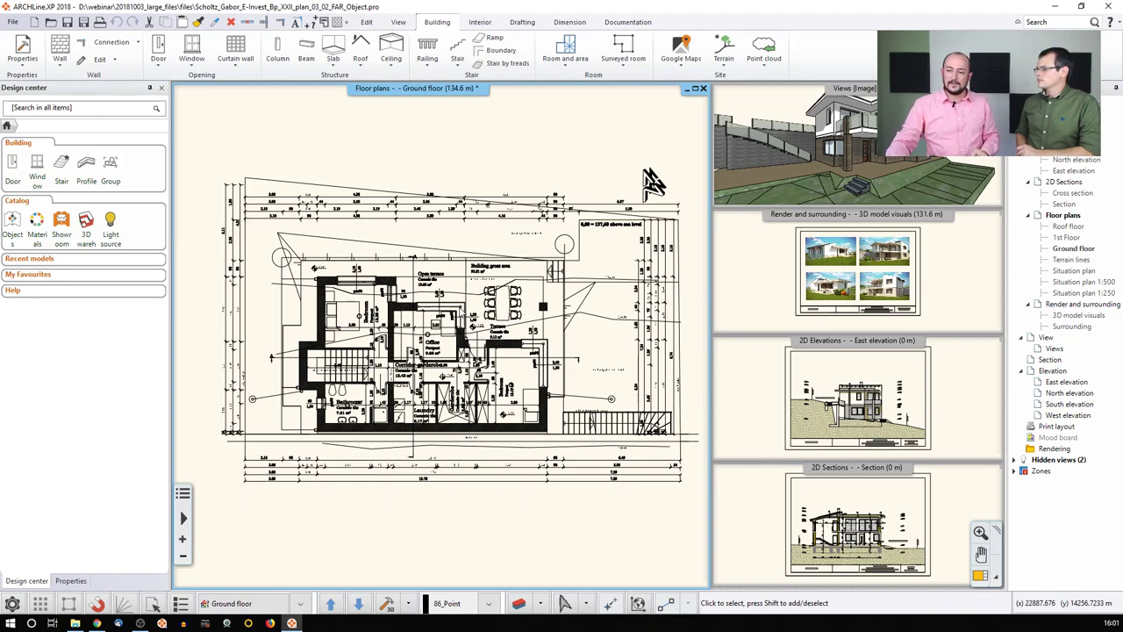
Check the program settings and the section marker's options, then dismiss them.
click(12, 604)
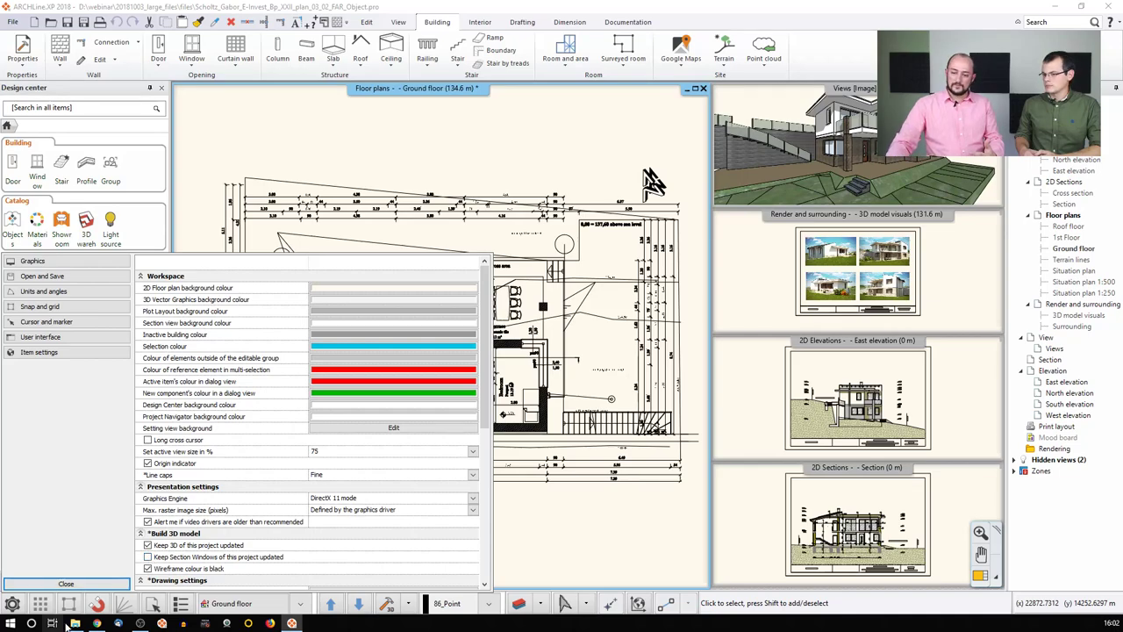
click(81, 584)
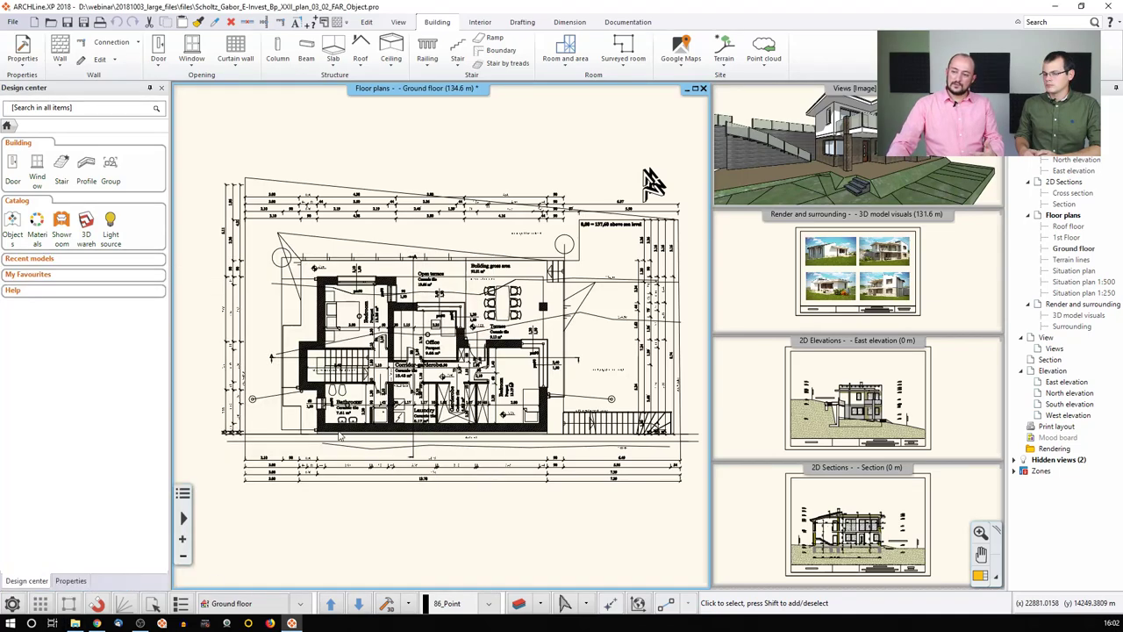
right_click(272, 356)
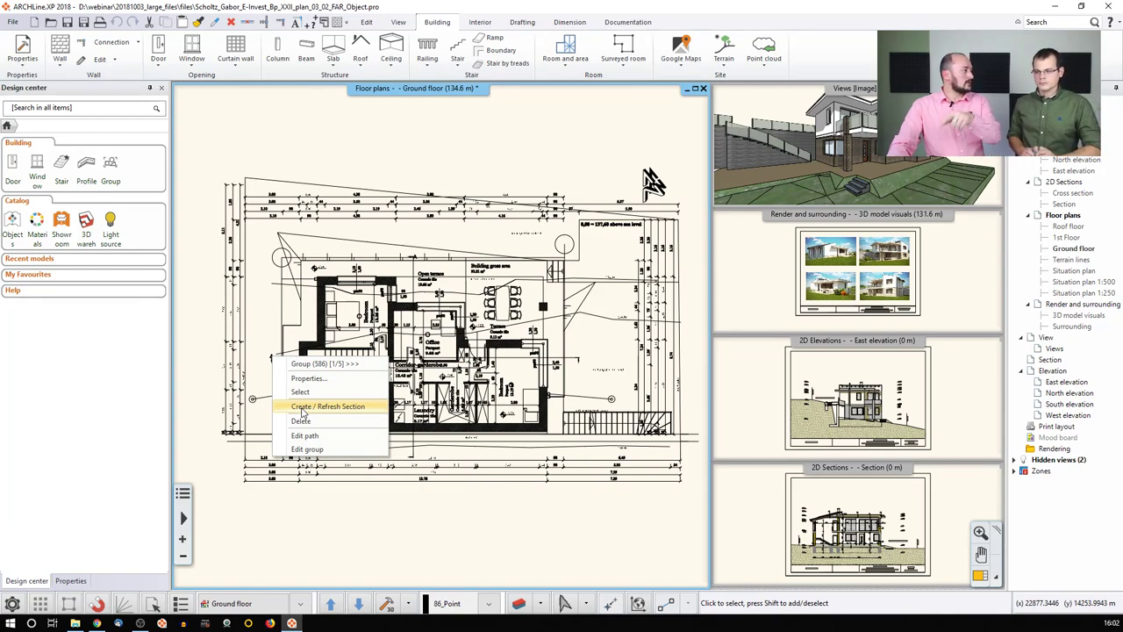
click(356, 150)
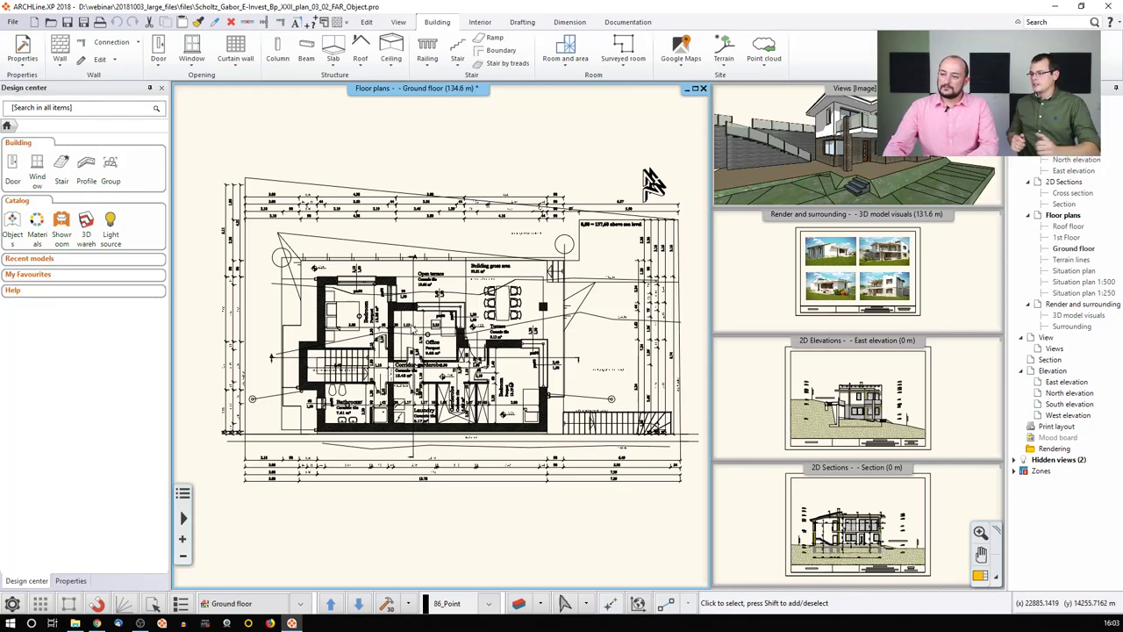
Find the stray CHAIR001 above the plan and zoom the view to it.
scroll(413, 331, up, 5)
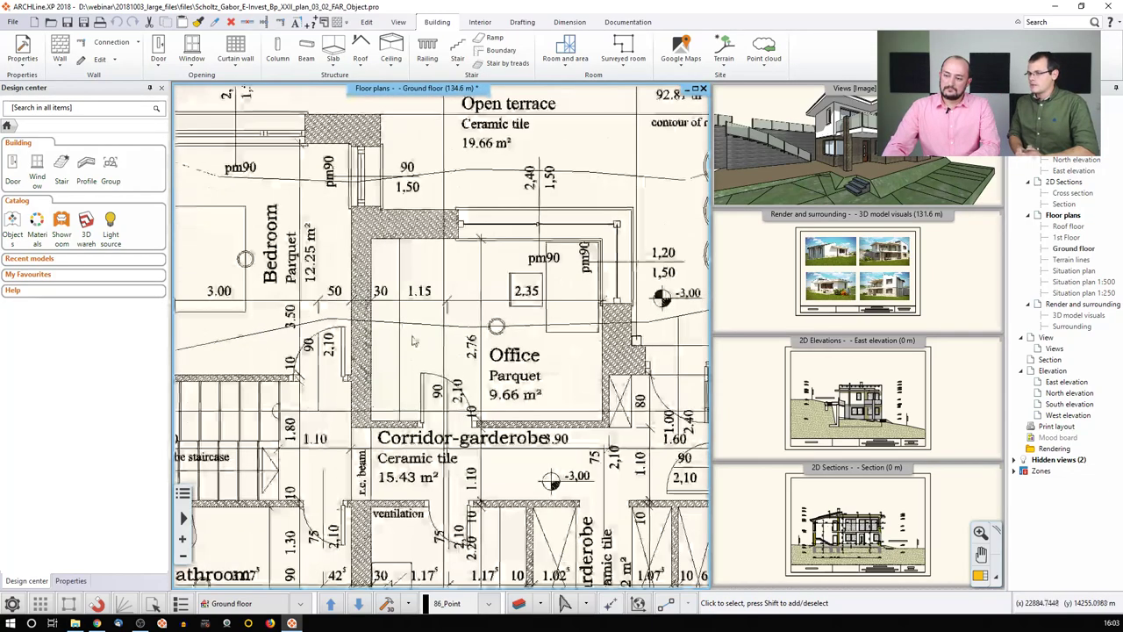
scroll(420, 338, down, 5)
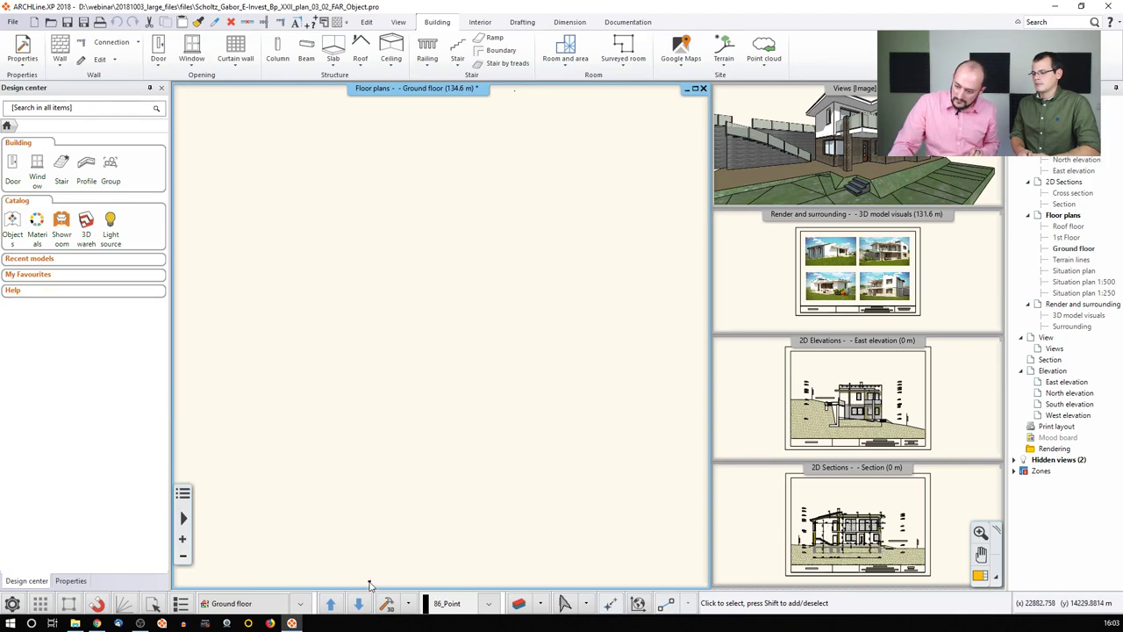
click(515, 92)
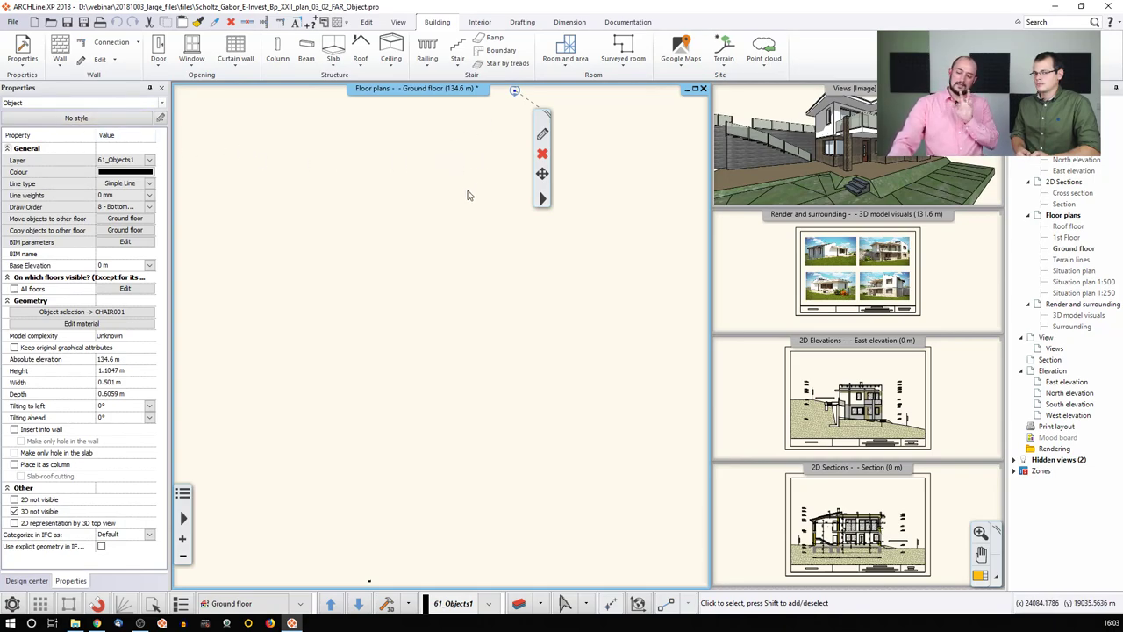
key(ctrl+shift+z)
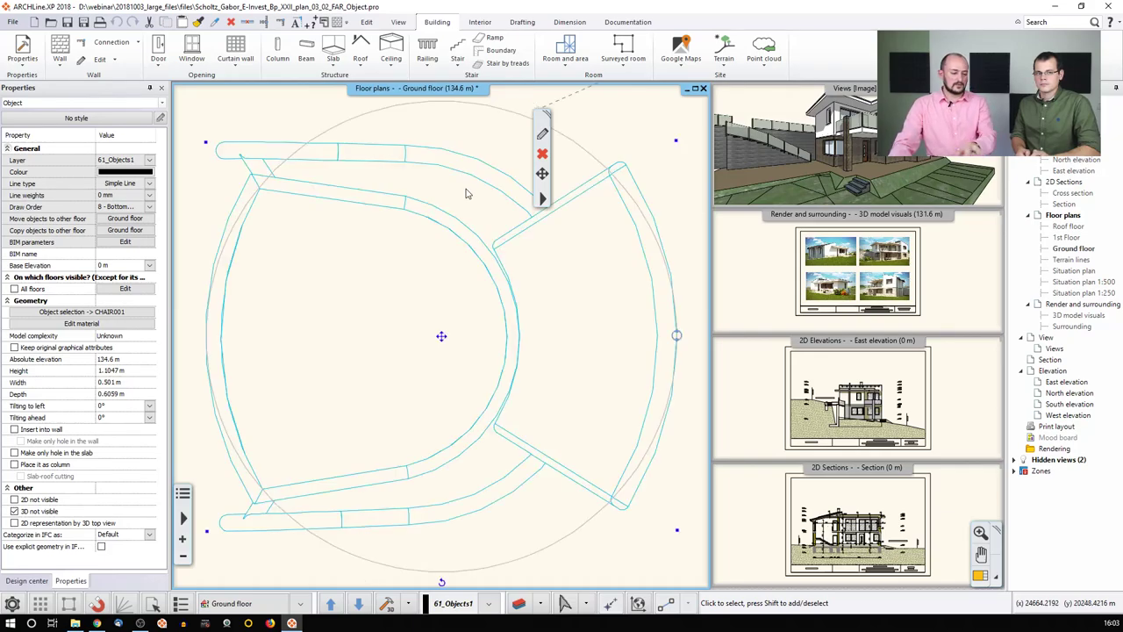
click(466, 192)
Inspect the stray hatched Nord_14 north symbol, then zoom far out.
scroll(453, 211, down, 1)
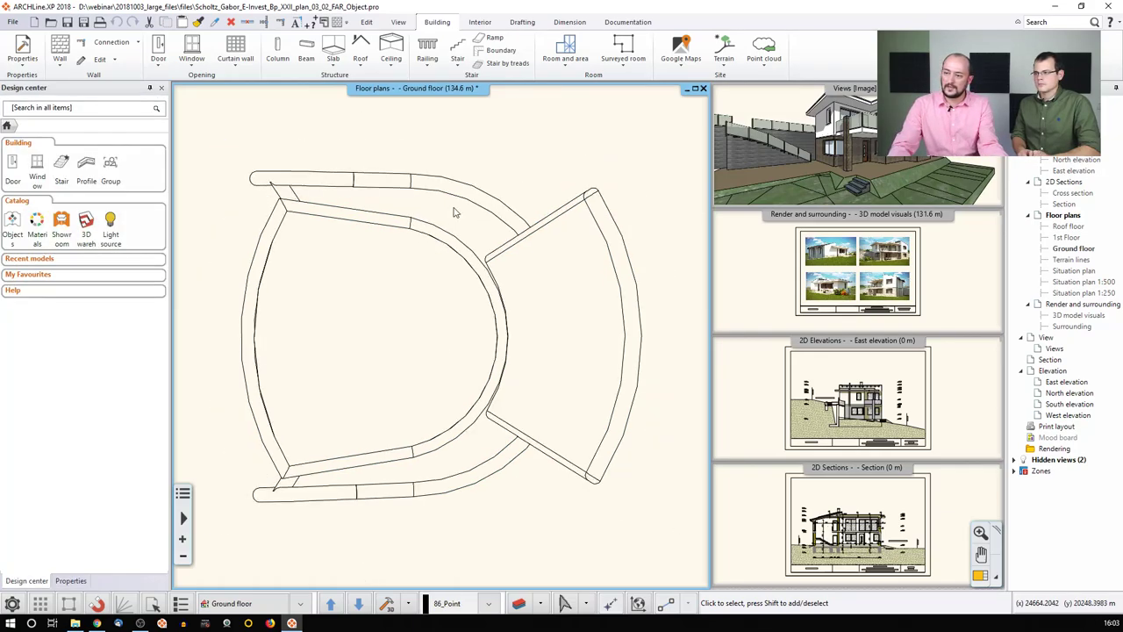
scroll(456, 211, down, 5)
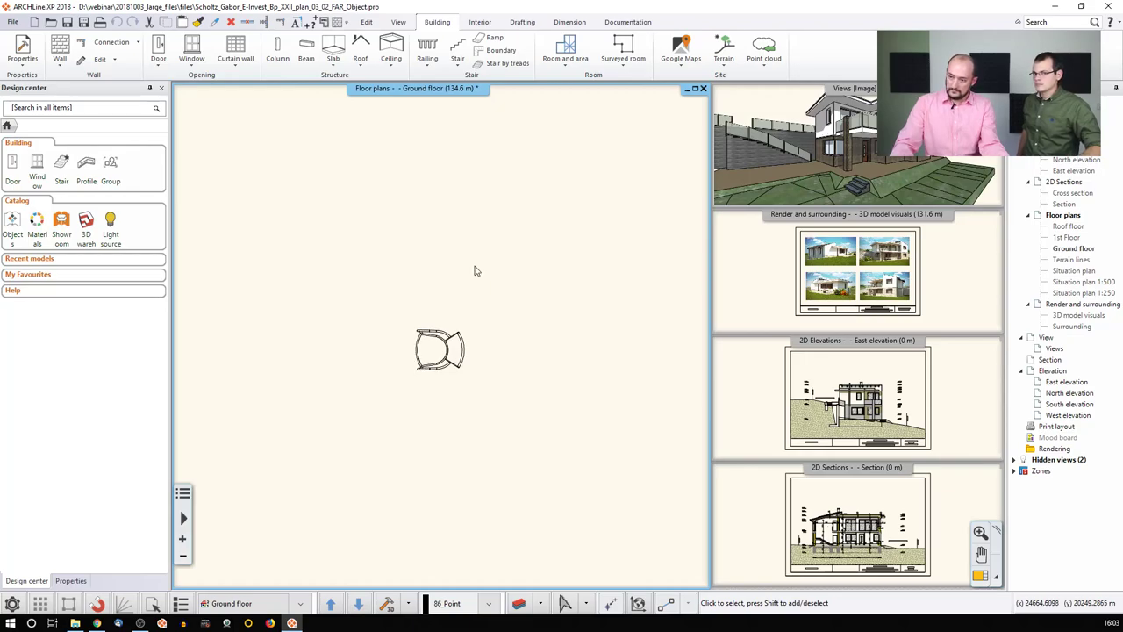
scroll(474, 271, down, 3)
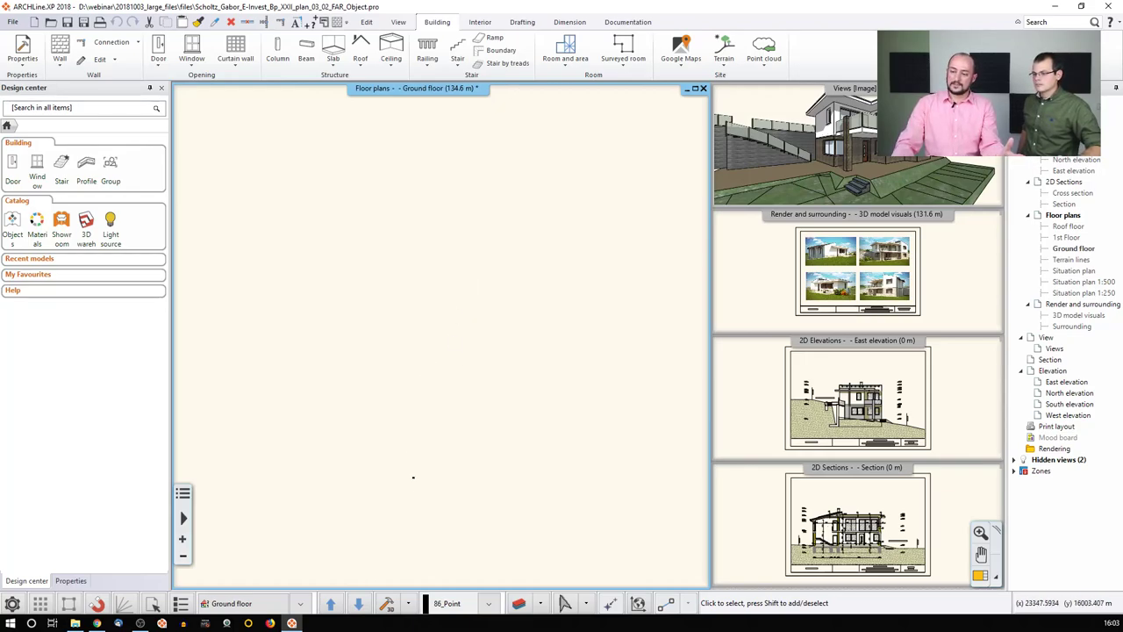
click(407, 507)
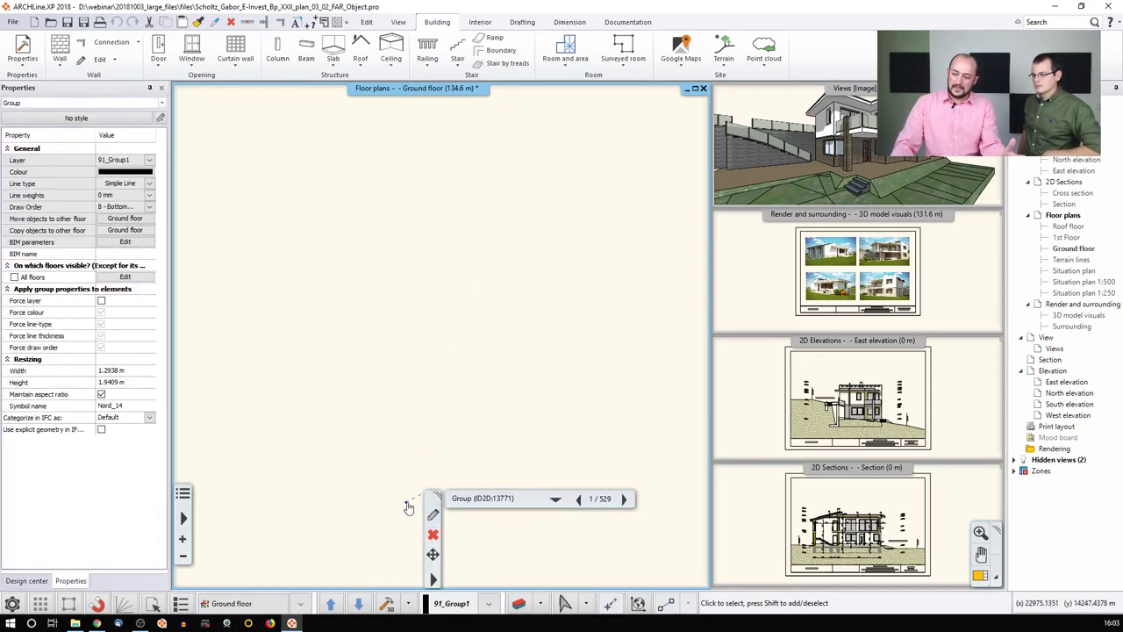
scroll(409, 500, up, 3)
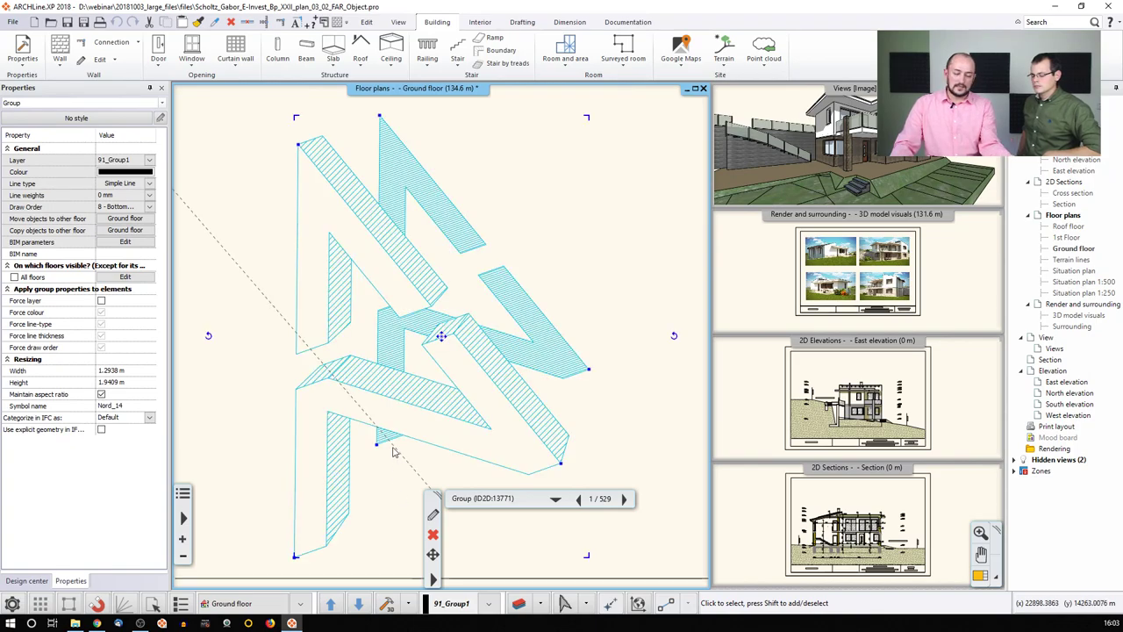
key(Escape)
scroll(393, 452, down, 6)
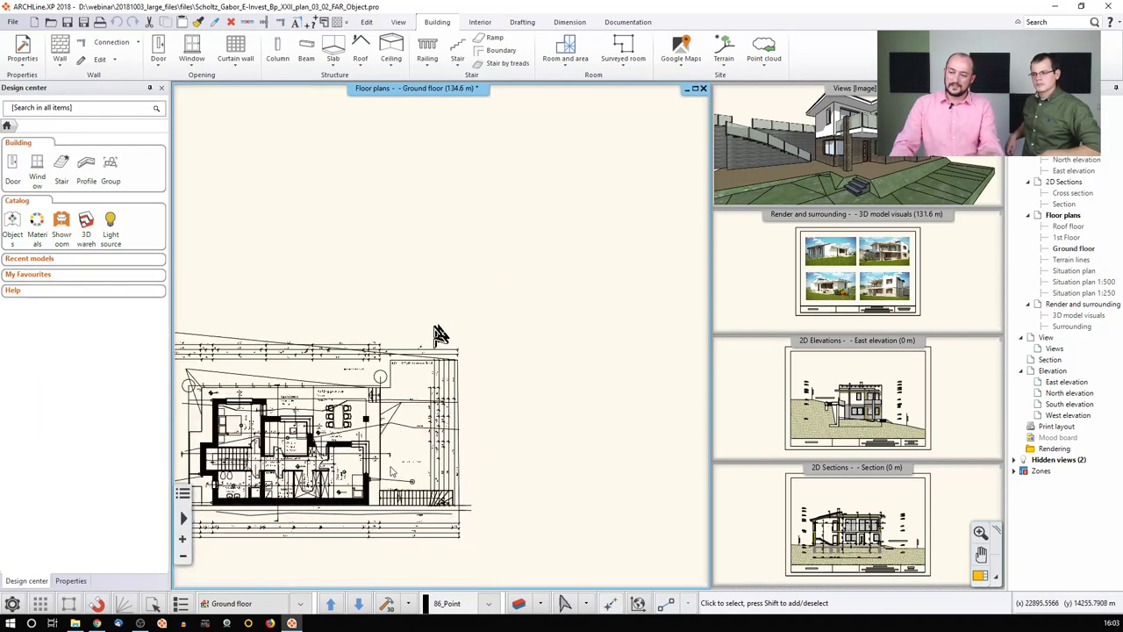
scroll(392, 388, down, 4)
scroll(411, 351, down, 3)
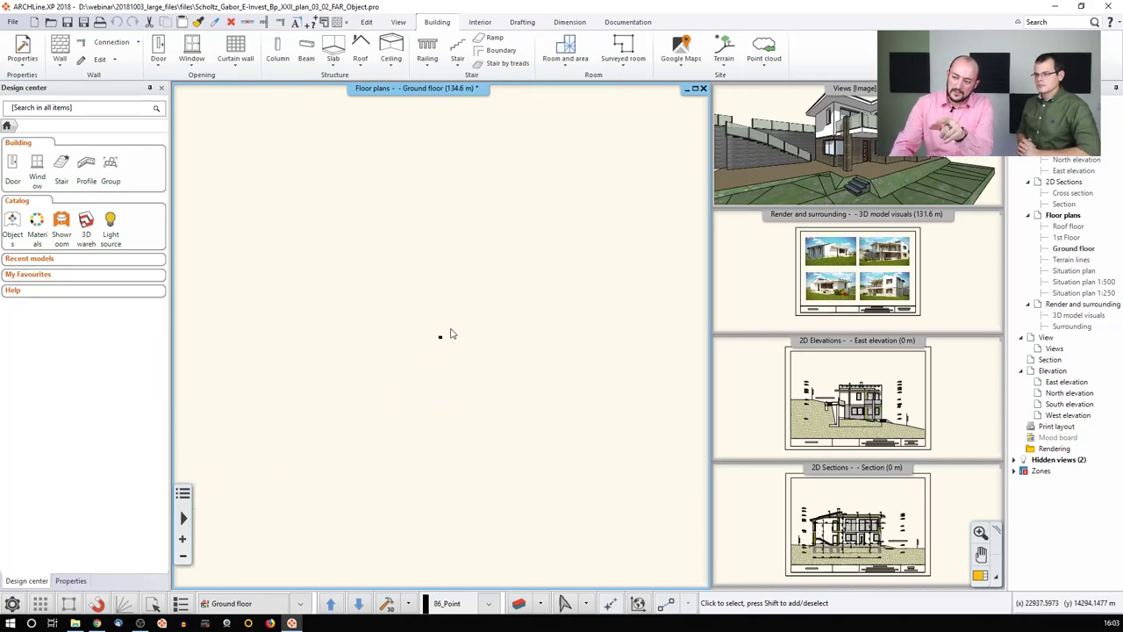
scroll(451, 338, down, 2)
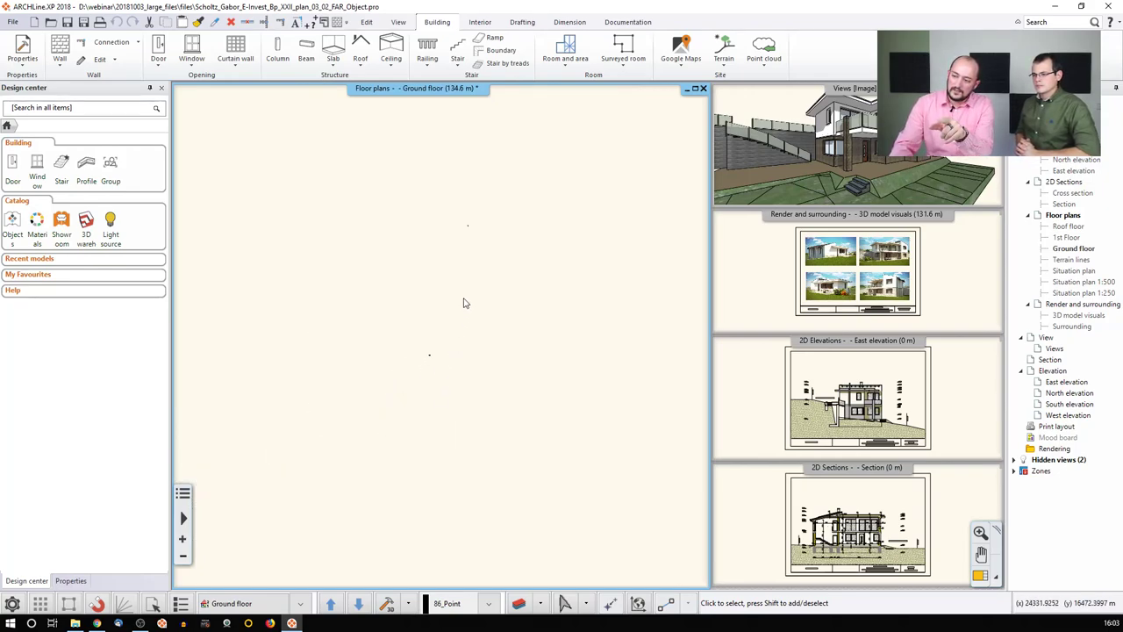
Window-select and delete the stray CHAIR001, then zoom to the full floor plan.
click(466, 233)
click(437, 214)
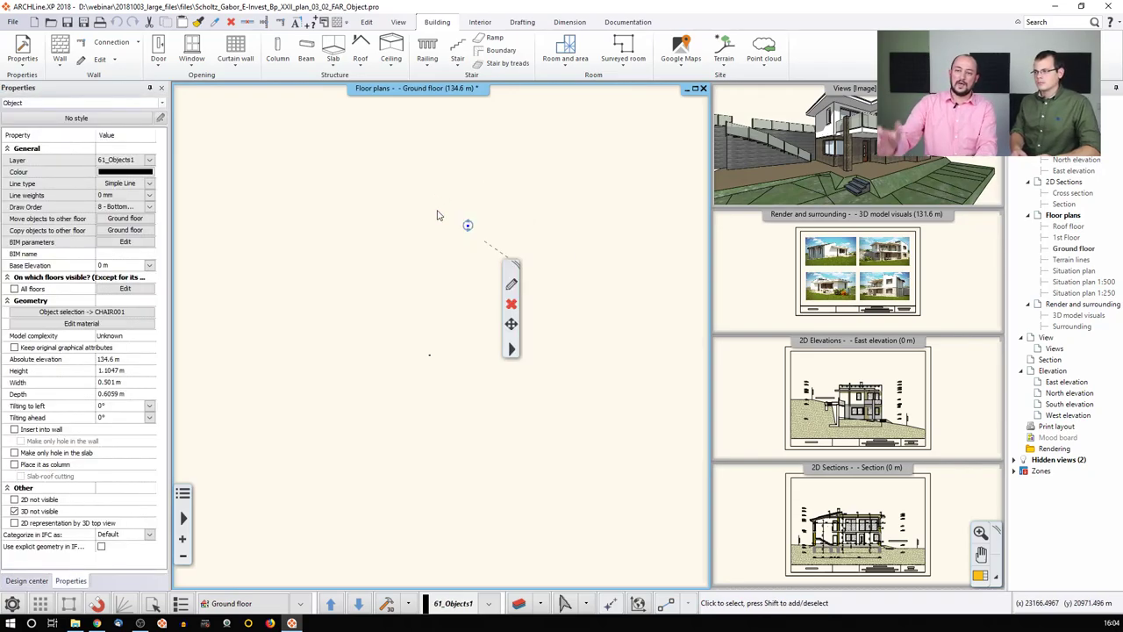
key(Delete)
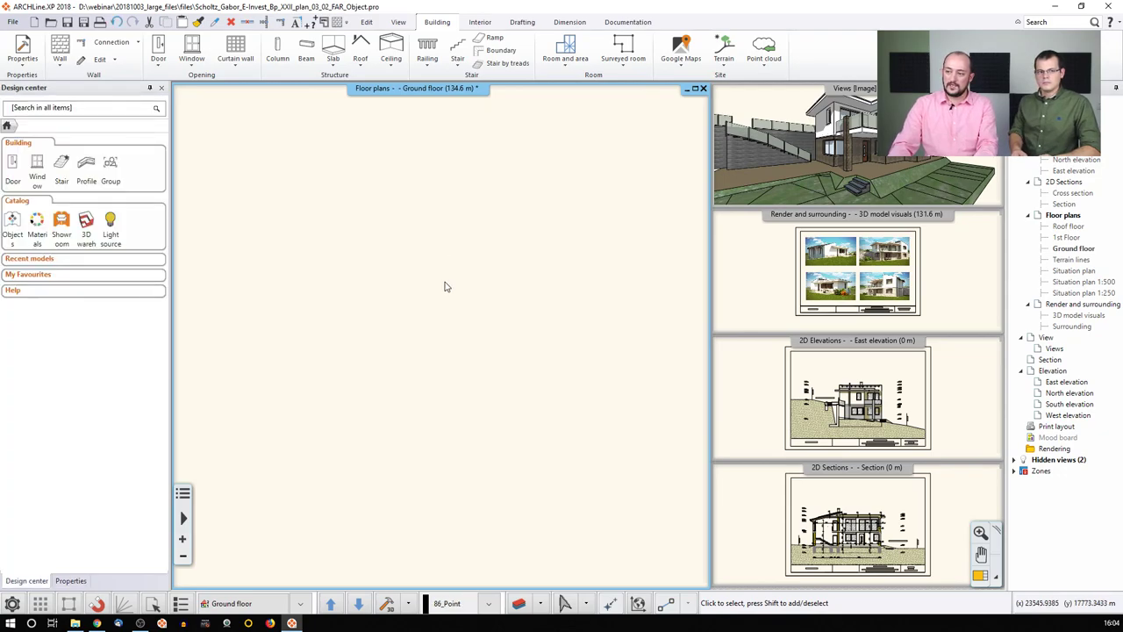
key(Home)
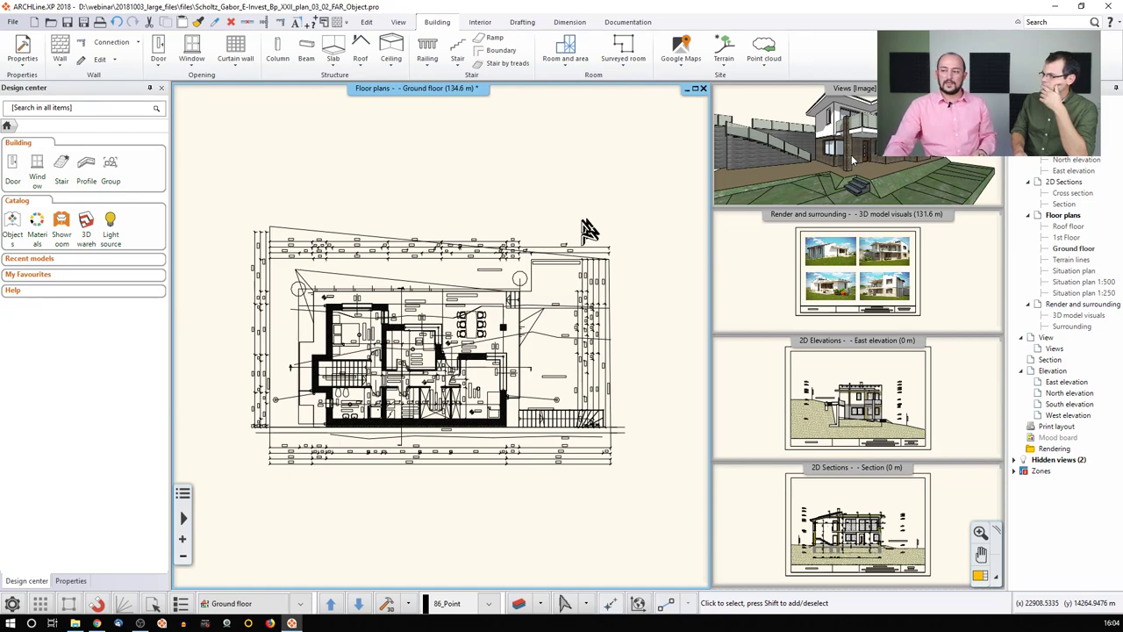
scroll(614, 260, up, 1)
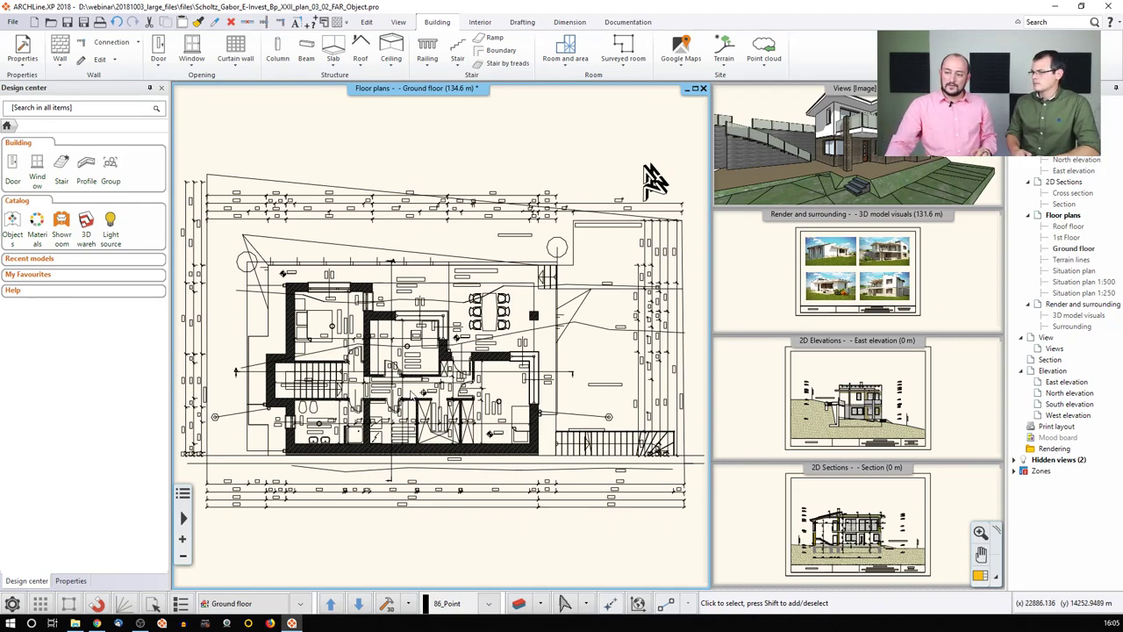
scroll(410, 377, down, 10)
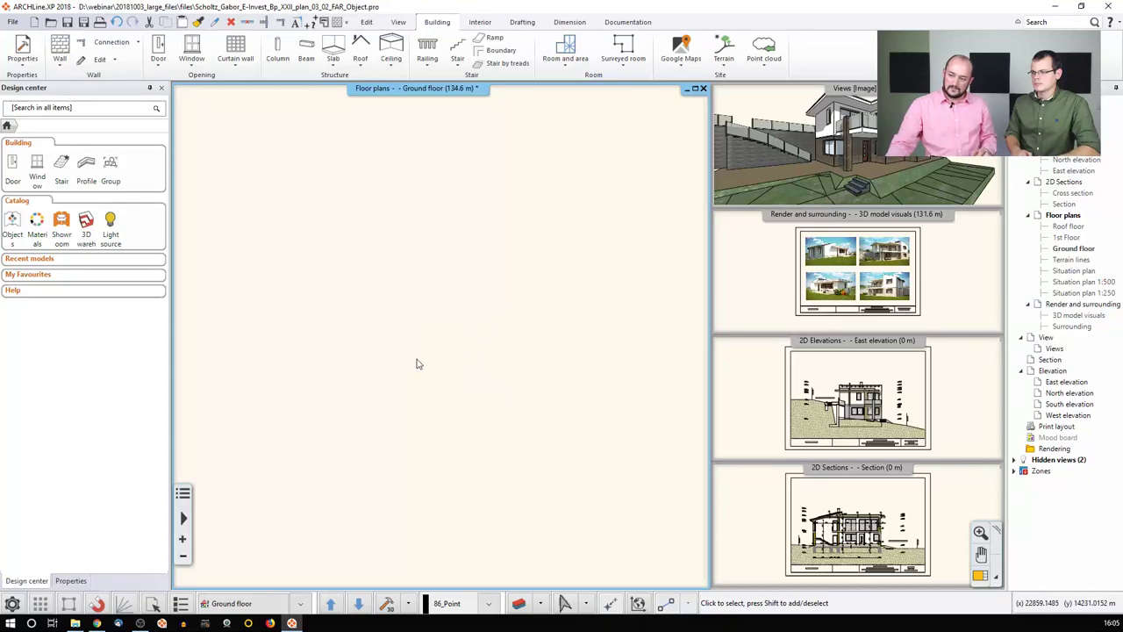
scroll(420, 363, down, 2)
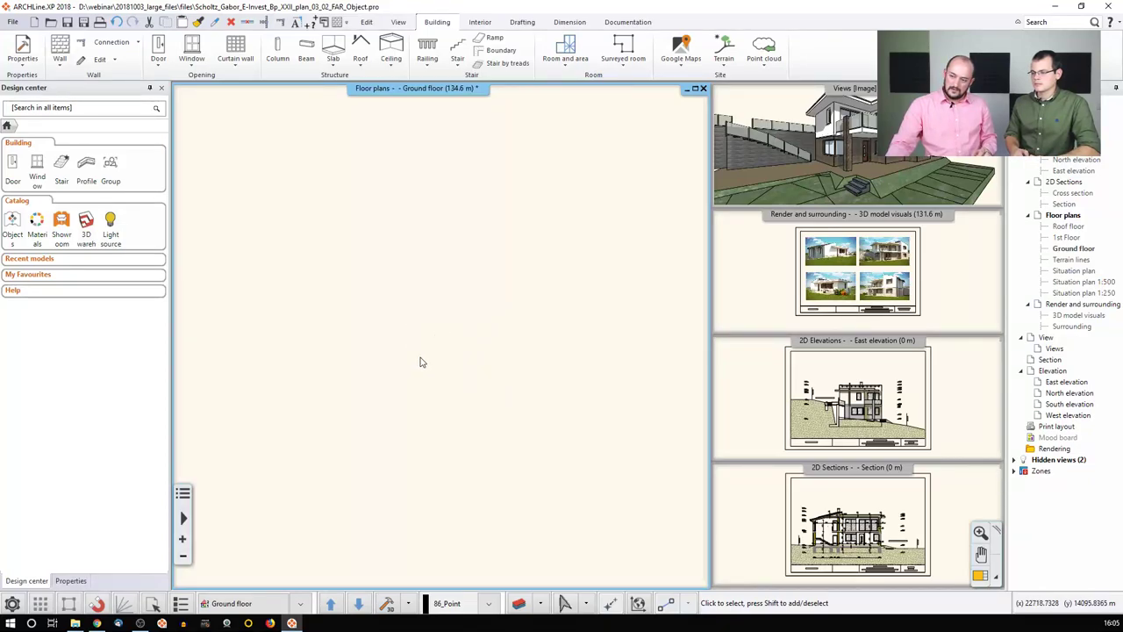
scroll(459, 348, down, 3)
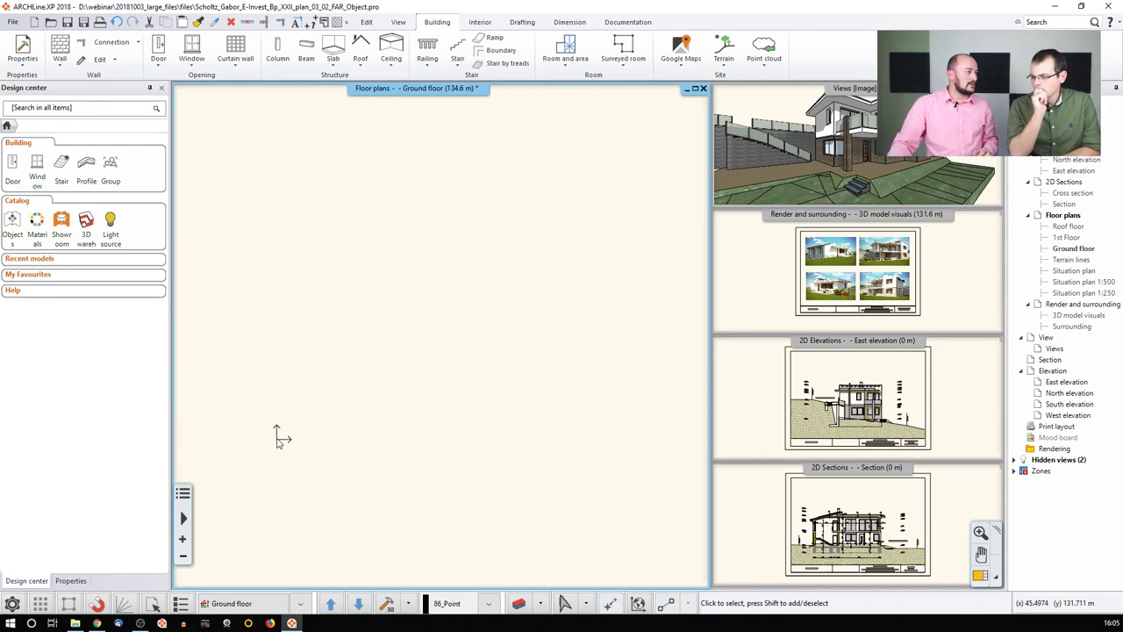
middle_click(427, 348)
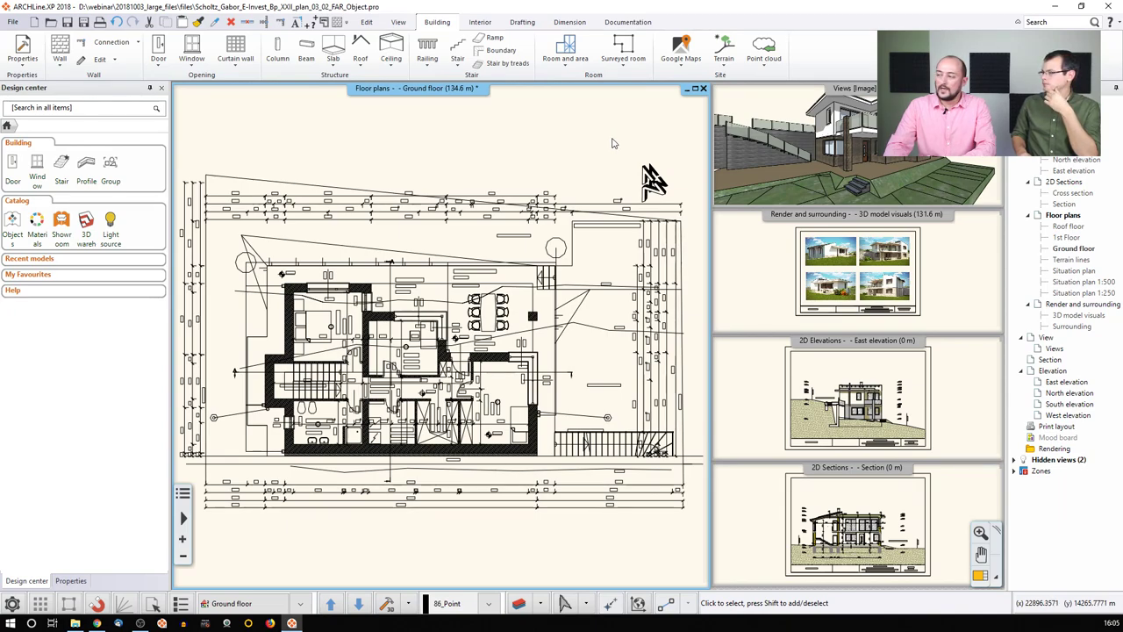
click(1044, 24)
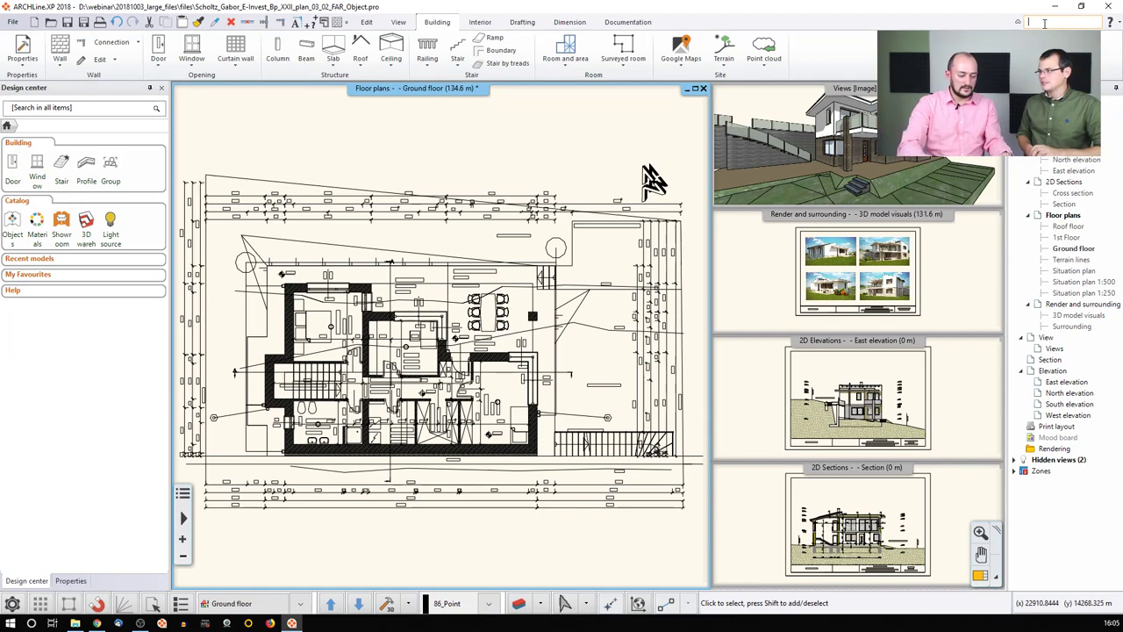
Move the project origin to the plan's lower-left corner with Relocate project origin, confirming Yes.
text(re)
key(BackSpace)
key(BackSpace)
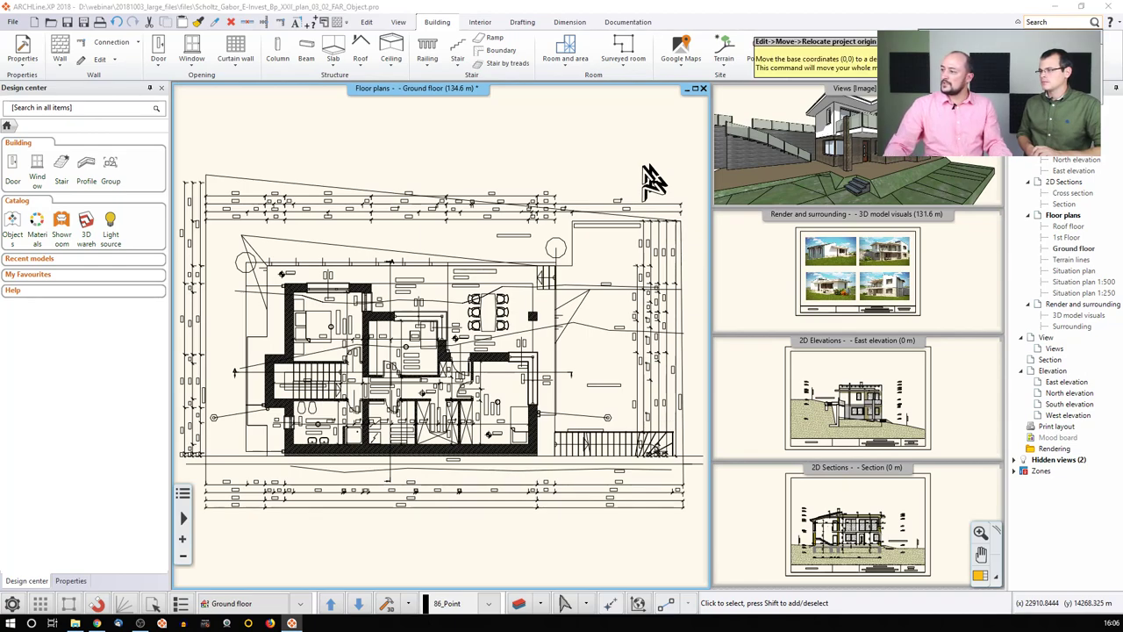
click(365, 22)
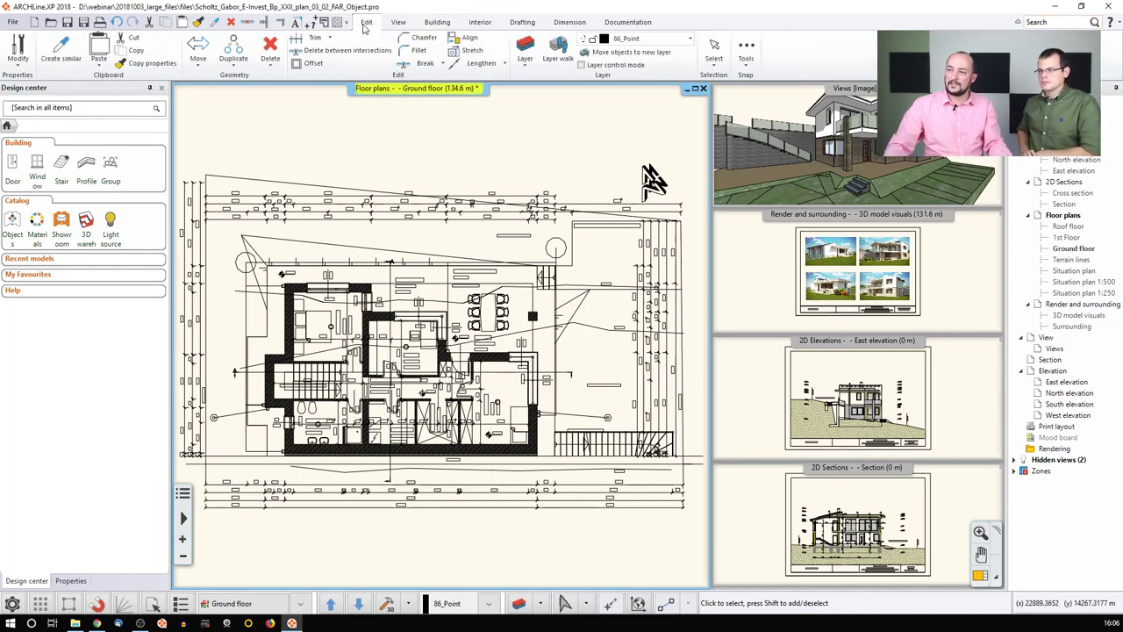
click(197, 61)
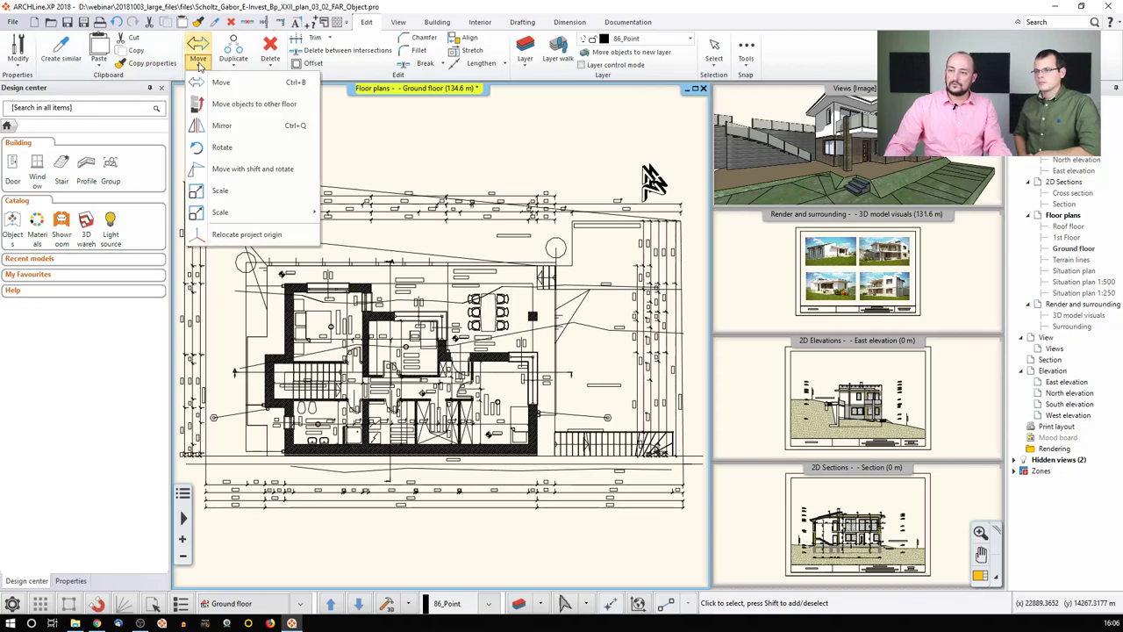
click(254, 234)
scroll(327, 296, down, 2)
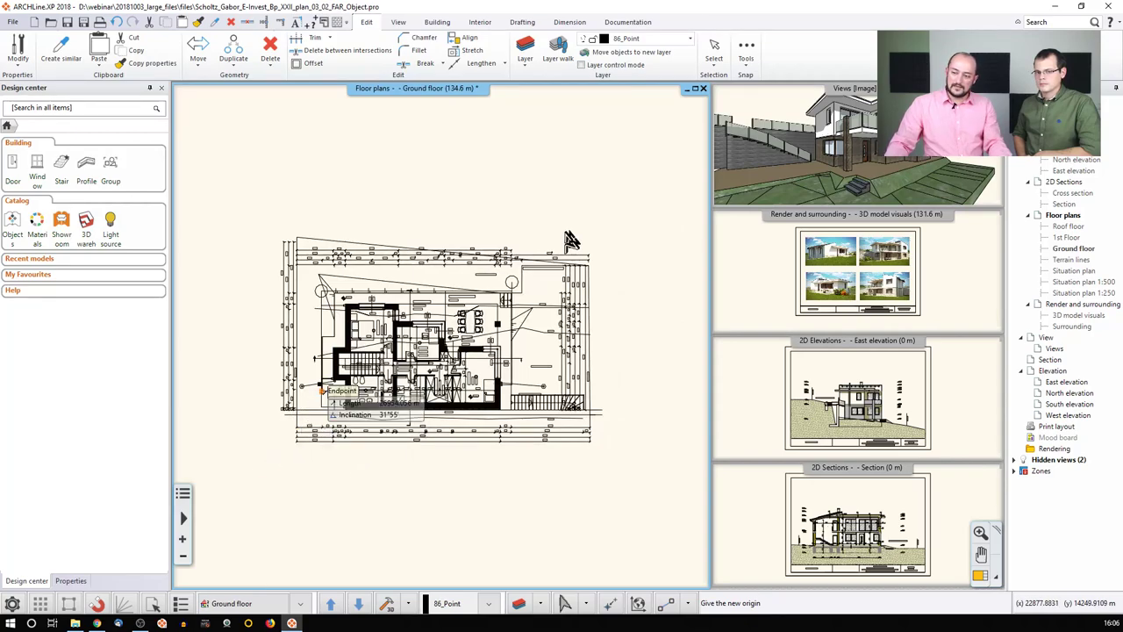
click(261, 435)
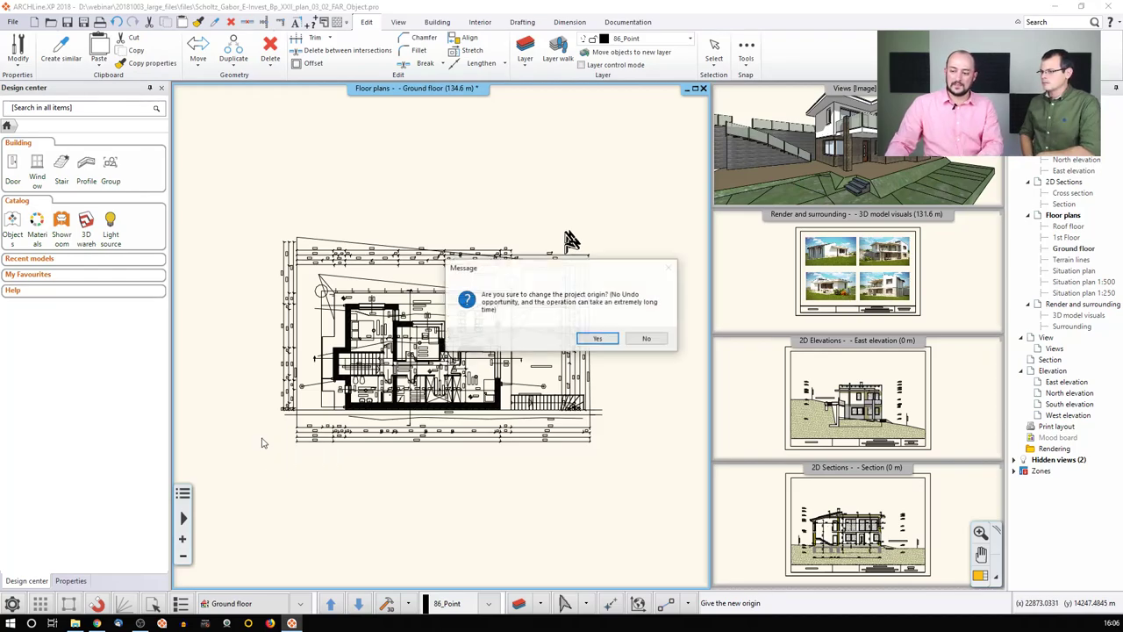
click(596, 339)
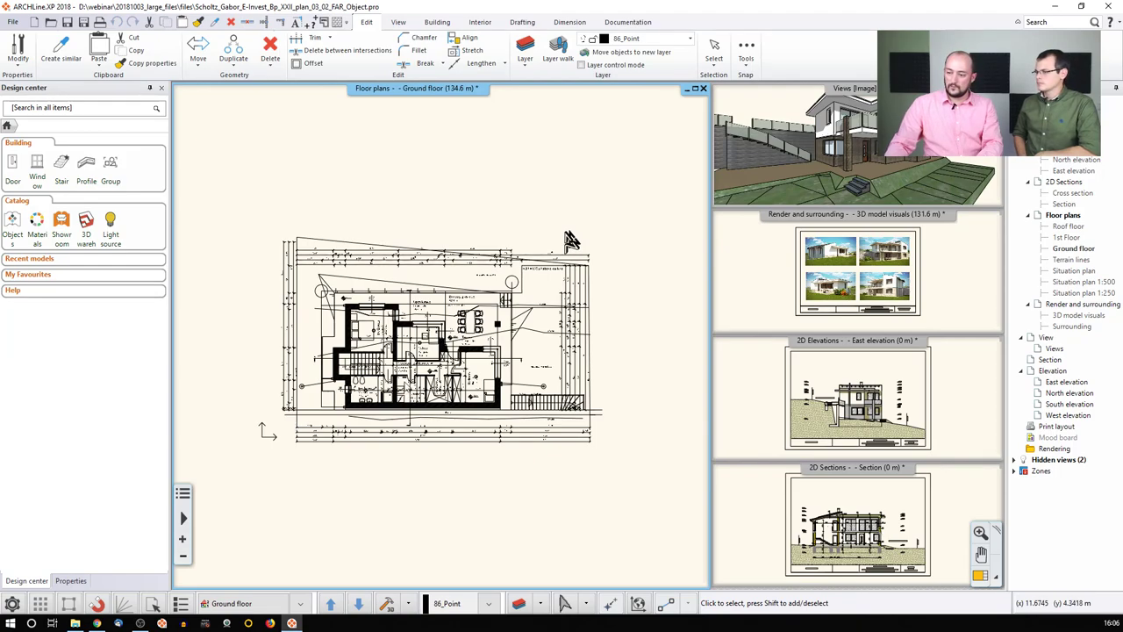
scroll(652, 179, up, 2)
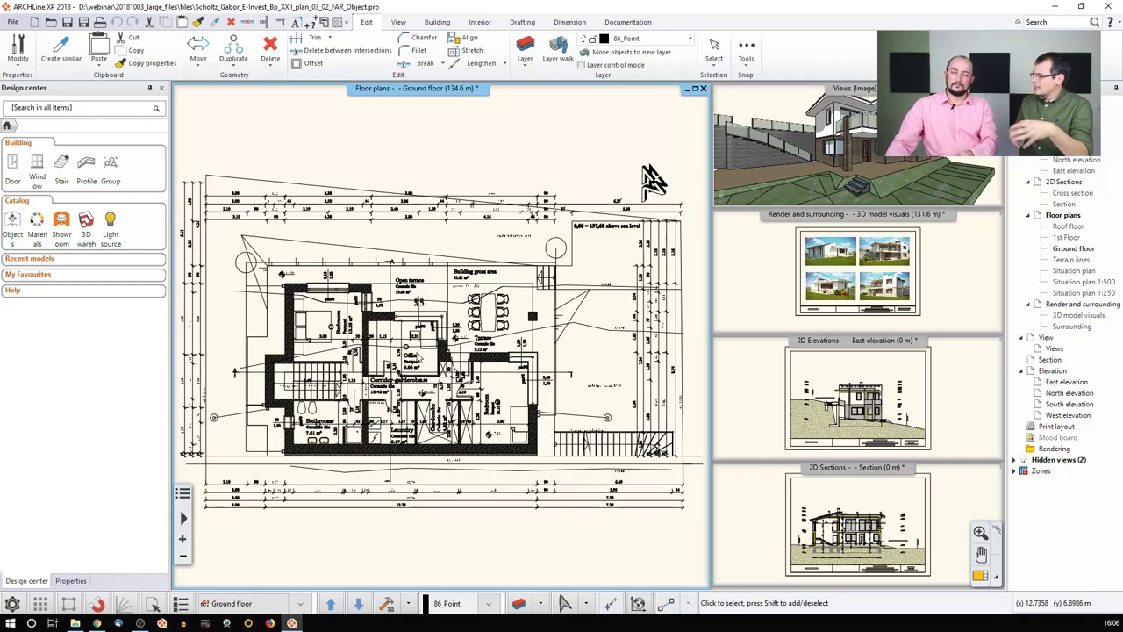
click(13, 22)
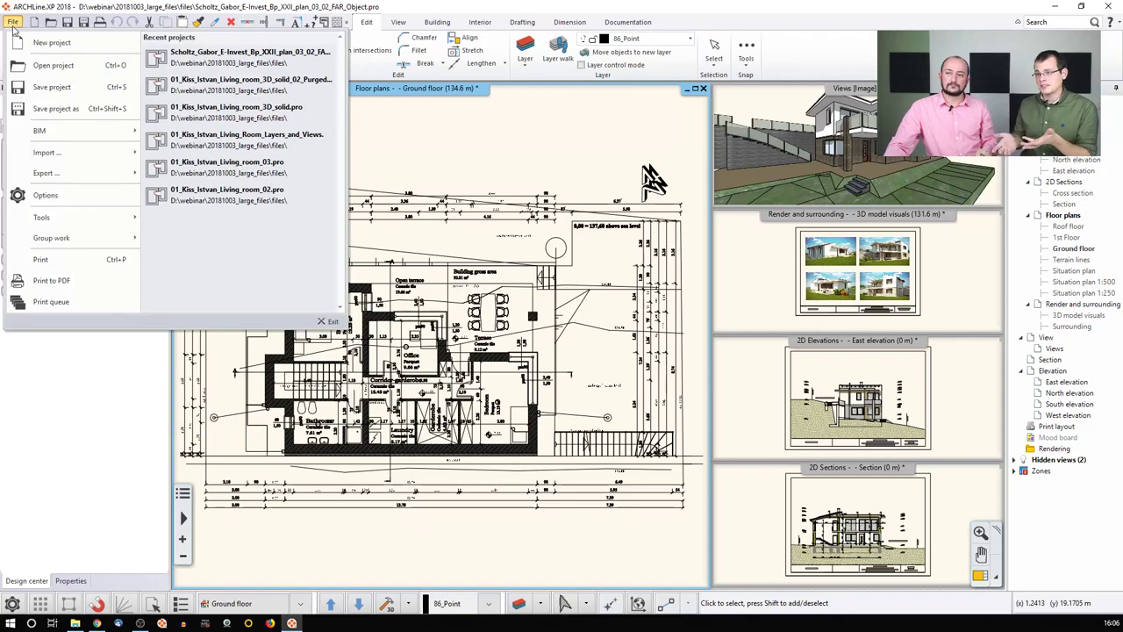
click(43, 65)
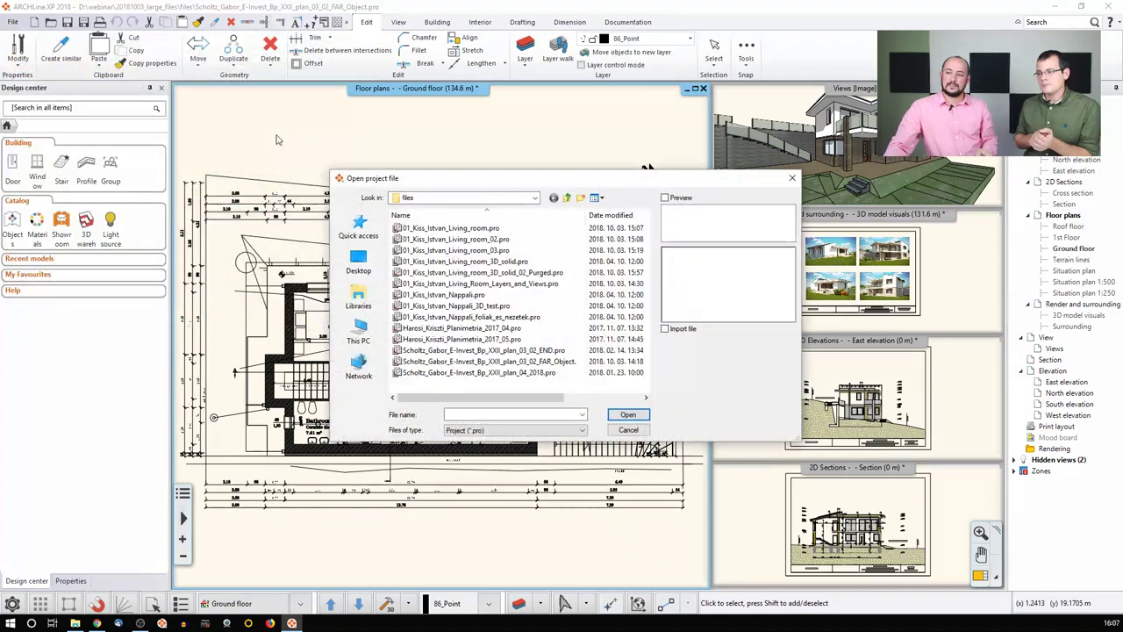
click(491, 339)
click(628, 414)
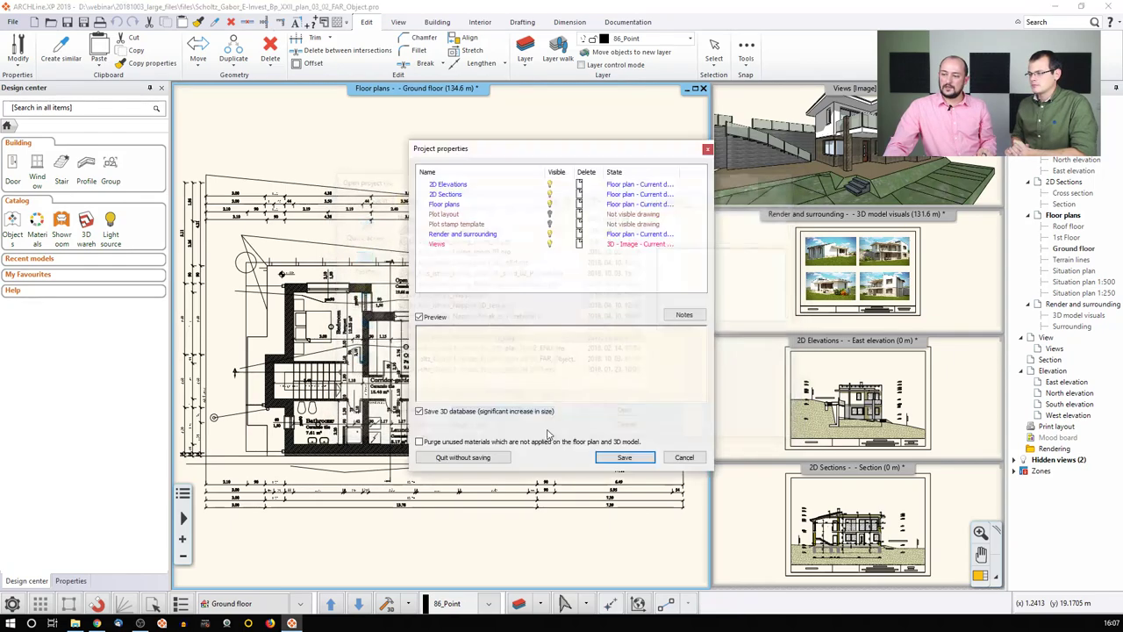
click(488, 458)
click(582, 363)
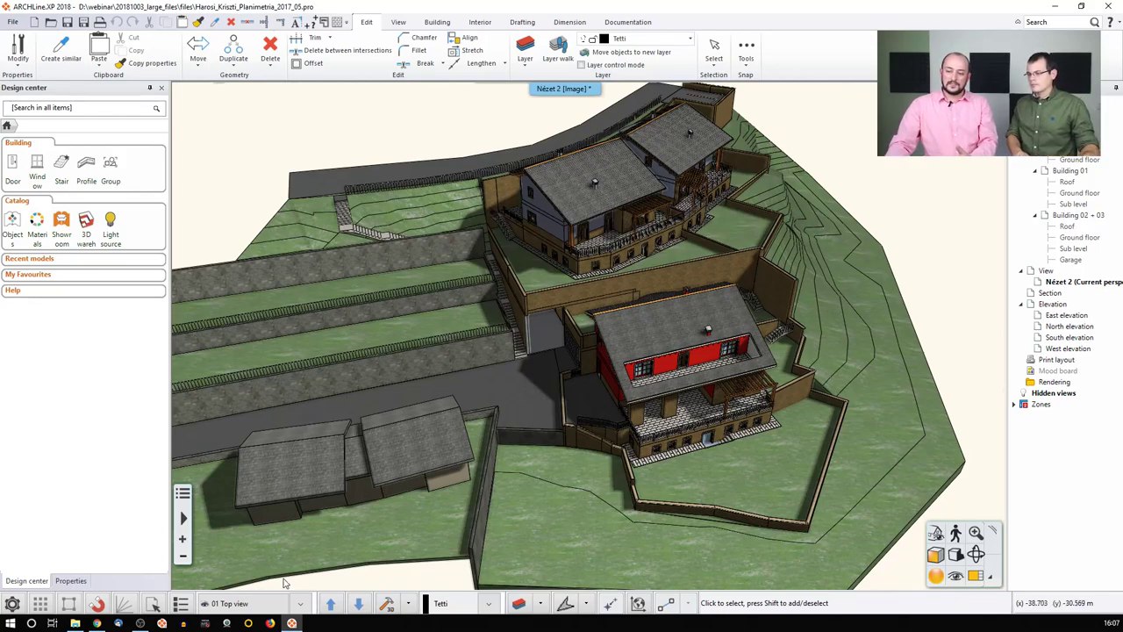
click(957, 575)
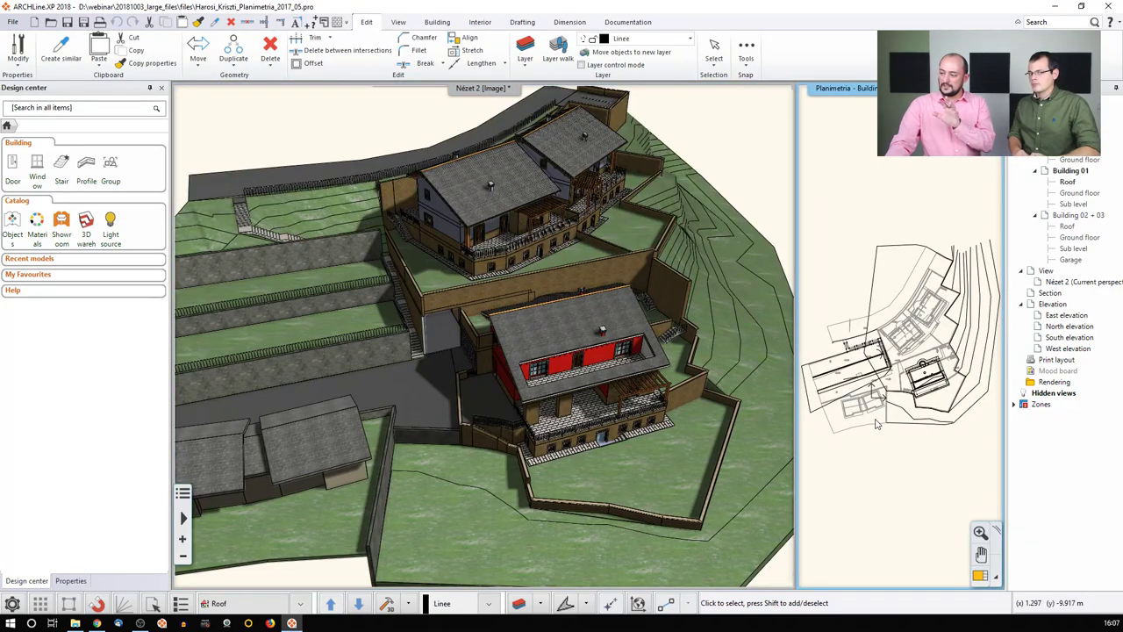
Make Building 02 + 03 current through the Edit levels building list.
click(250, 605)
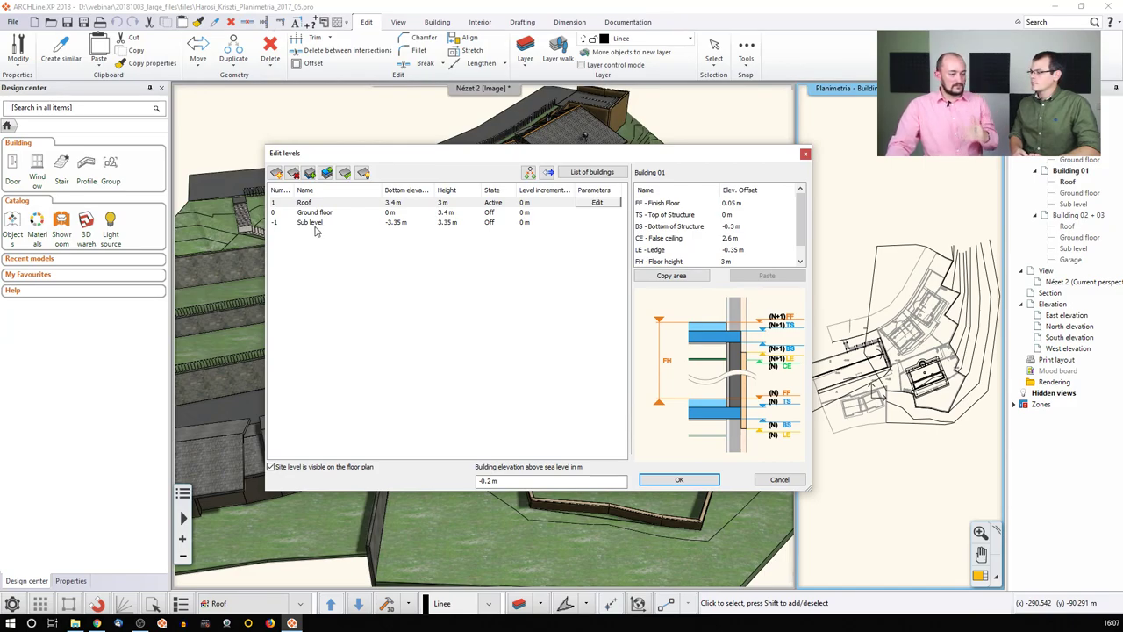
click(592, 172)
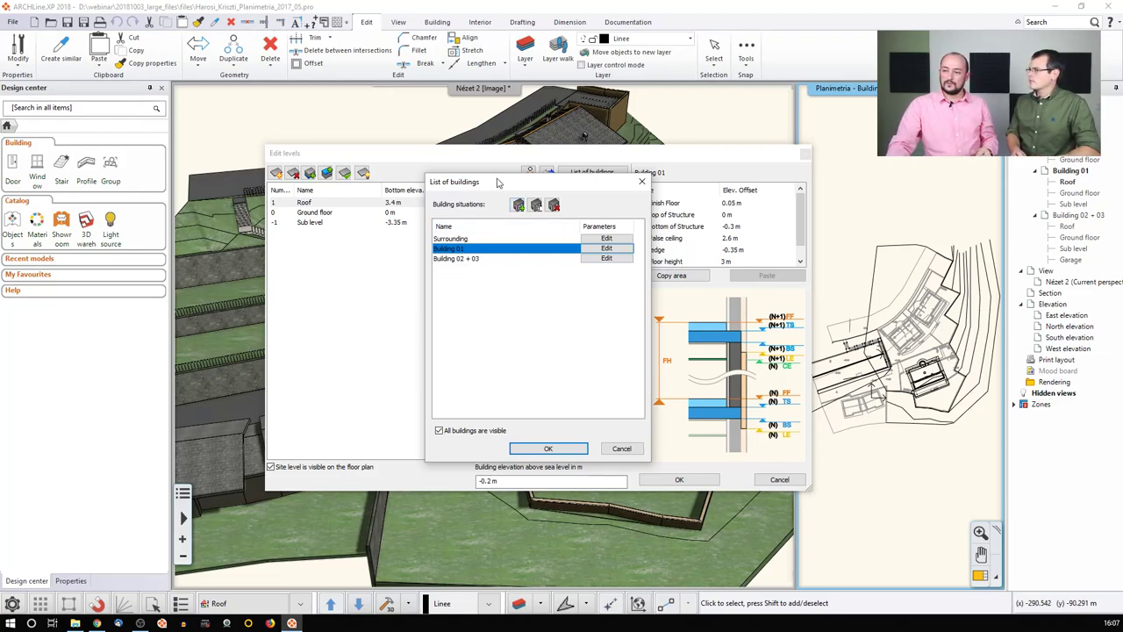
click(465, 261)
click(466, 249)
click(465, 261)
click(545, 449)
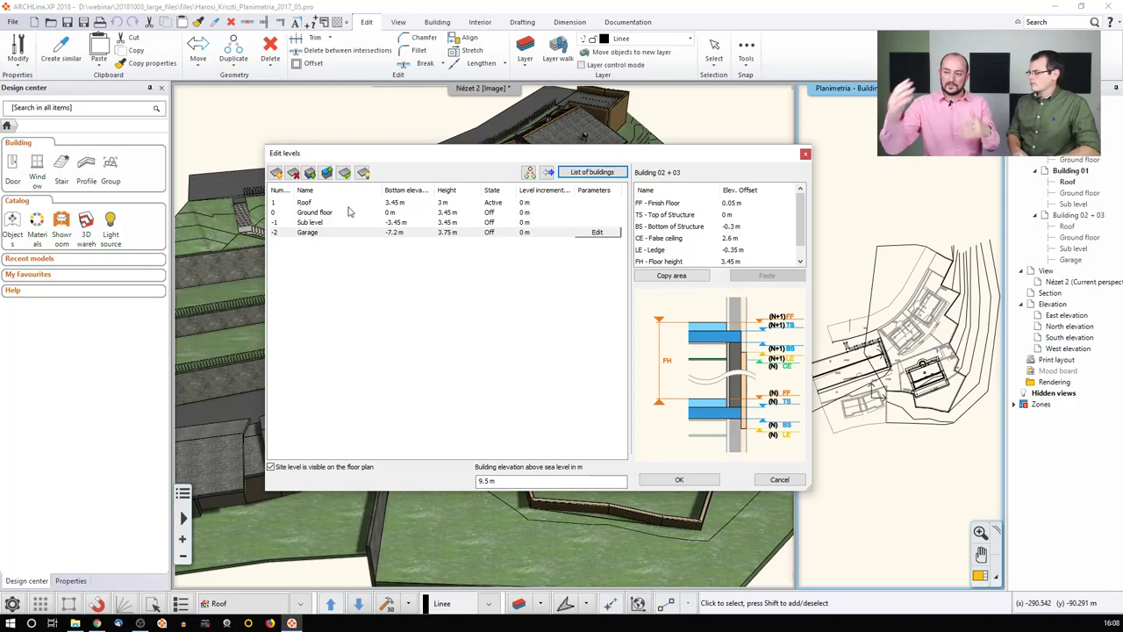
click(664, 481)
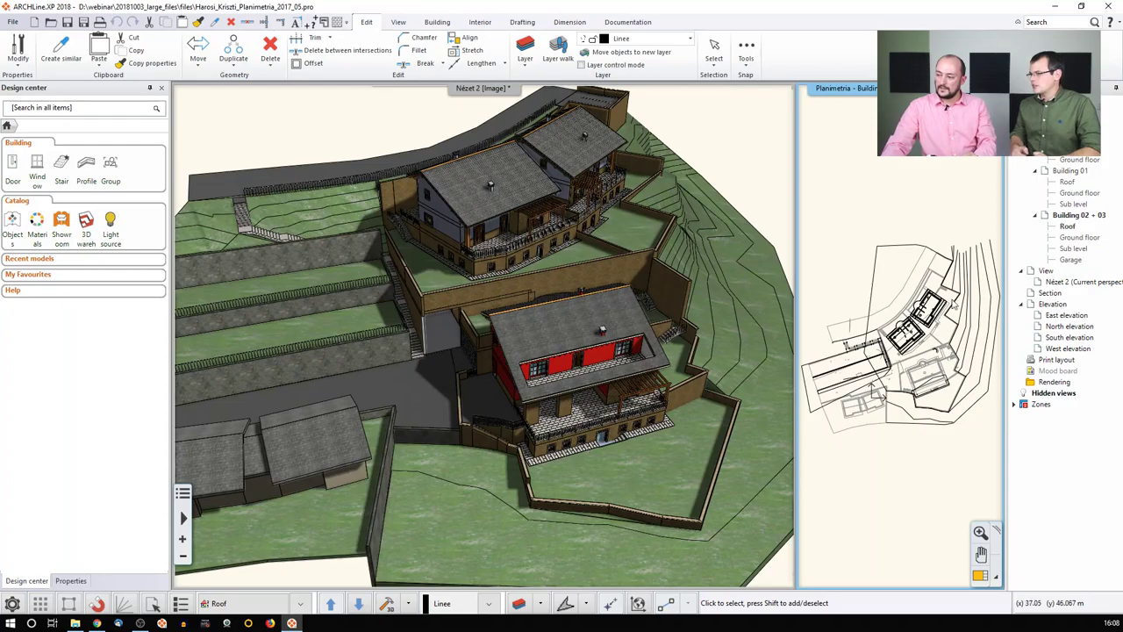
Enlarge the plan and draw a cut-away 3D rectangle around the lower red-walled building.
click(980, 577)
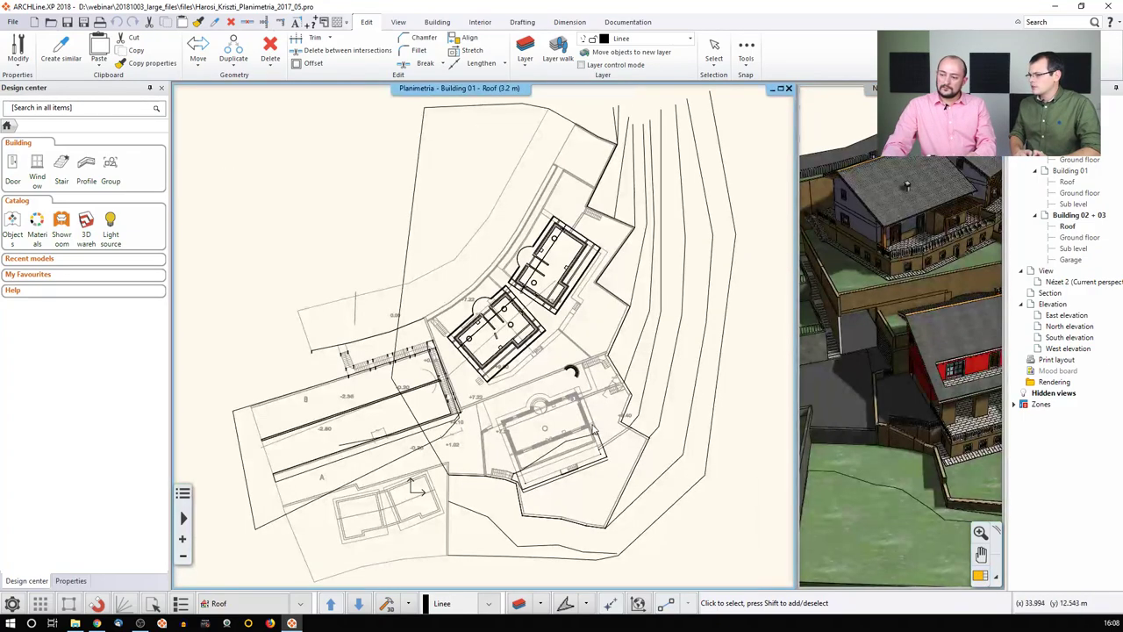
scroll(485, 462, up, 3)
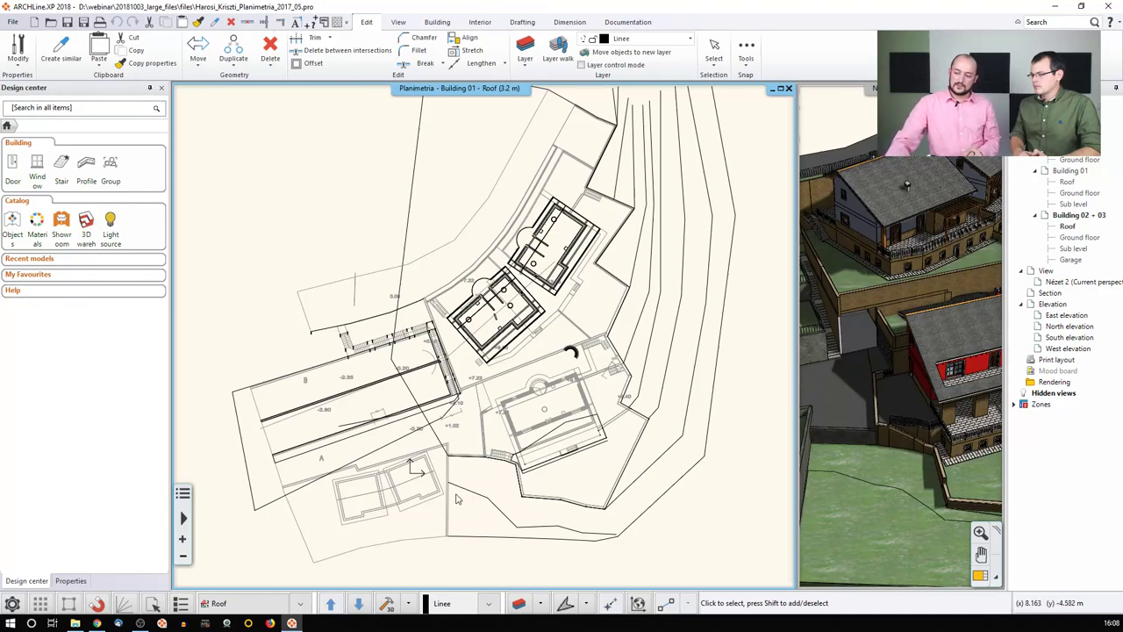
click(409, 603)
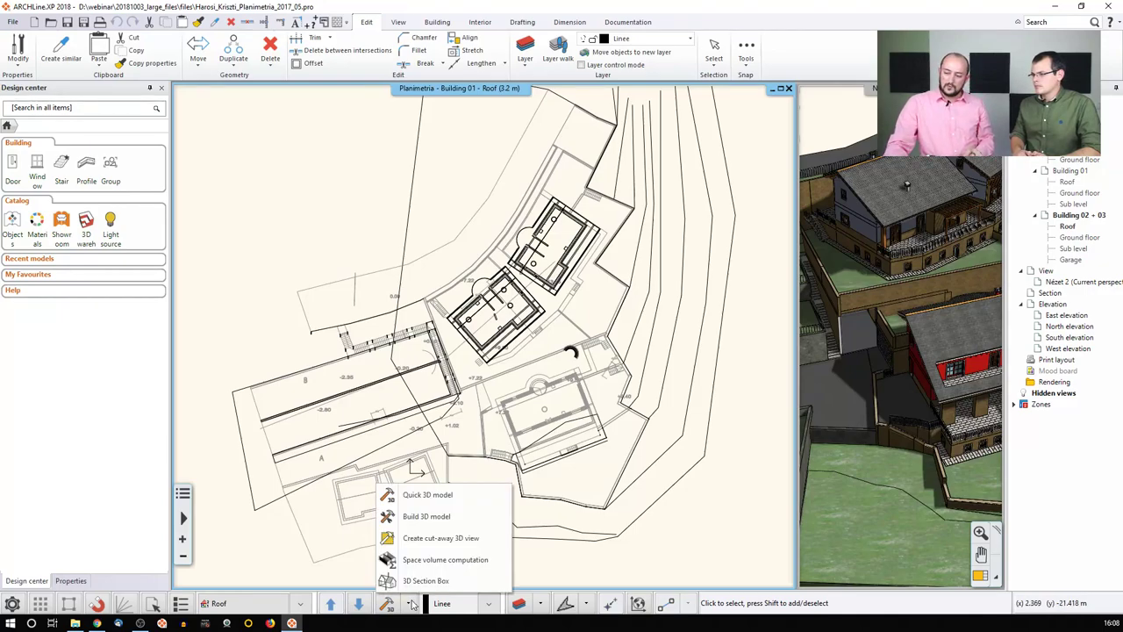
click(427, 540)
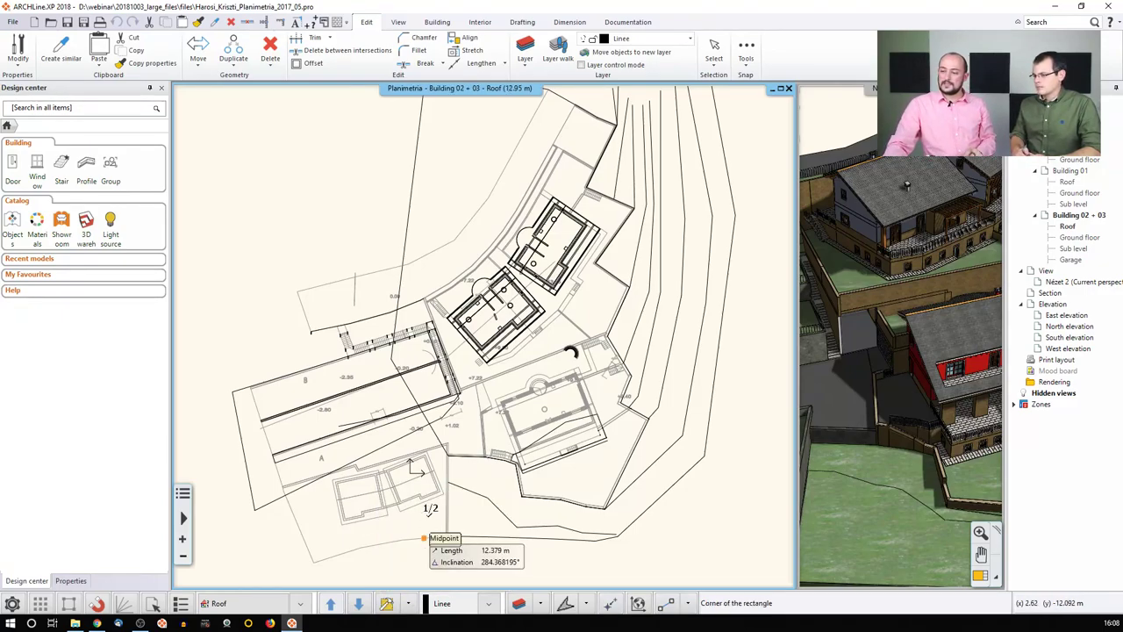
click(397, 370)
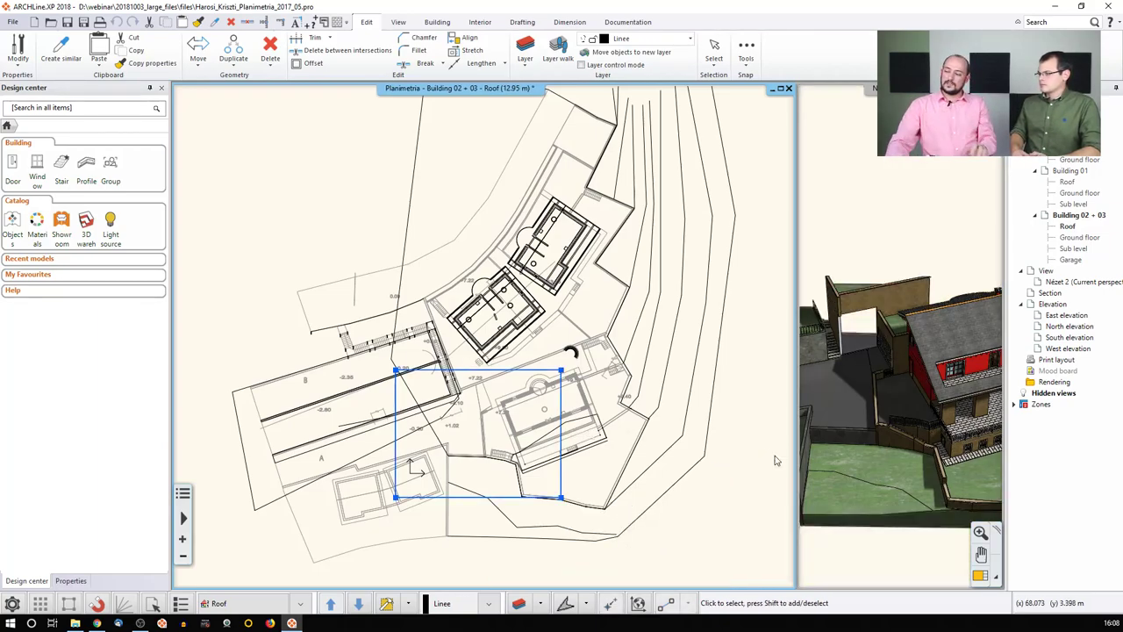
click(848, 440)
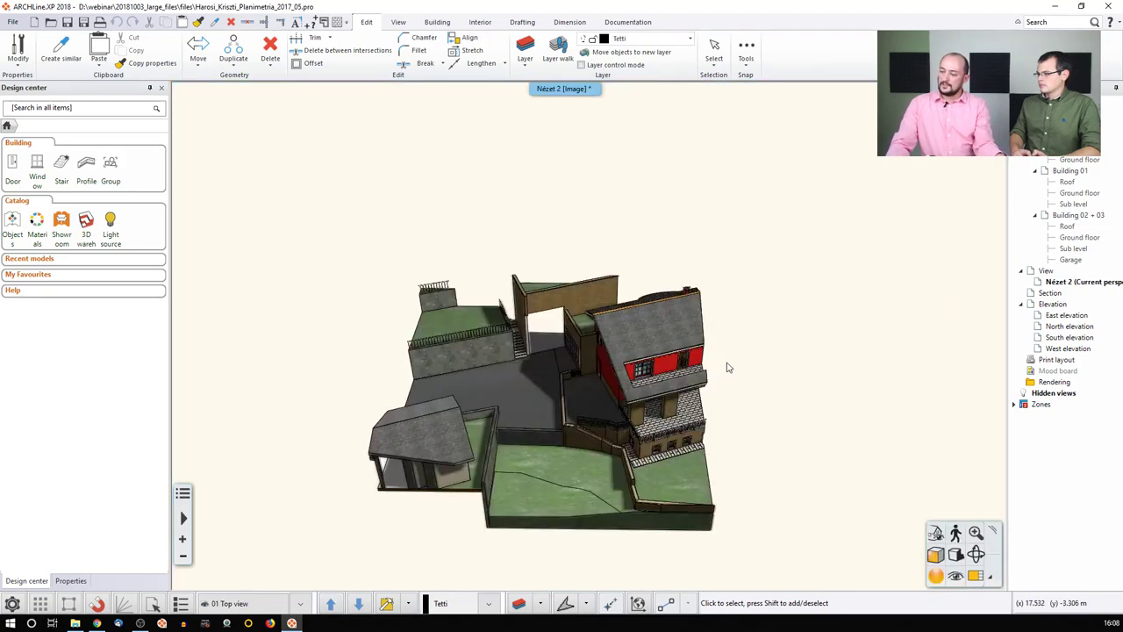
Orbit, pan and zoom the cut-away model, then restore the Building 02 + 03 roof plan.
middle_drag(684, 364, 496, 371)
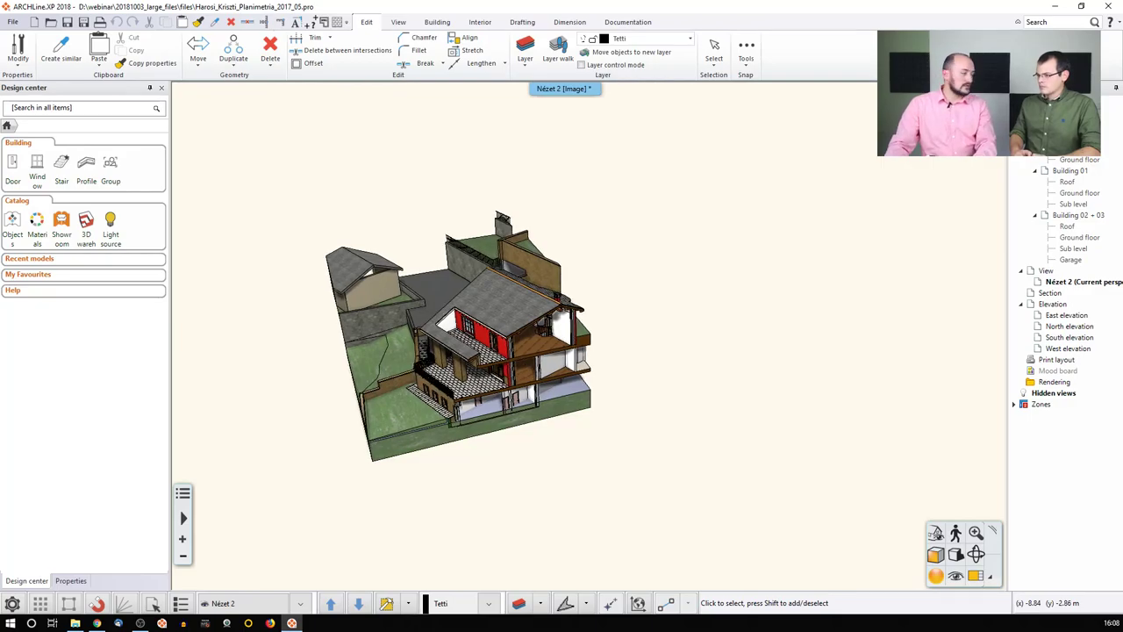
middle_drag(506, 299, 550, 301)
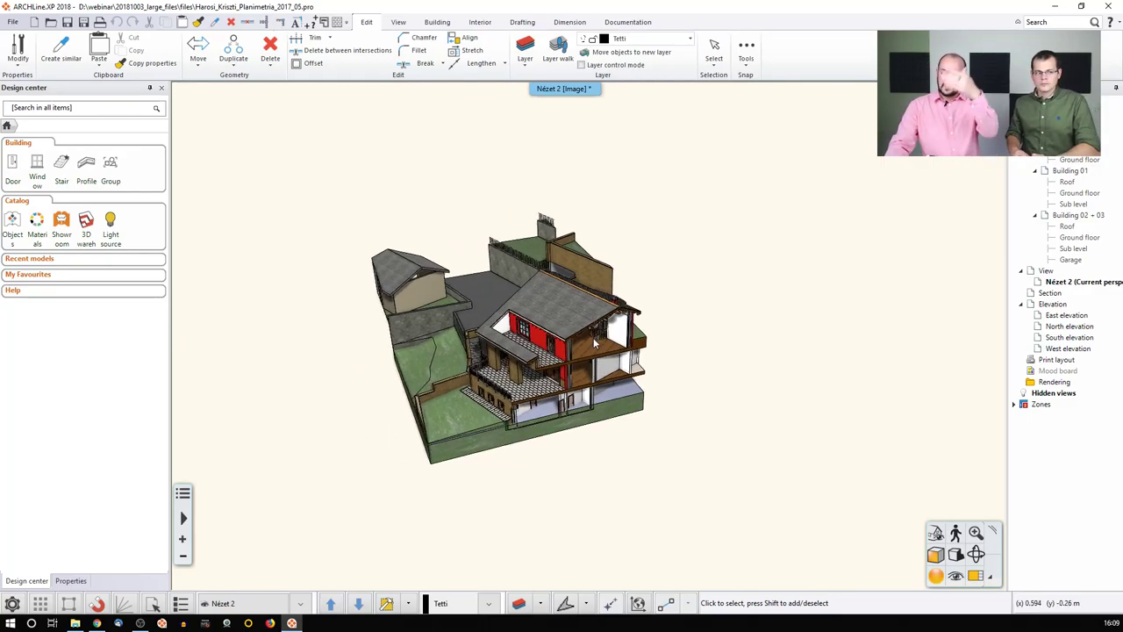
scroll(593, 342, up, 3)
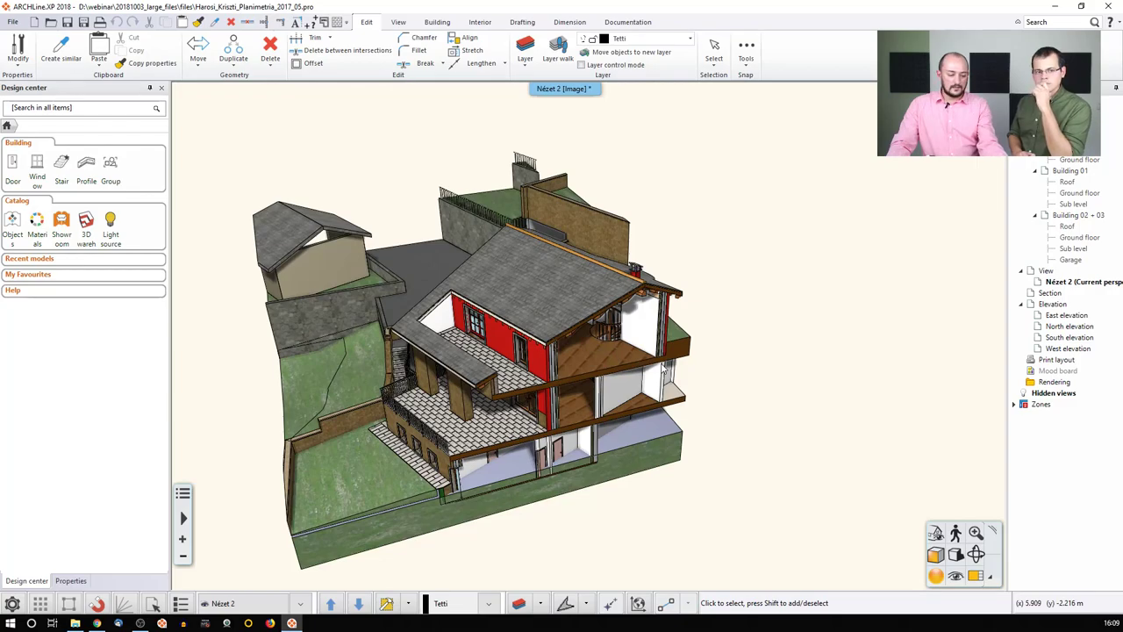
click(386, 602)
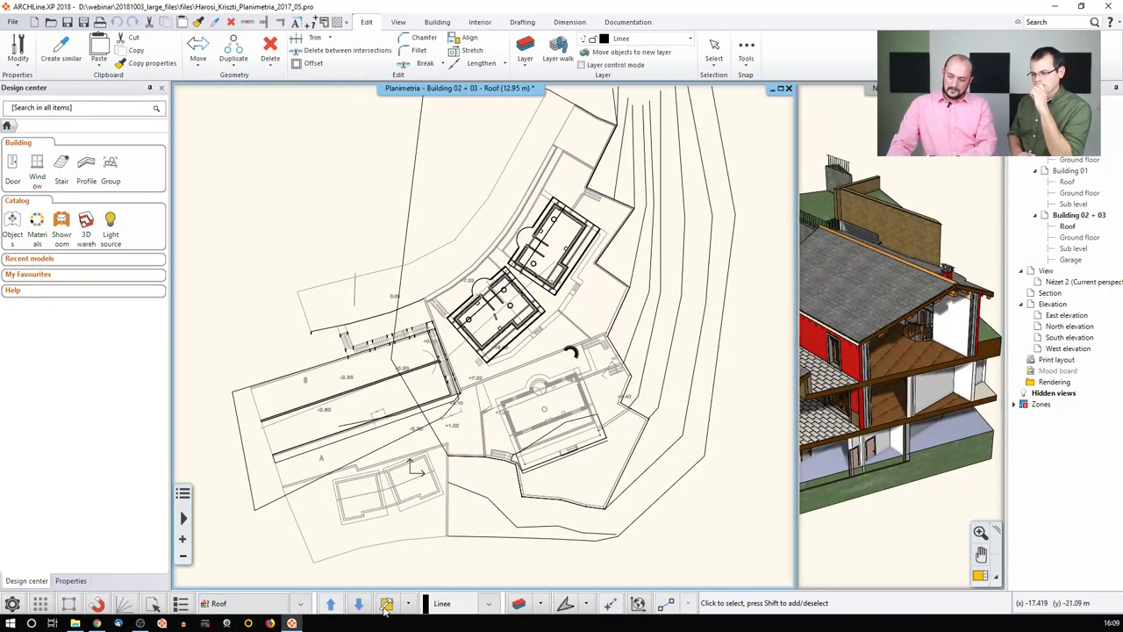
Build the 3D model with only the Wall element type checked.
click(409, 605)
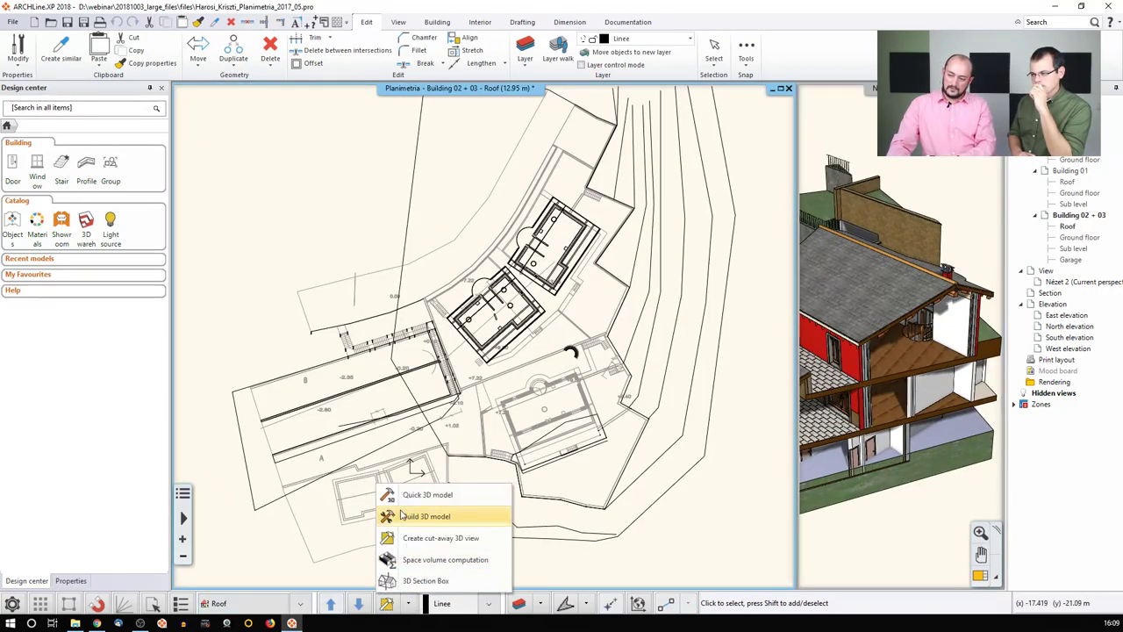
click(443, 519)
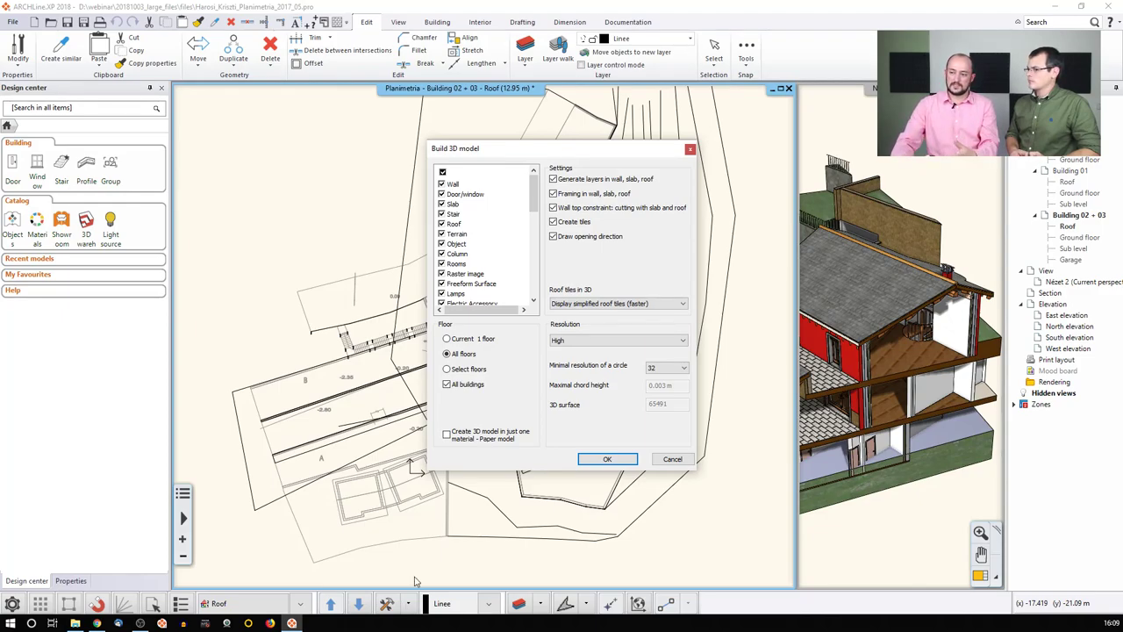
click(442, 172)
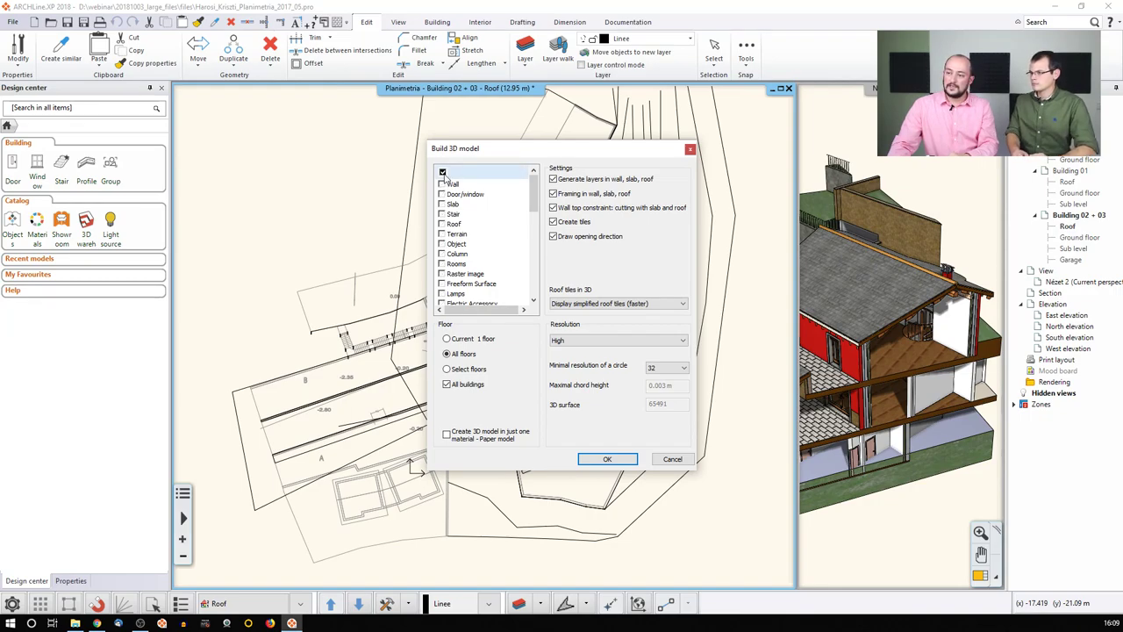
click(446, 186)
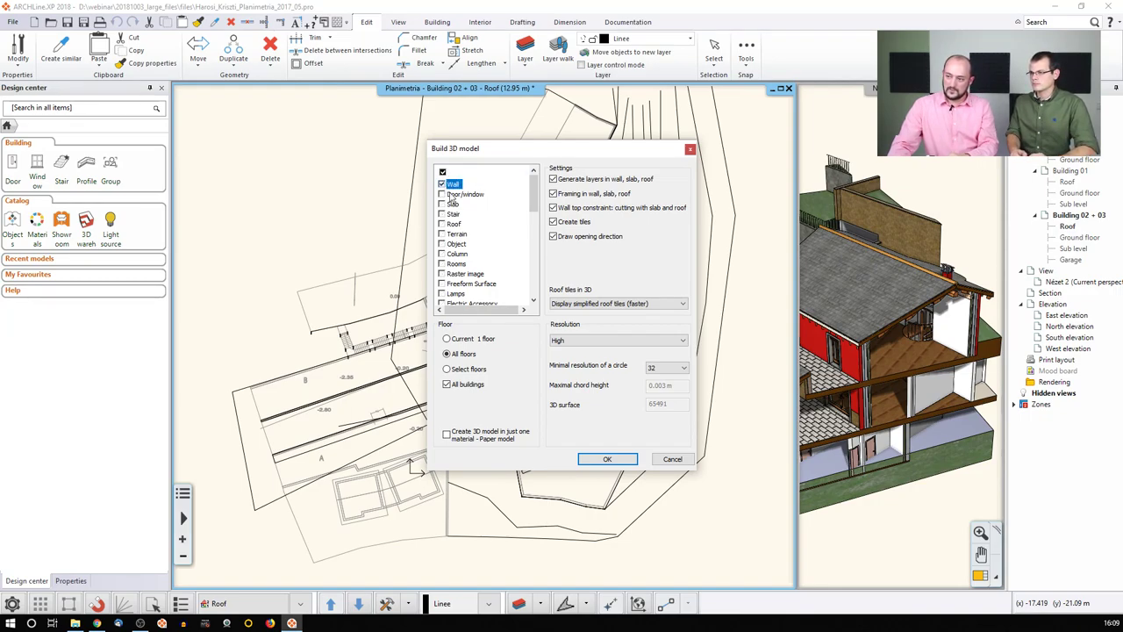
click(608, 458)
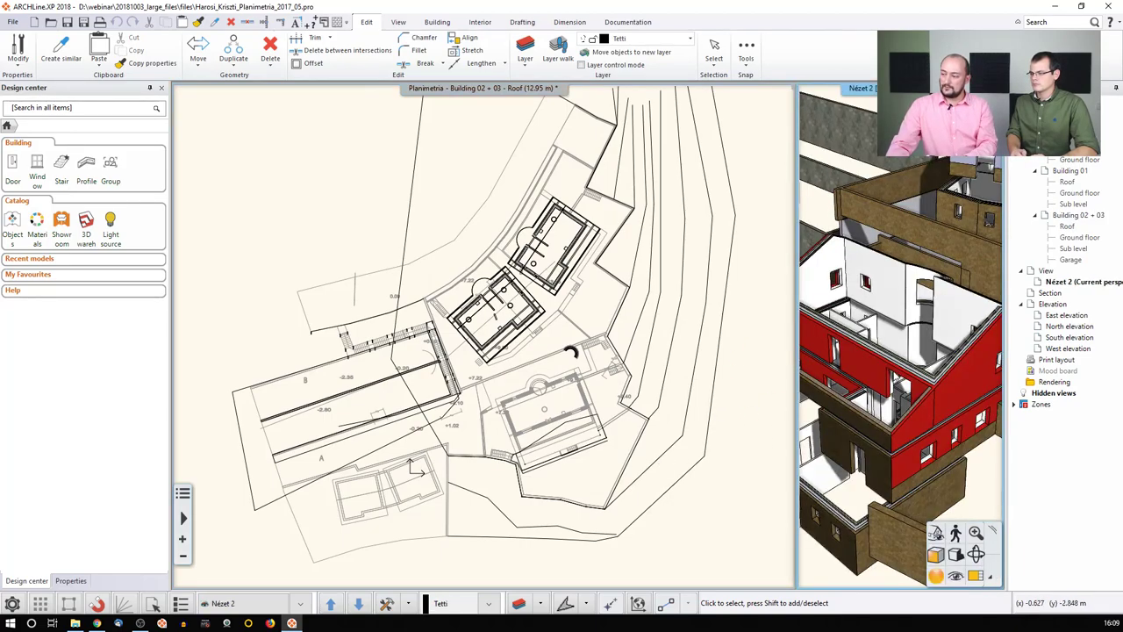
Run Quick 3D model to regenerate the whole site.
click(409, 603)
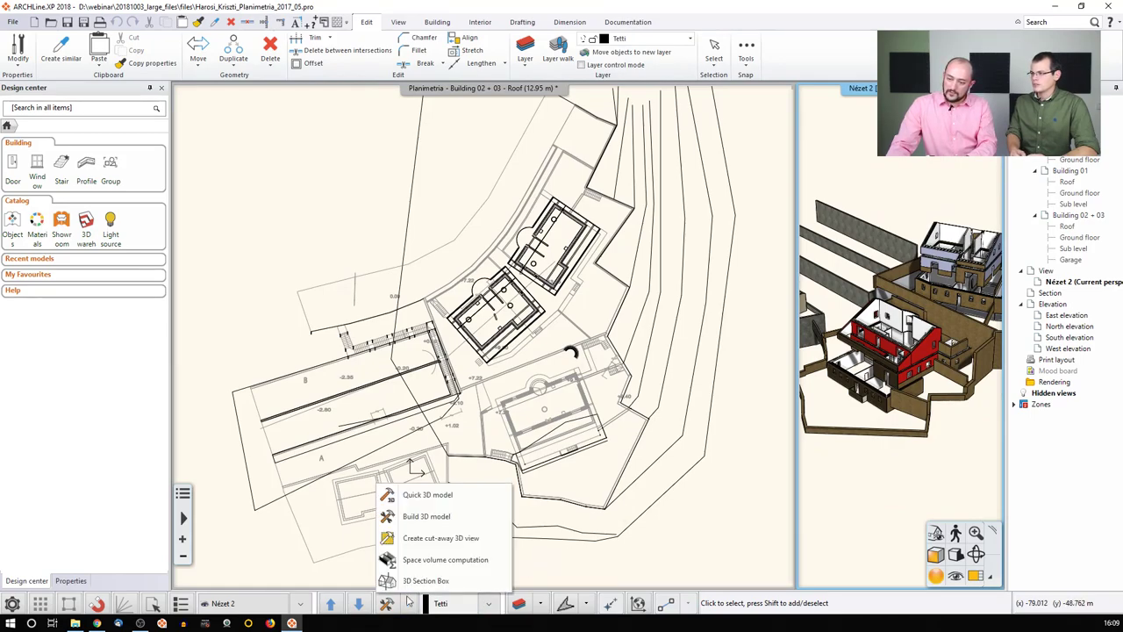
click(420, 494)
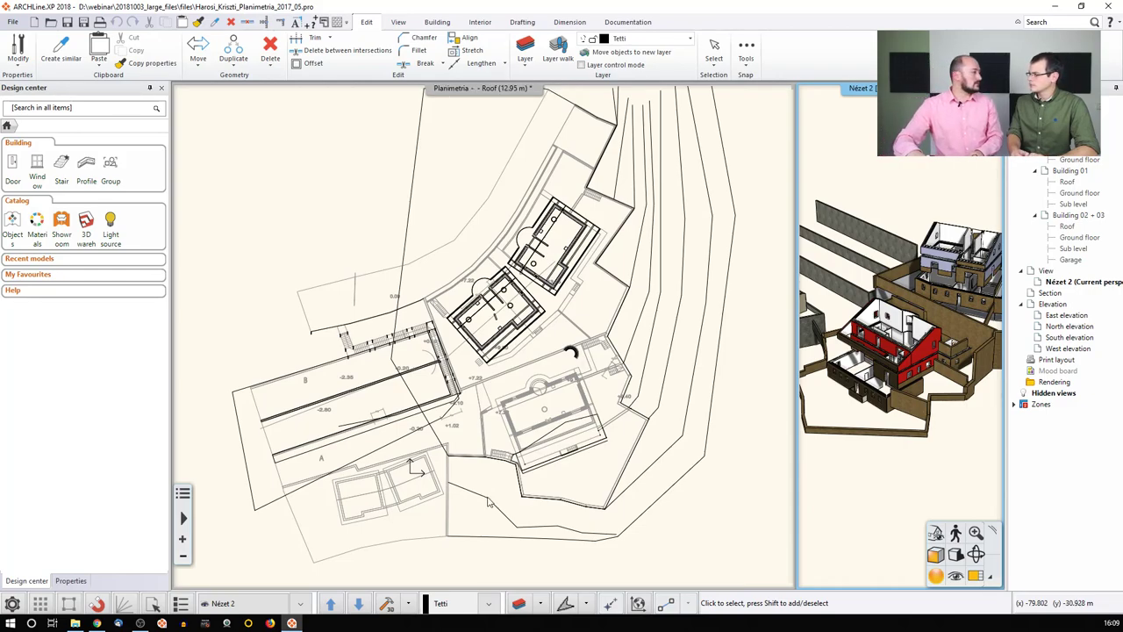
click(408, 604)
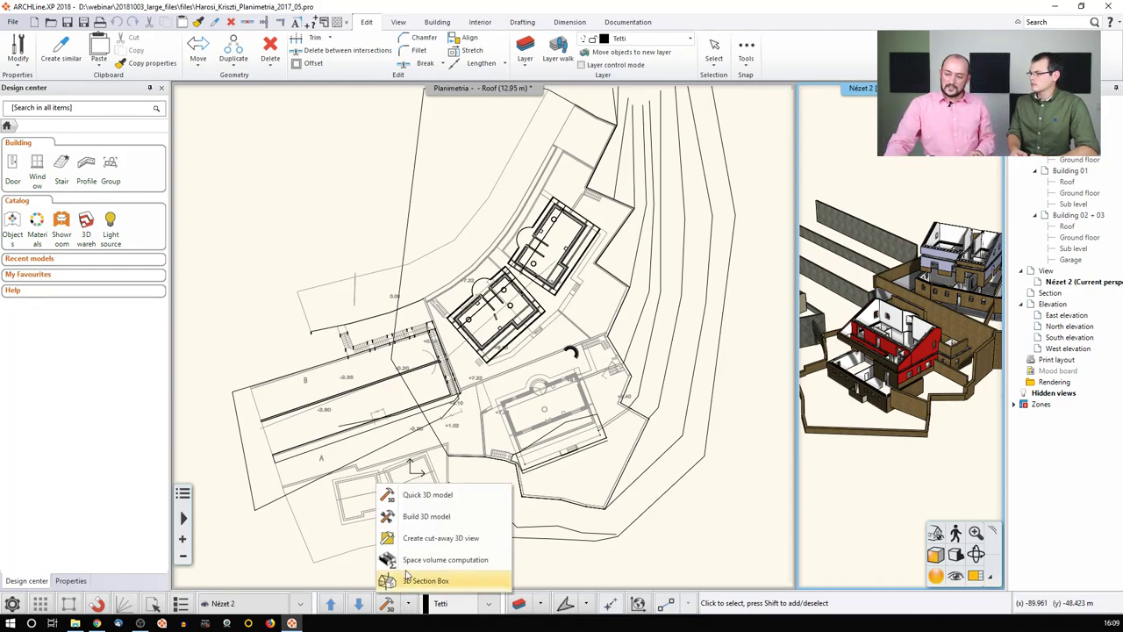
Run Build 3D model with every element type checked, then return to the plan.
click(427, 518)
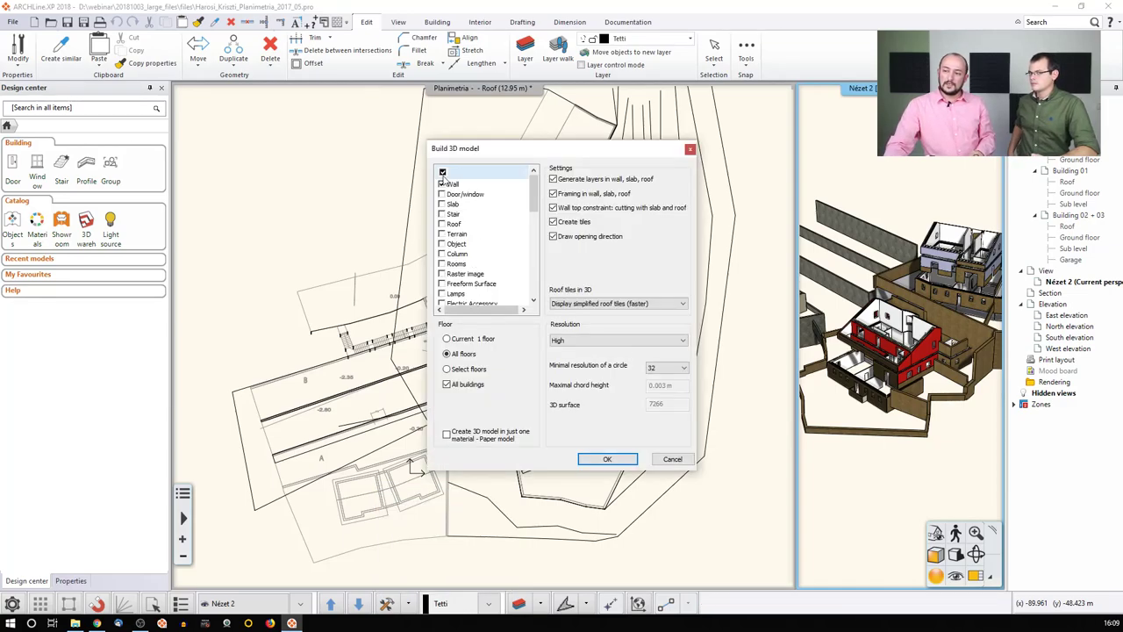
click(606, 459)
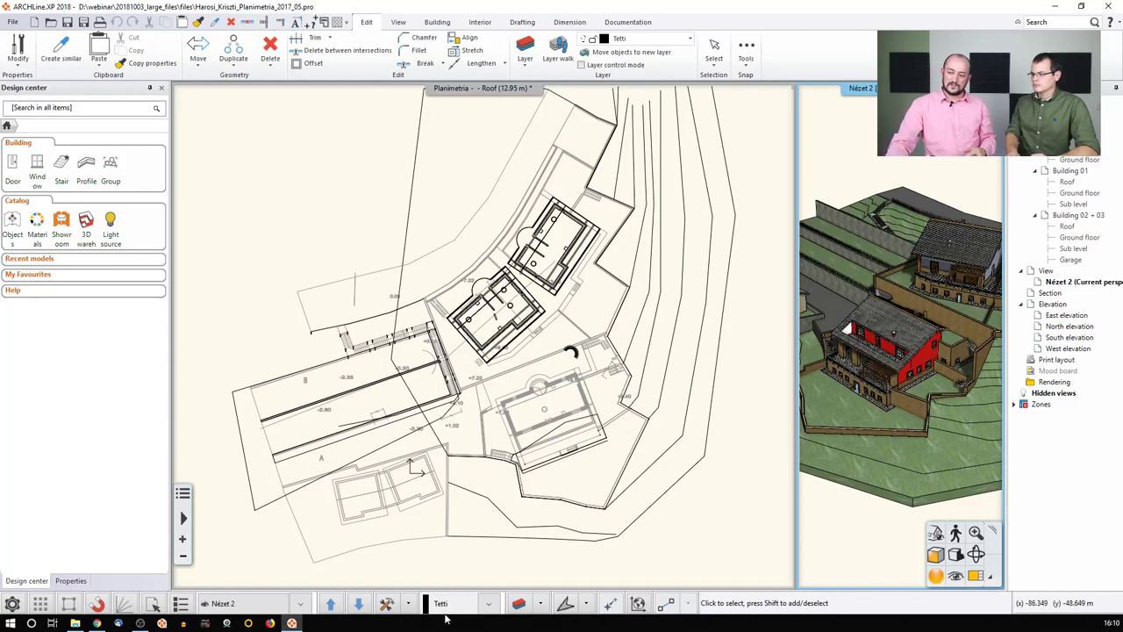
click(408, 604)
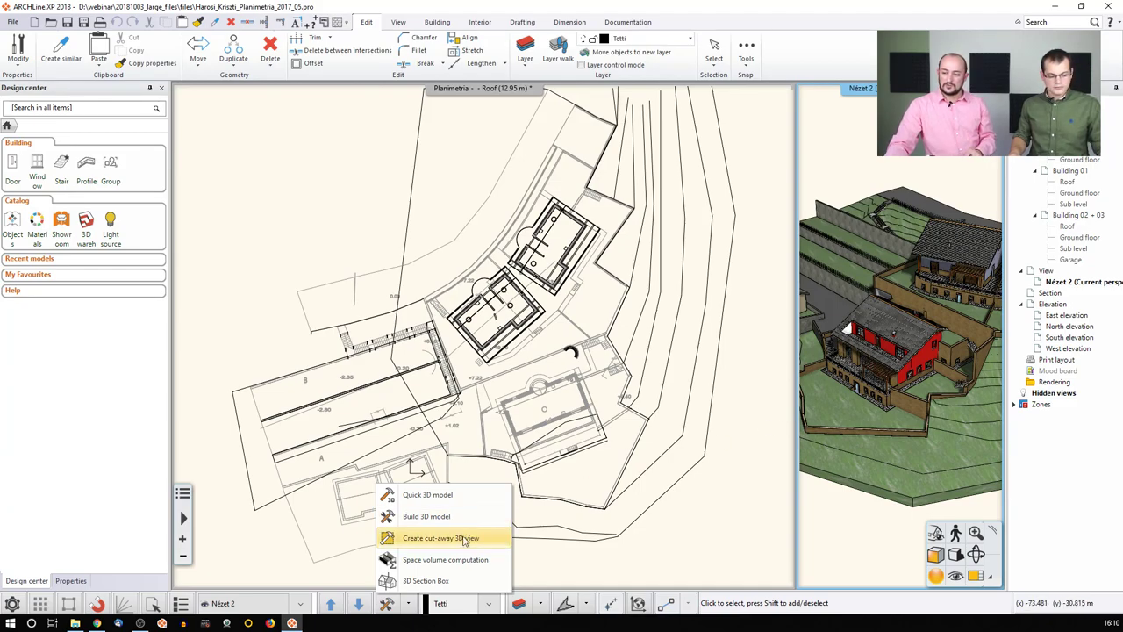
click(267, 370)
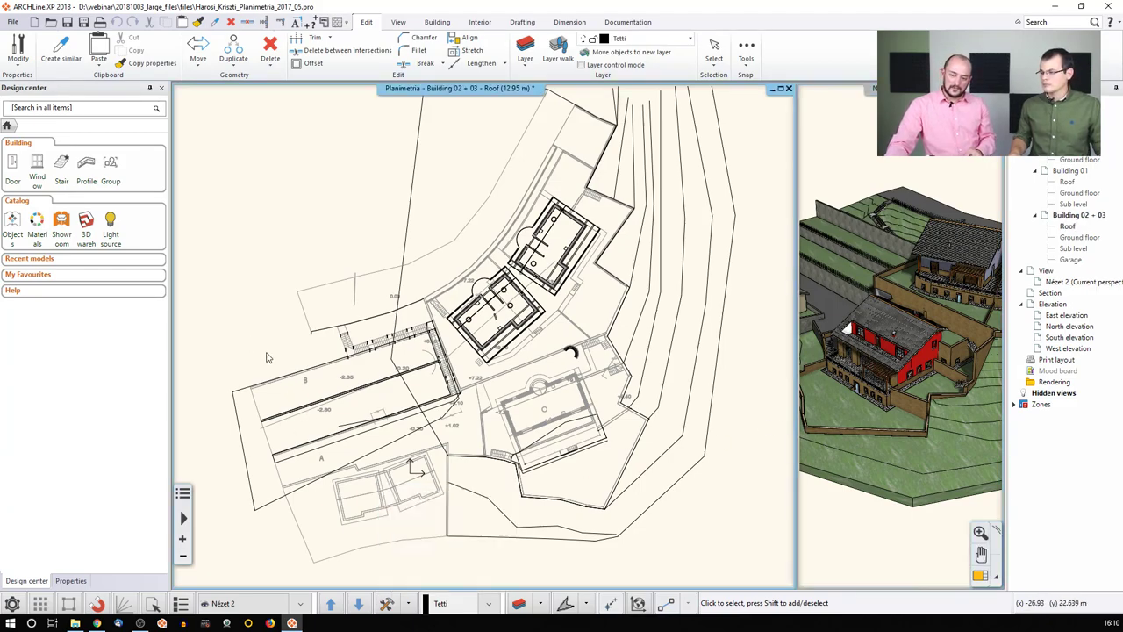
Turn on object snapping and make the Nézet 2 3D window the active view.
click(97, 605)
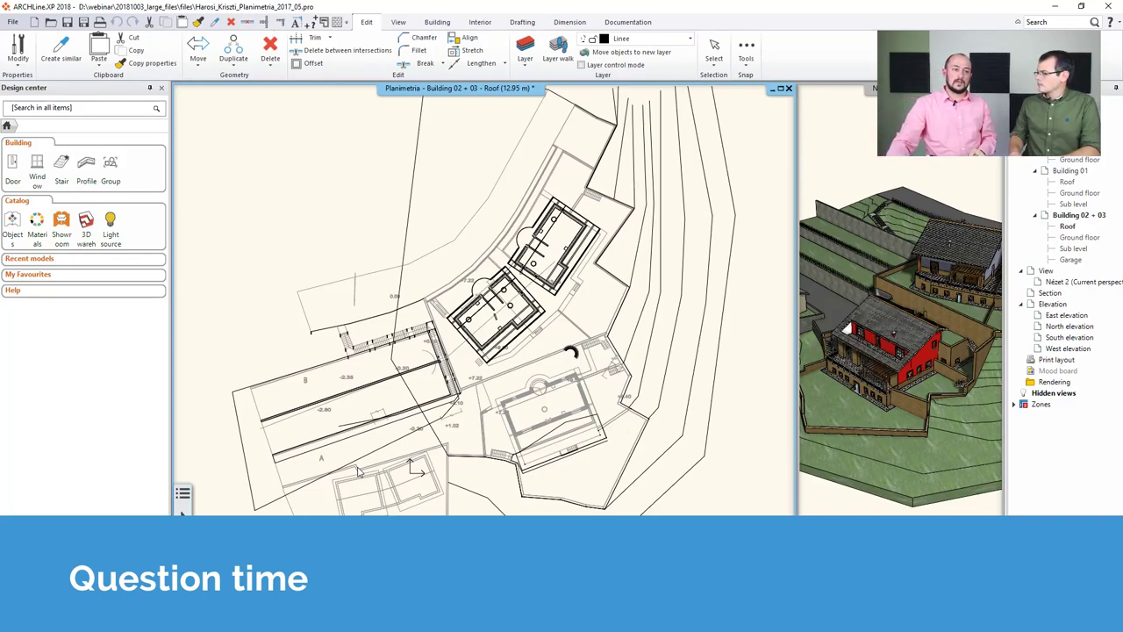
click(882, 449)
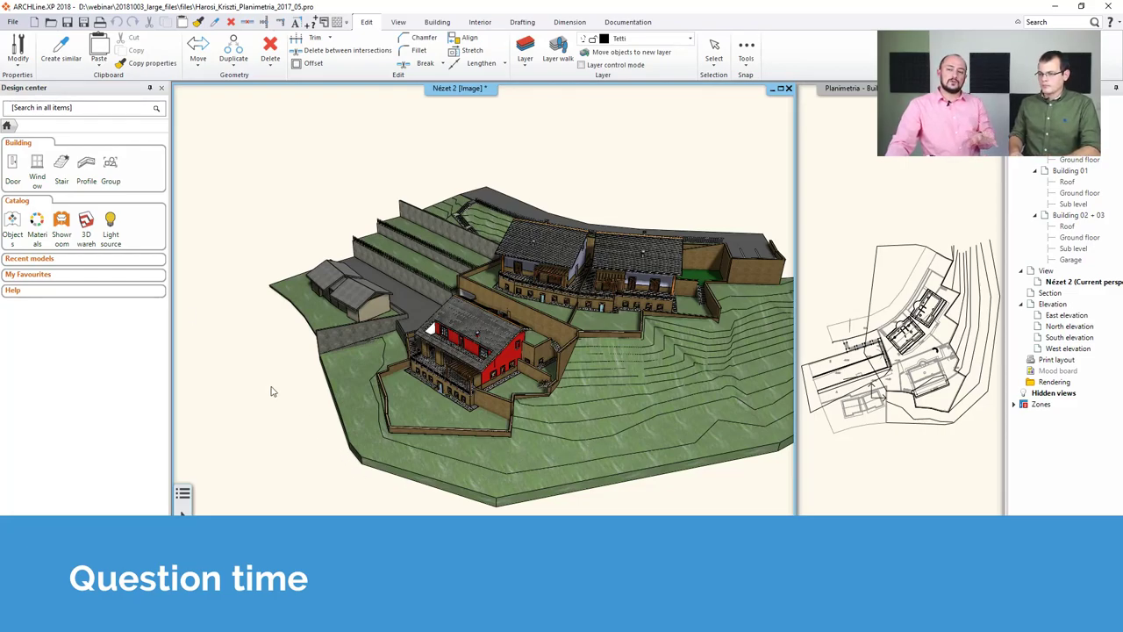
Search the materials catalogue for 'grass' and drop Grass007 onto a single object in the model.
click(37, 221)
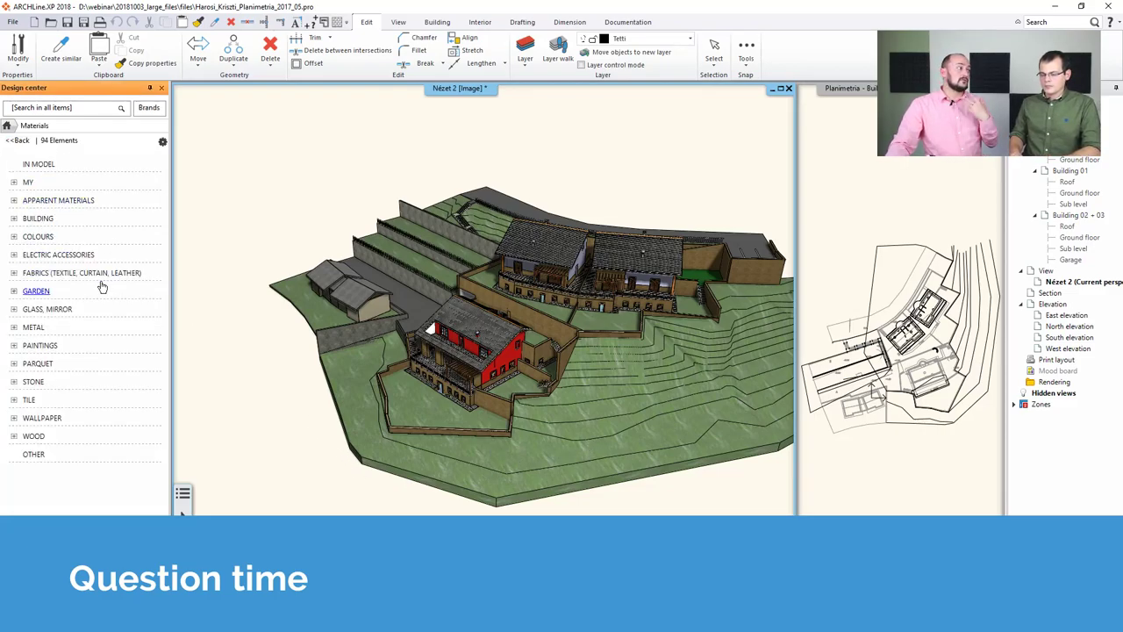
click(63, 112)
text(grass)
key(Return)
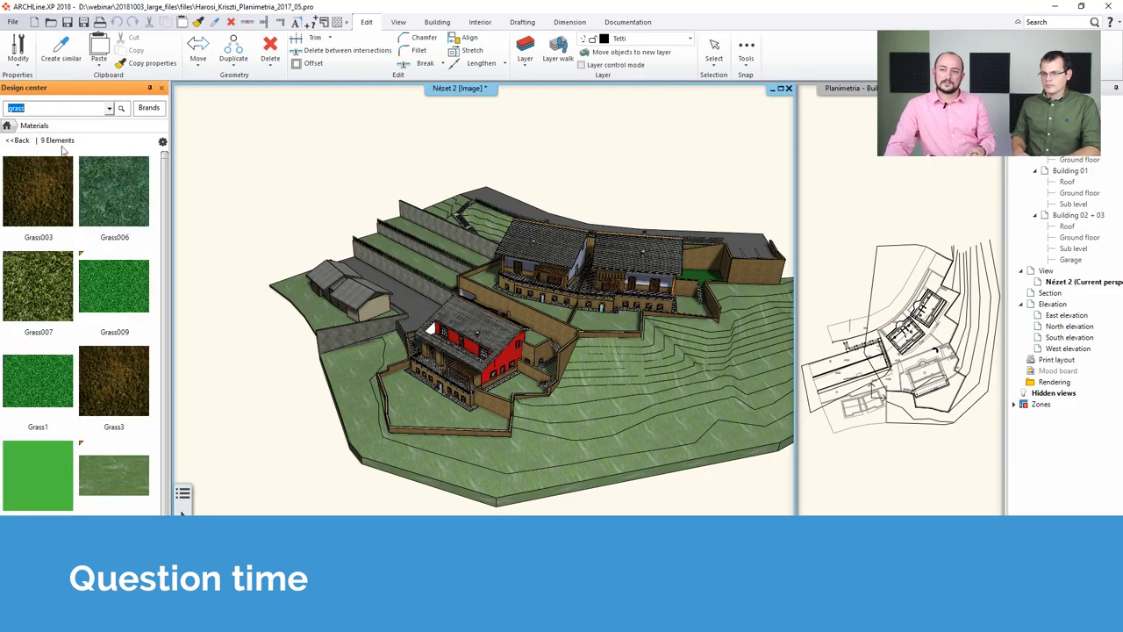
mouse_move(106, 336)
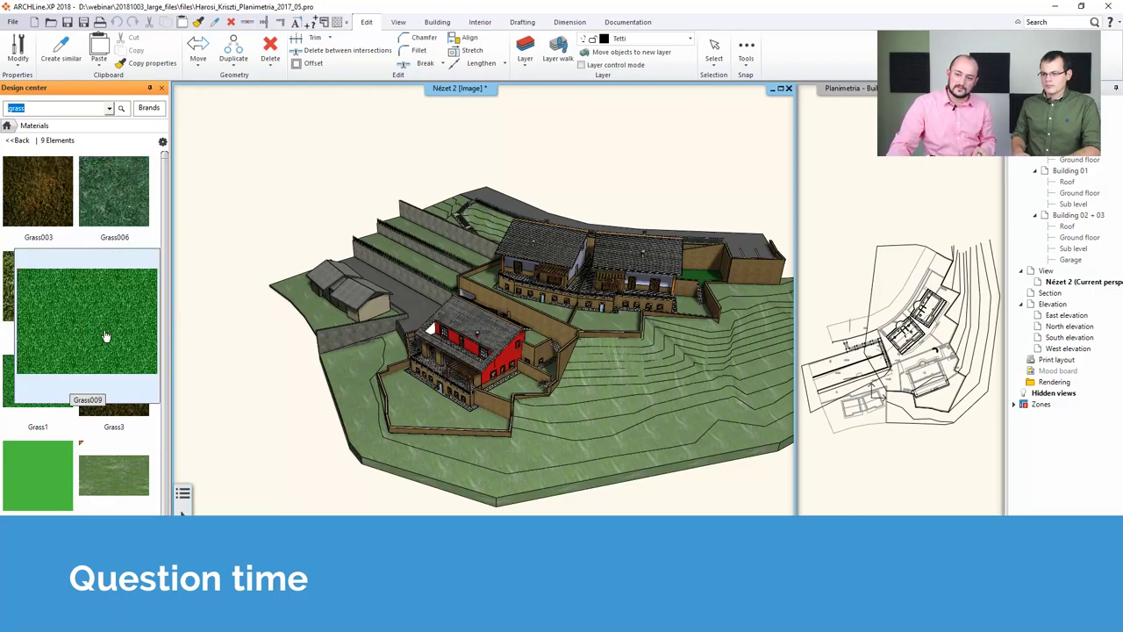
drag(58, 307, 314, 313)
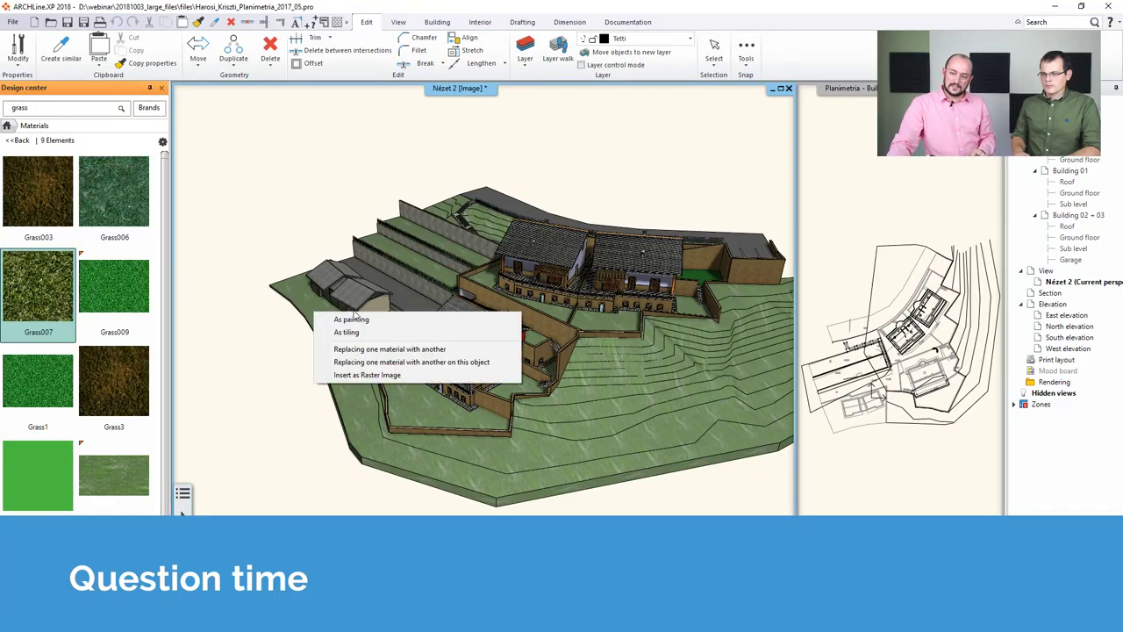
click(479, 362)
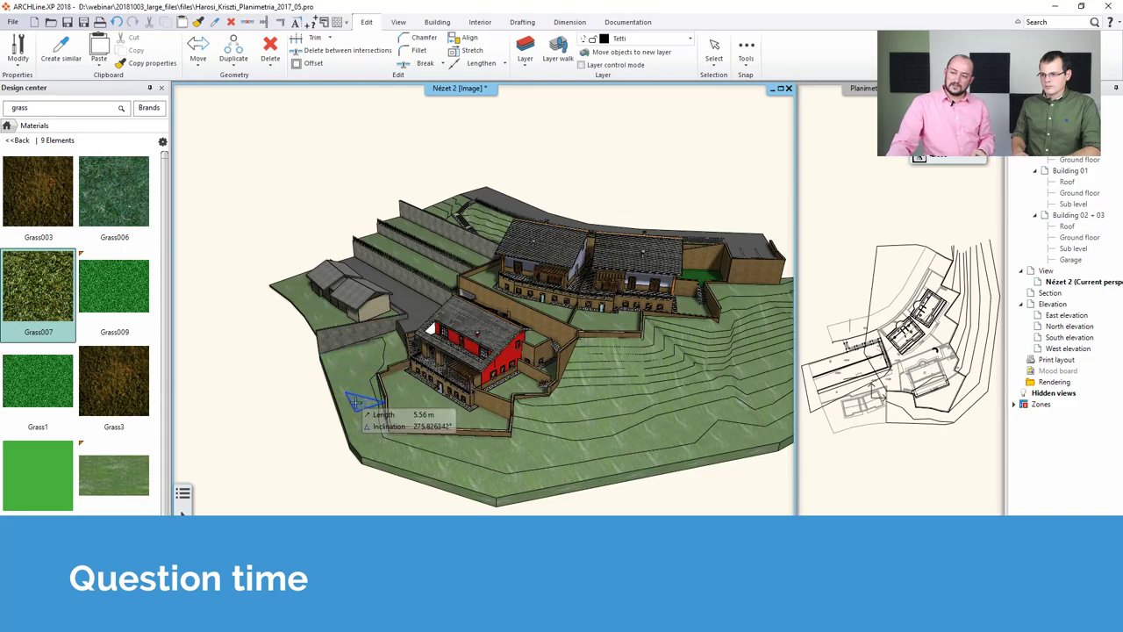
In the selected terrain's properties, pick Terrain_004 as its surface material and confirm.
click(411, 458)
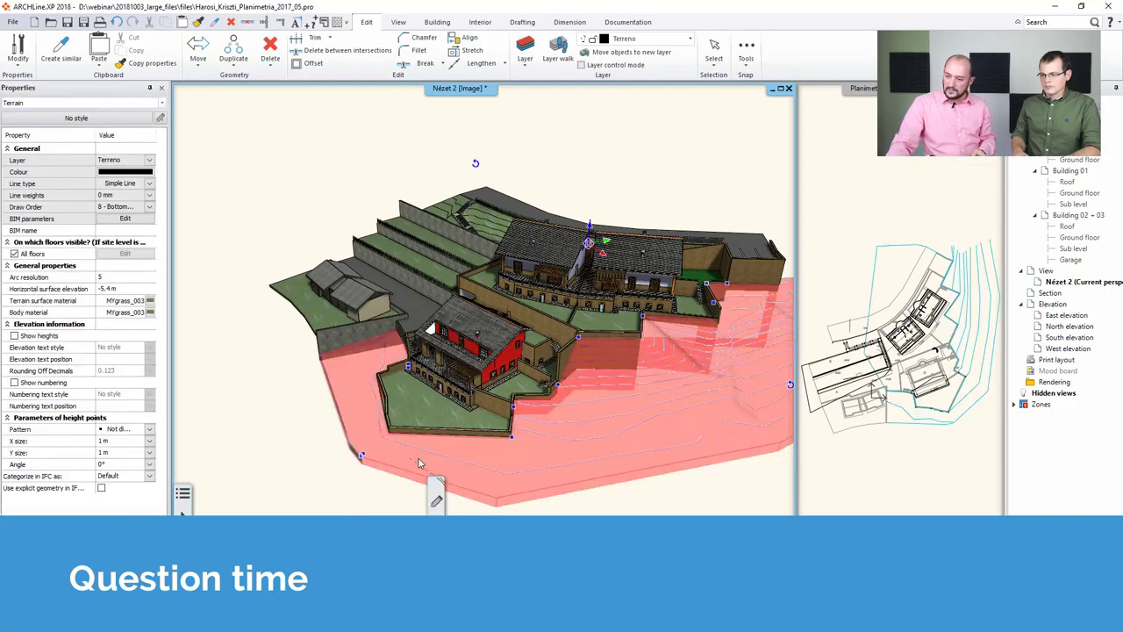
click(443, 498)
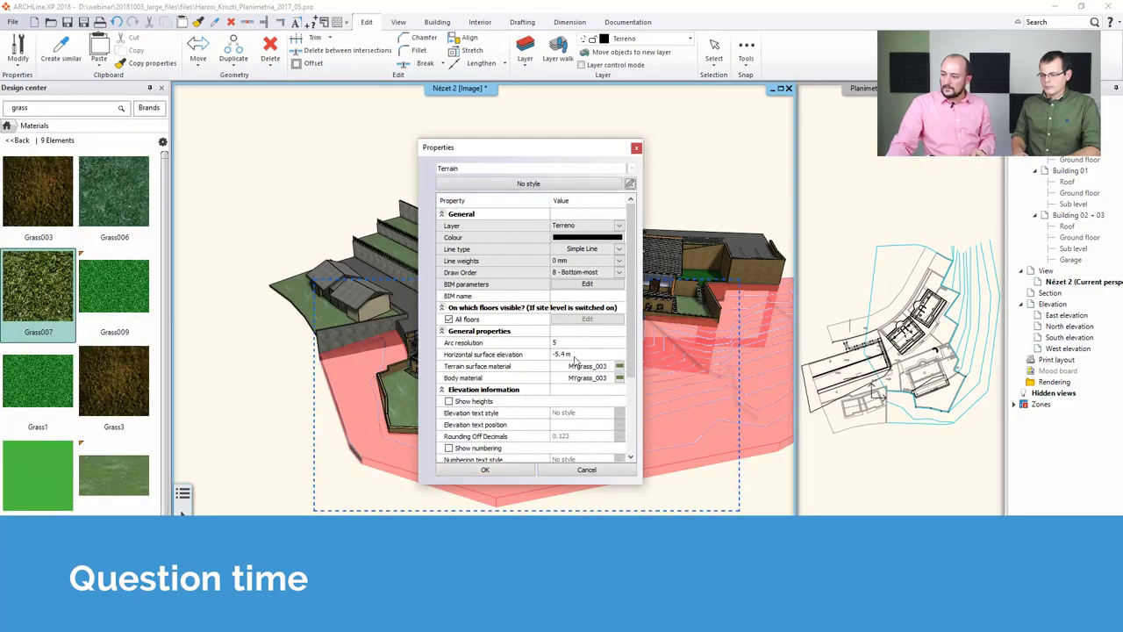
click(618, 366)
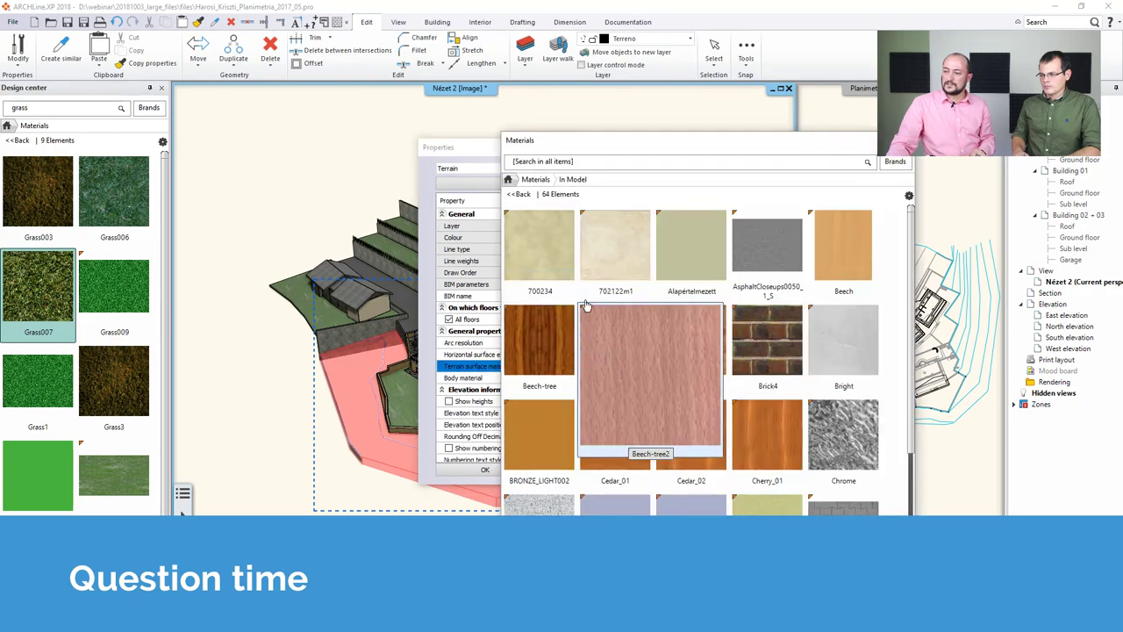
scroll(742, 386, down, 5)
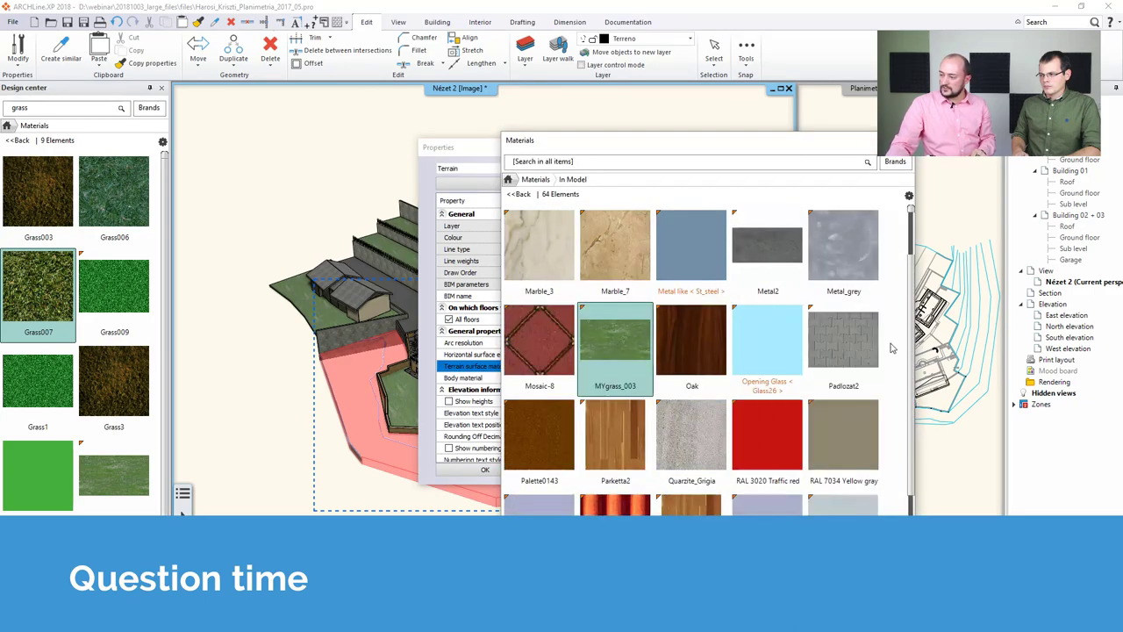
scroll(772, 368, down, 5)
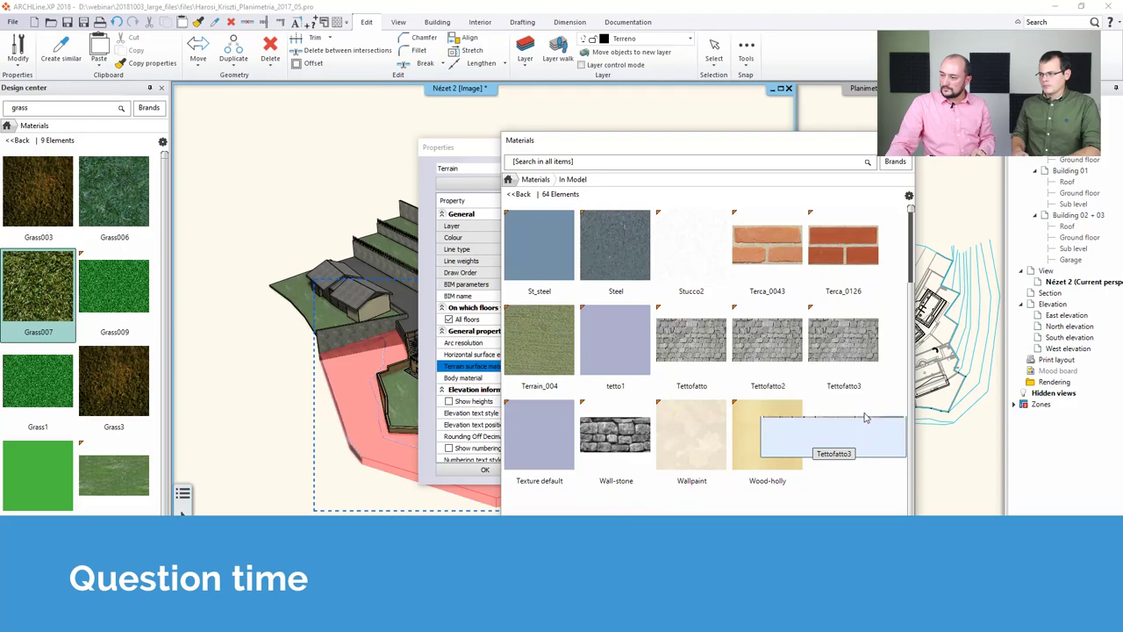
double_click(552, 358)
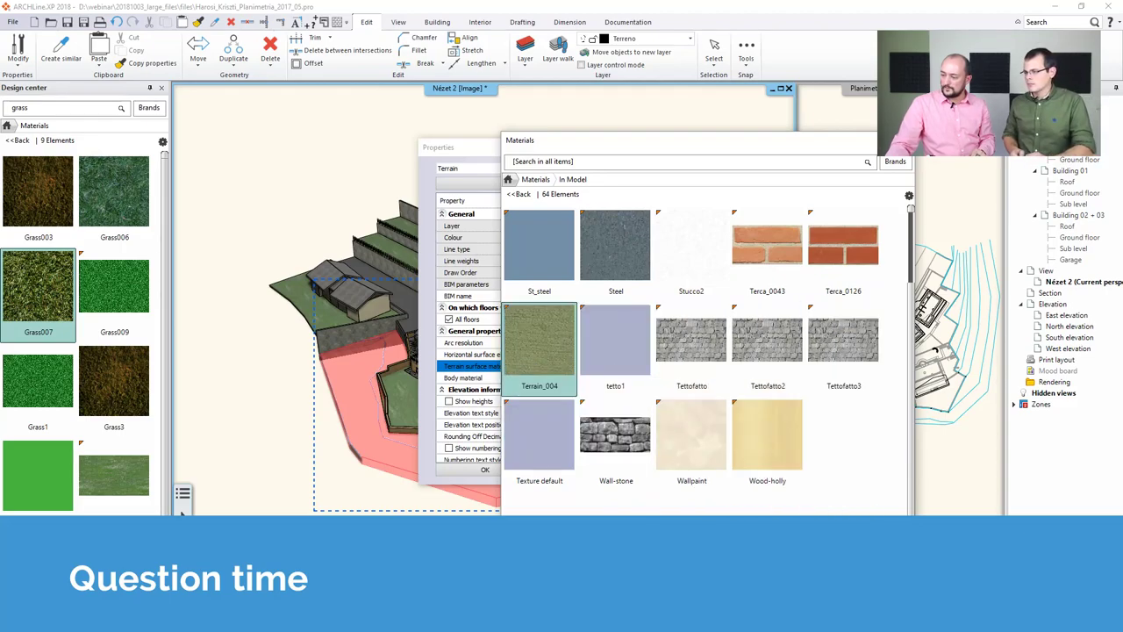
click(484, 470)
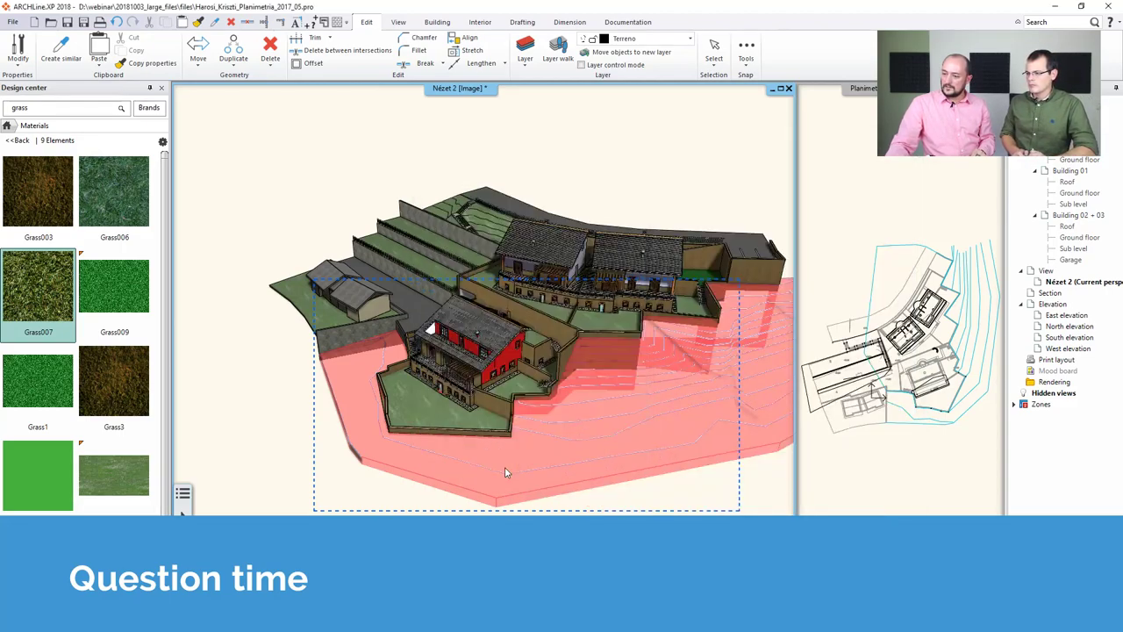